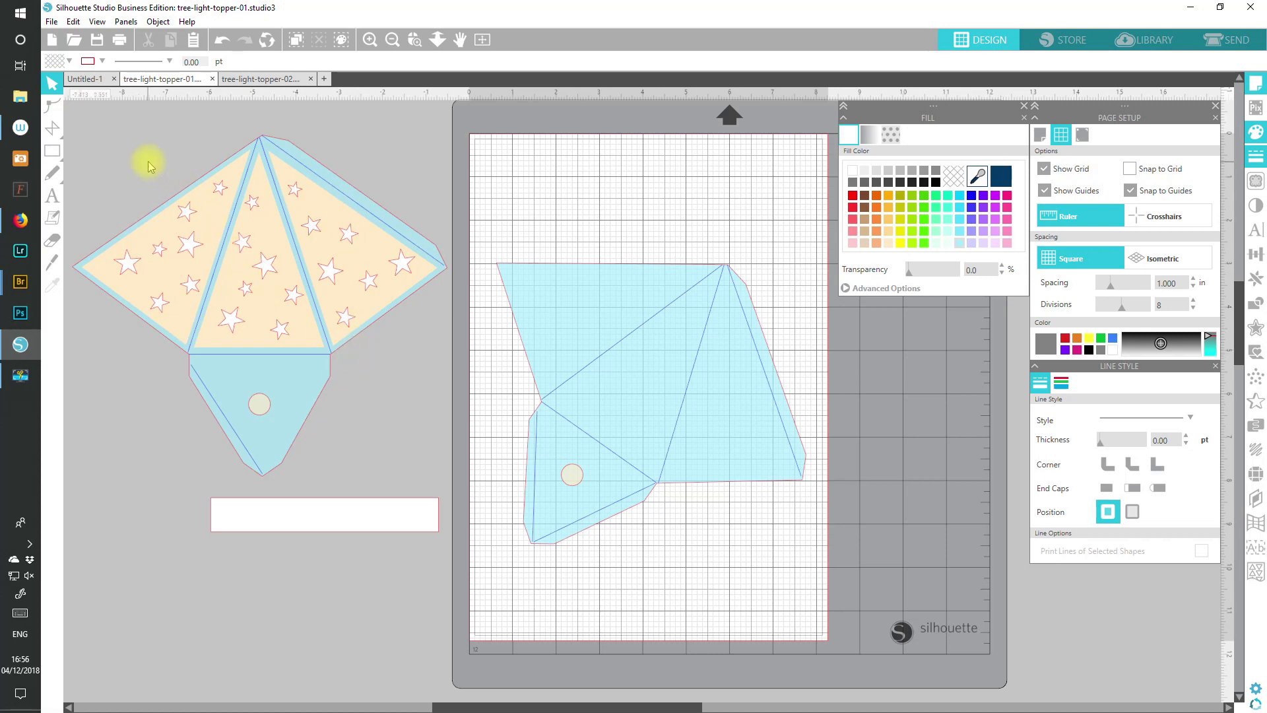
- Copy the star-patterned topper template from tree-light-topper-01 and paste it into tree-light-topper-02
left_click_drag(149, 160, 370, 360)
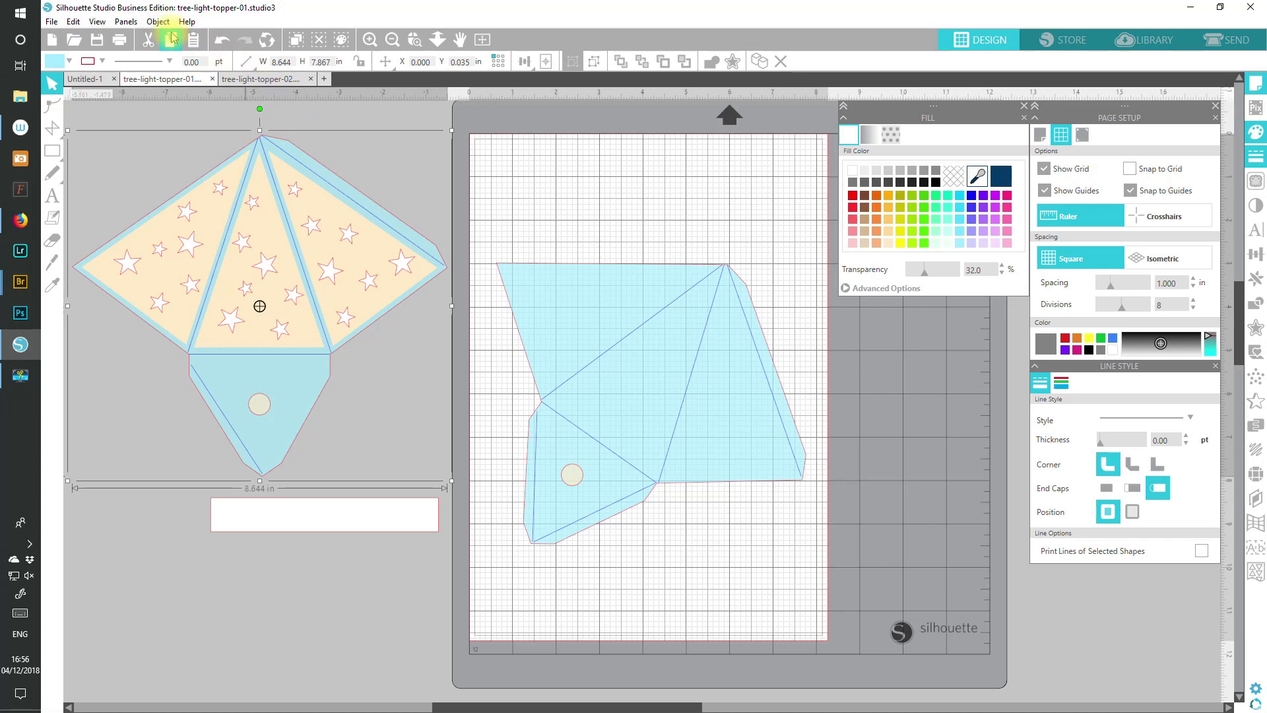
left_click(245, 62)
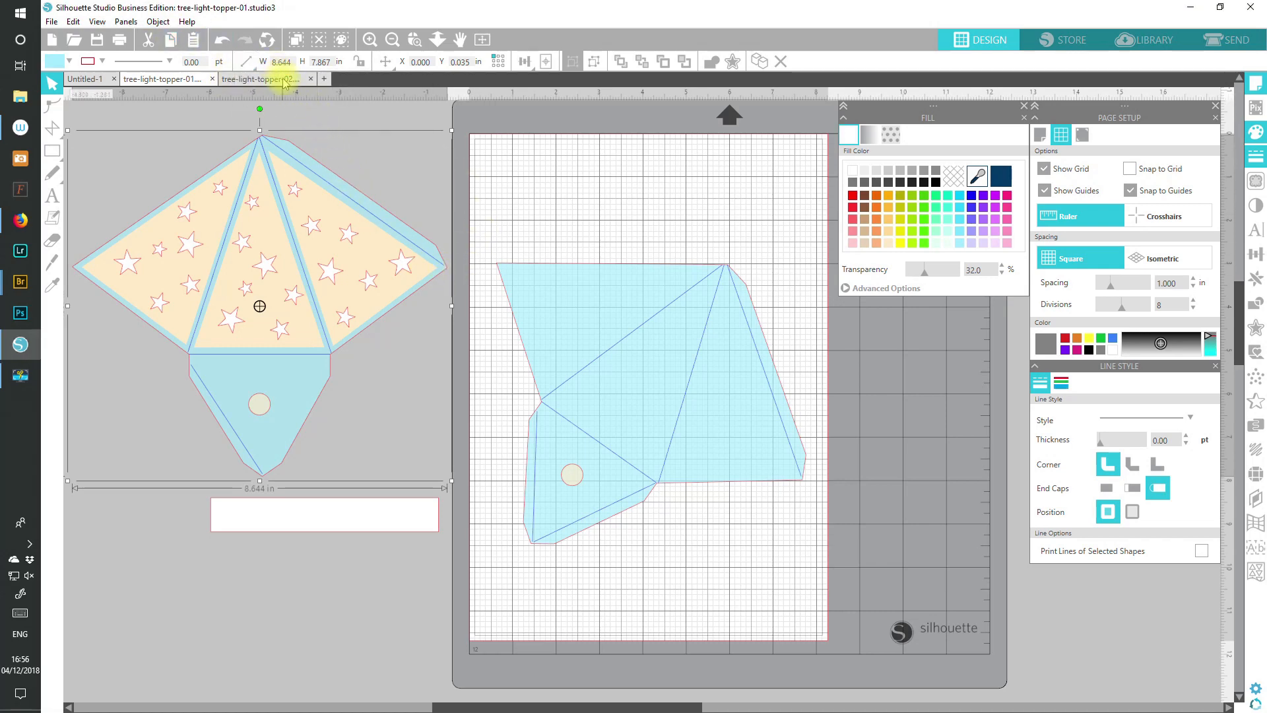
left_click(284, 78)
key("ctrl+x")
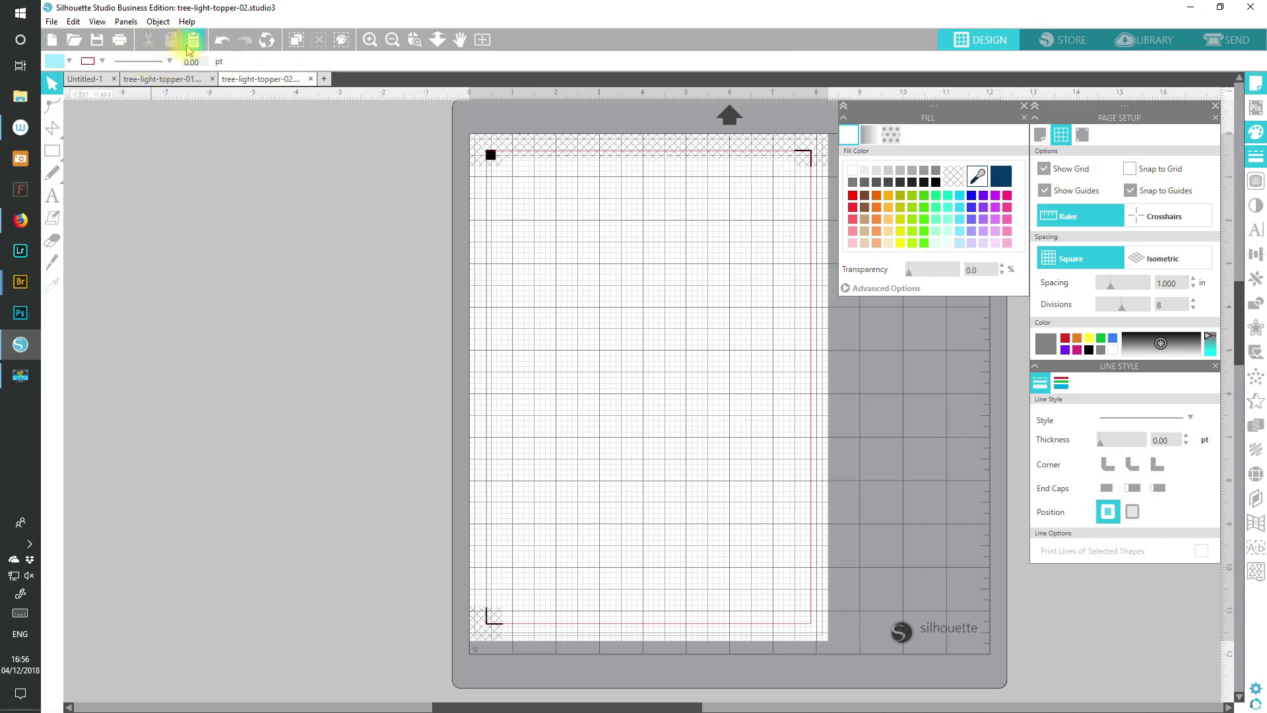
left_click(192, 41)
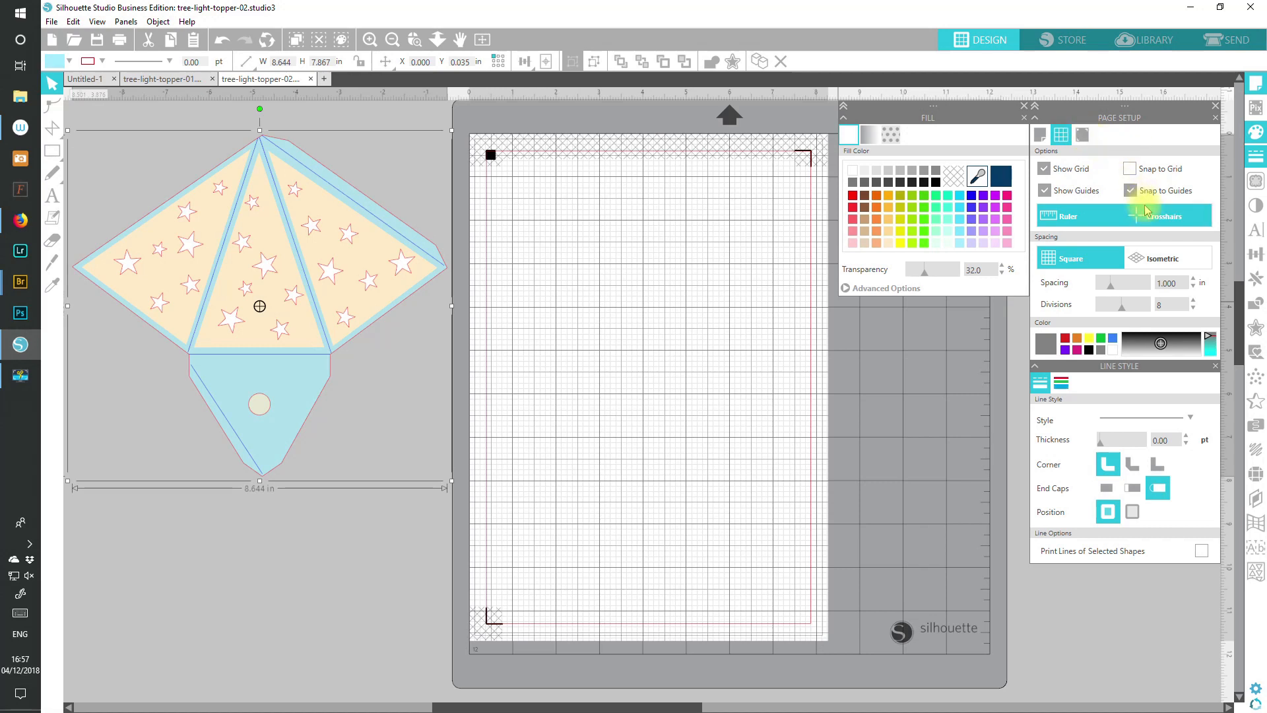
- Switch the page's registration marks off and back on with the Type 1 style
left_click(1084, 134)
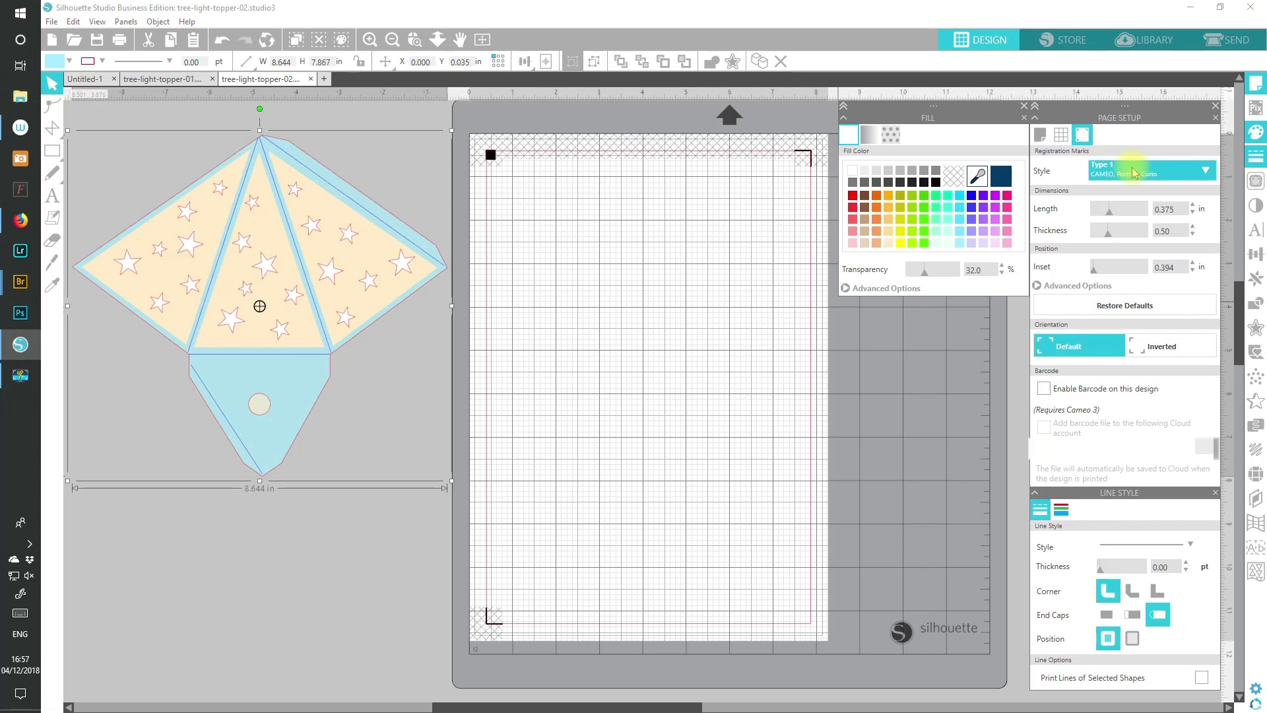
left_click(1134, 173)
left_click(1130, 190)
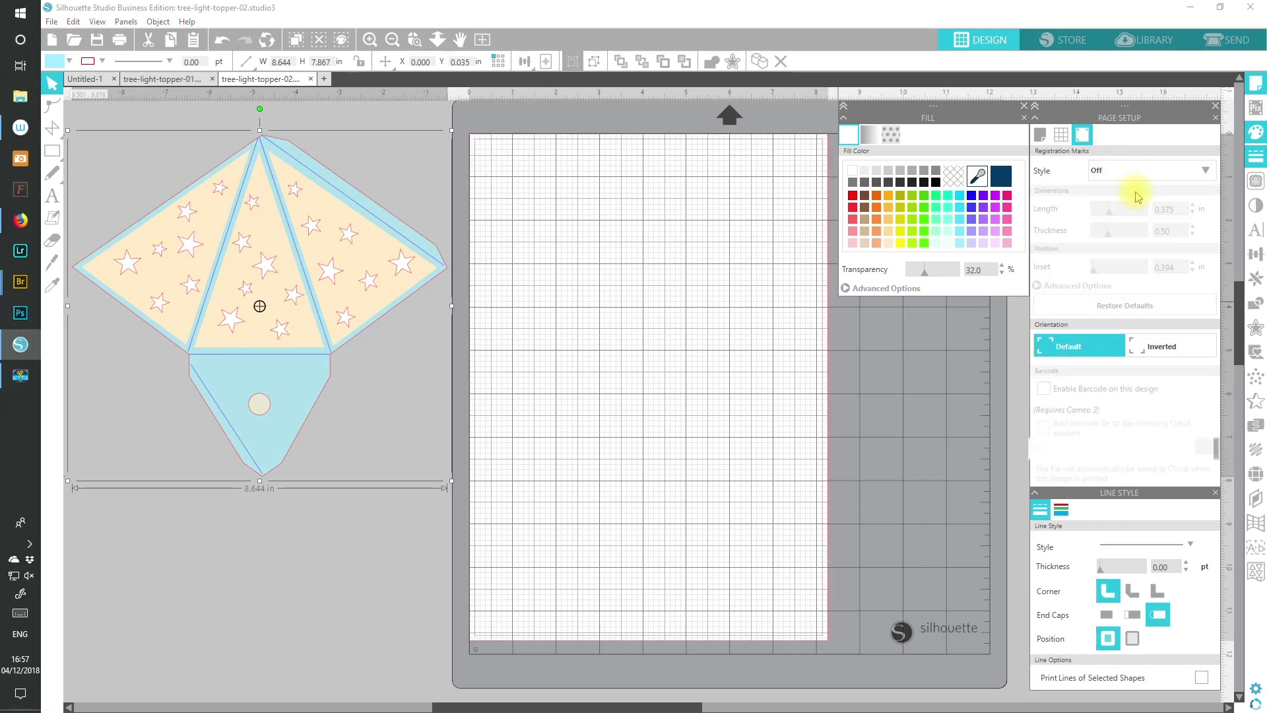
left_click(1124, 177)
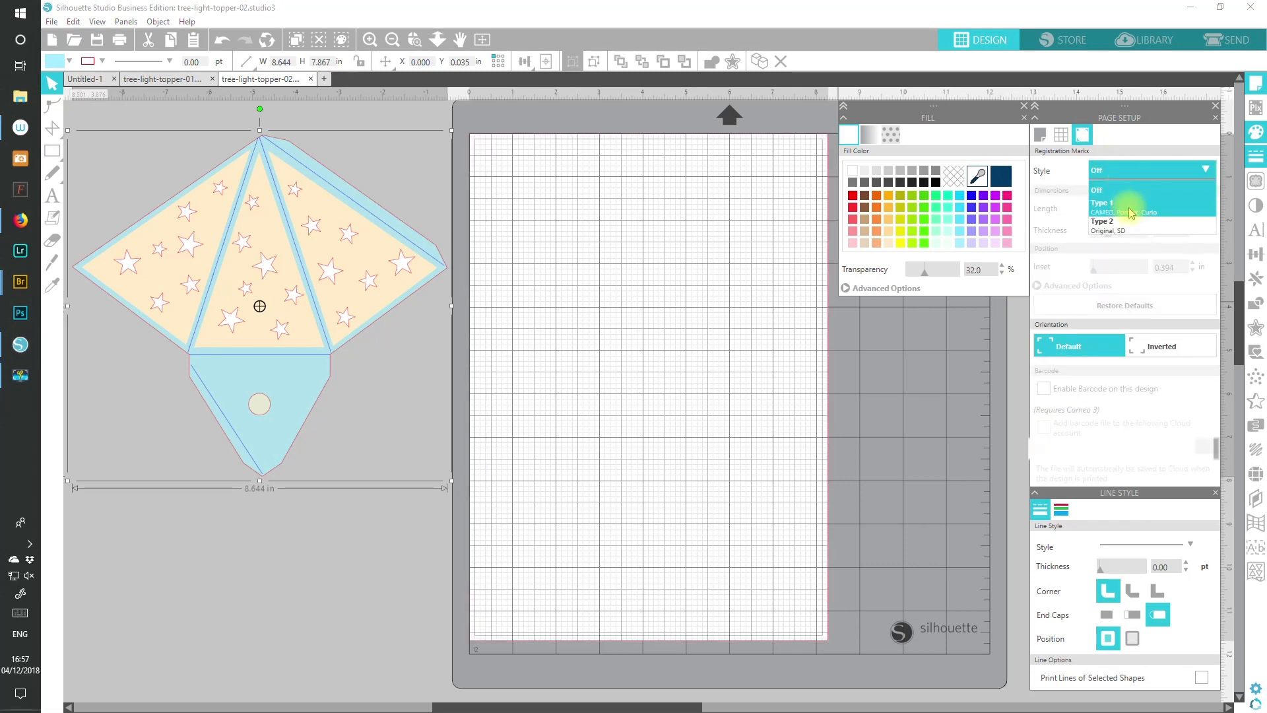
left_click(1125, 204)
- Turn on Snap to Grid for the page
left_click(1063, 136)
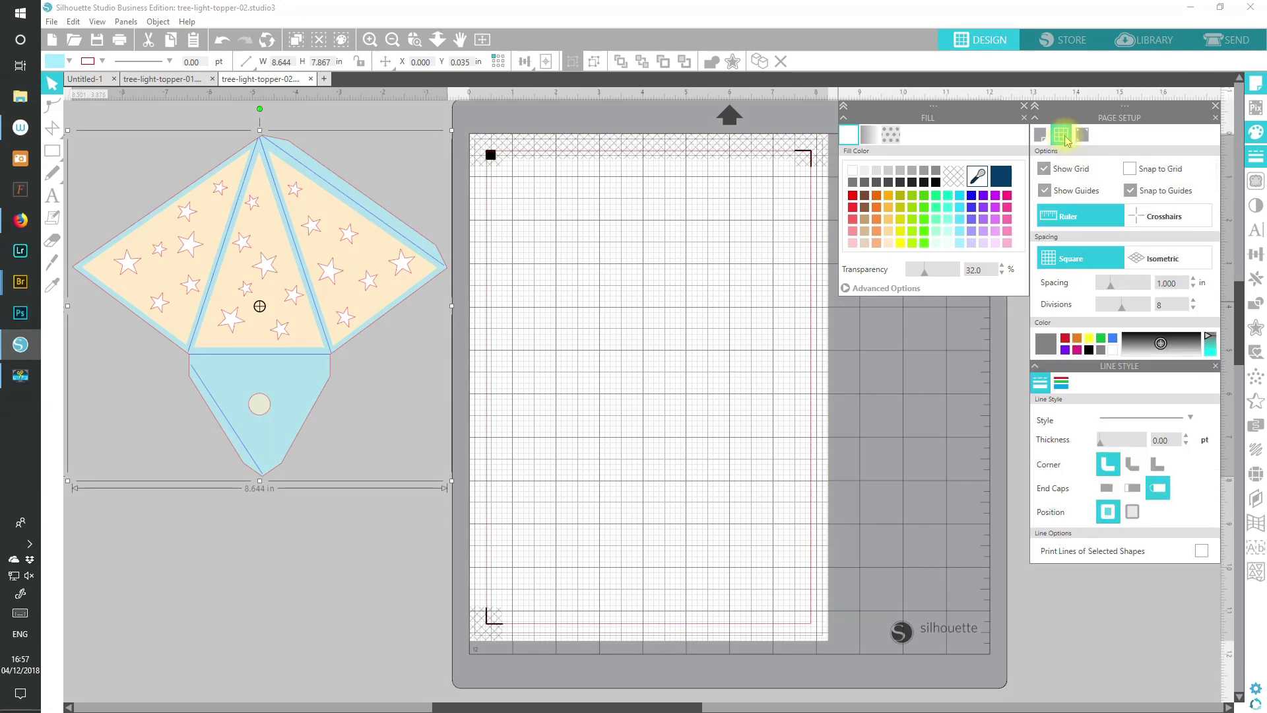
left_click(1131, 169)
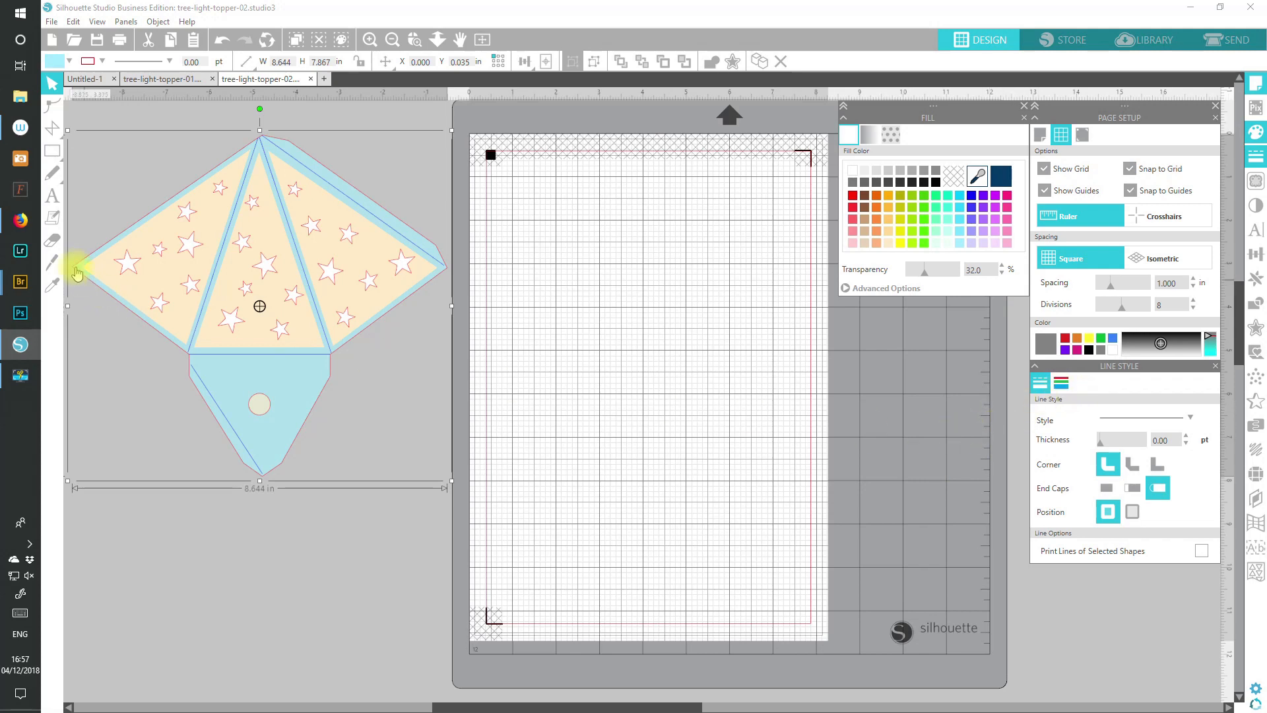
- Start the Polygon tool with a pale orange fill at 30% transparency and a red line colour
left_click(370, 40)
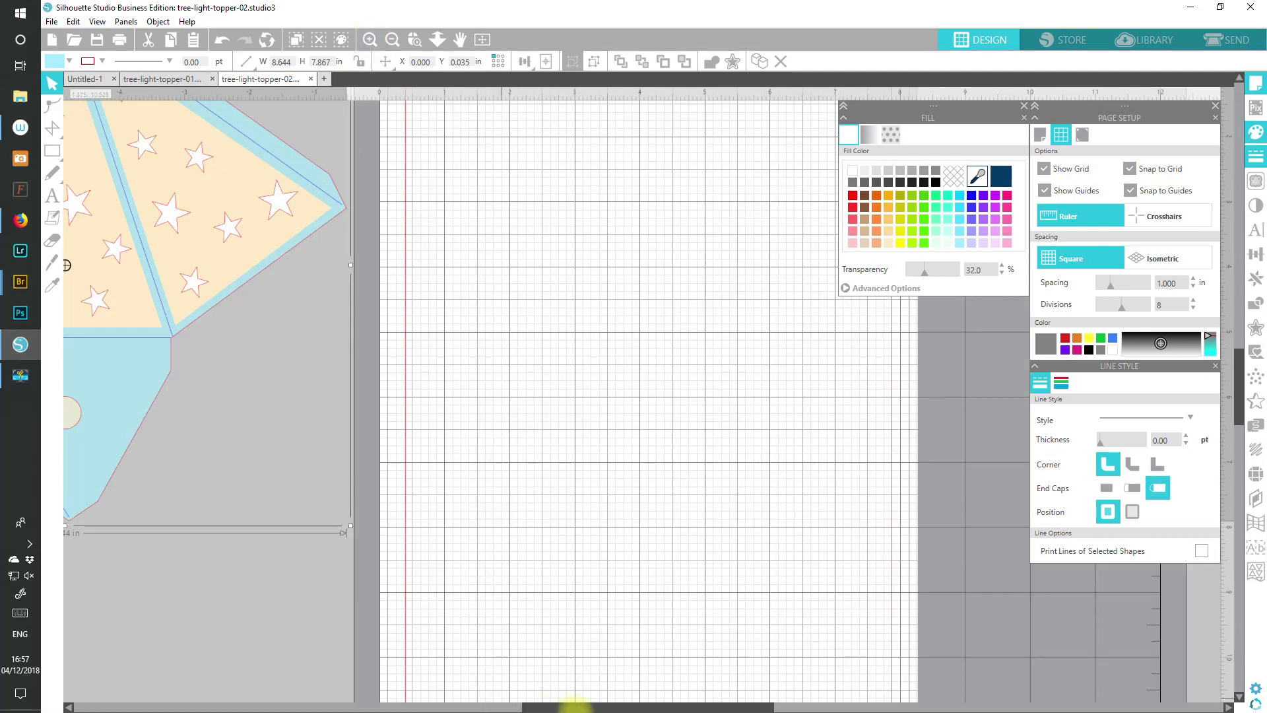
left_click_drag(571, 709, 587, 708)
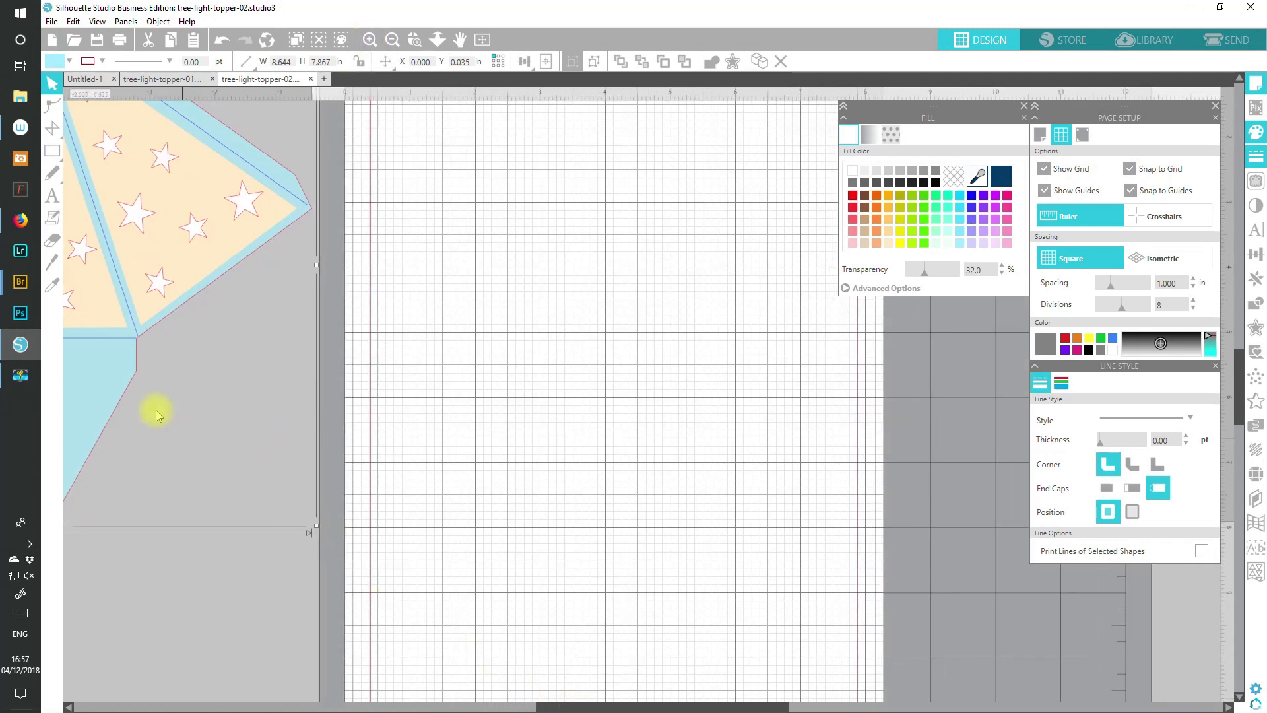
mouse_move(54, 130)
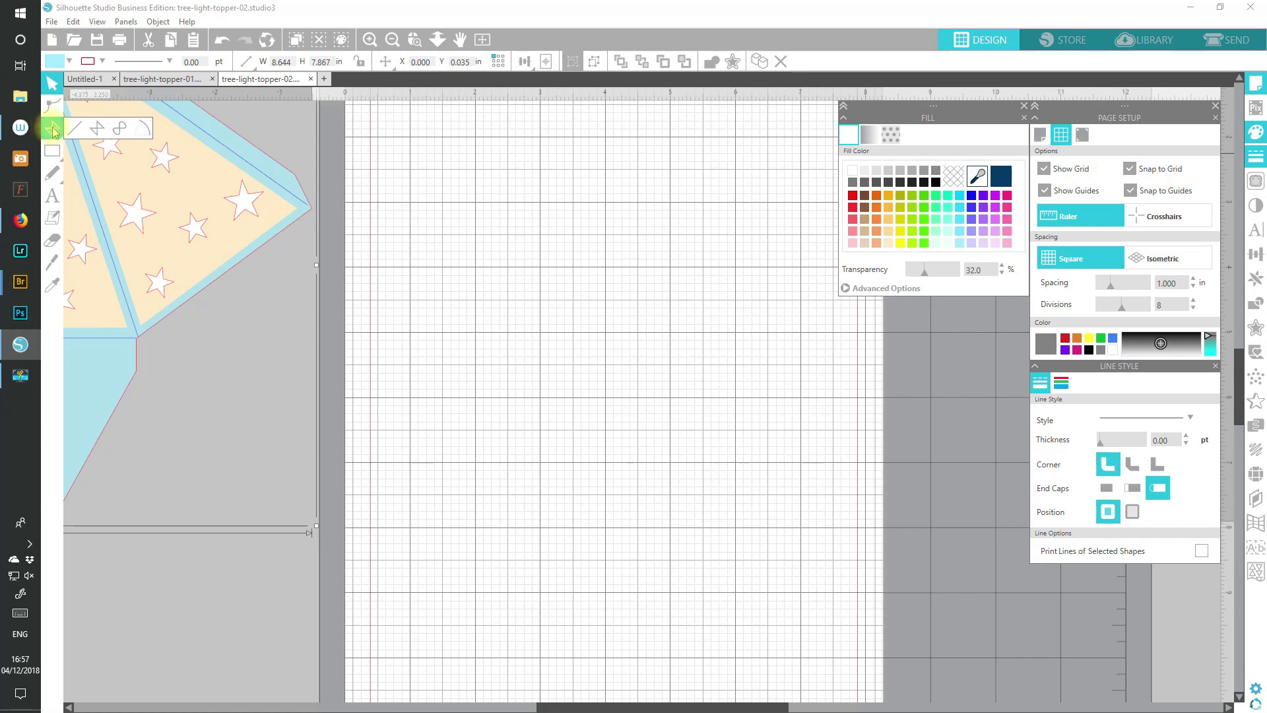
left_click(97, 130)
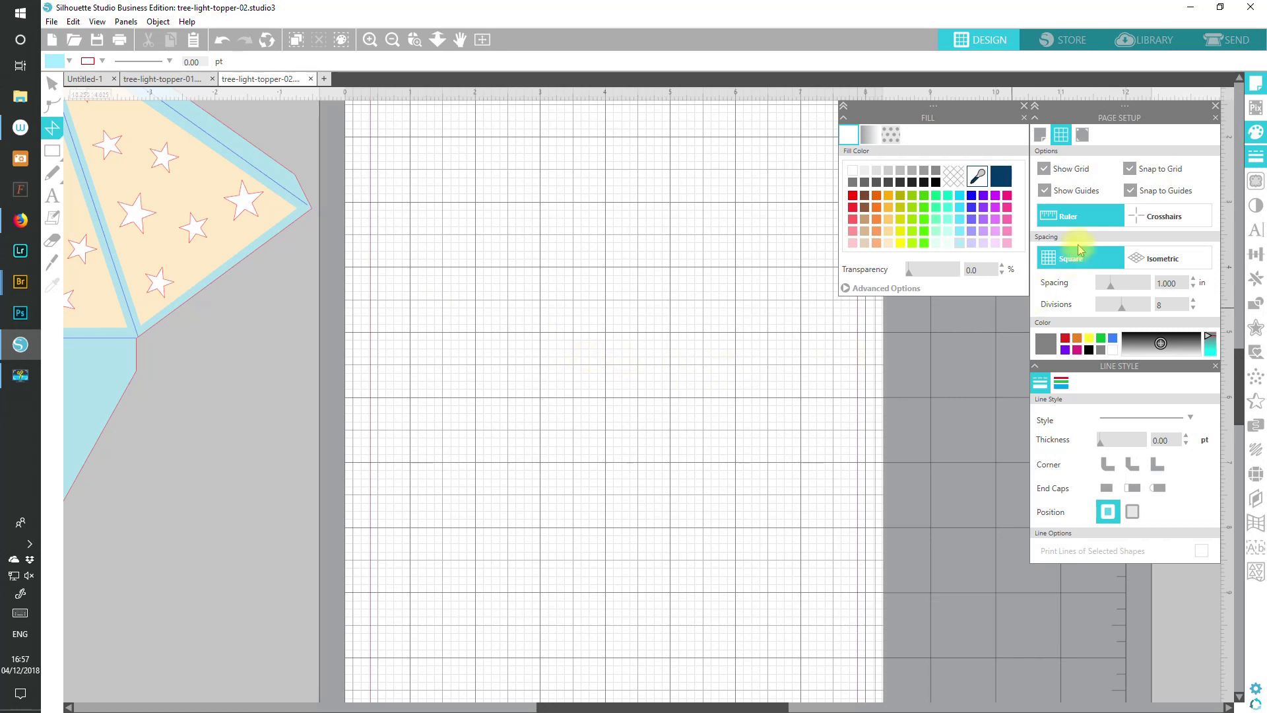
left_click(877, 243)
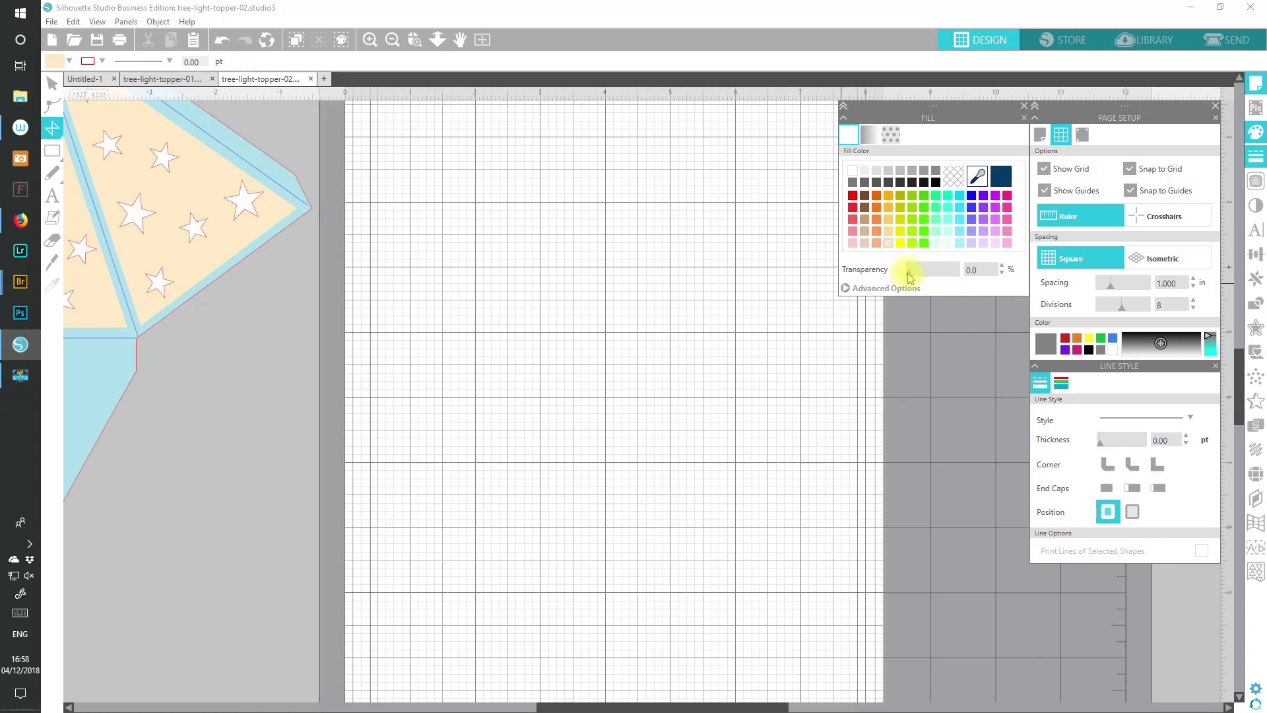
left_click_drag(915, 276, 919, 277)
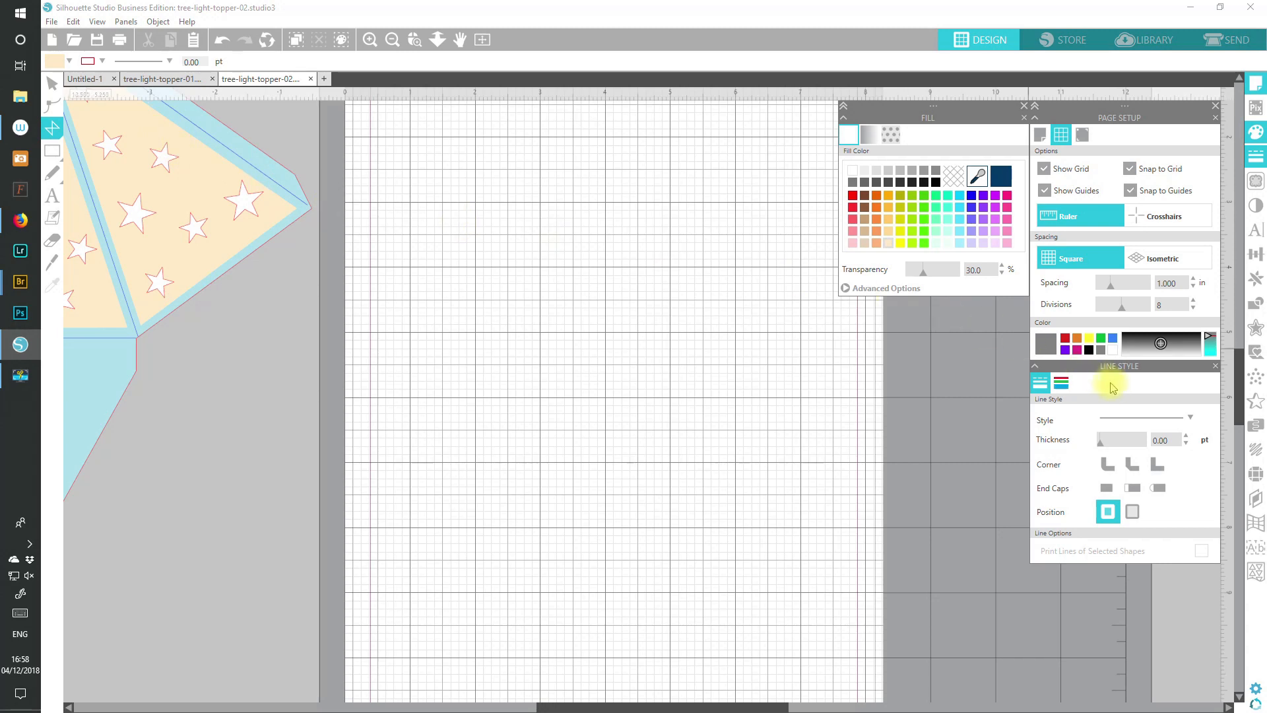
left_click(1061, 387)
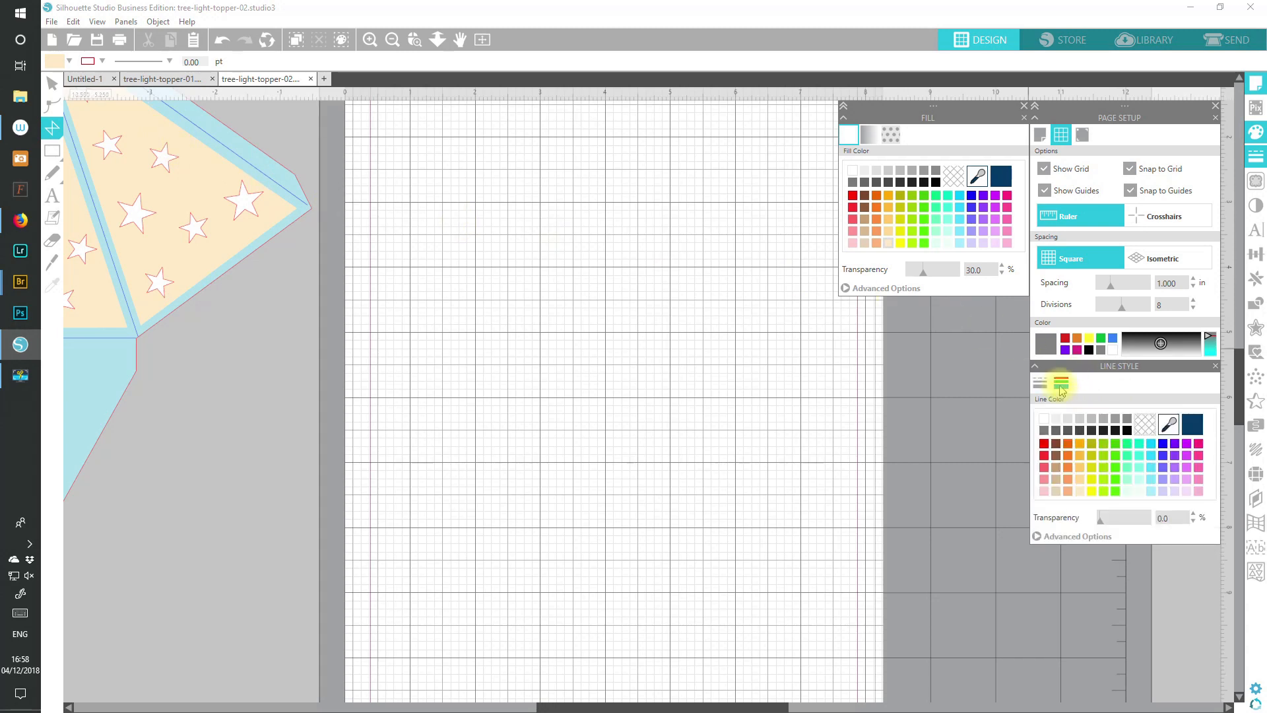
left_click(1048, 443)
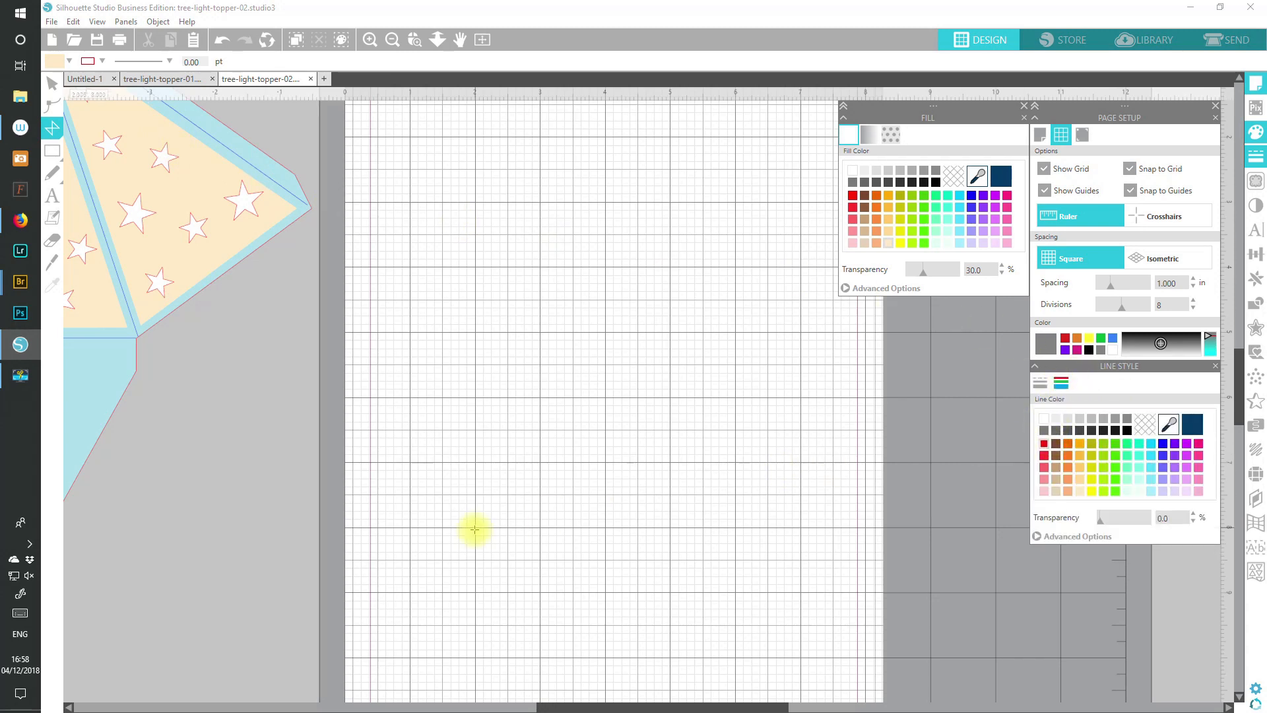
- Draw a closed isosceles triangle on the page grid, 3 in wide at the base and 4.5 in high
left_click(475, 463)
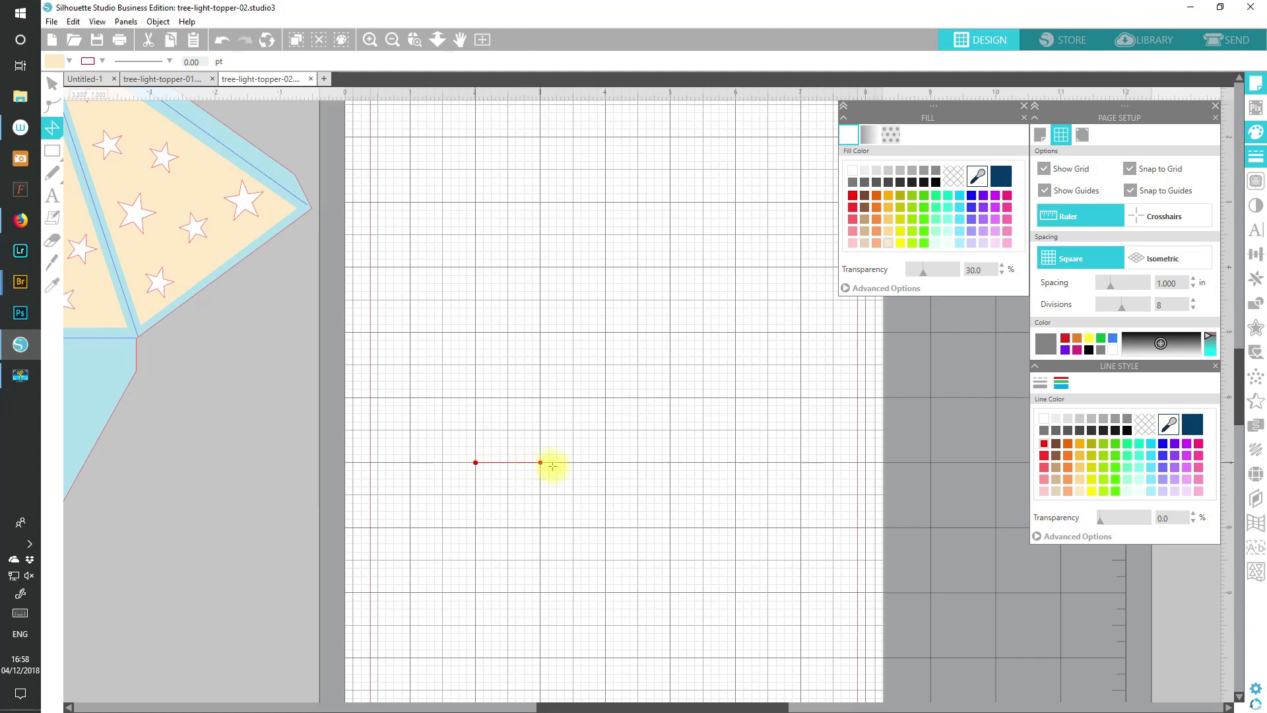
left_click(670, 462)
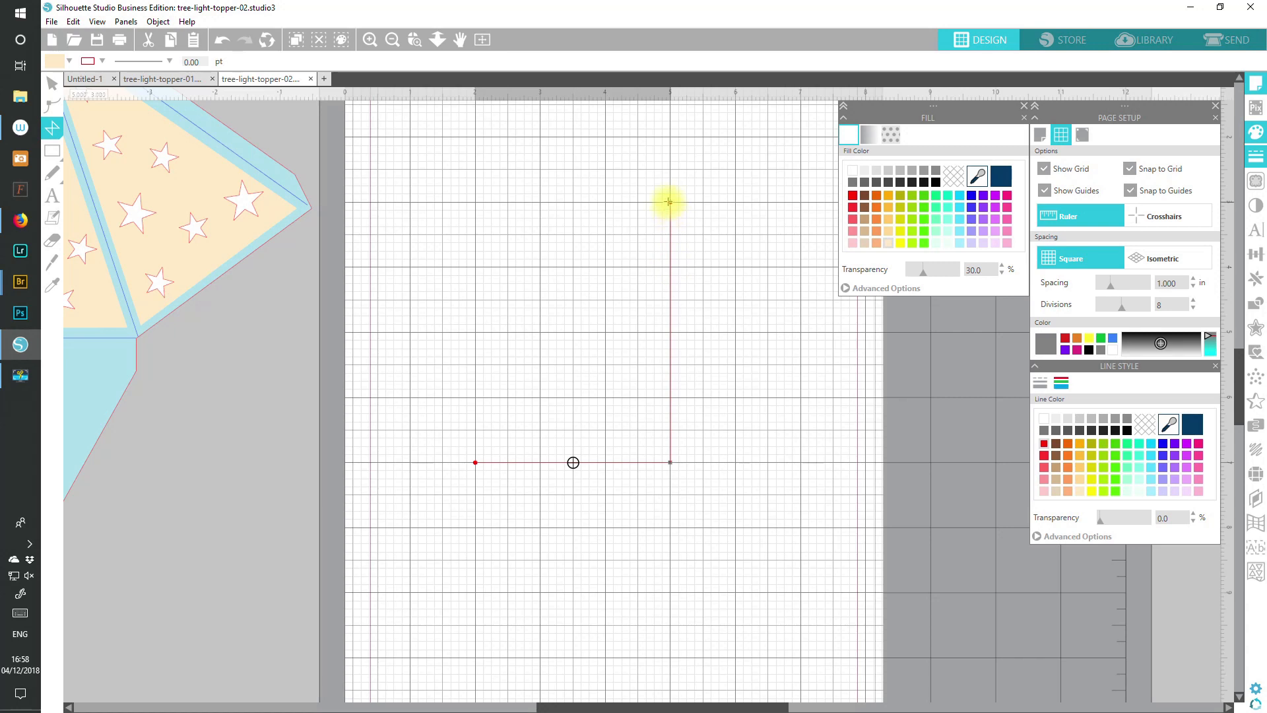
left_click(573, 170)
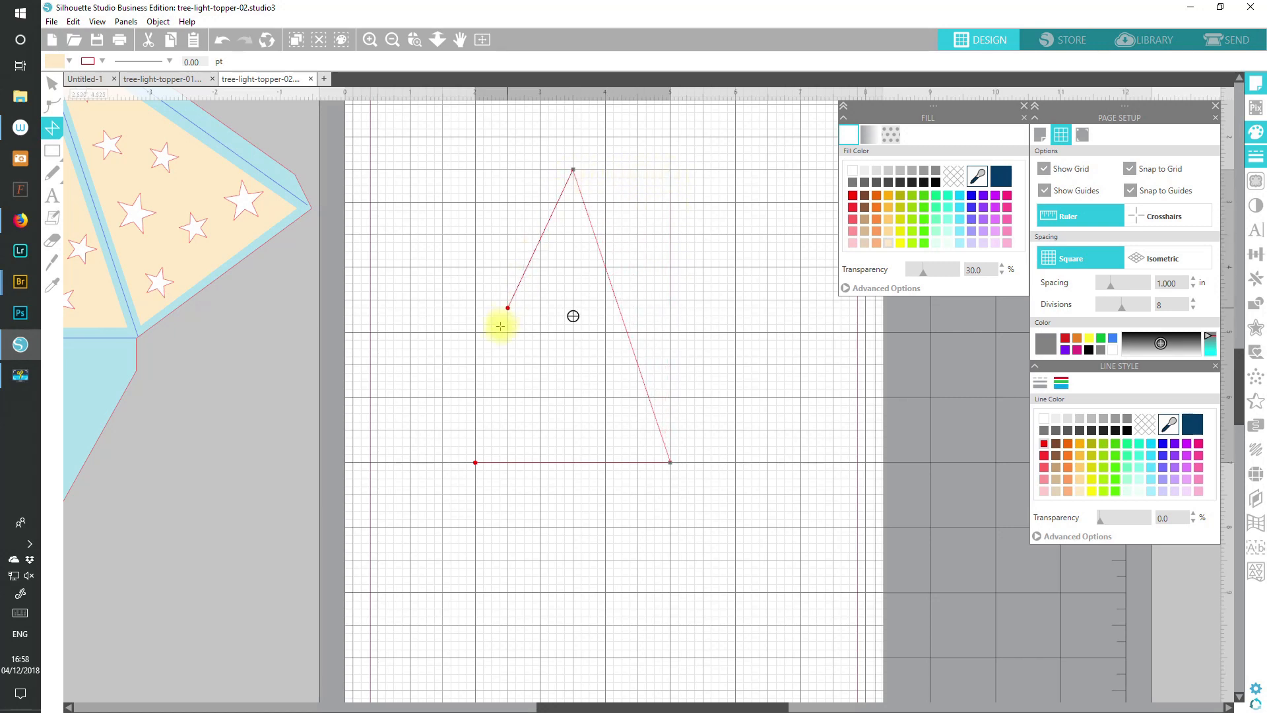
left_click(475, 462)
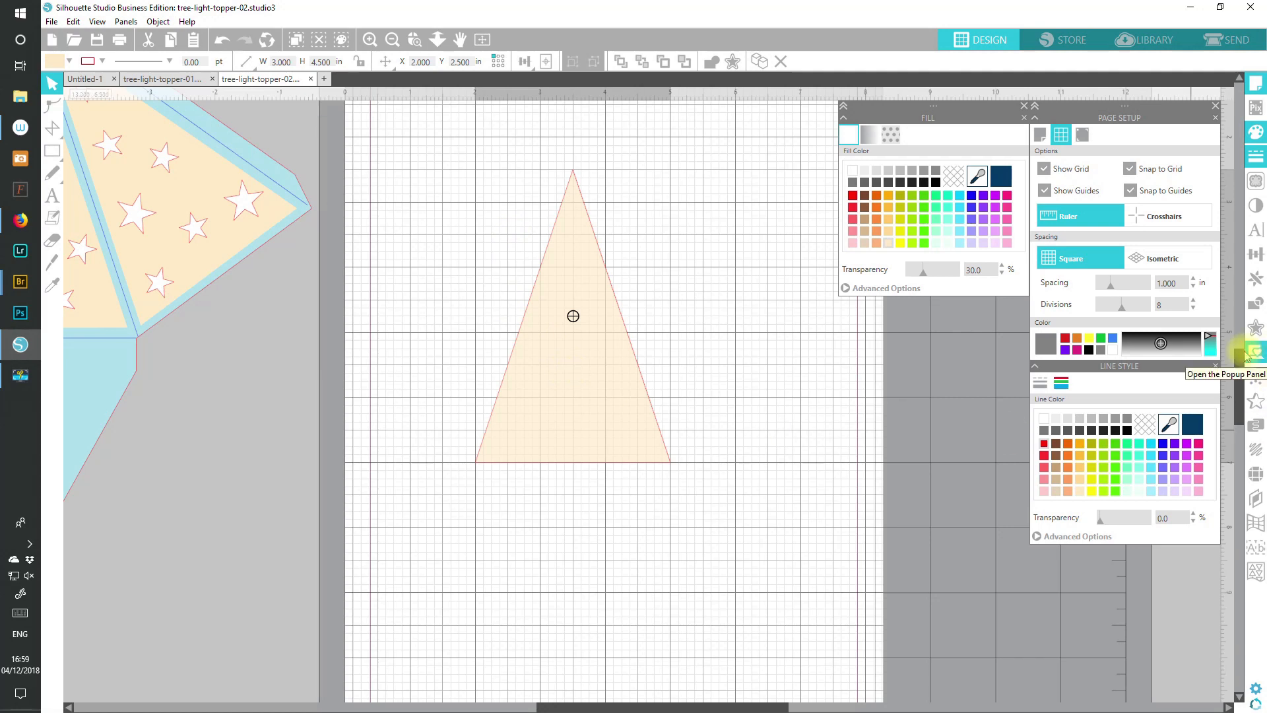
- Offset the triangle outward by 0.125 in with sharp corners and fill the offset shape with pale blue
left_click(568, 418)
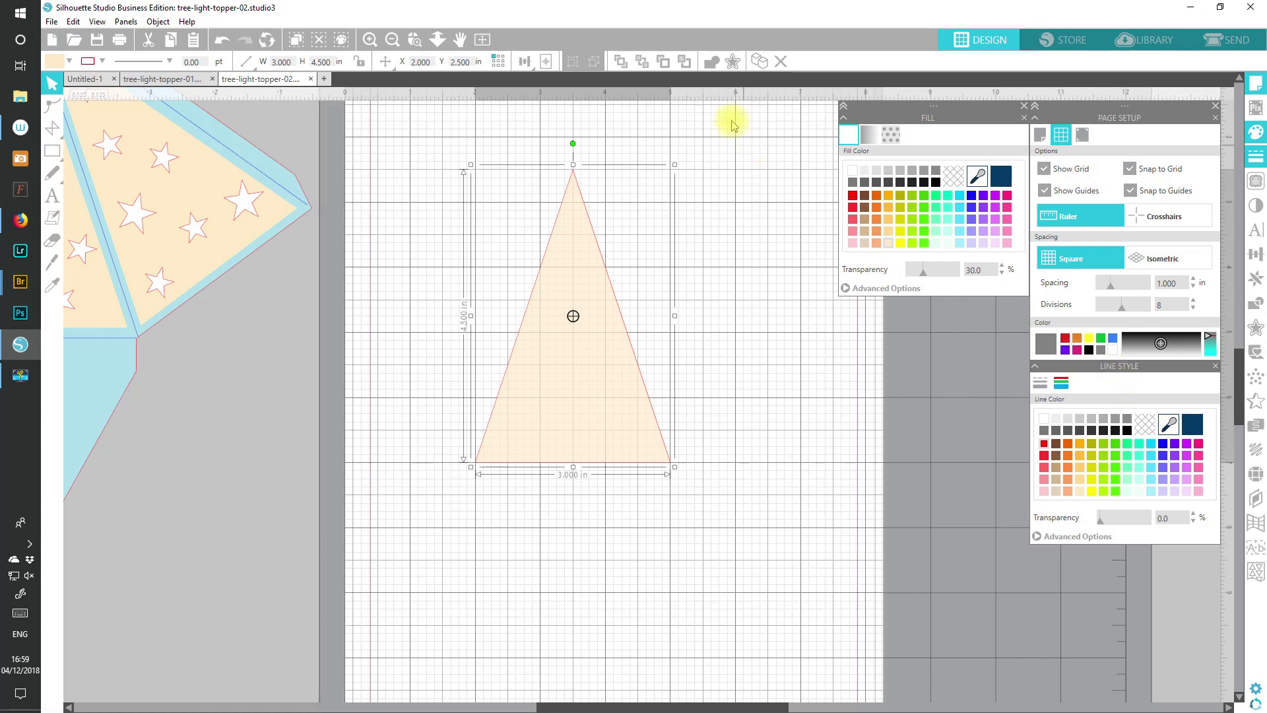
left_click(732, 63)
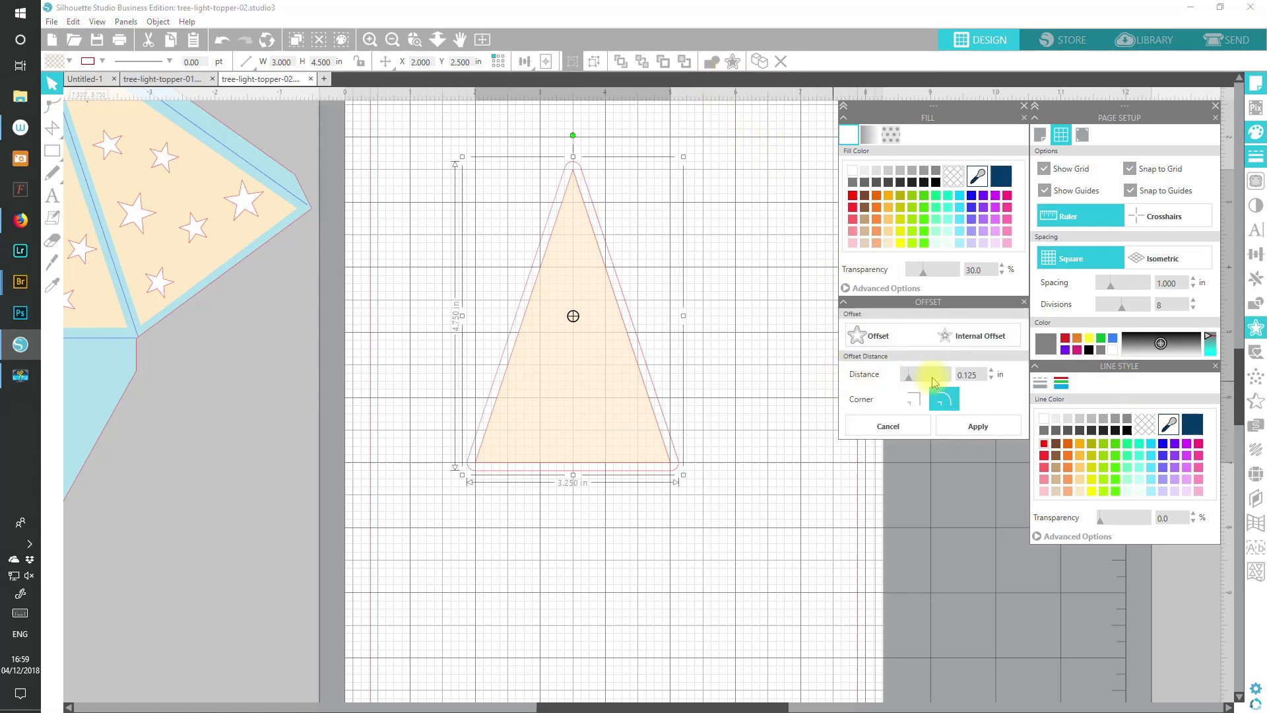
left_click(921, 402)
left_click(921, 402)
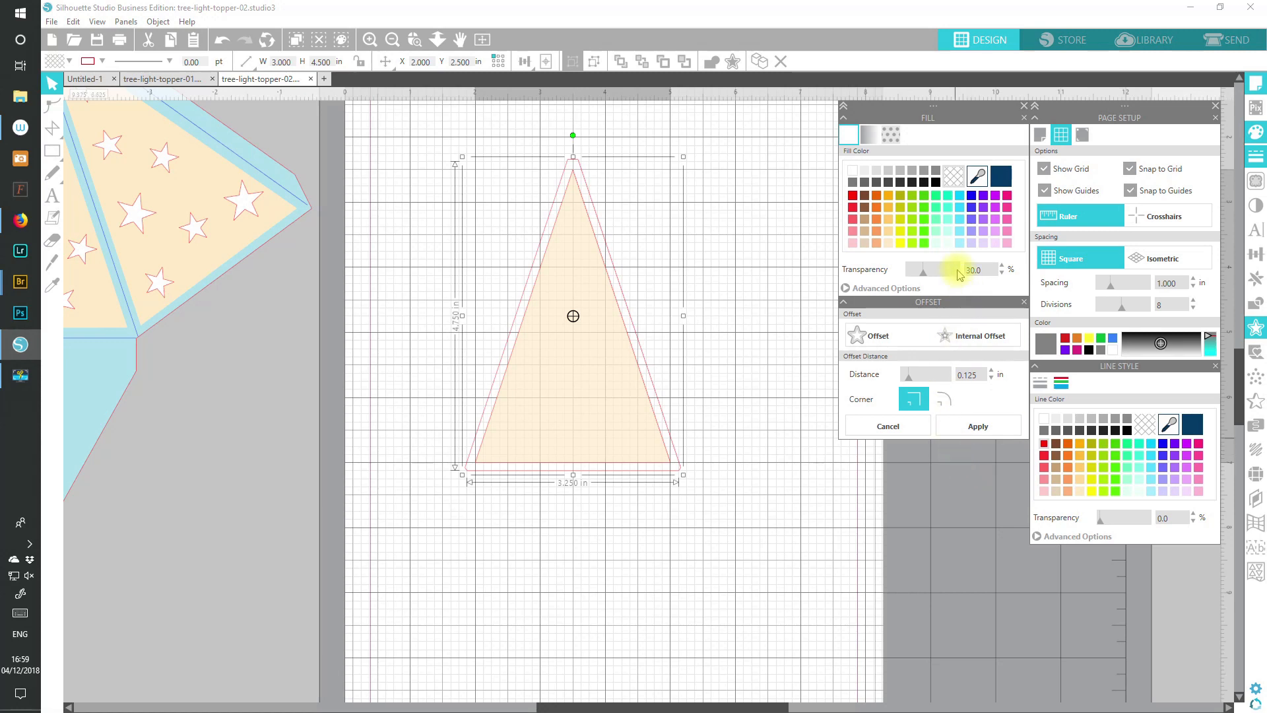
left_click(960, 244)
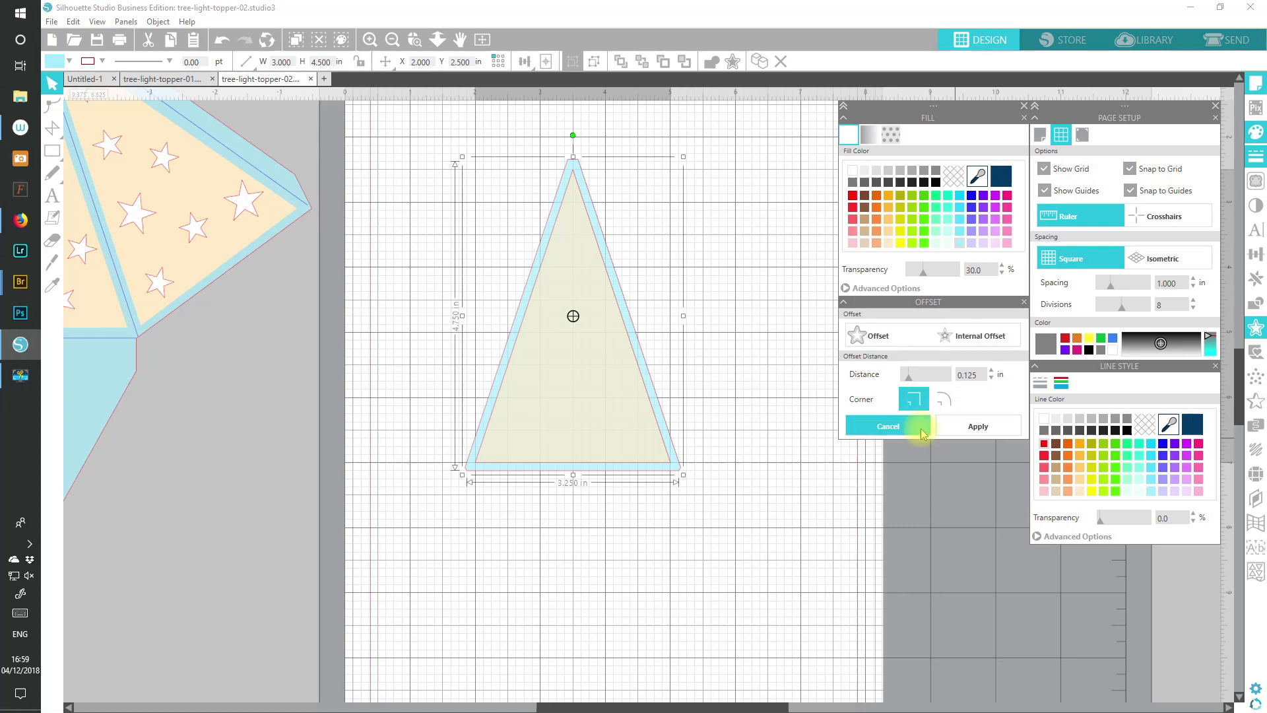
left_click(969, 438)
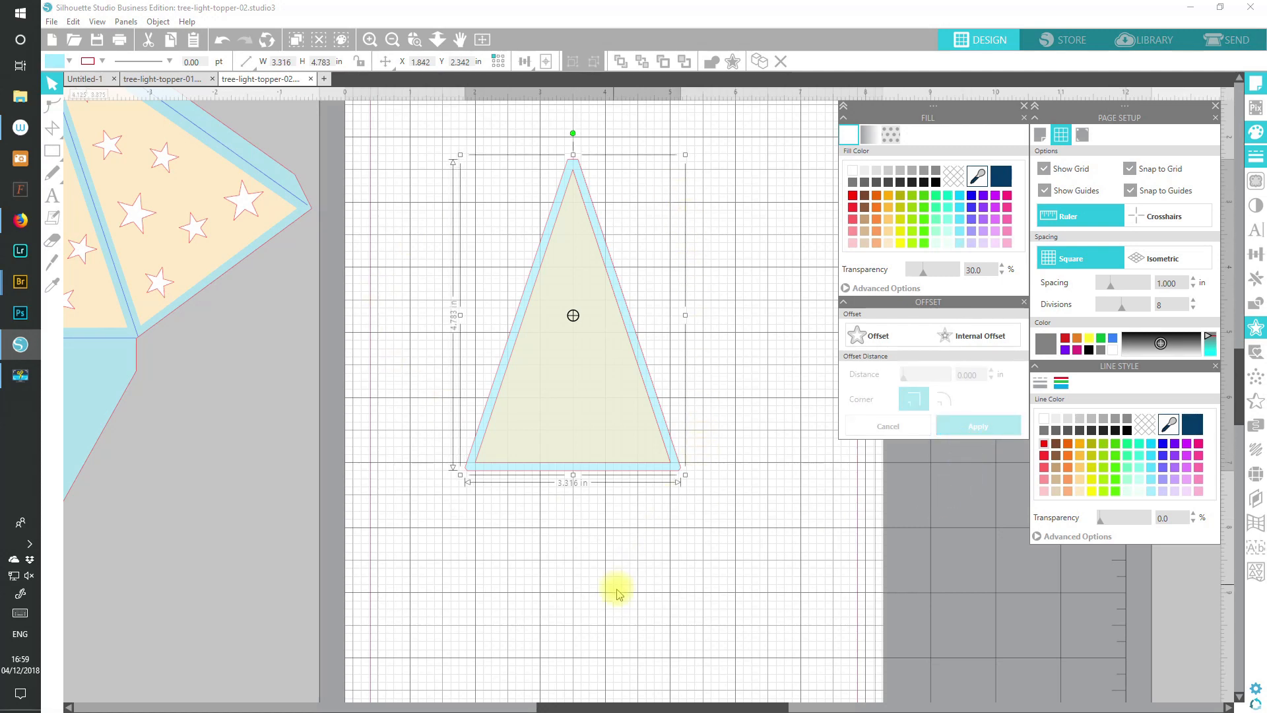
left_click(1026, 303)
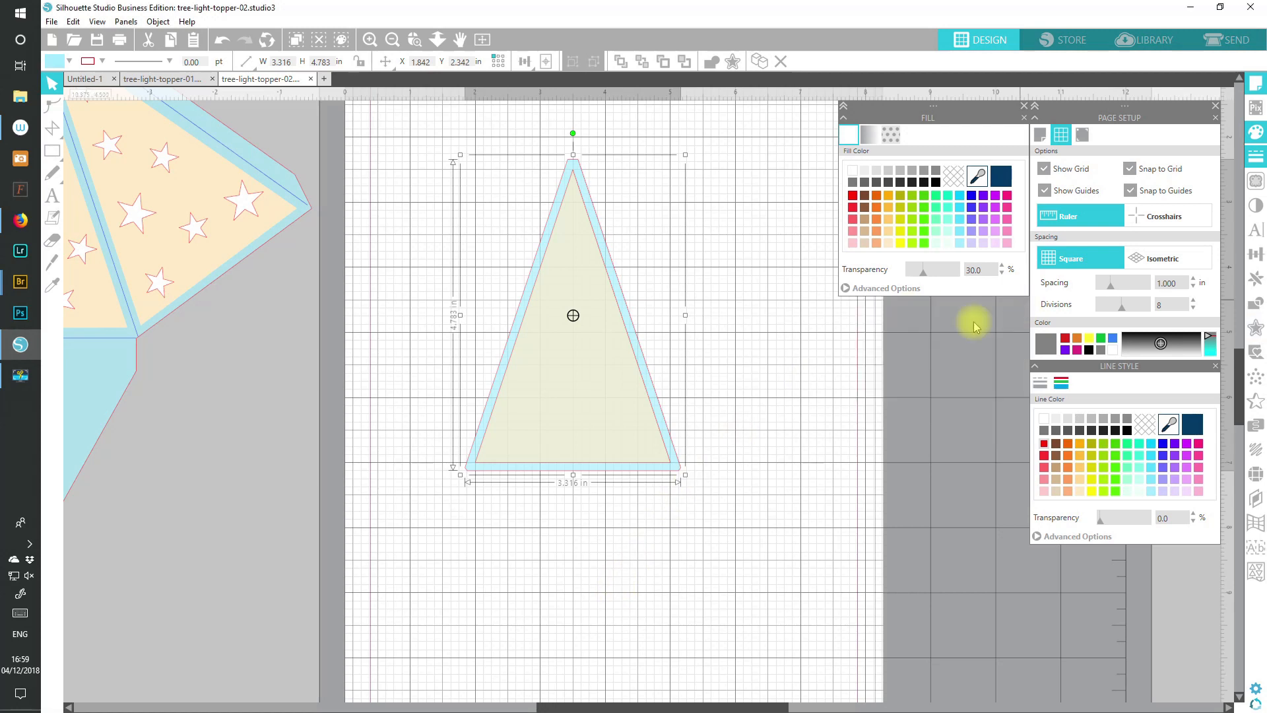
- Turn off Snap to Grid and duplicate the triangle together with its offset border
left_click(1132, 169)
left_click_drag(616, 521, 544, 453)
left_click_drag(493, 389, 456, 229)
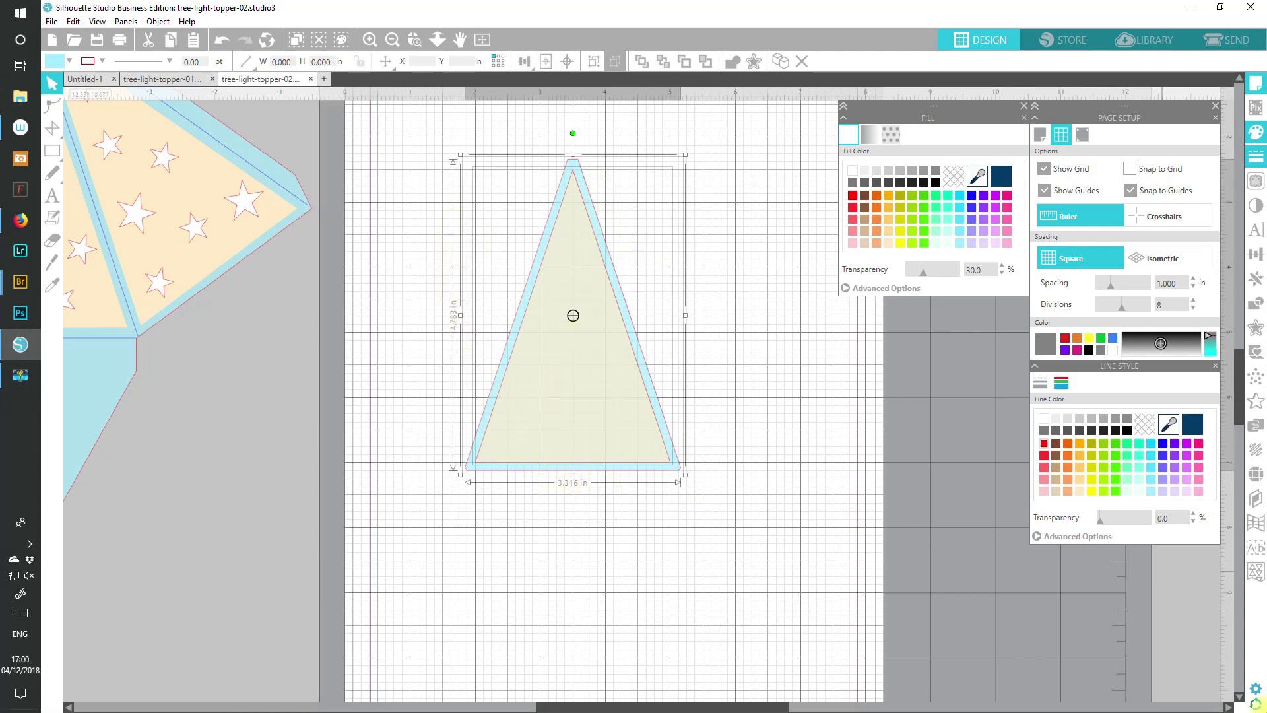
left_click(782, 64)
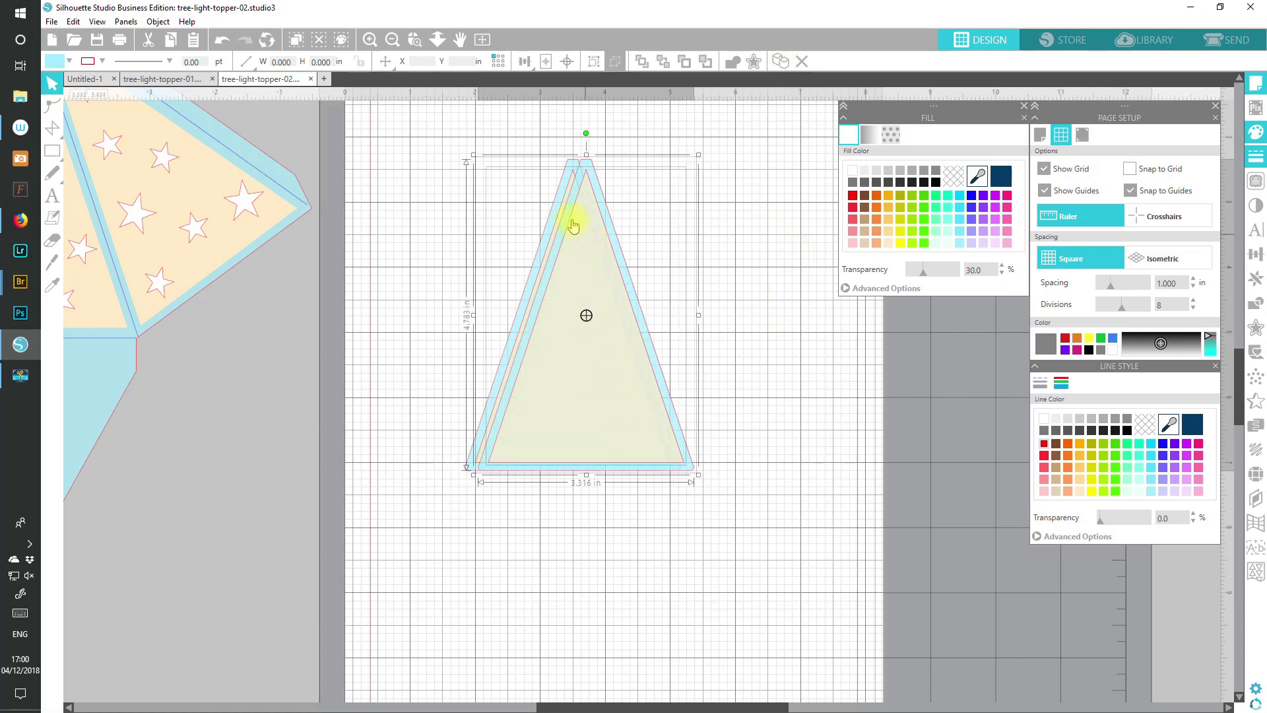
- Rotate the duplicated triangle pair counter-clockwise and place it flush along the original's right slanted edge
left_click_drag(587, 134, 491, 157)
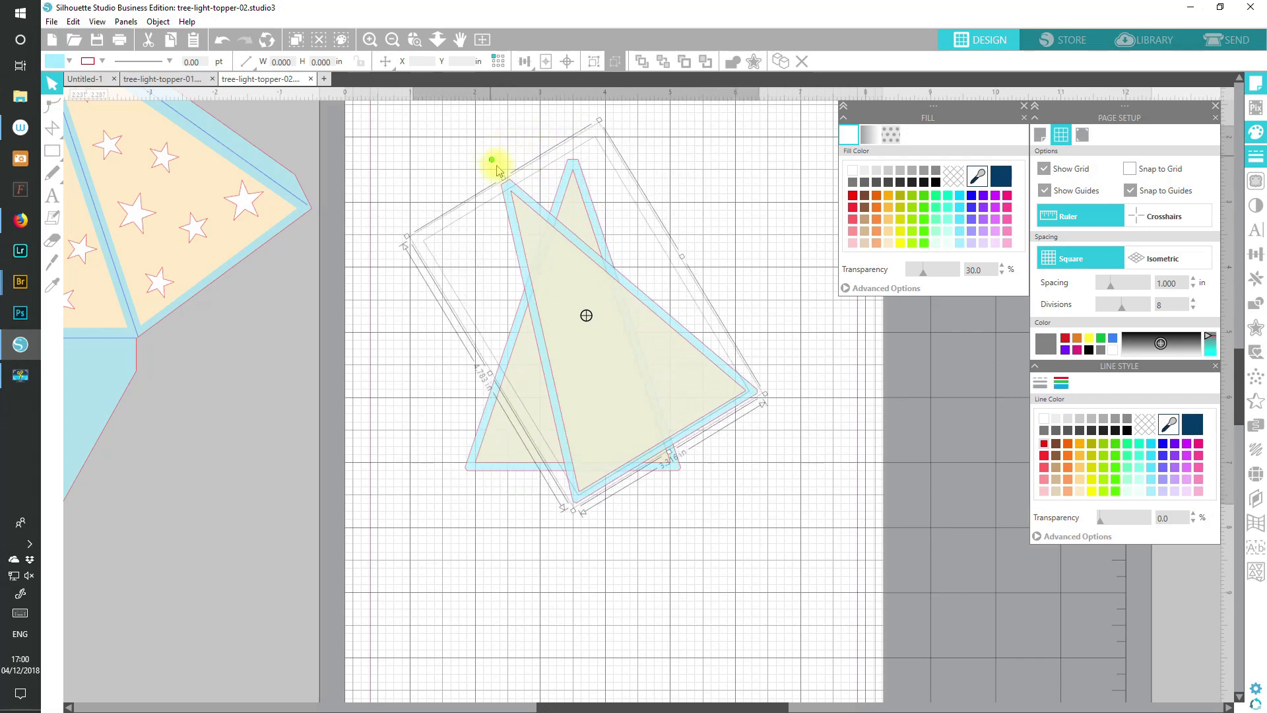
left_click_drag(555, 251, 648, 228)
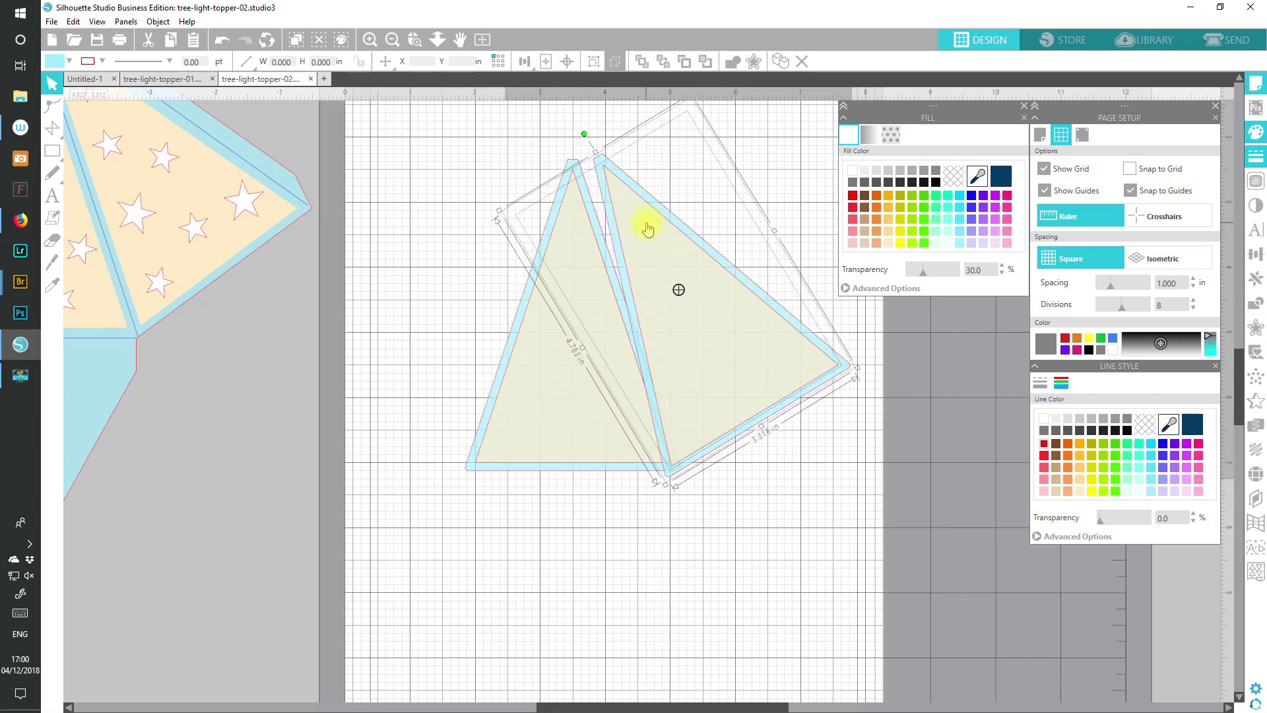
left_click_drag(585, 135, 564, 140)
left_click_drag(628, 234, 623, 220)
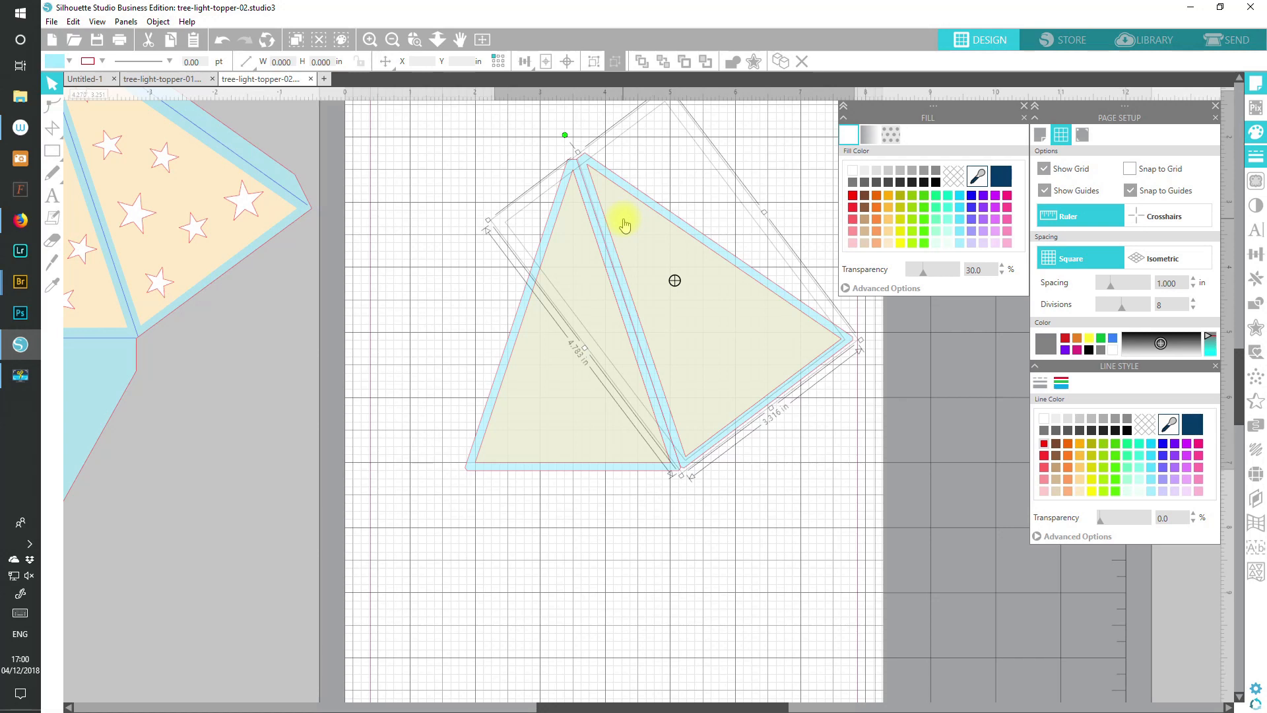
- Undo and redo the last move of the rotated triangle copy
left_click(220, 41)
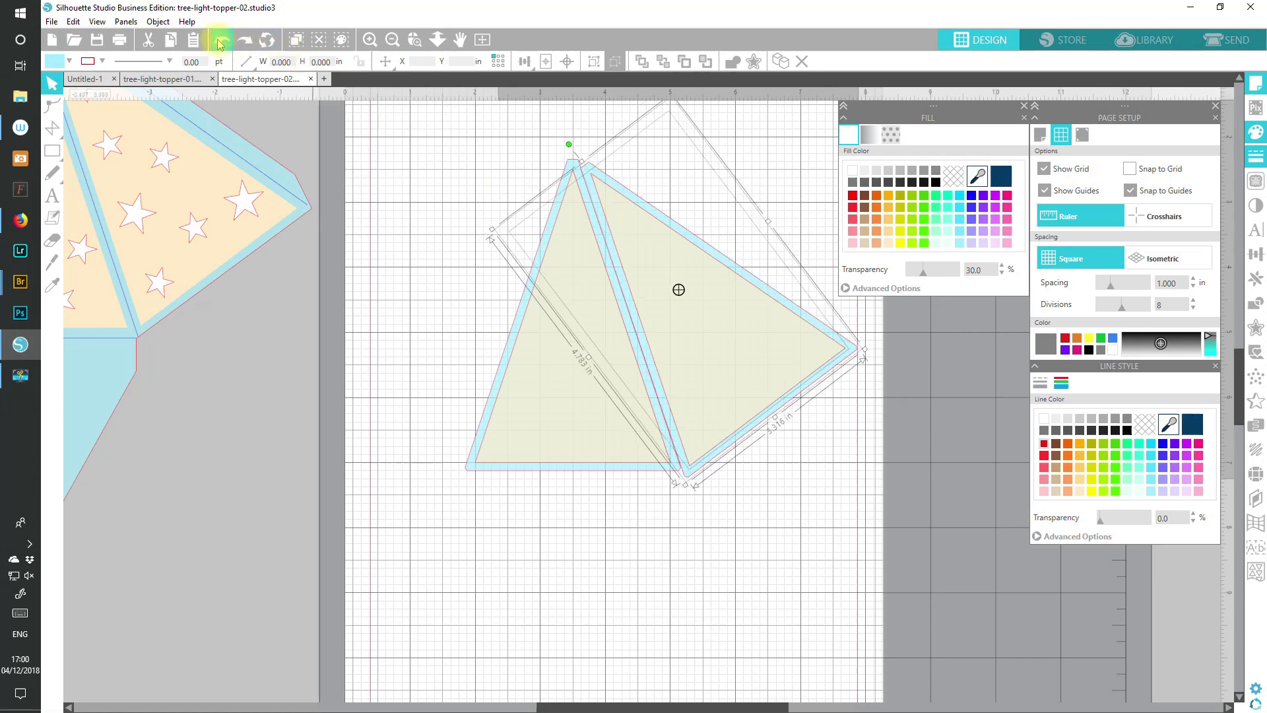
left_click(246, 41)
left_click(392, 41)
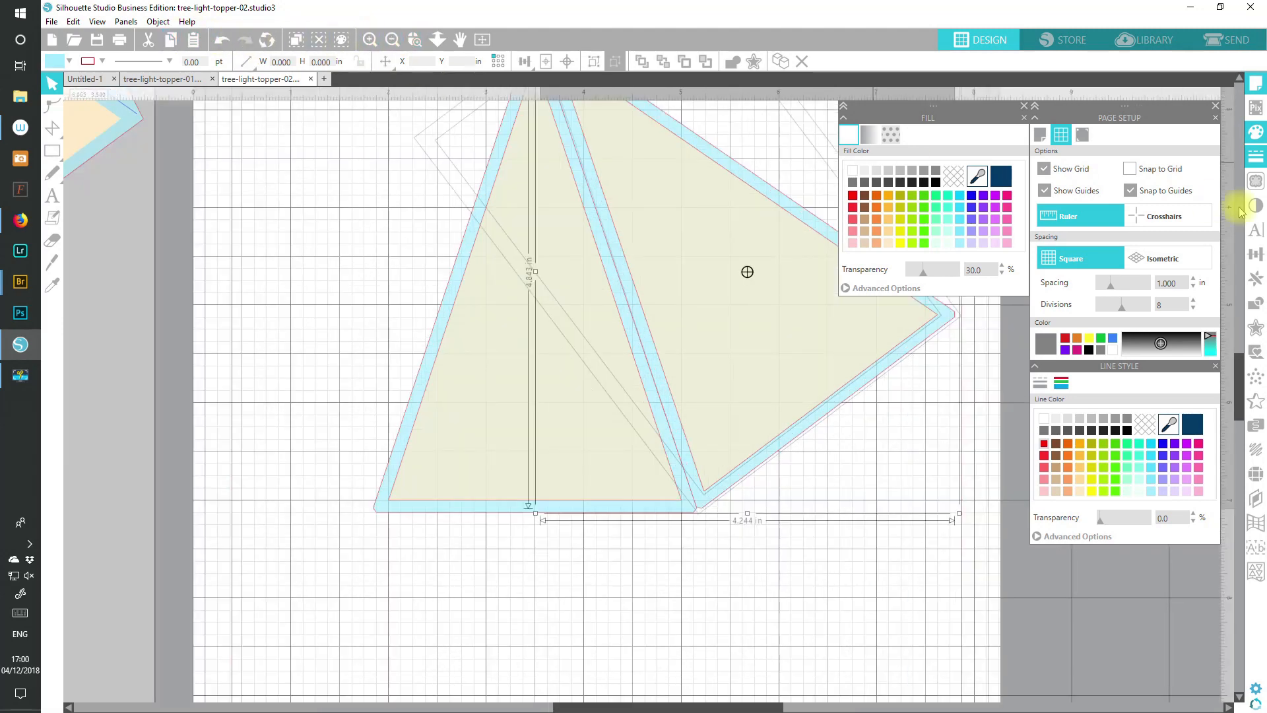
scroll(1238, 350, "up", 4)
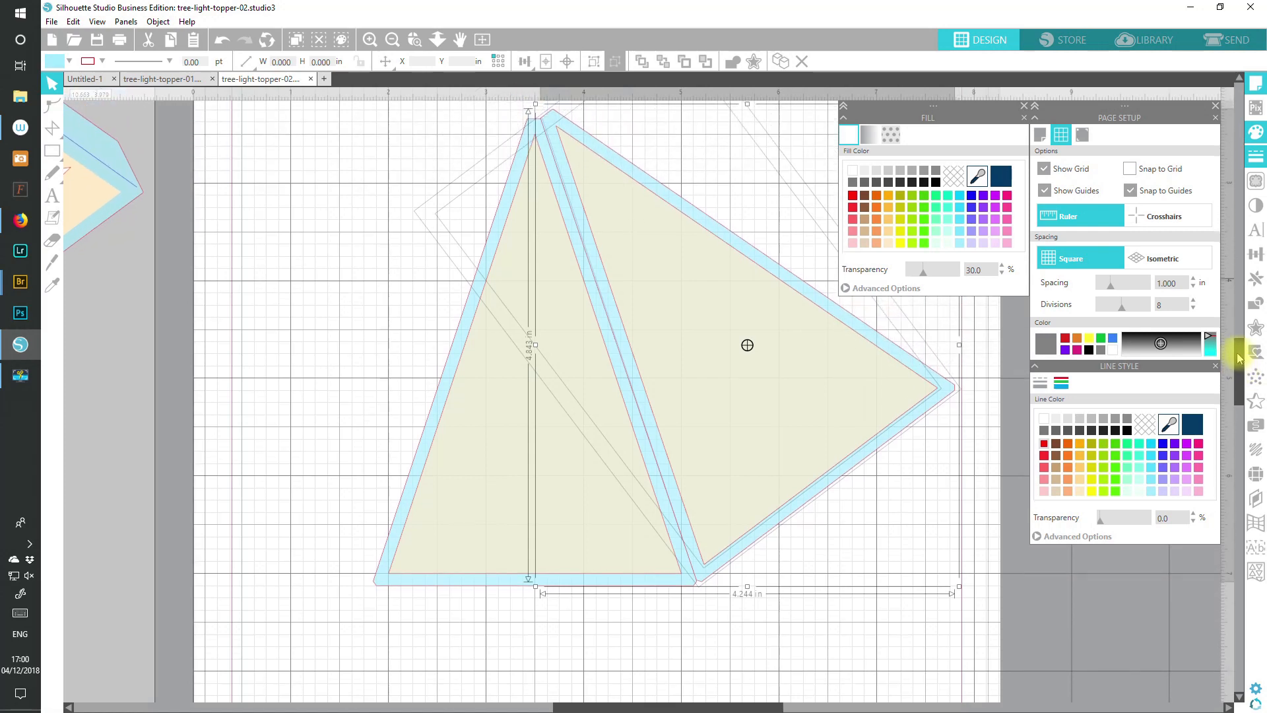
- Fine-tune the rotation and position of the right triangle copy so its border overlaps the original's right border
scroll(1239, 360, "up", 3)
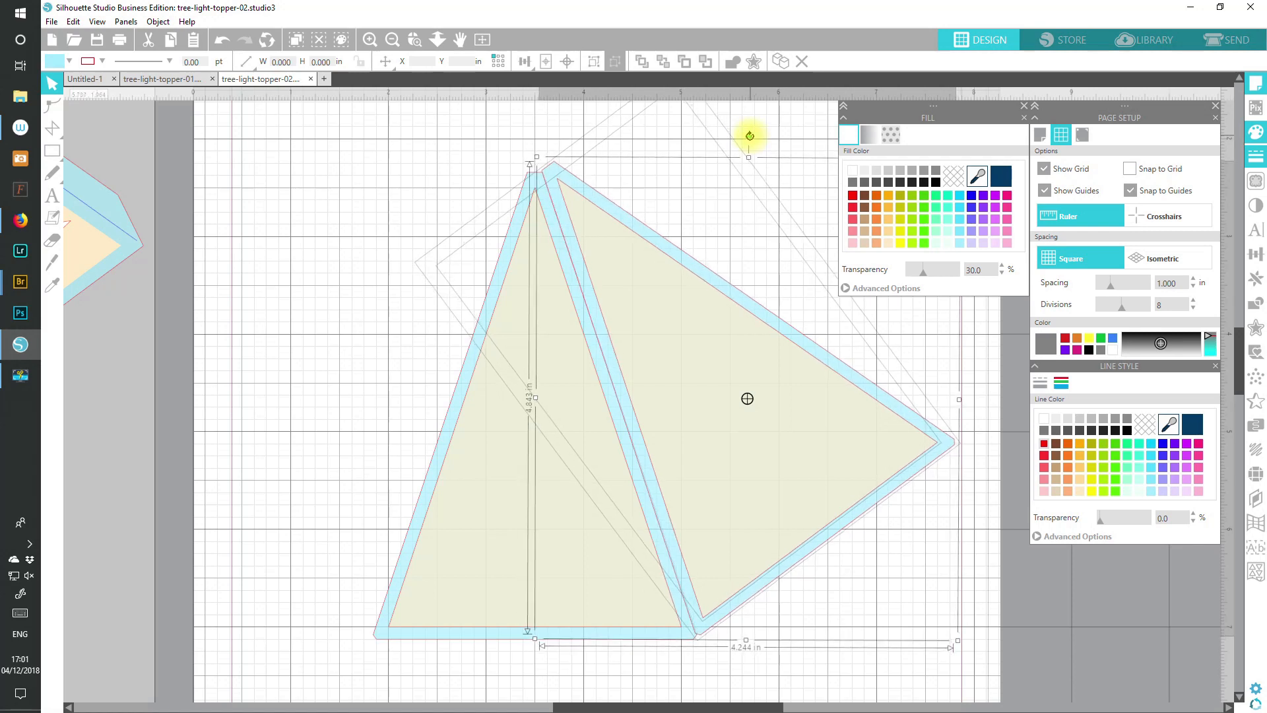
left_click_drag(749, 135, 751, 135)
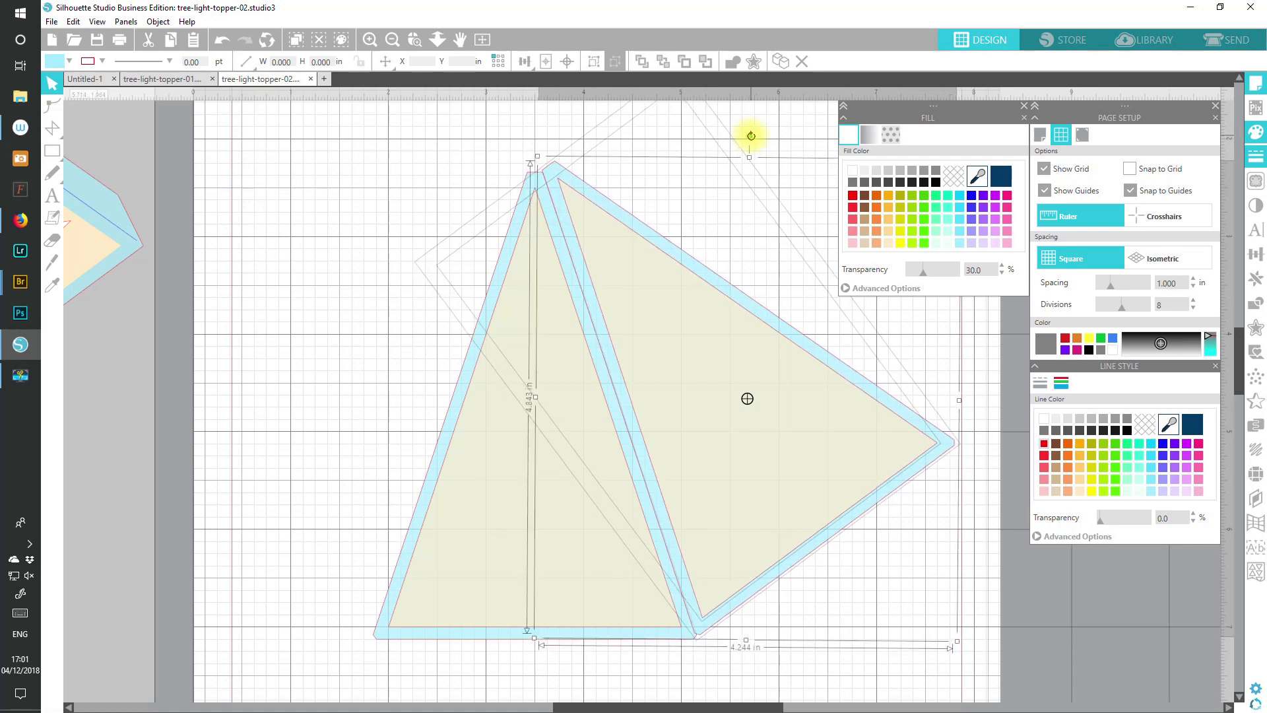
key("Down")
key("Down")
key("Up")
left_click_drag(687, 292, 686, 291)
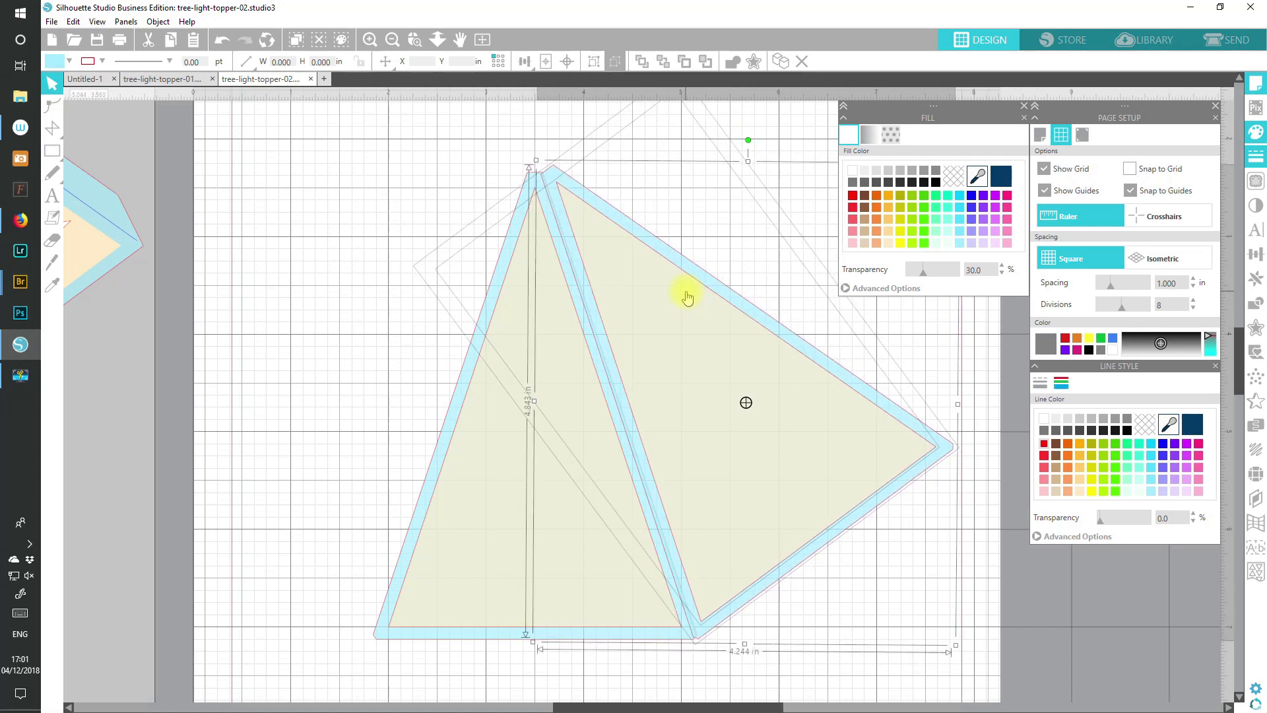
left_click_drag(687, 297, 687, 297)
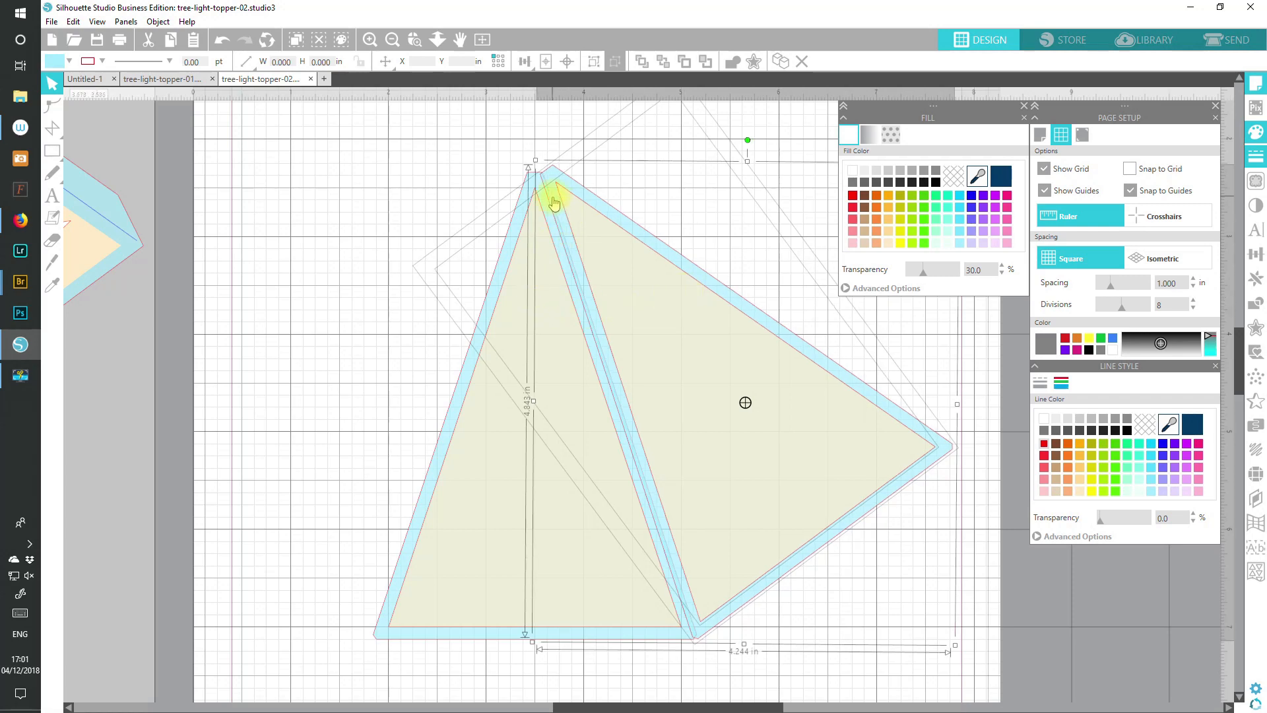
- Check the overlapping borders closely at the apex and the lower corner, and nudge the right copy slightly to line them up
left_click(369, 40)
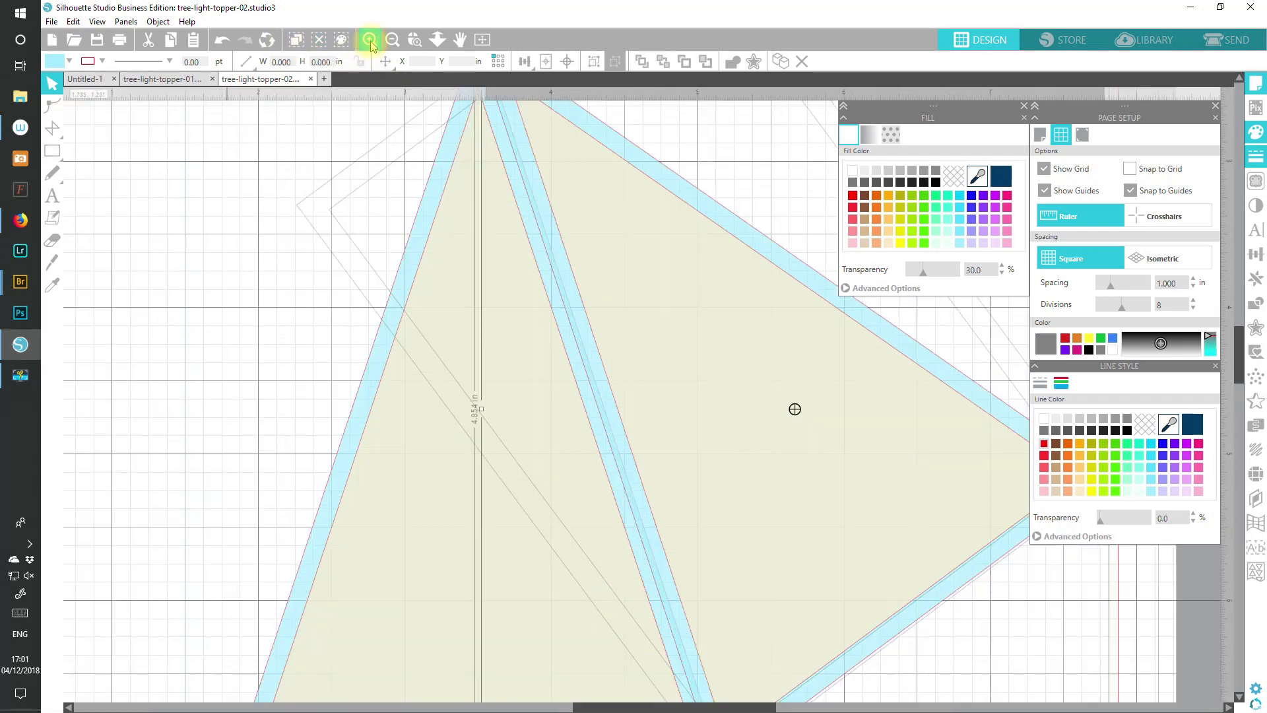
left_click(371, 44)
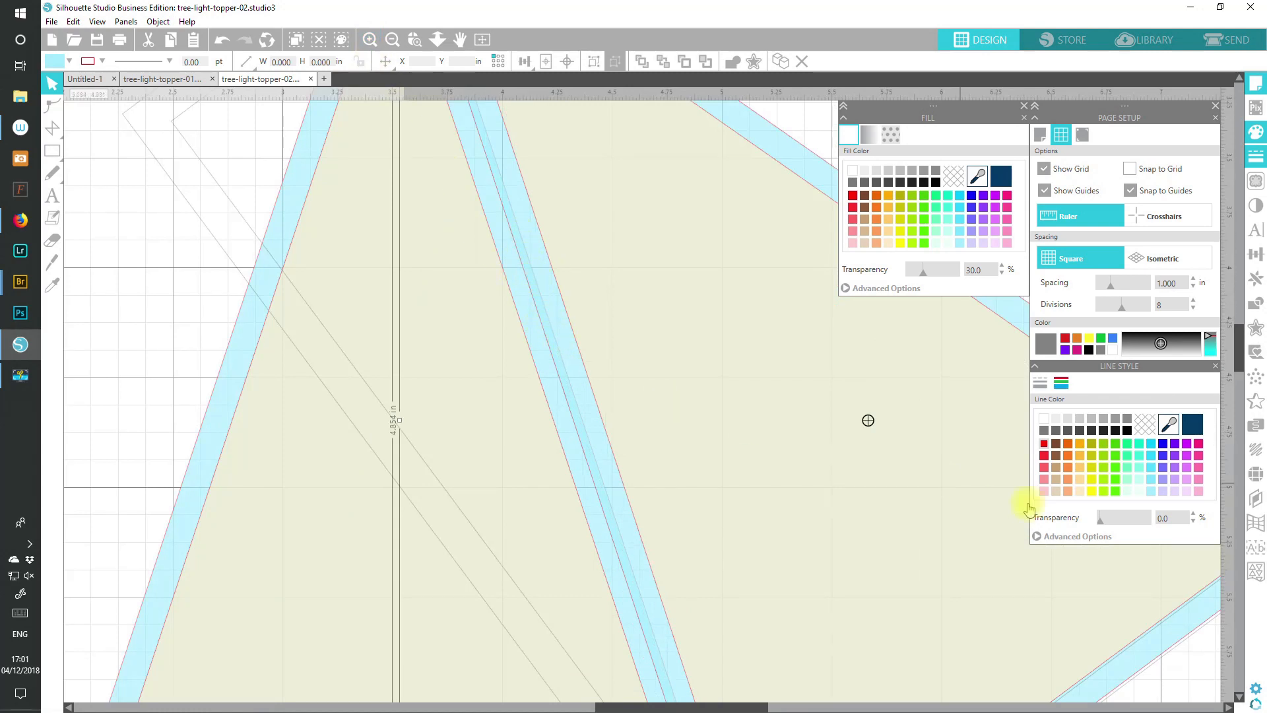
left_click_drag(1240, 364, 1247, 420)
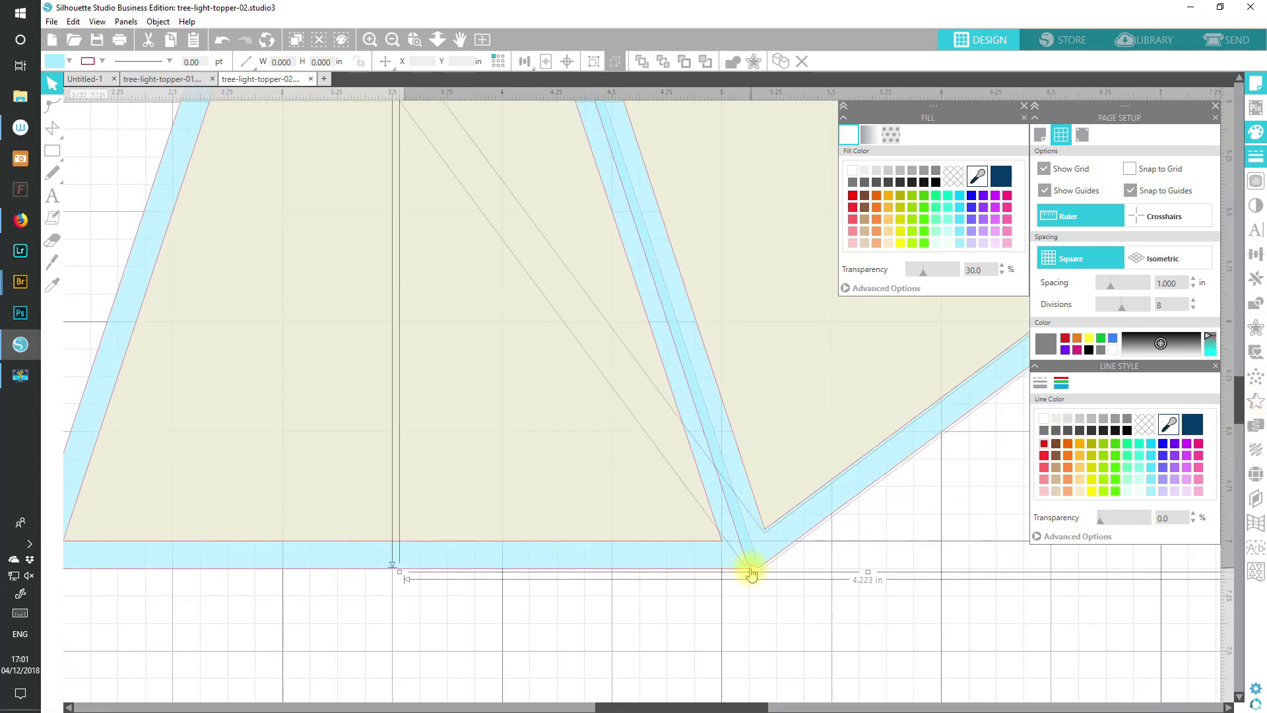
left_click_drag(1239, 414, 1244, 318)
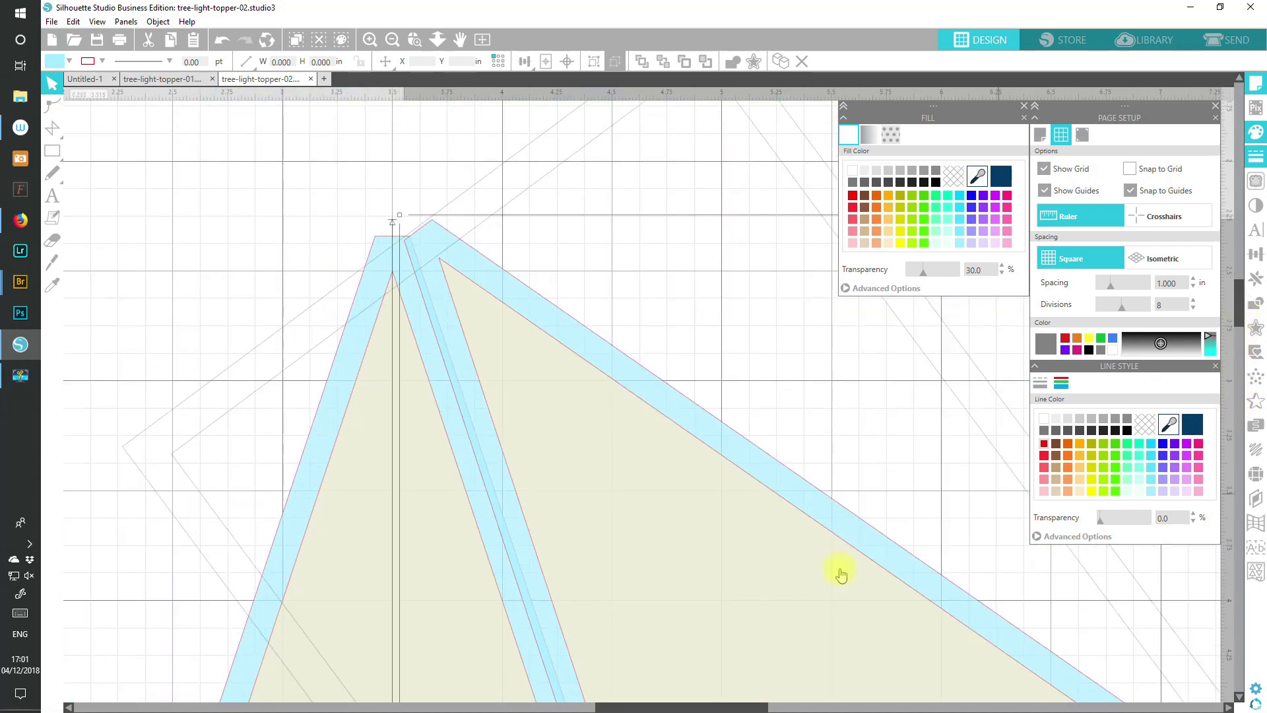
left_click_drag(655, 490, 656, 487)
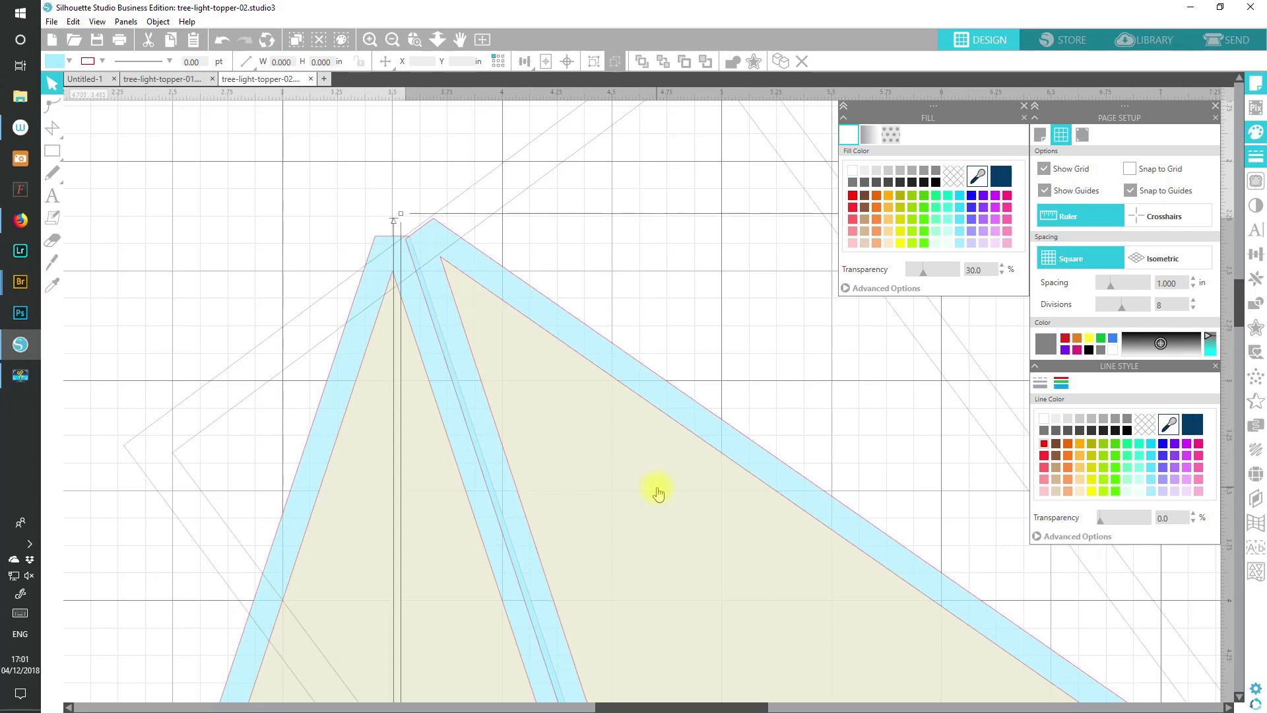
left_click_drag(1241, 320, 1241, 410)
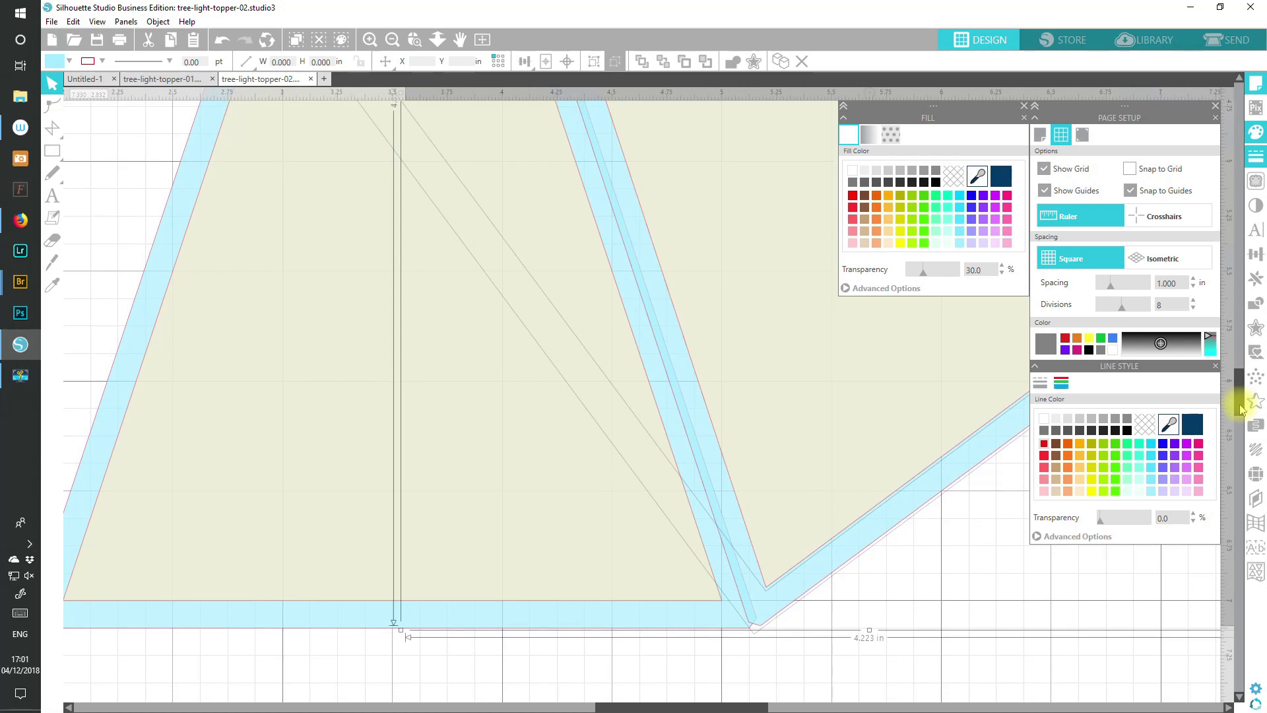
left_click(392, 41)
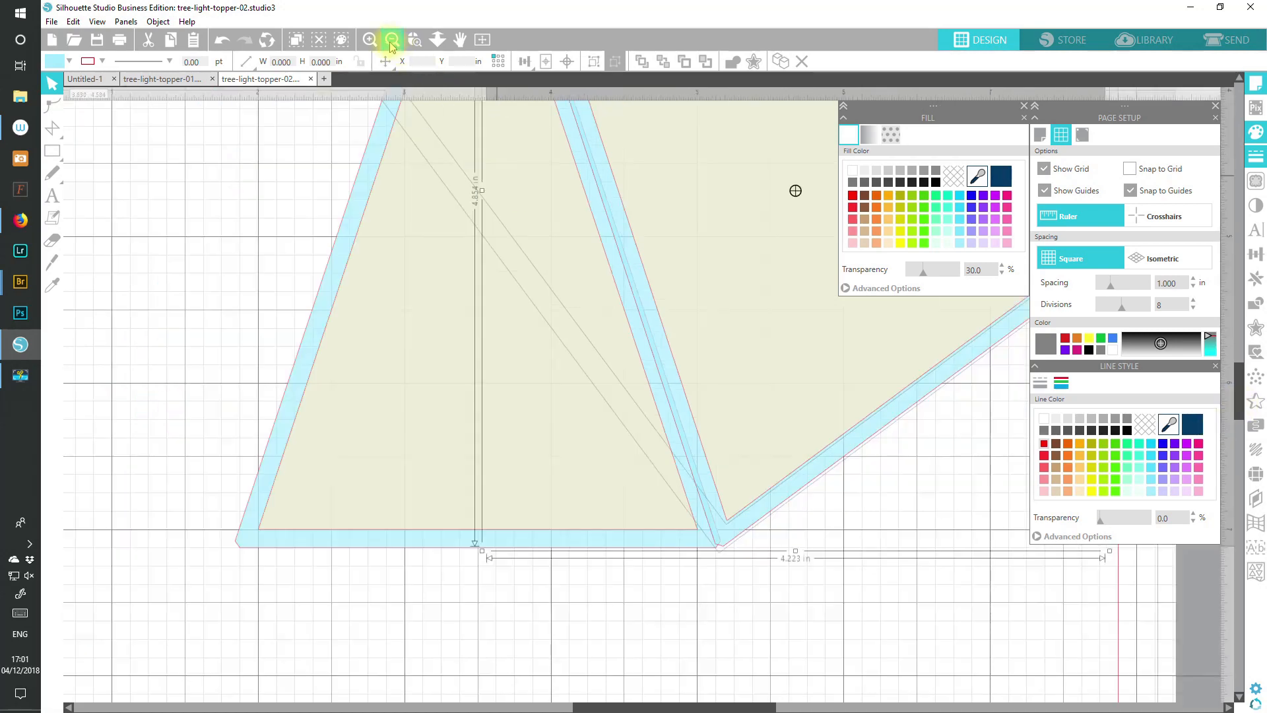
left_click(392, 41)
left_click_drag(1241, 419, 1241, 387)
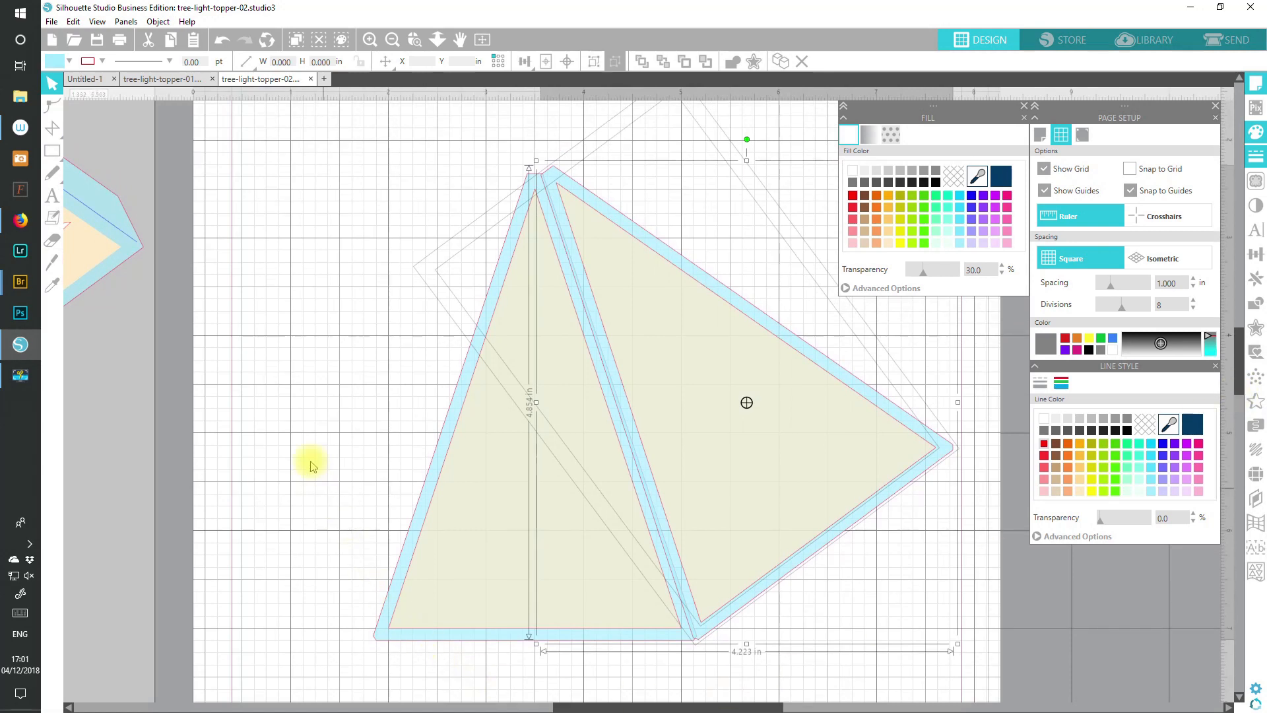
- Duplicate the upright bordered triangle, rotate the copy clockwise and place it beside the original's left slanted edge
left_click(311, 433)
left_click(444, 581)
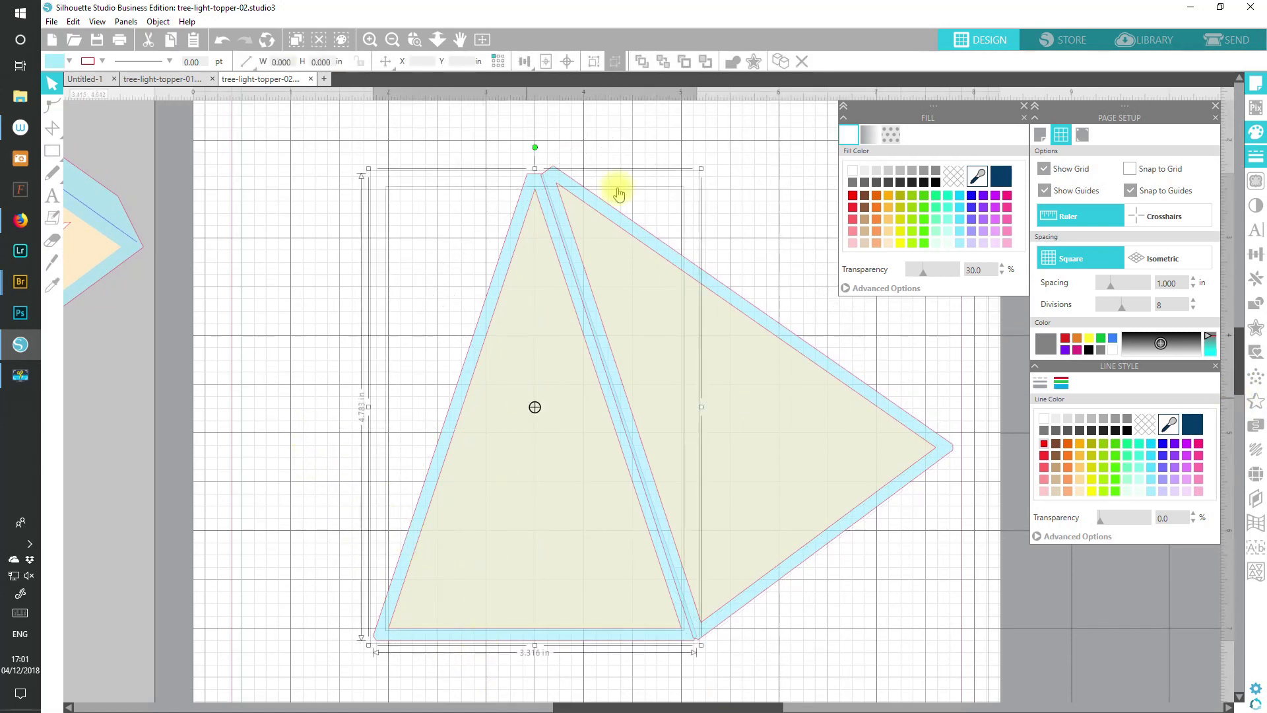
left_click_drag(528, 530, 295, 538)
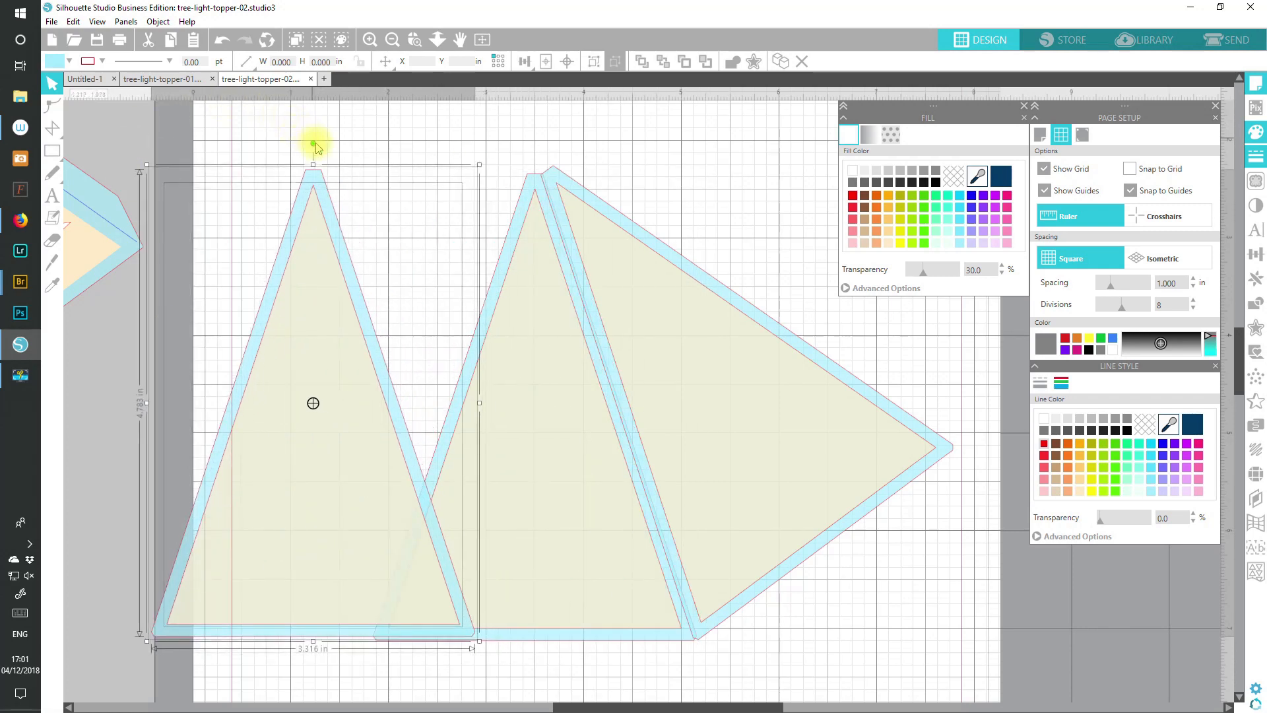
left_click_drag(316, 142, 475, 165)
left_click_drag(363, 306, 427, 257)
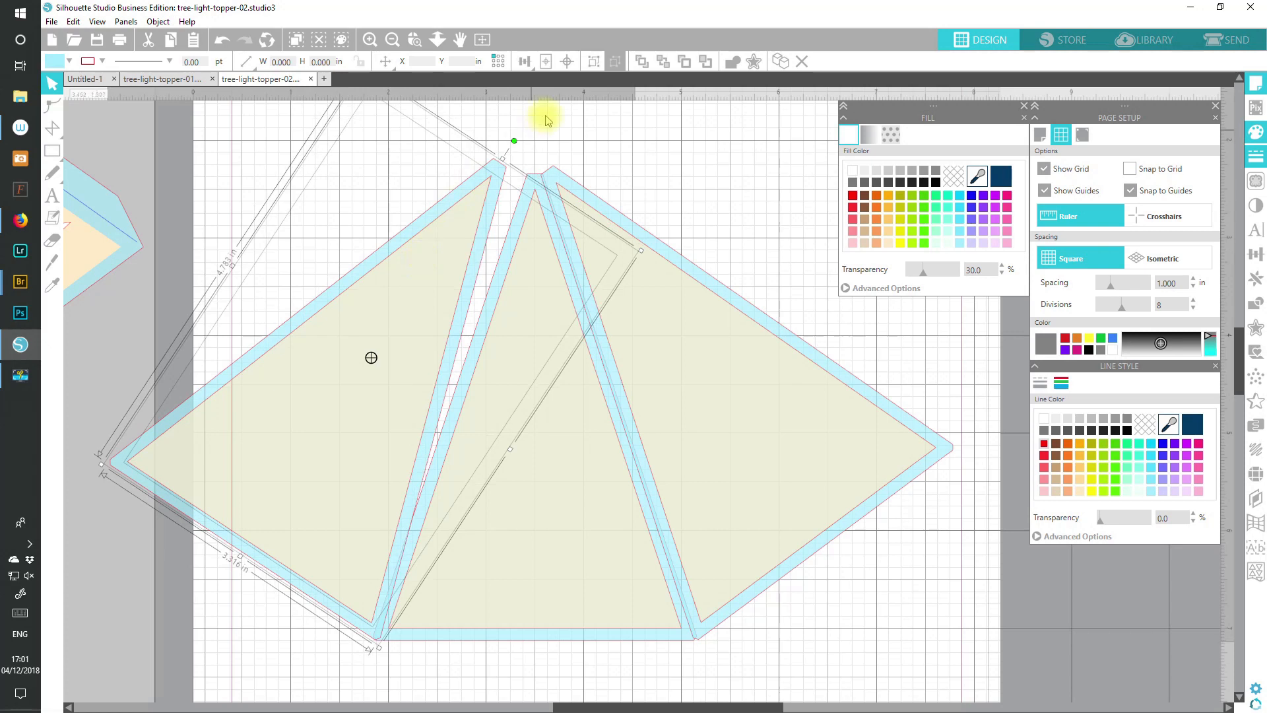
- Adjust the left copy's rotation and position until its border overlaps the original's left border
left_click_drag(514, 140, 528, 142)
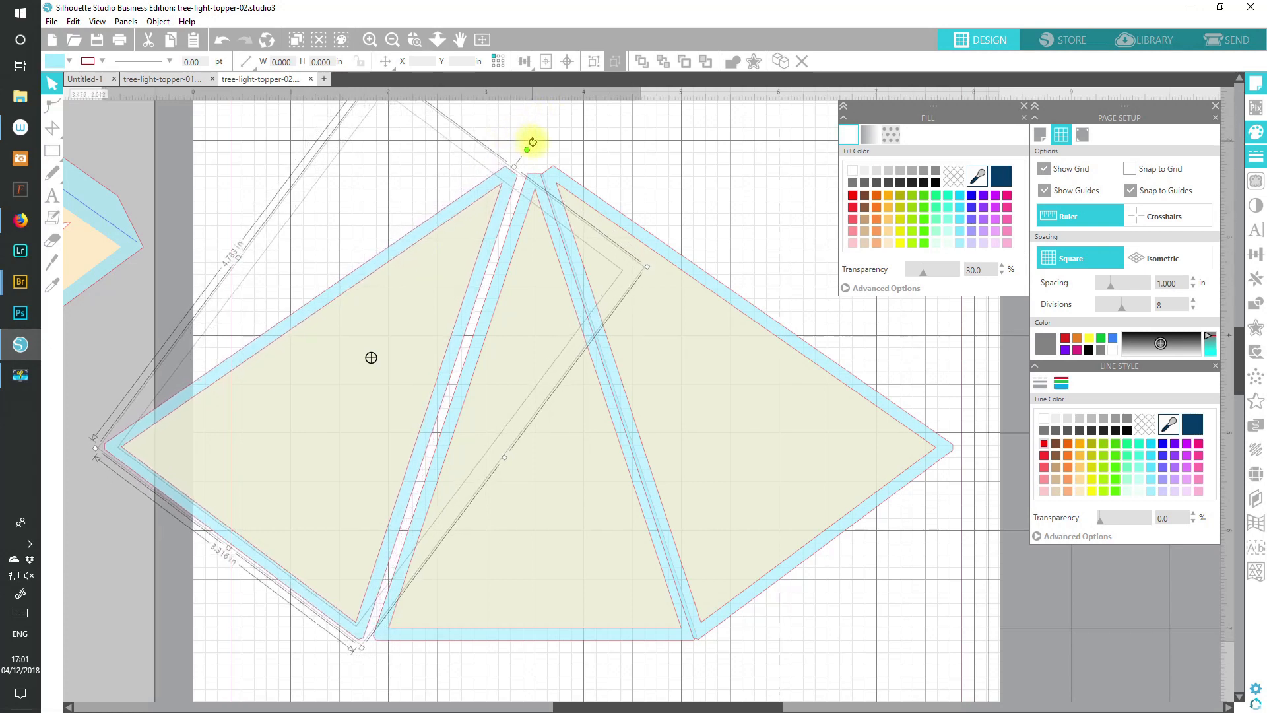
left_click_drag(472, 211, 480, 209)
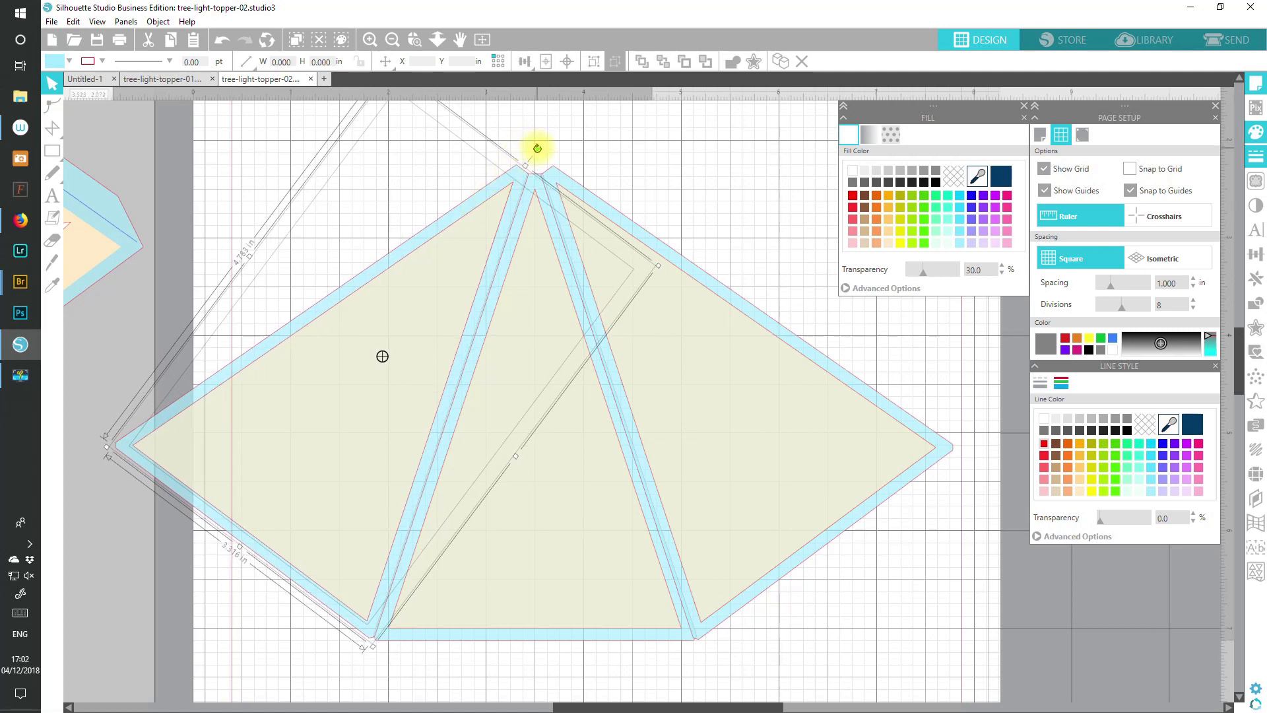
left_click_drag(537, 148, 535, 147)
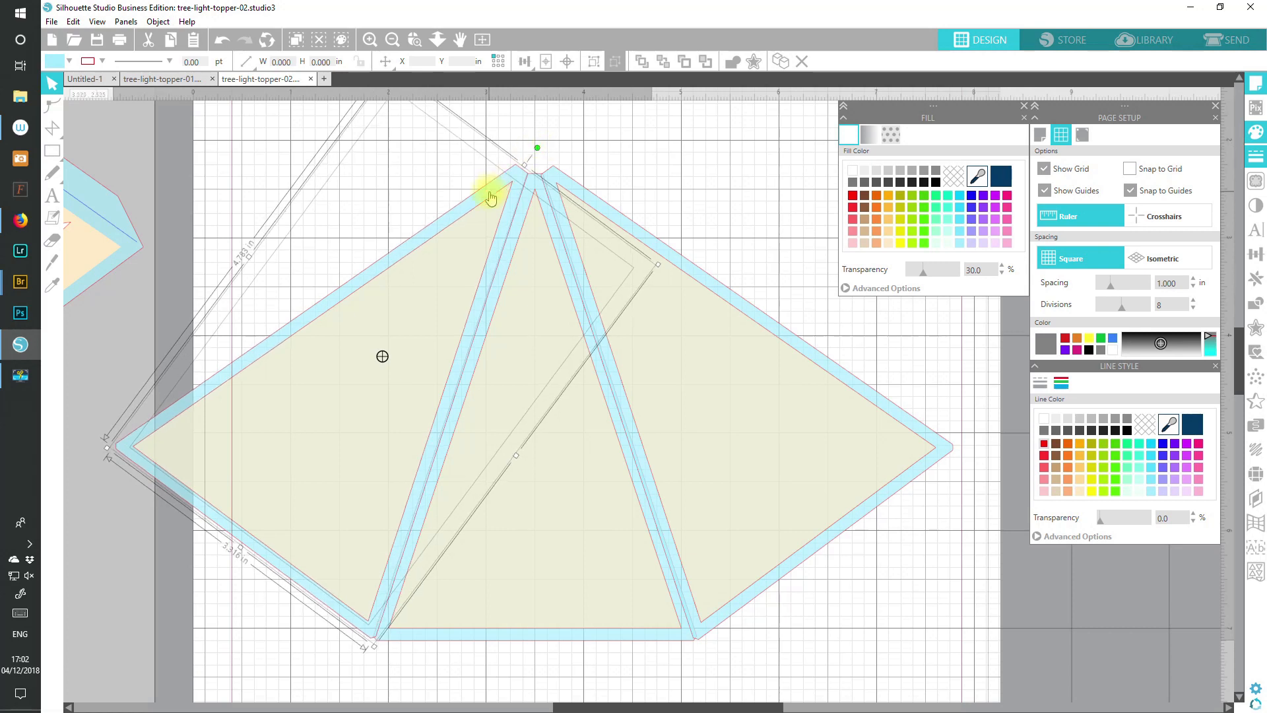
left_click_drag(536, 149, 540, 147)
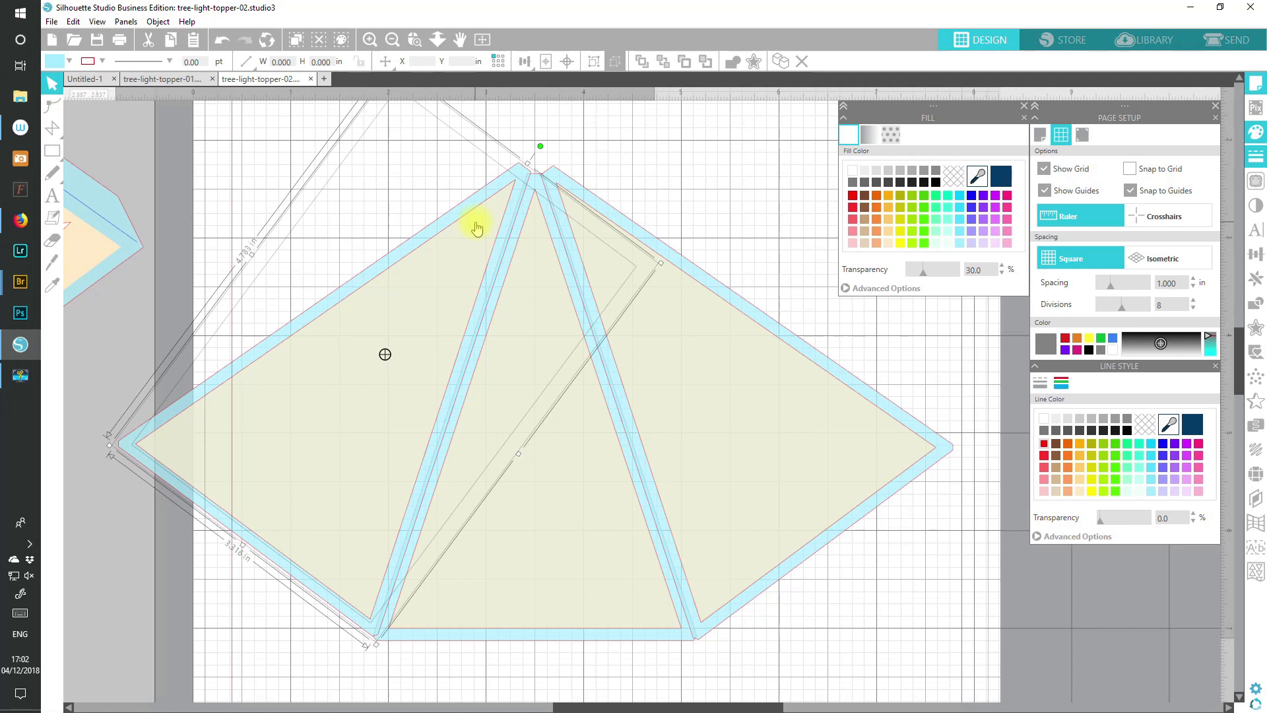
left_click_drag(476, 229, 477, 230)
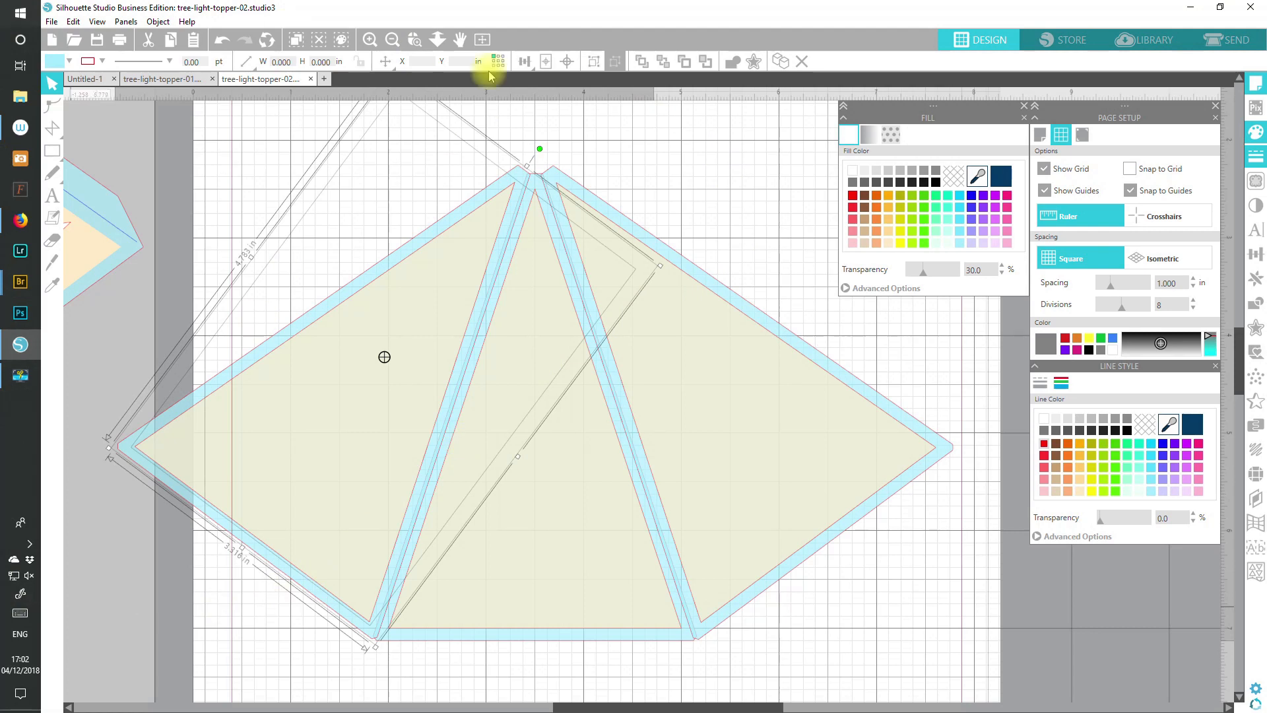
- Weld the three blue triangle borders into one shape and send it behind the inner triangles
left_click(690, 155)
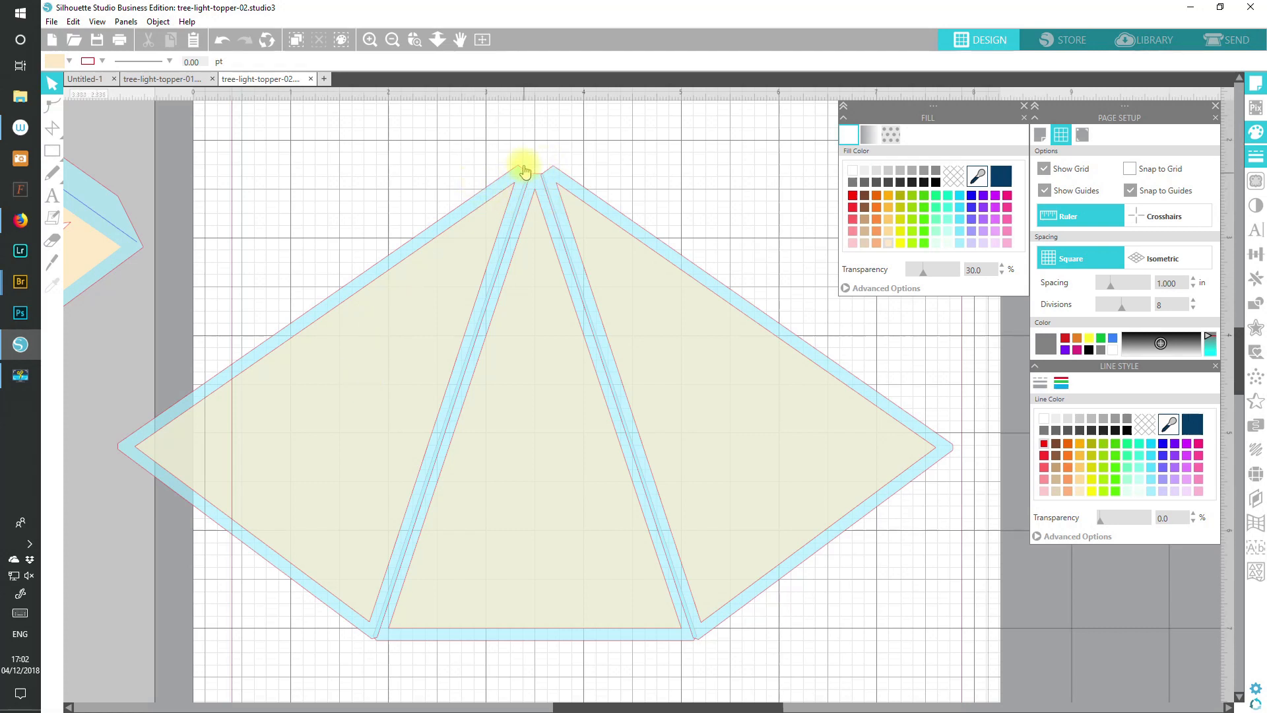
left_click(518, 173)
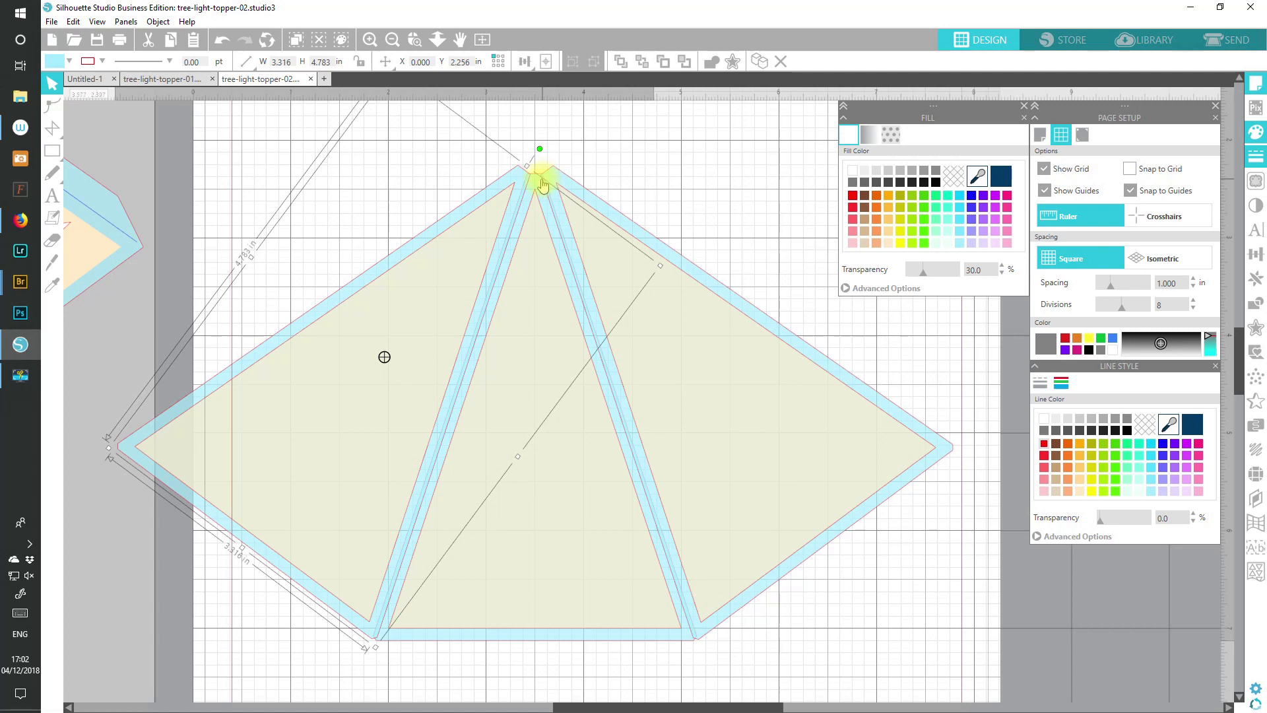
left_click(531, 177, "shift")
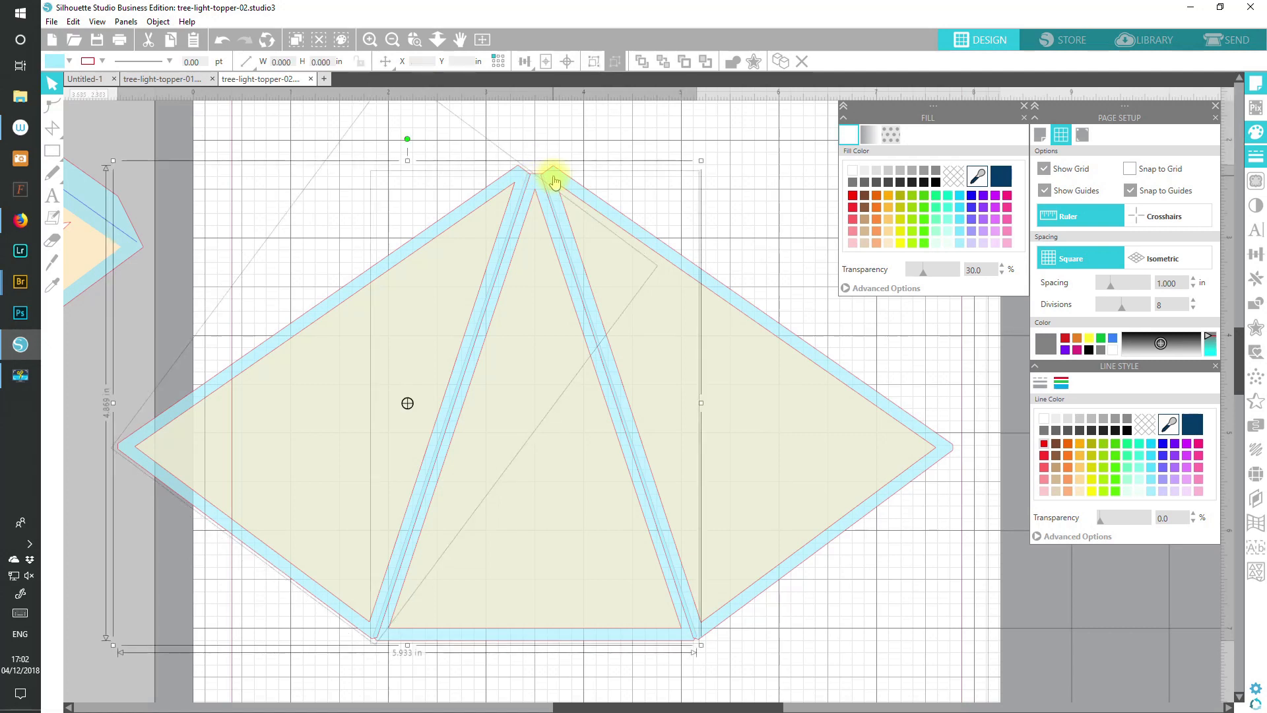
left_click(553, 177, "shift")
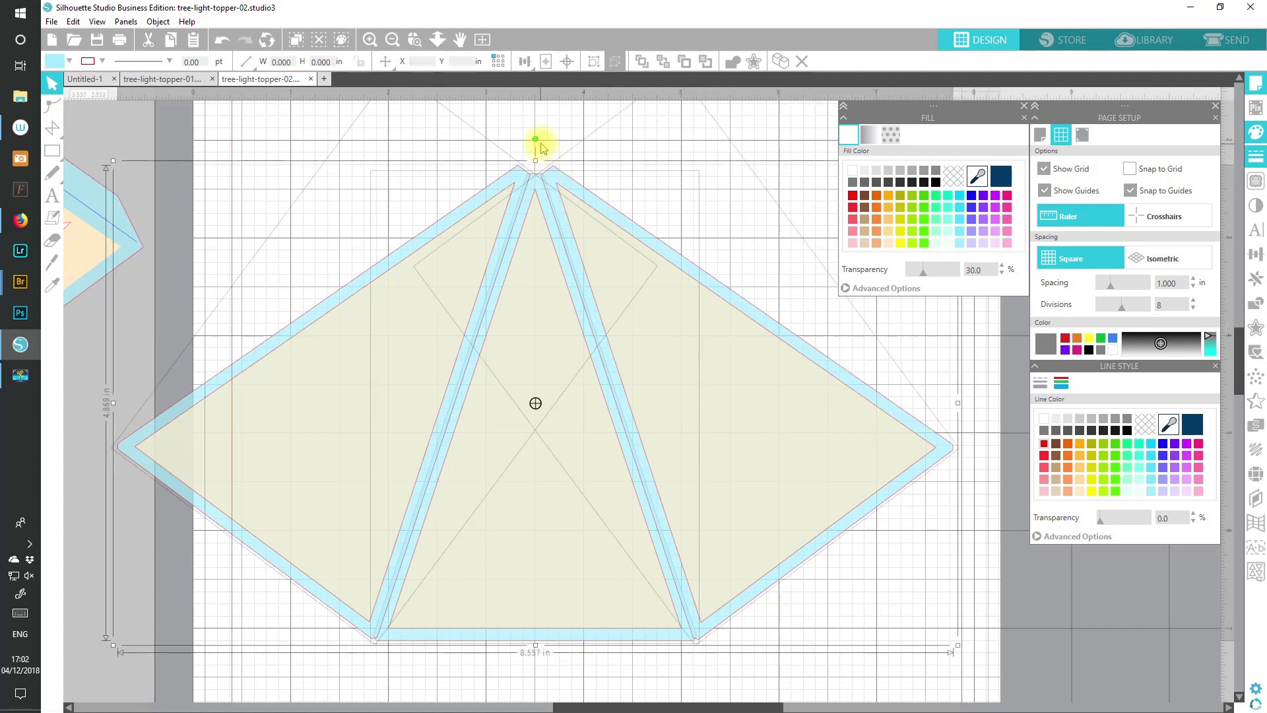
left_click(734, 62)
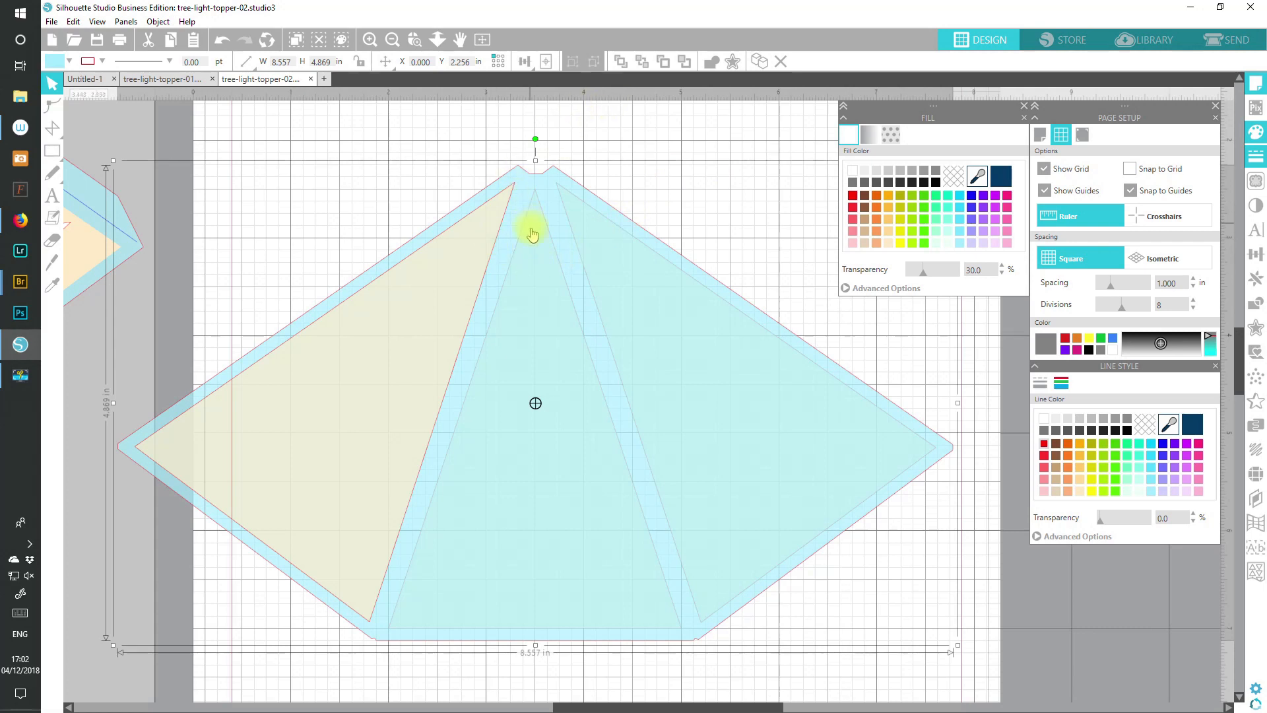
left_click(642, 62)
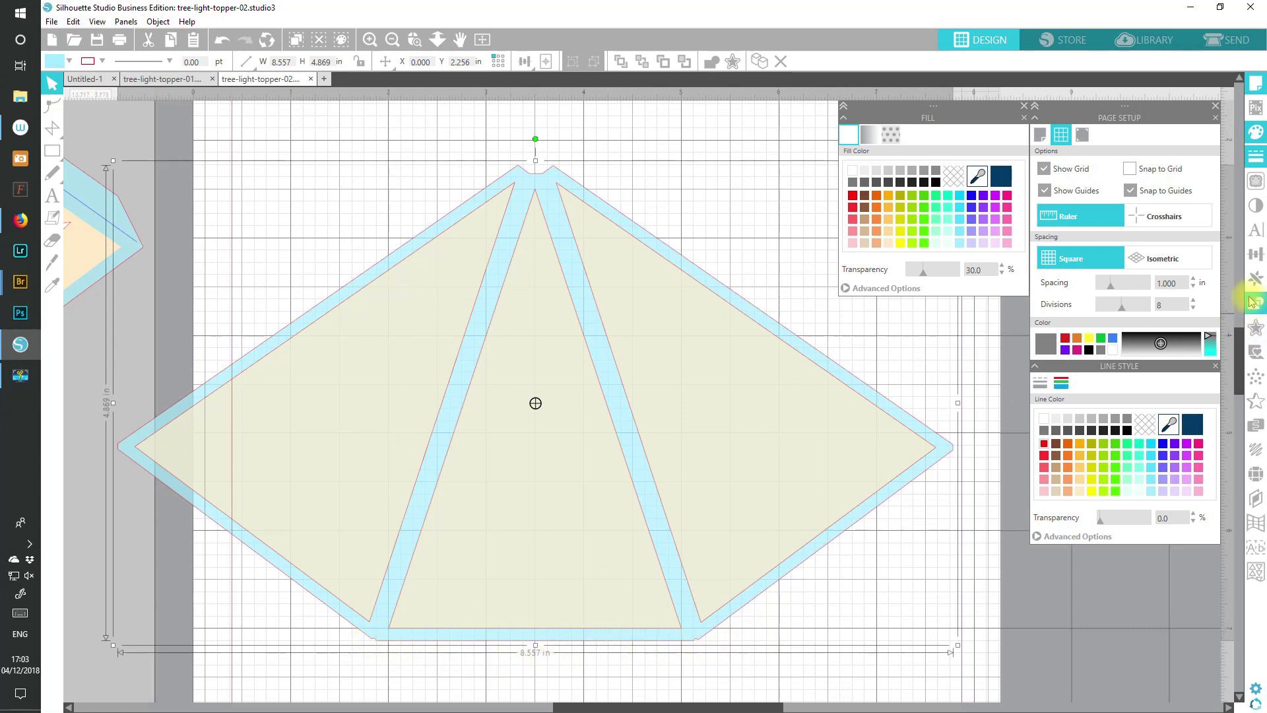
- With Snap to Grid on, draw a pale blue downward-pointing triangle 3 in wide and 2.875 in tall below the welded border
left_click_drag(1239, 341, 1255, 420)
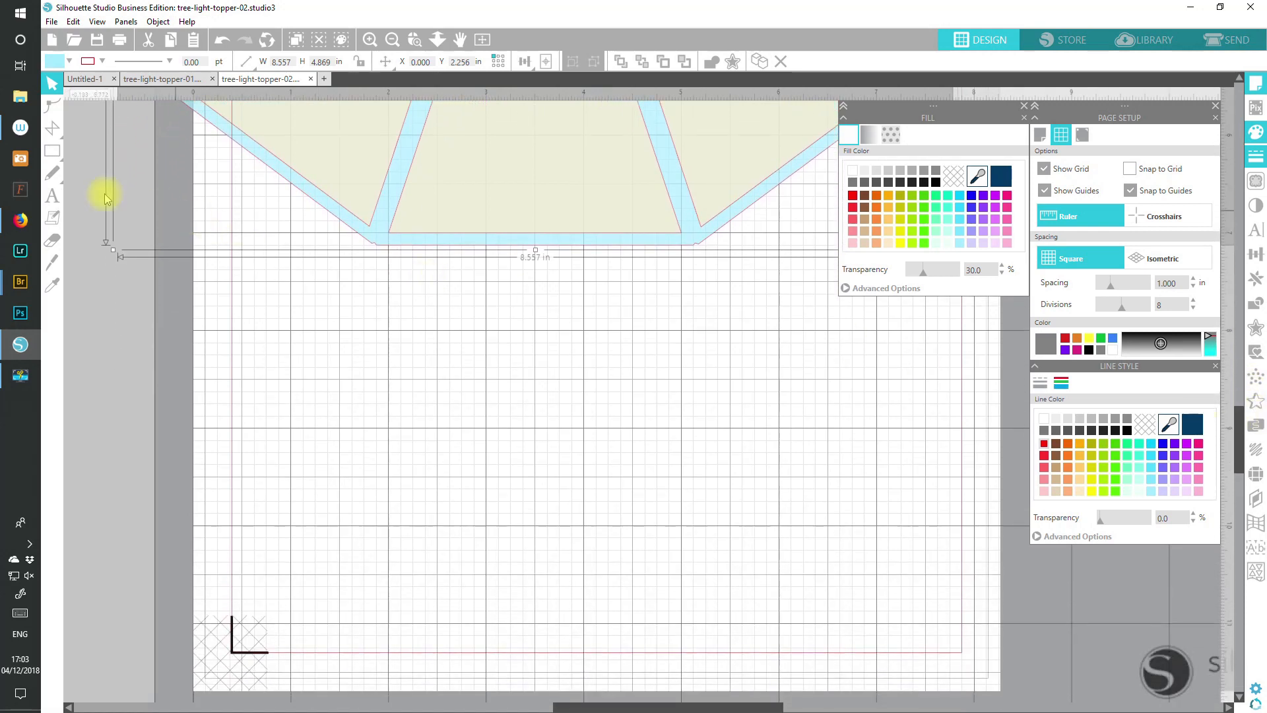
mouse_move(55, 128)
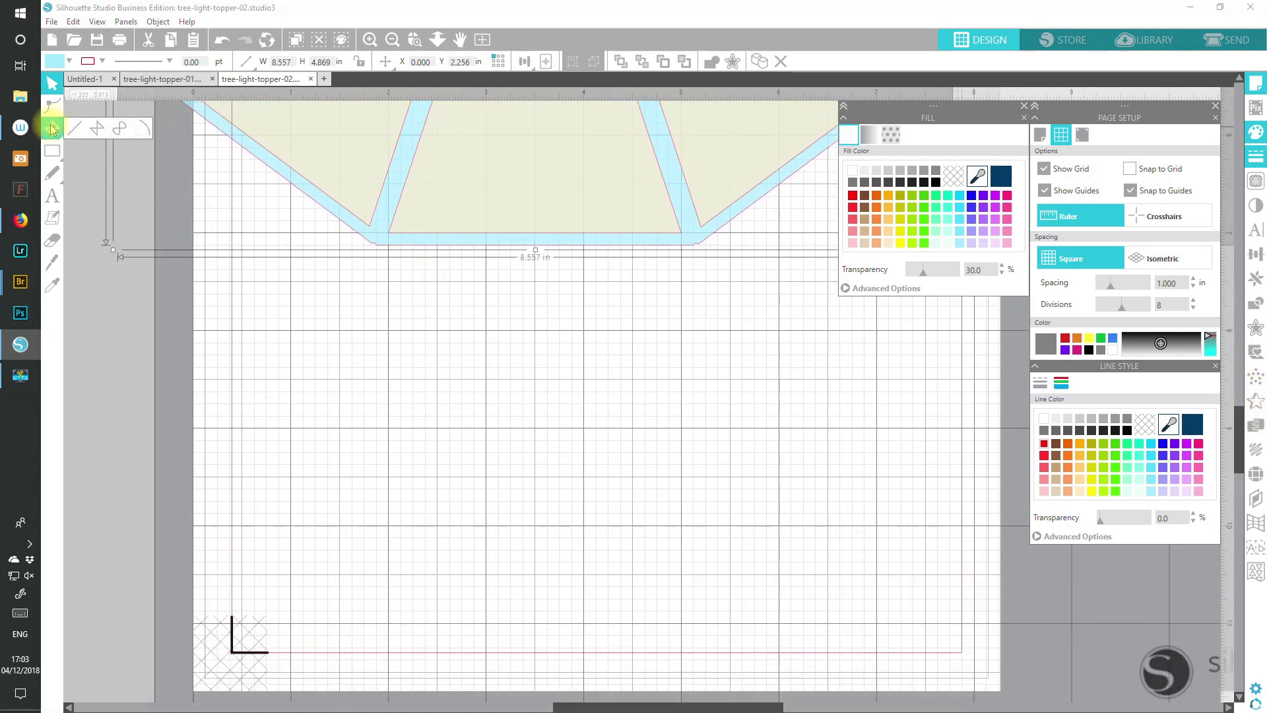
left_click(97, 132)
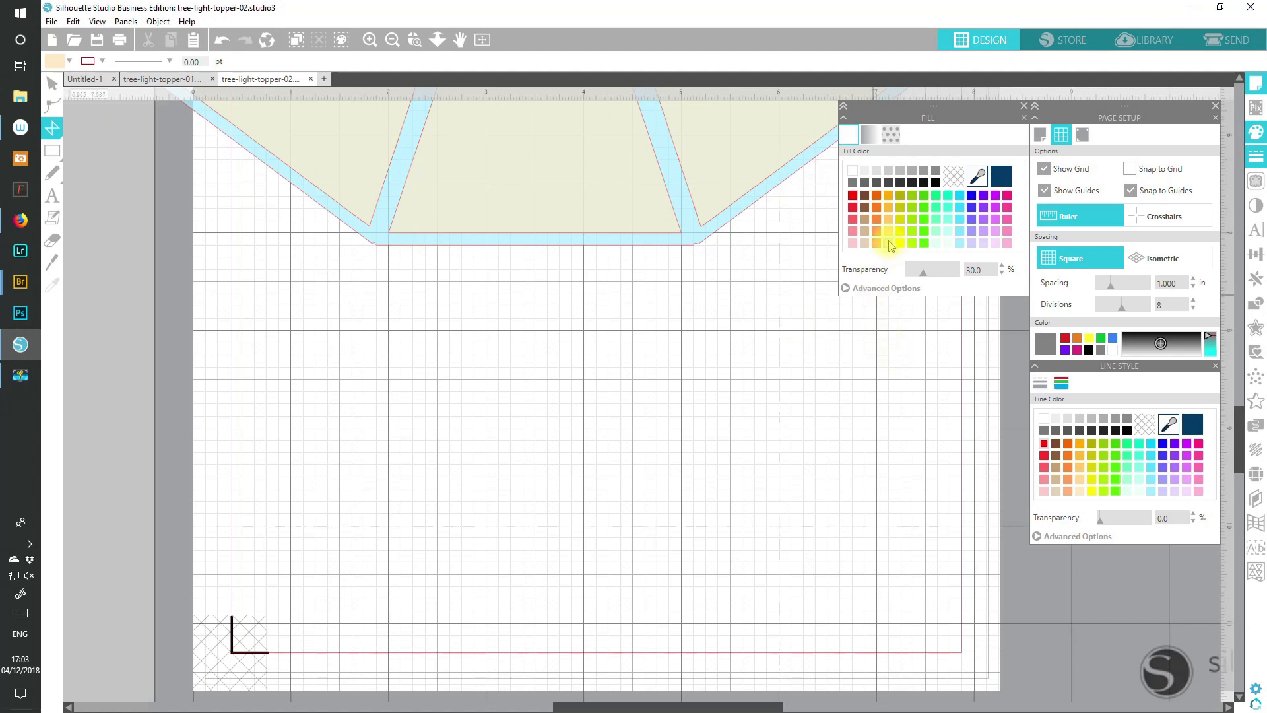
left_click(961, 244)
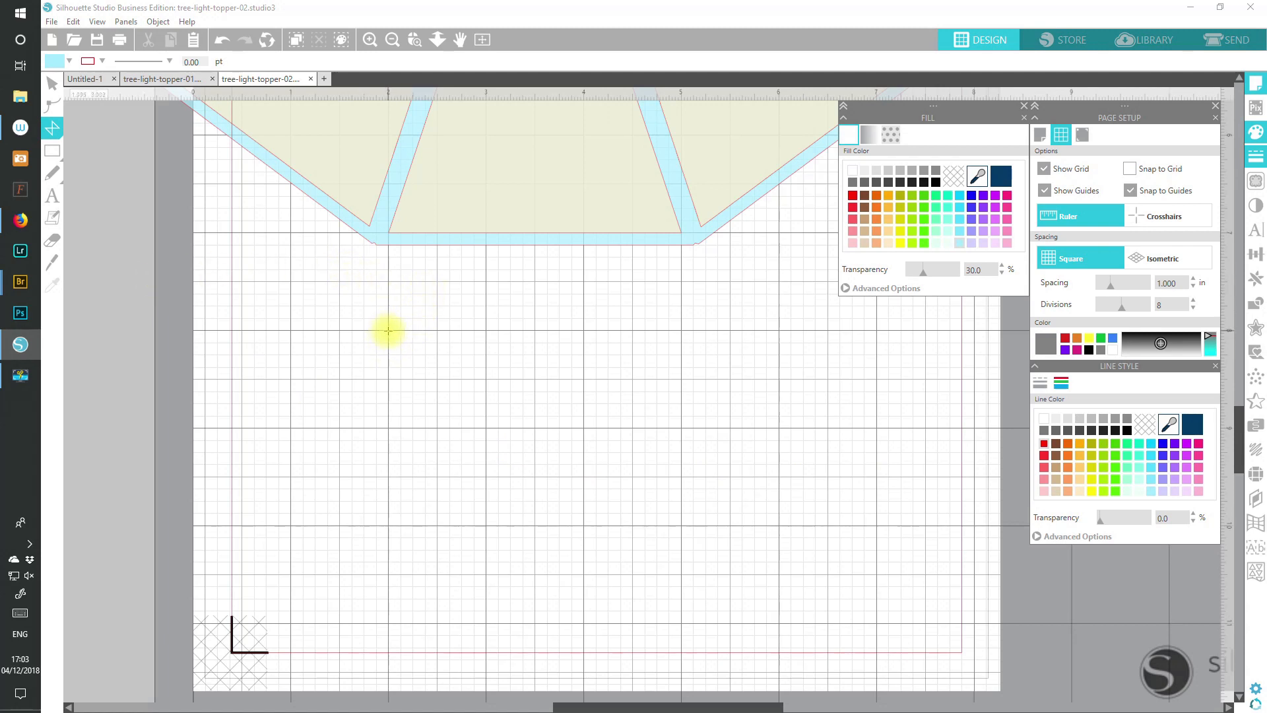
left_click(1130, 169)
left_click_drag(388, 330, 685, 334)
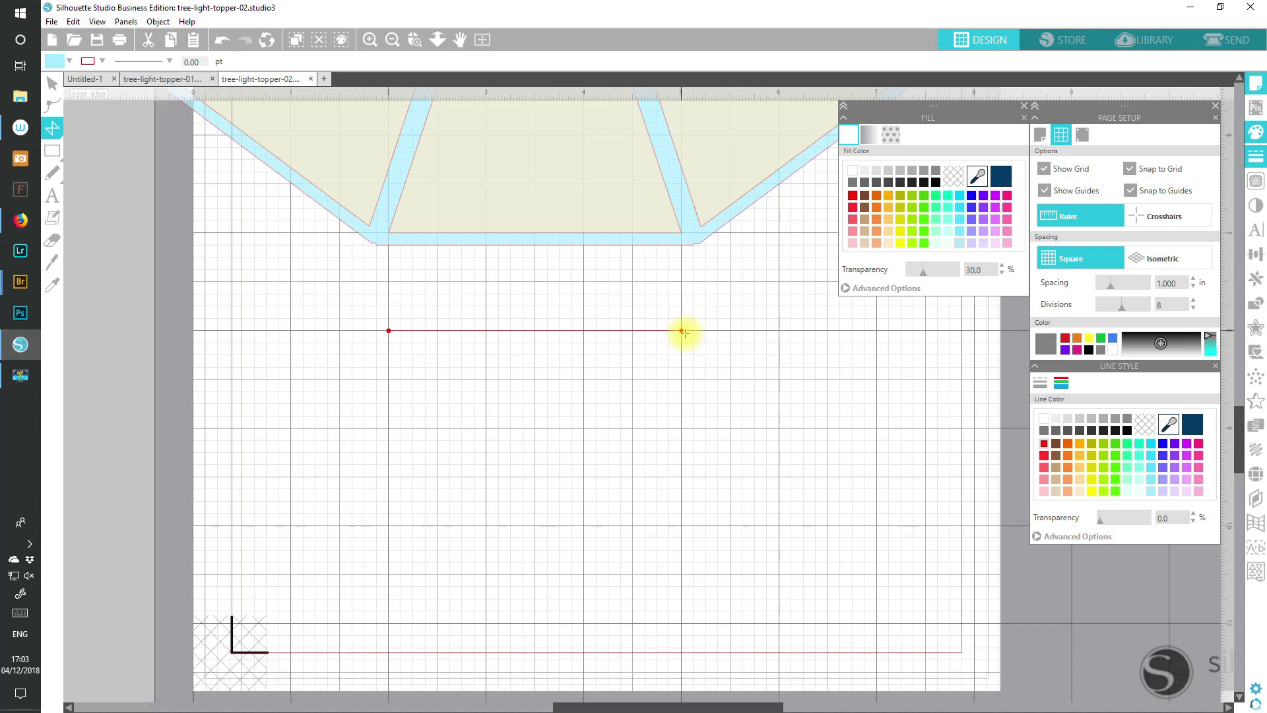
left_click(684, 332)
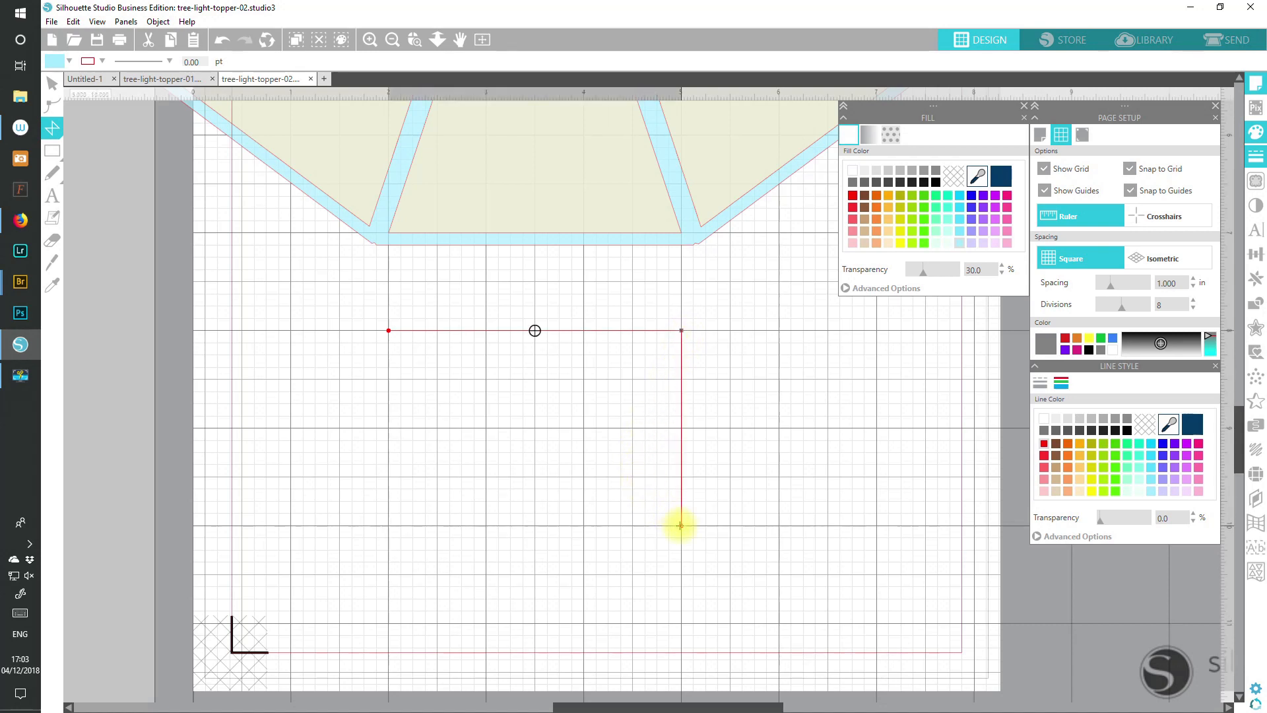
left_click(668, 621)
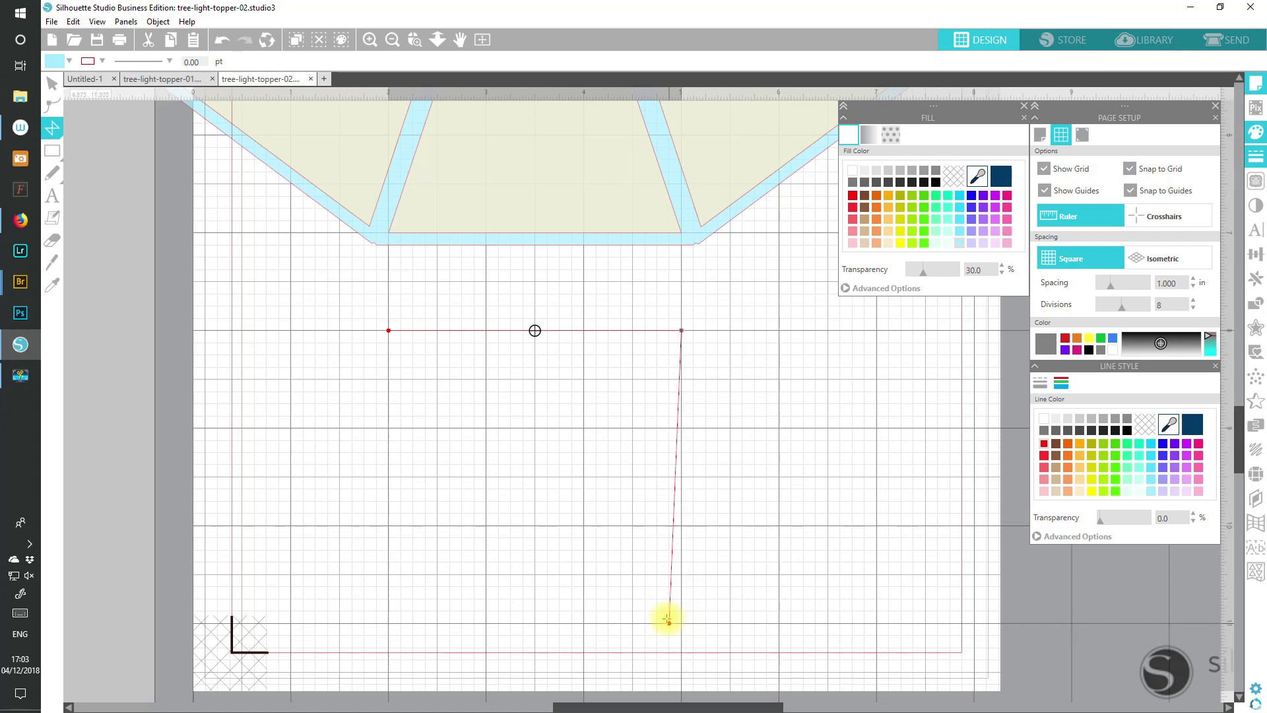
left_click(536, 610)
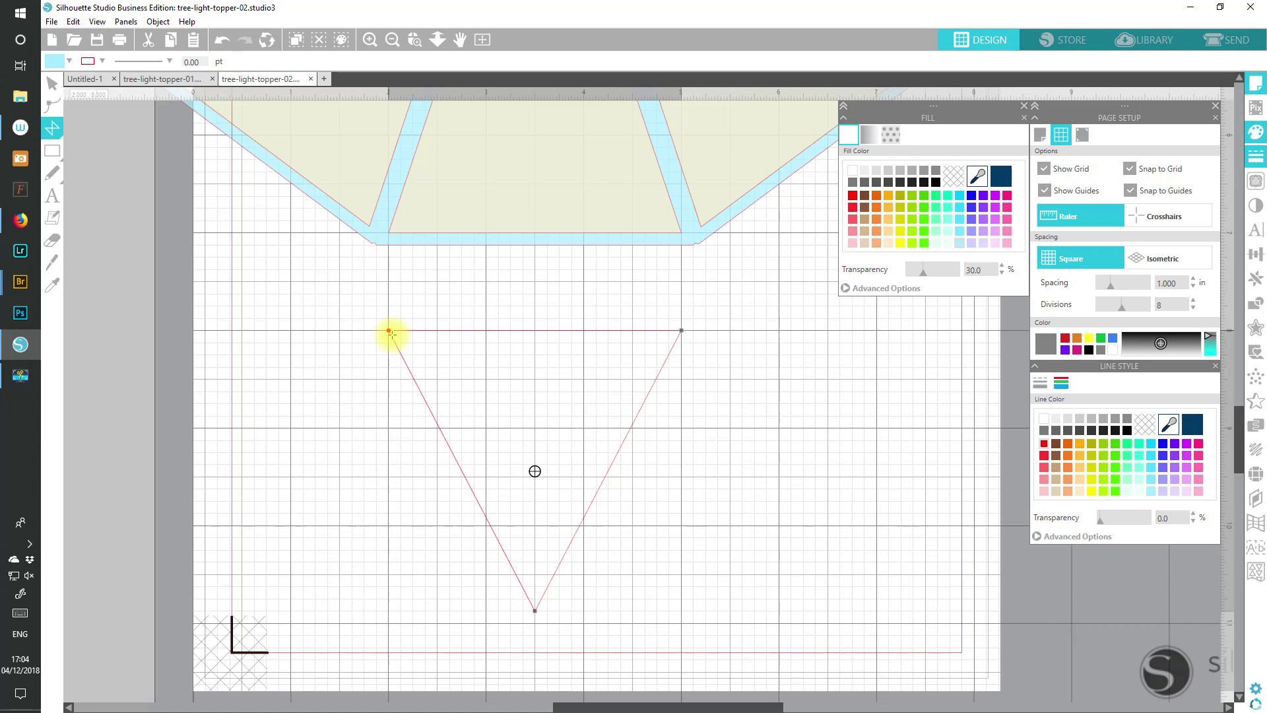
left_click(390, 332)
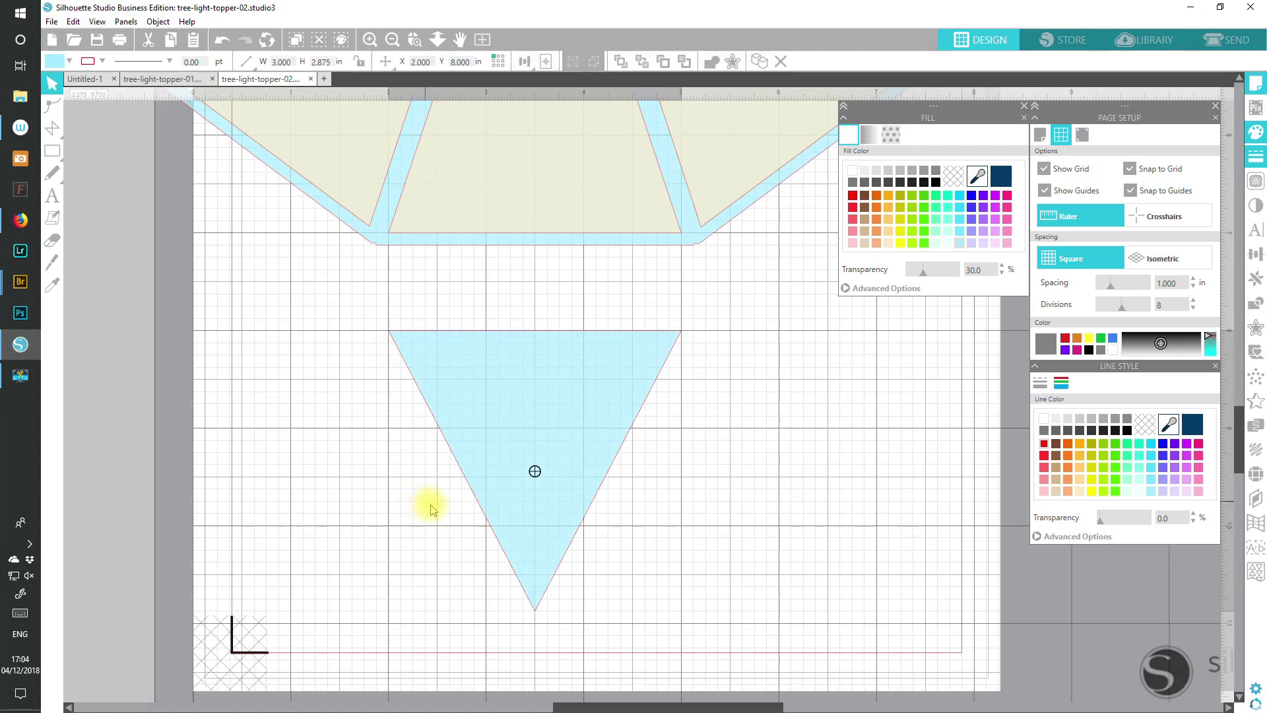
- Move the downward triangle up against the welded border's lower edge and add a point on each side about 0.5 in directly below its upper corners
left_click_drag(518, 399, 524, 313)
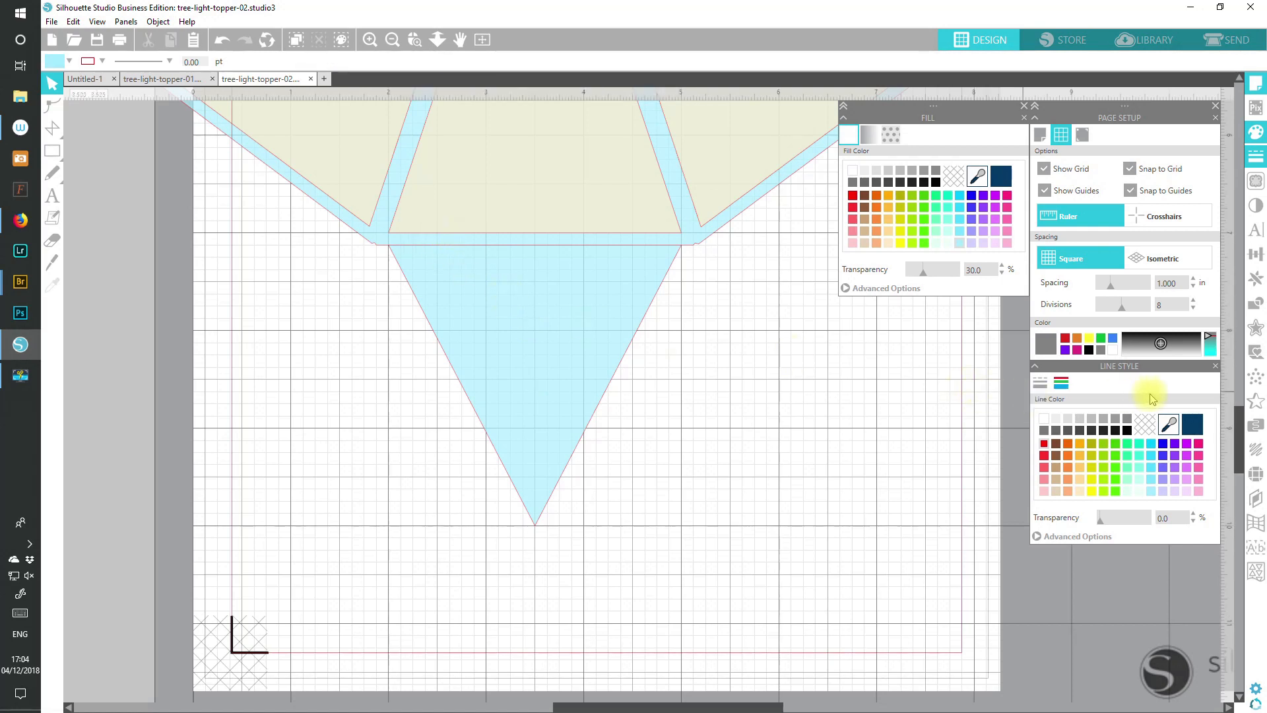
left_click_drag(1241, 424, 1241, 409)
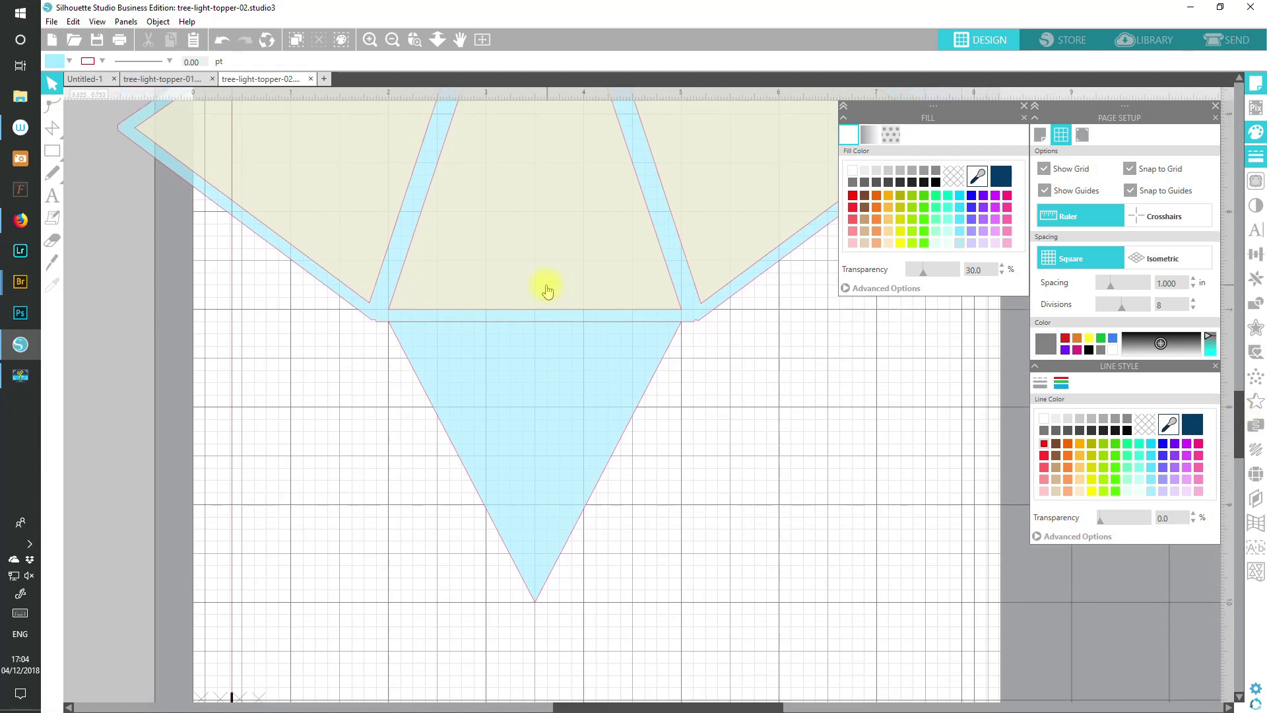
left_click(562, 368)
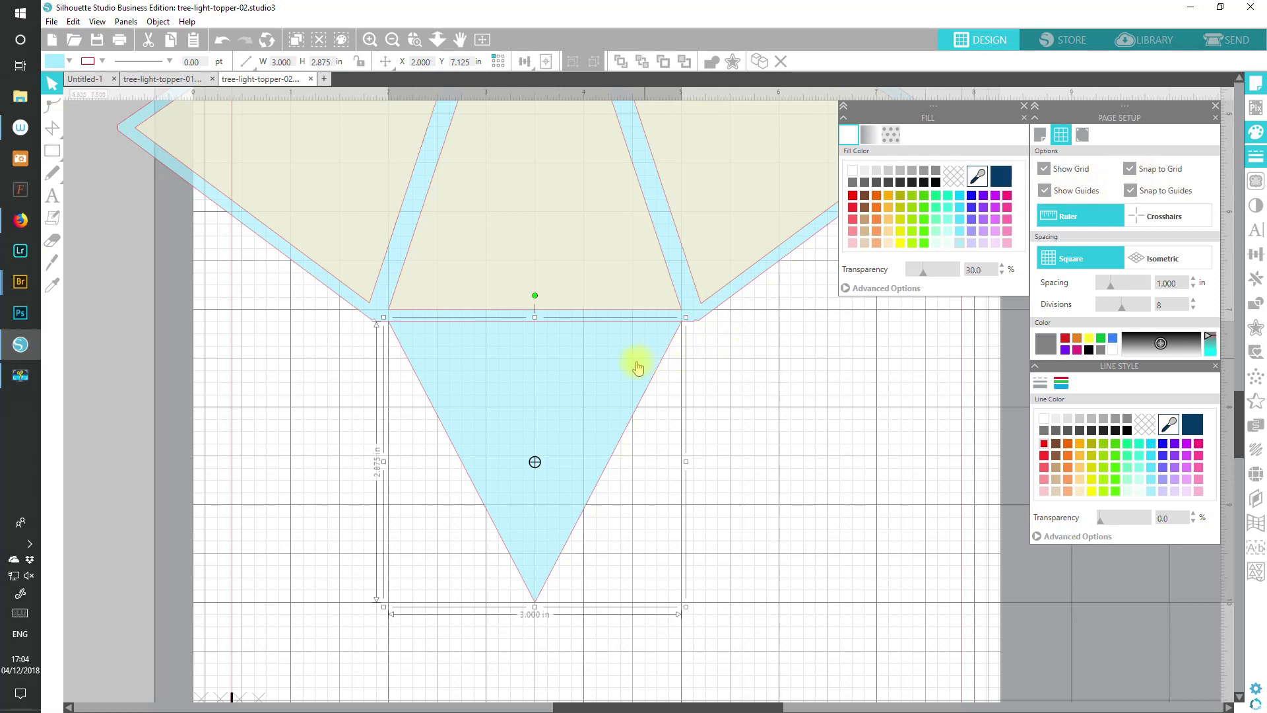
double_click(637, 367)
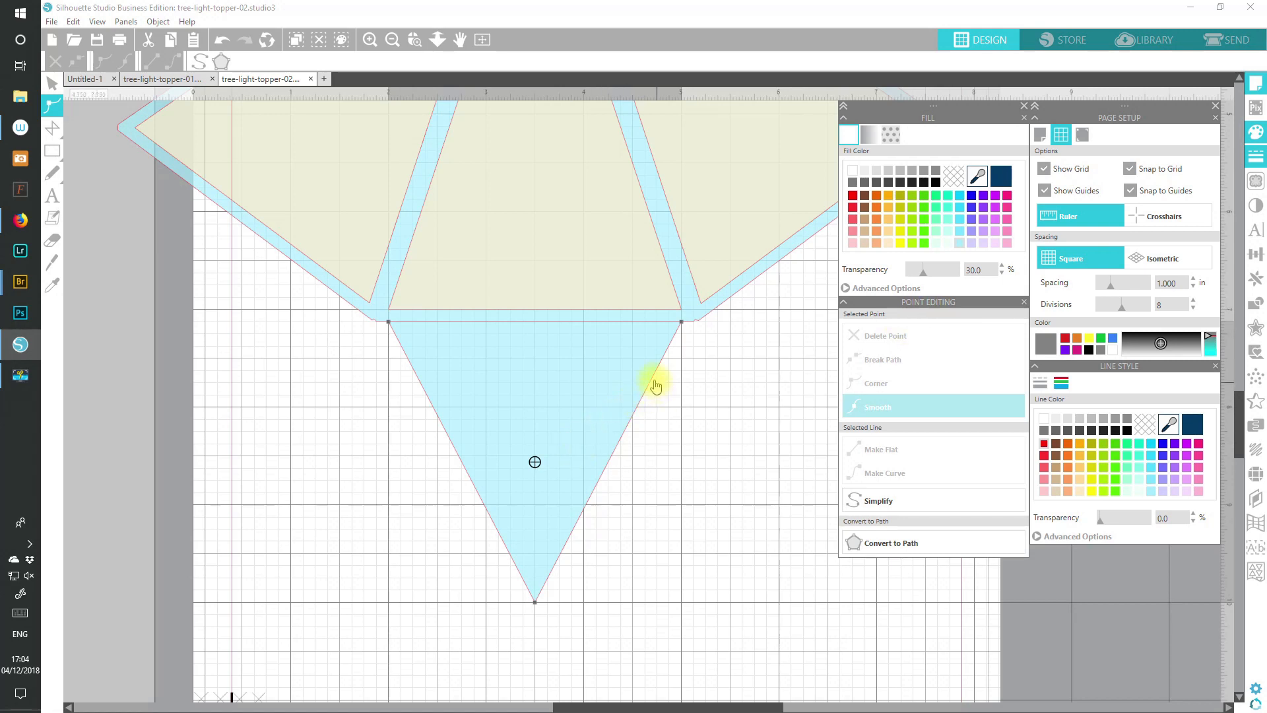
left_click_drag(656, 379, 680, 376)
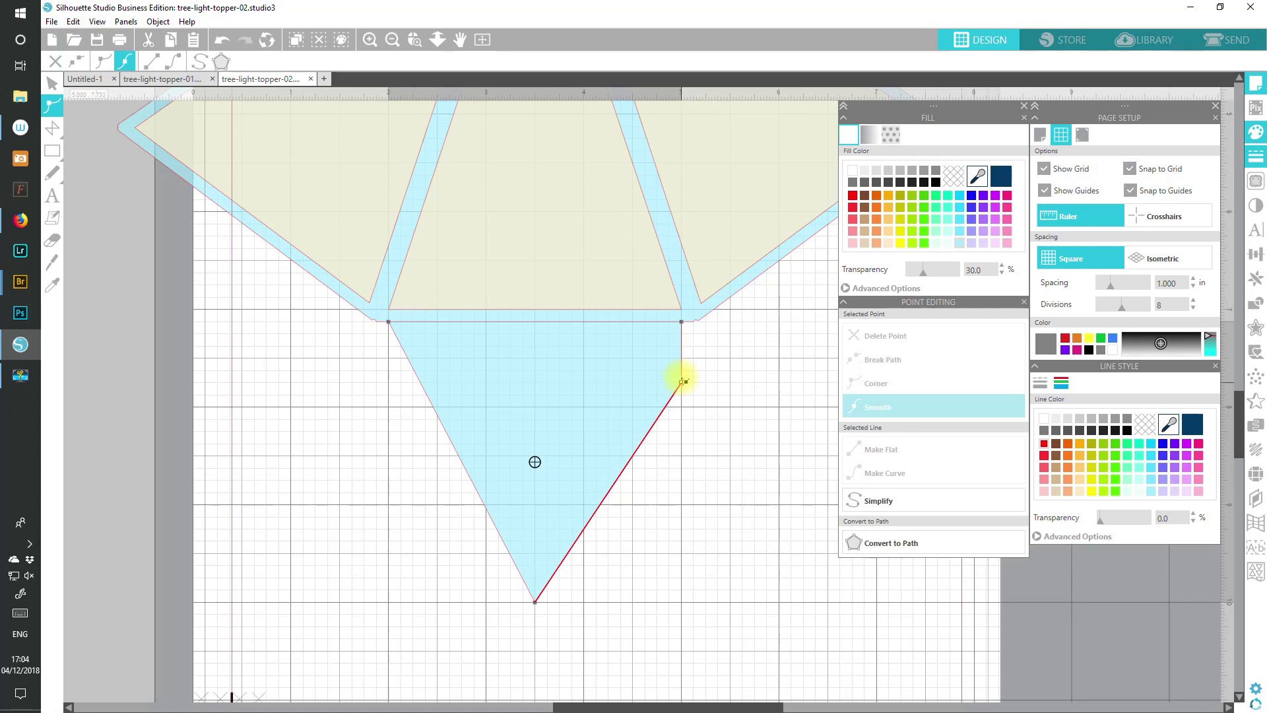
left_click(682, 374)
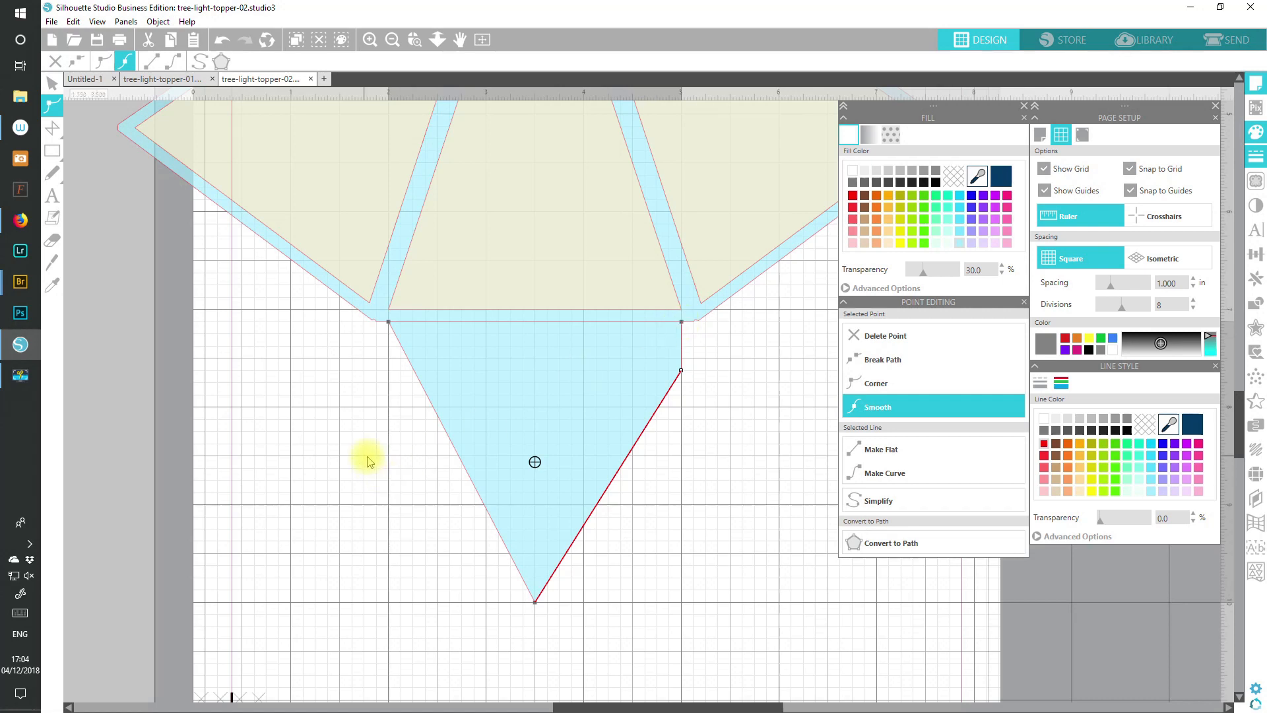
left_click(421, 381)
left_click_drag(420, 380, 395, 377)
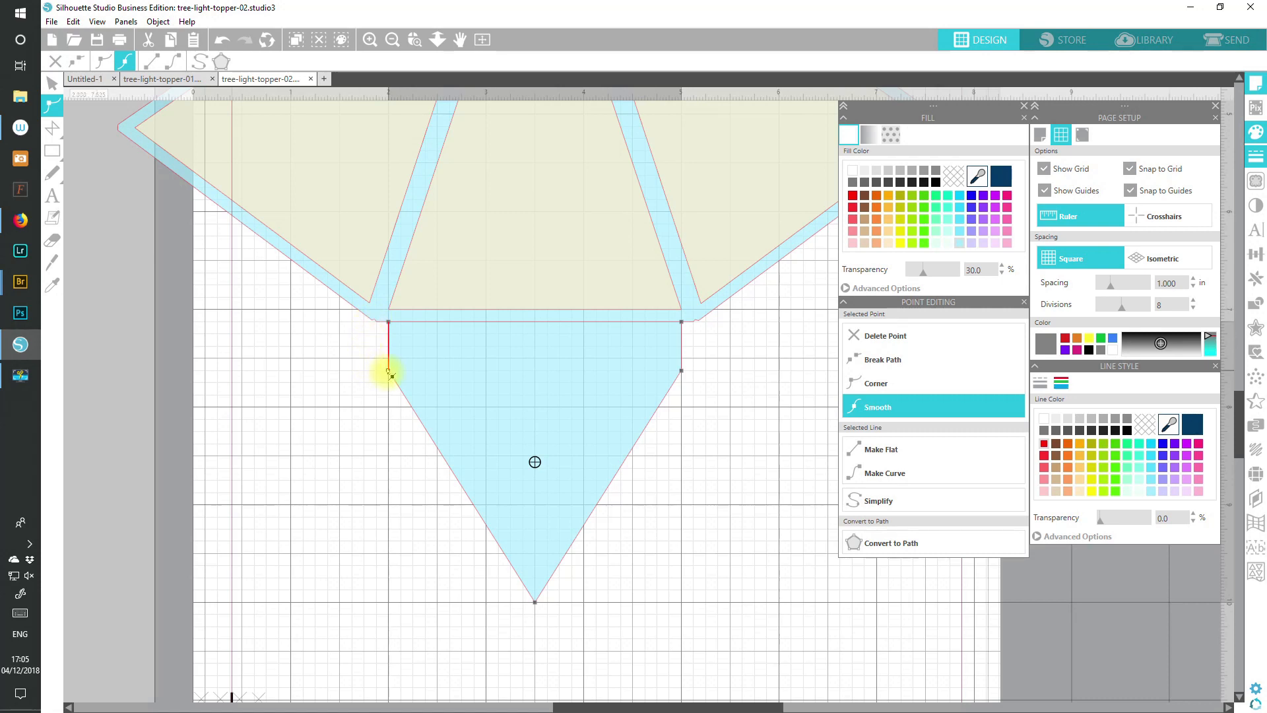
- Widen the flap's upper part to about 3.29 in by moving both pairs of side points outward to the border's corners, disabling Snap to Grid for fine placement
left_click_drag(388, 374, 377, 371)
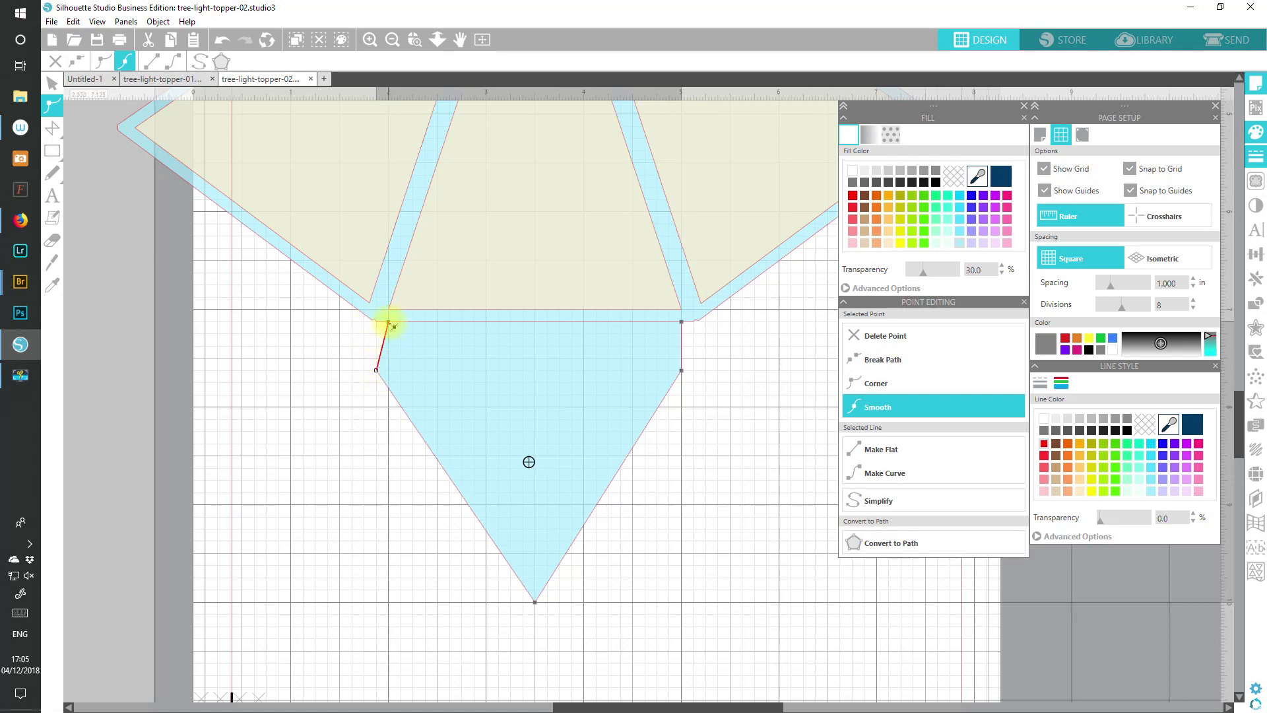
left_click_drag(394, 326, 385, 327)
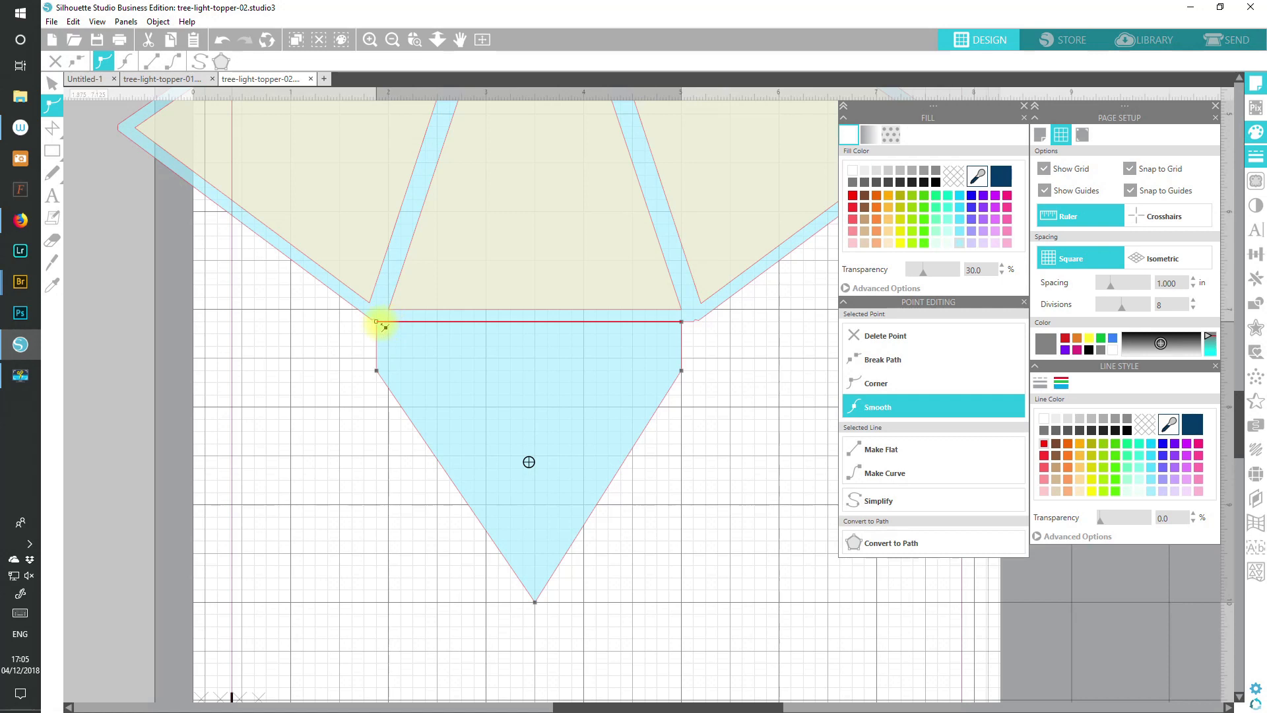
left_click(1182, 173)
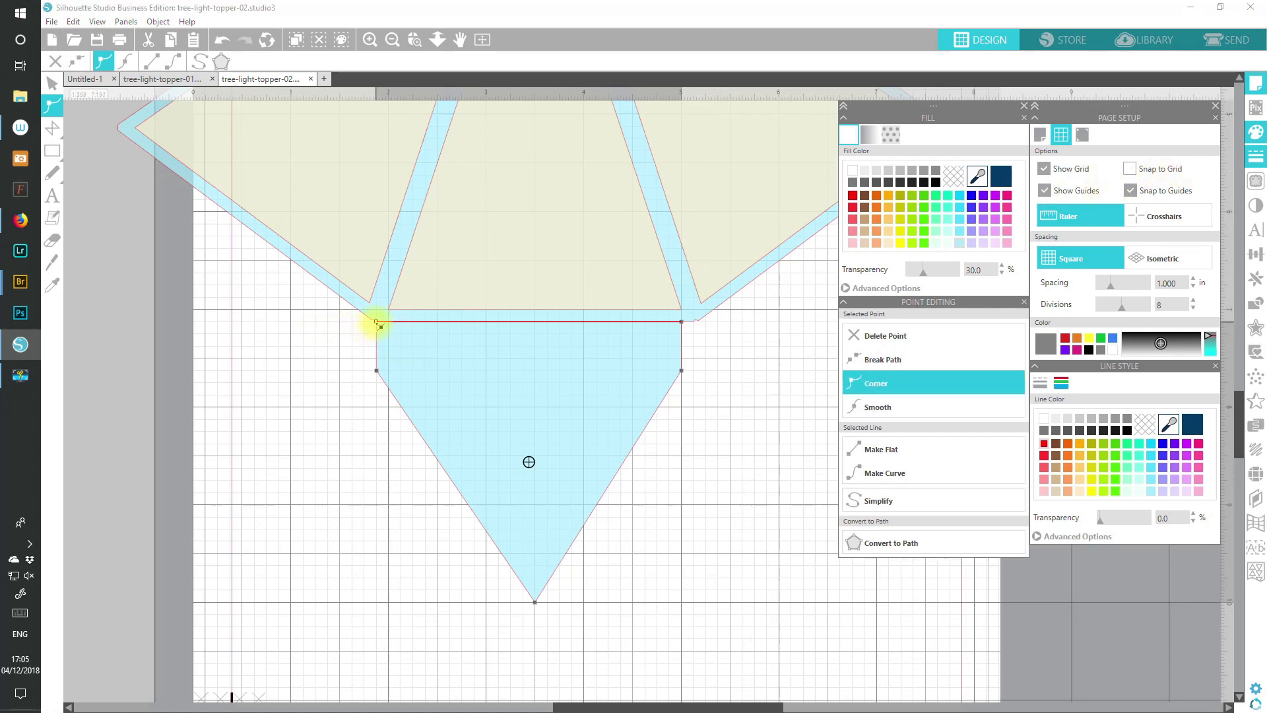
left_click_drag(379, 324, 377, 323)
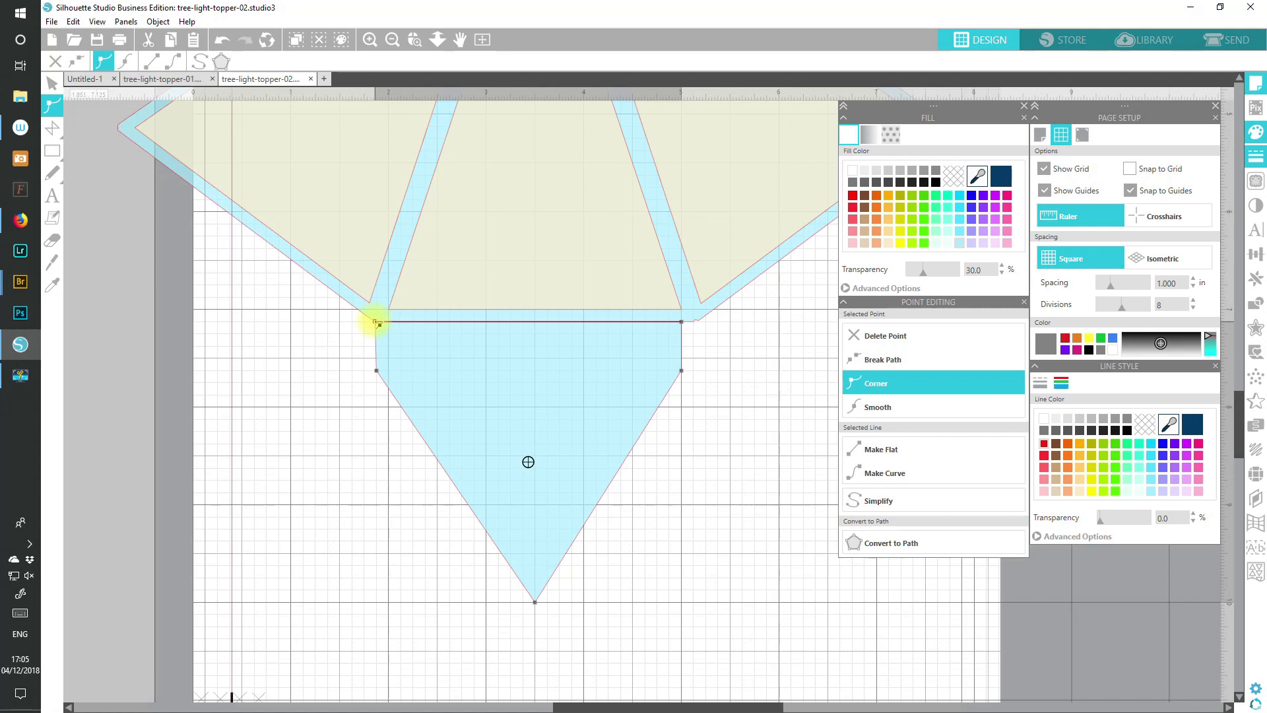
left_click(378, 372)
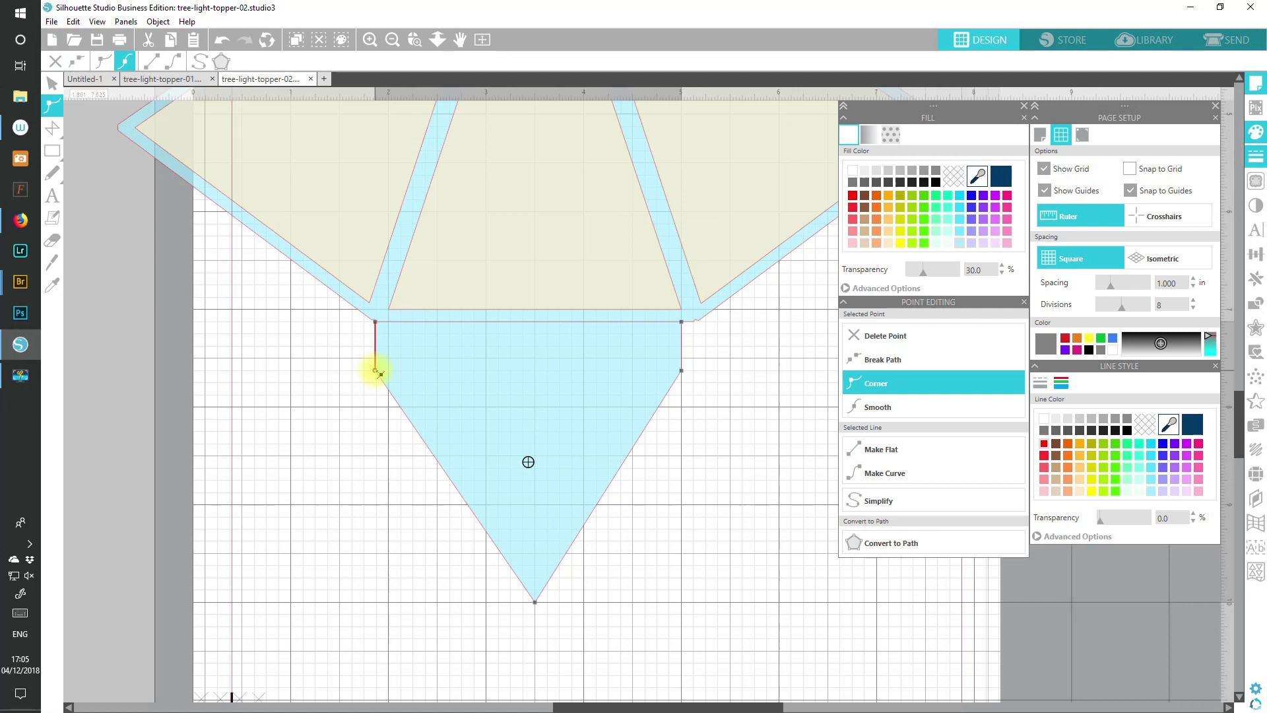
left_click_drag(688, 327, 702, 327)
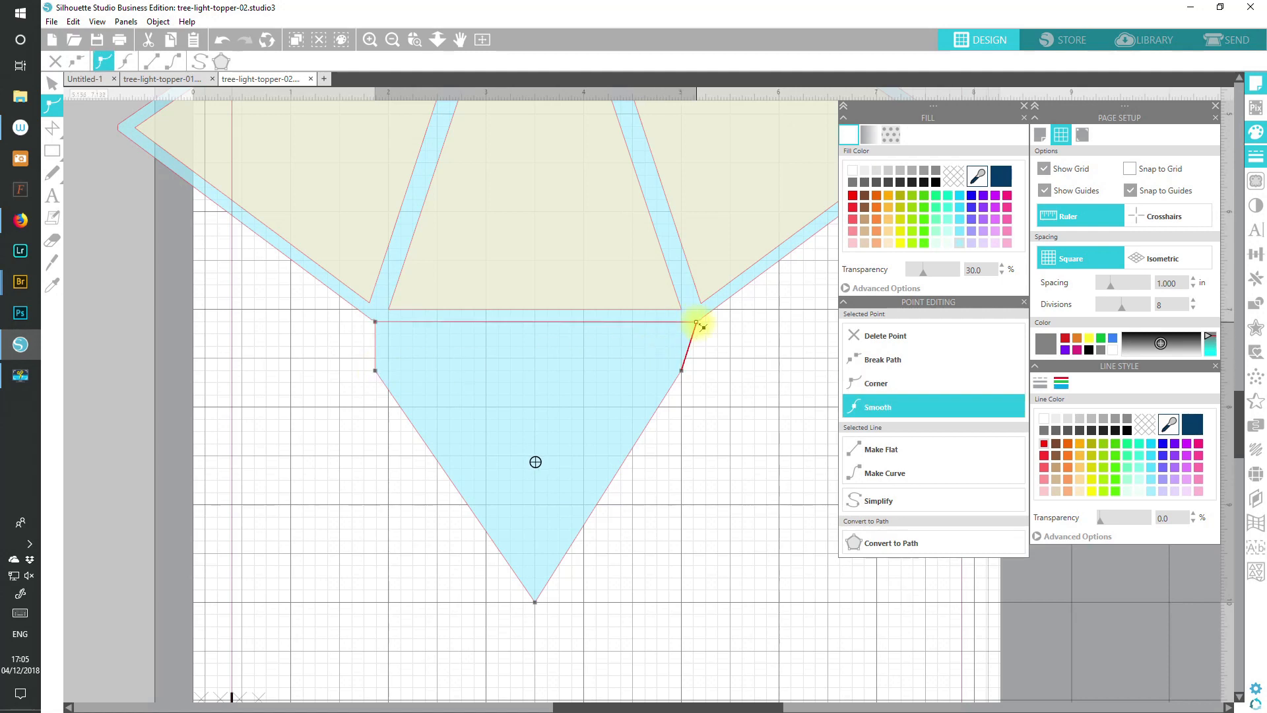
left_click(683, 372)
left_click_drag(688, 377, 698, 372)
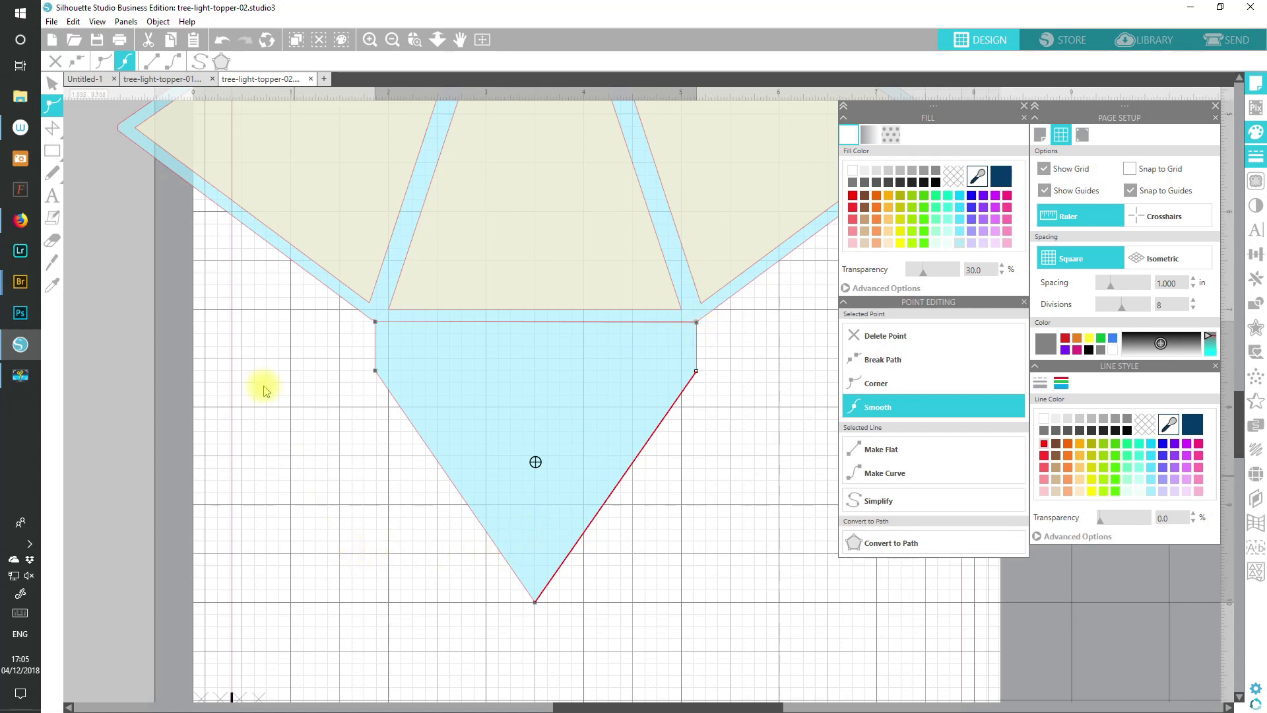
- Overlay the finished star-patterned design on the new panels to compare the flap shapes, and move it aside again off the page
scroll(551, 707, "left", 1)
left_click_drag(551, 707, 416, 705)
left_click_drag(172, 303, 471, 488)
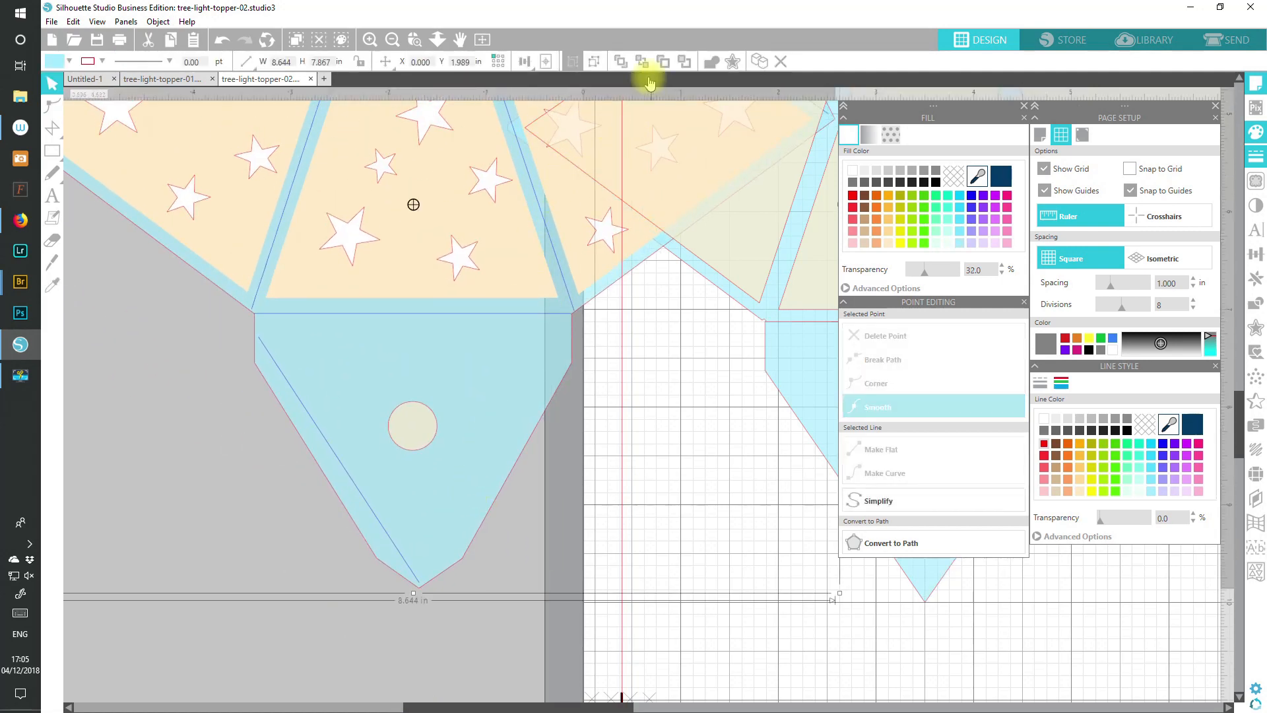
left_click_drag(487, 453, 739, 536)
left_click_drag(557, 702, 644, 696)
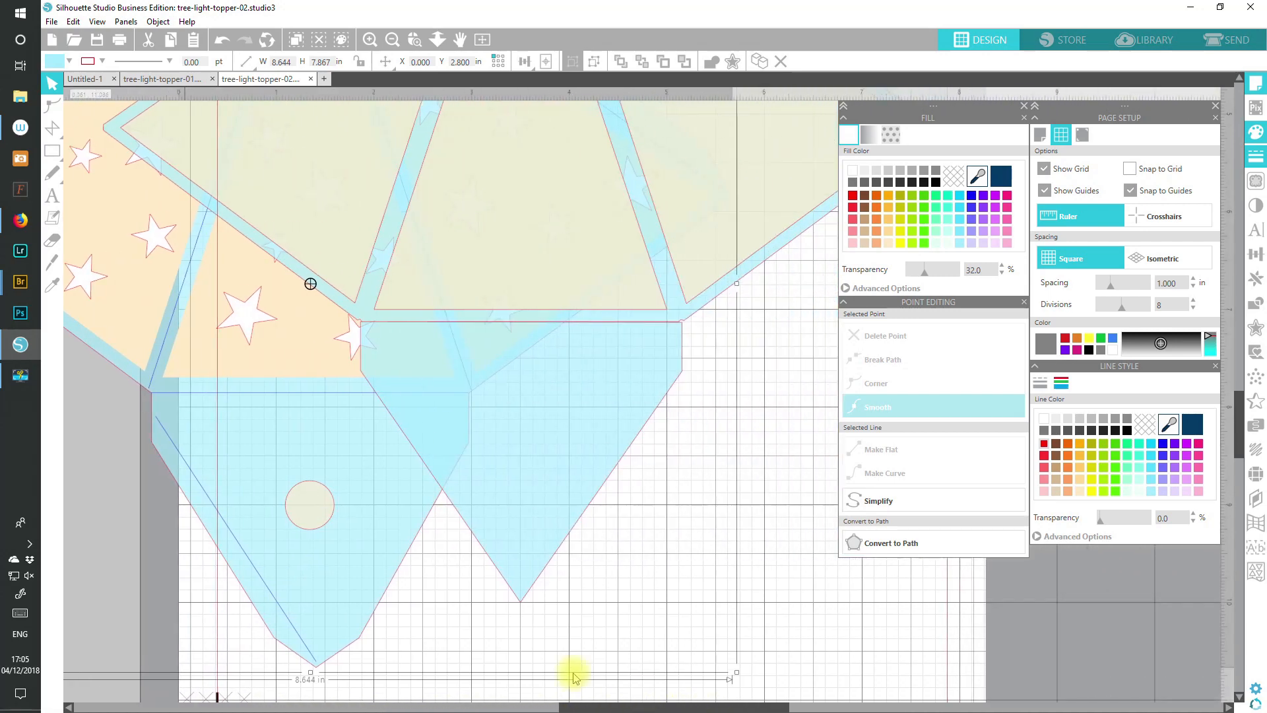
left_click_drag(334, 614, 546, 545)
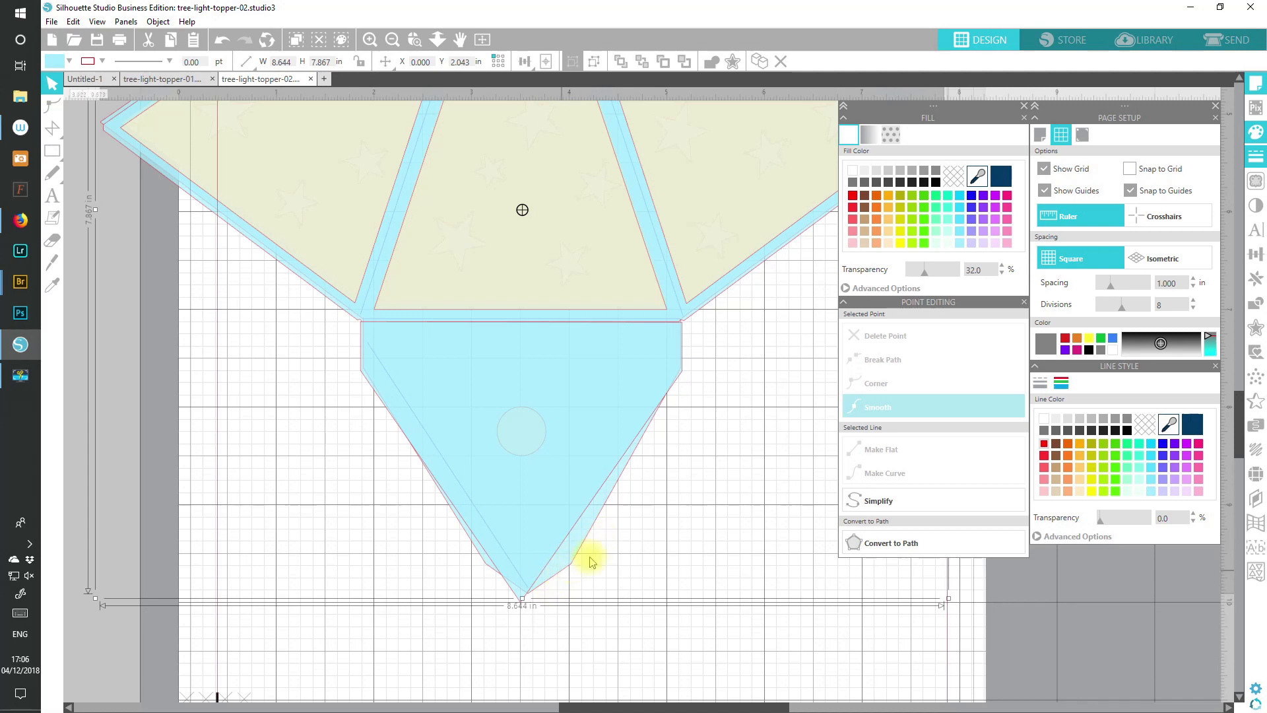
left_click_drag(573, 566, 575, 566)
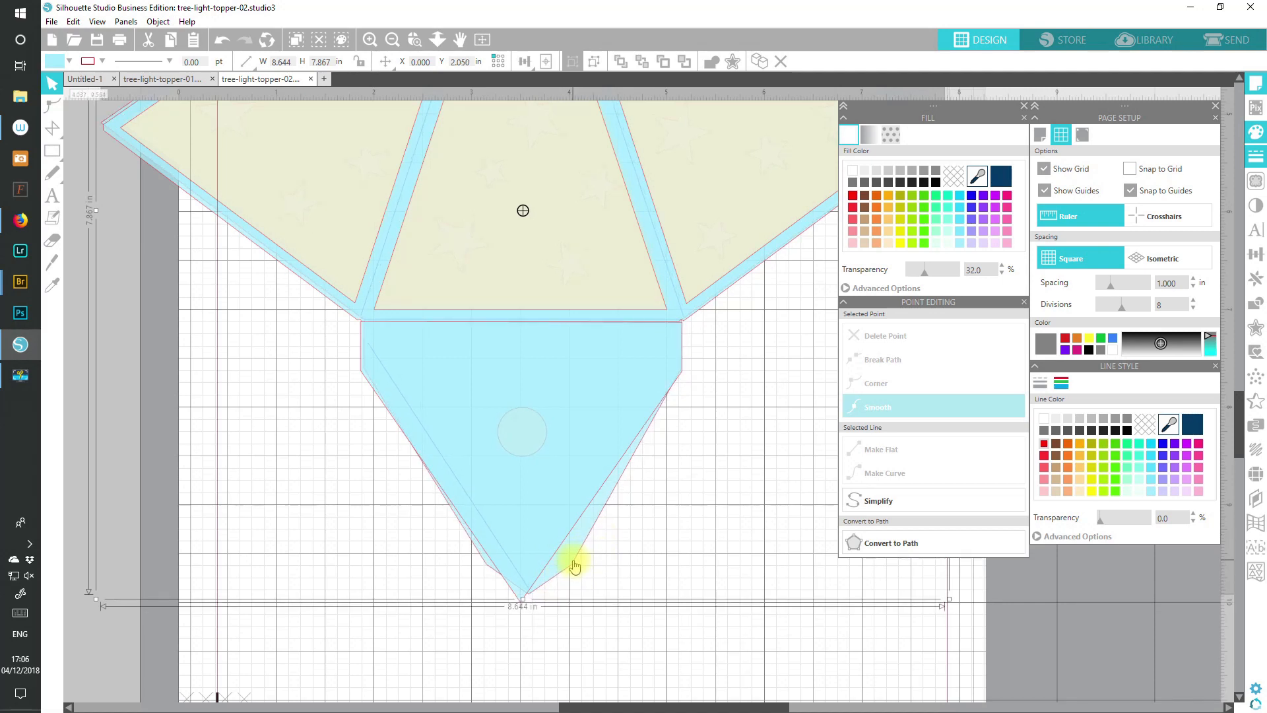
left_click_drag(575, 566, 982, 579)
left_click_drag(742, 317, 888, 307)
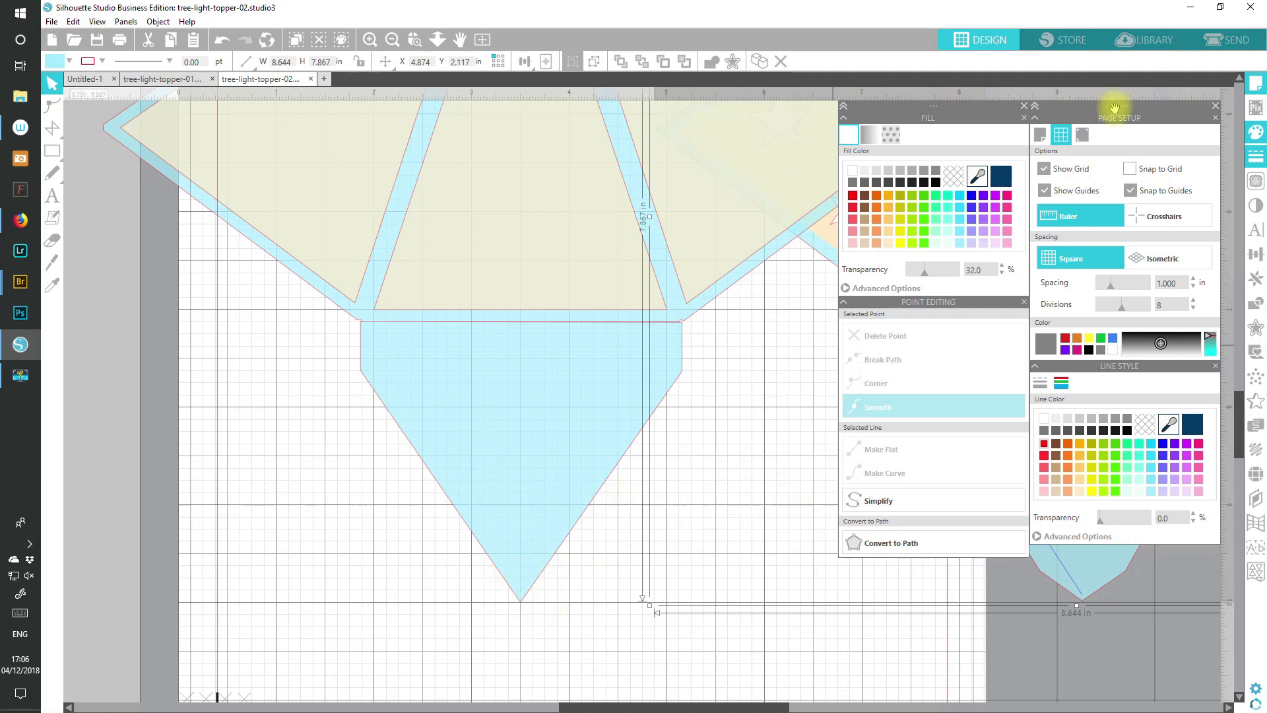
- With Snap to Grid on, add a point on each side near the flap's tip and move both outward symmetrically to blunt the tip
left_click(1148, 172)
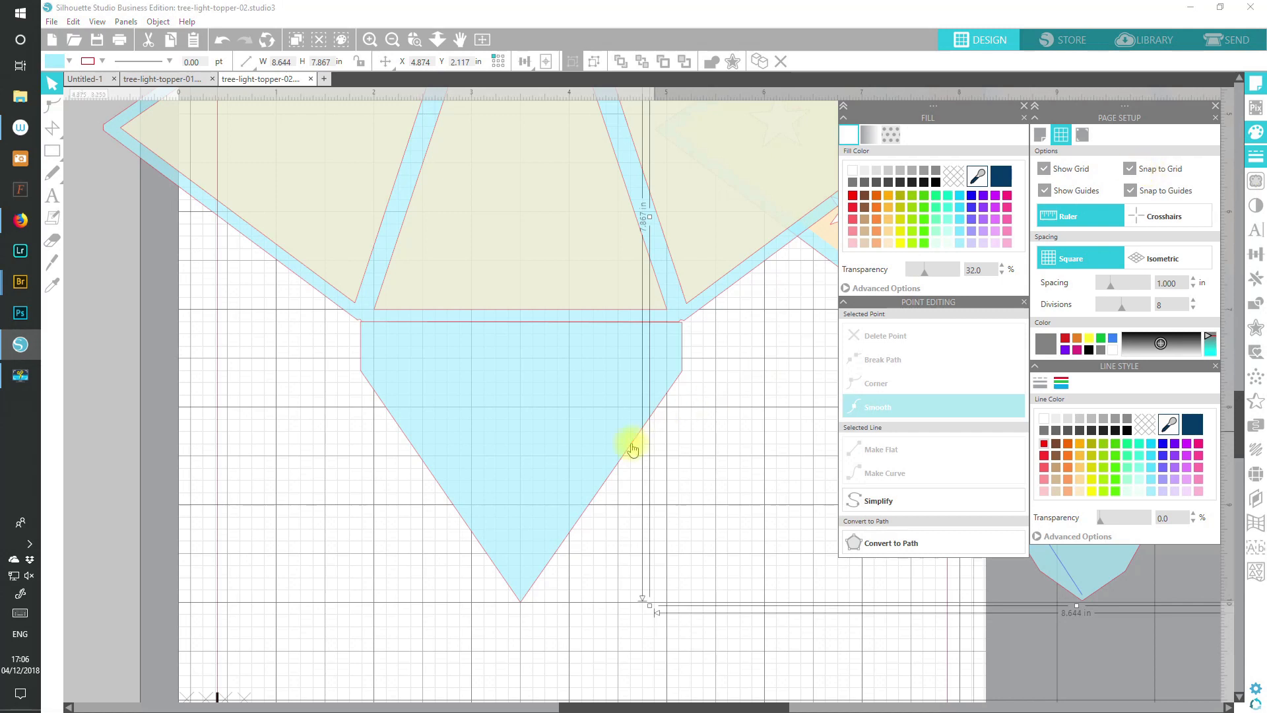
double_click(536, 566)
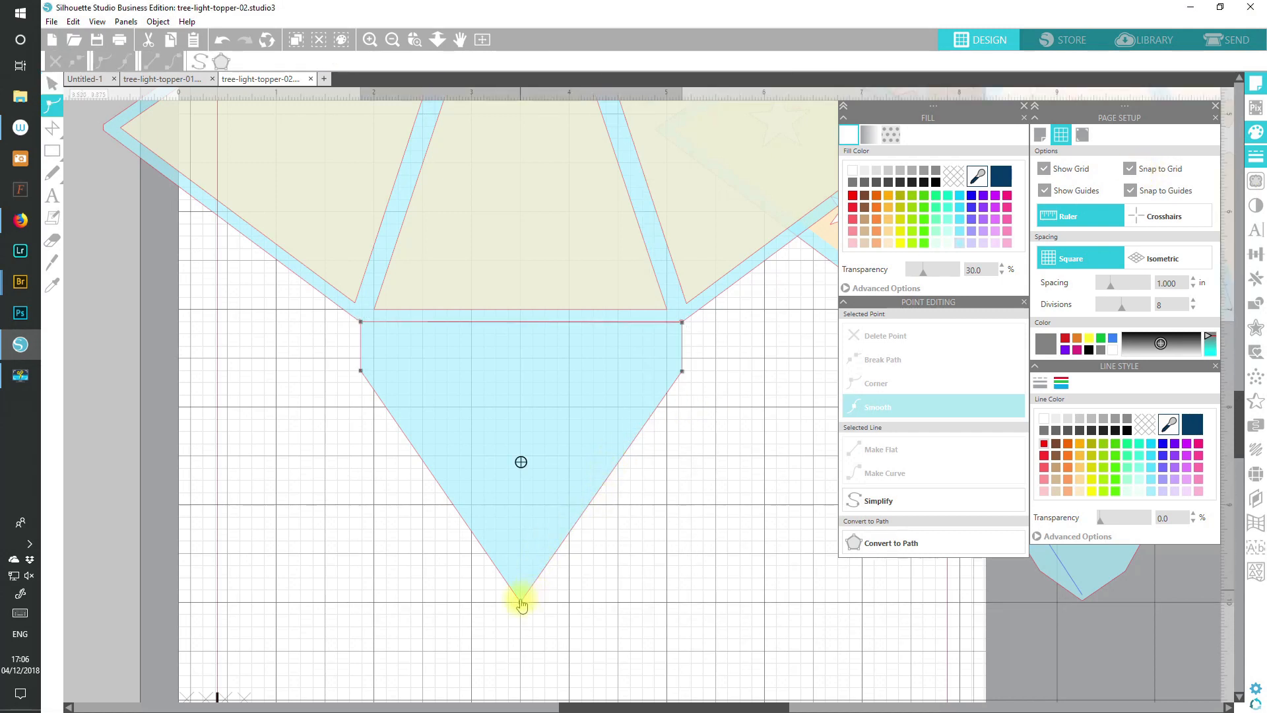
left_click(544, 576)
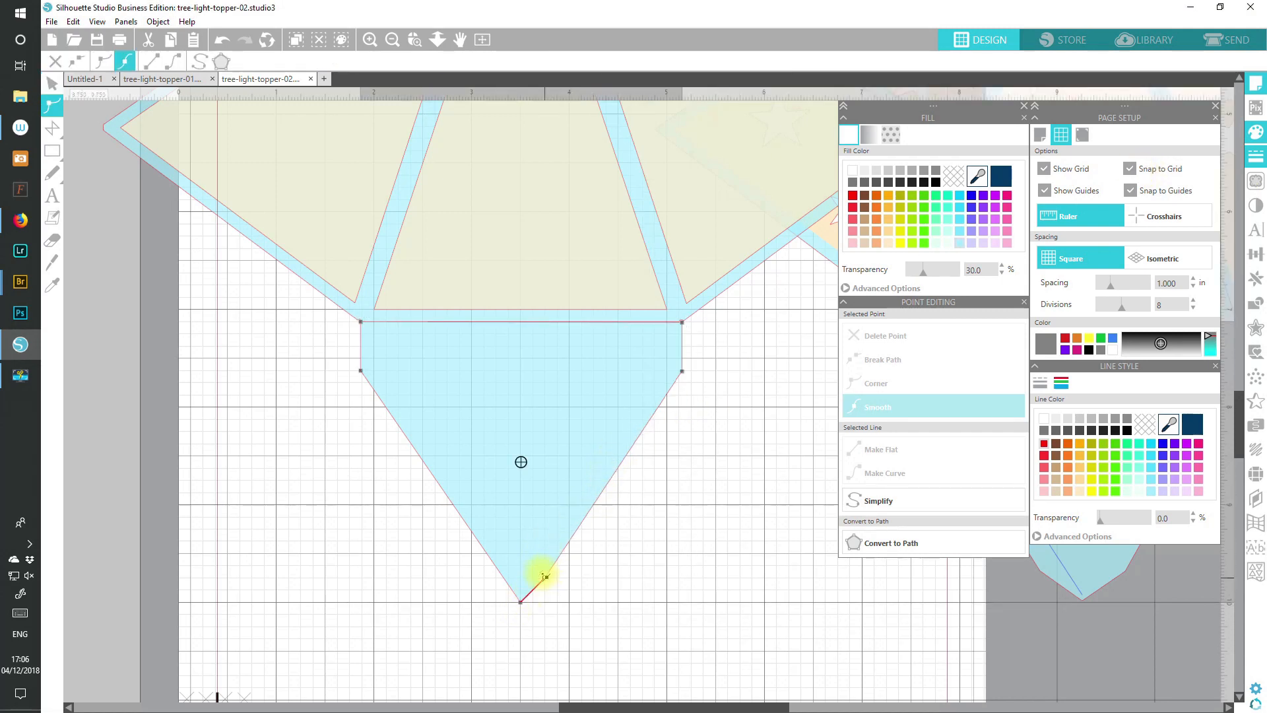
left_click_drag(546, 578, 557, 578)
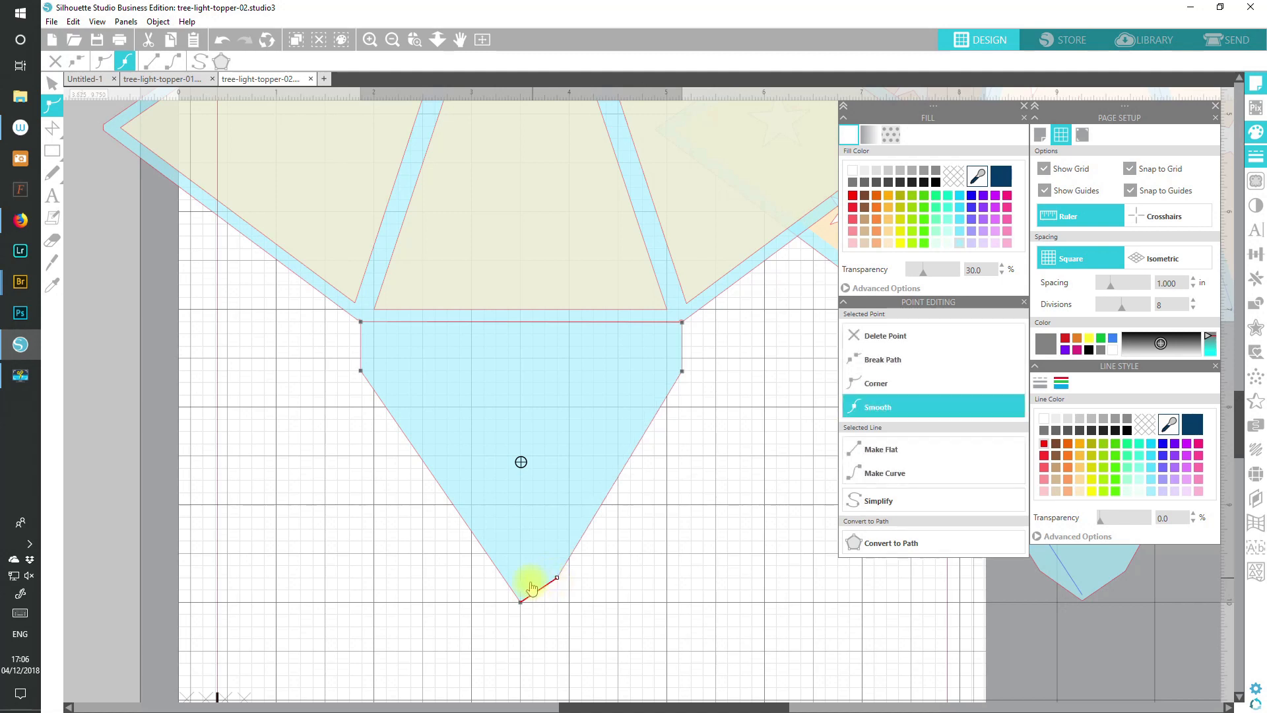
left_click(503, 581)
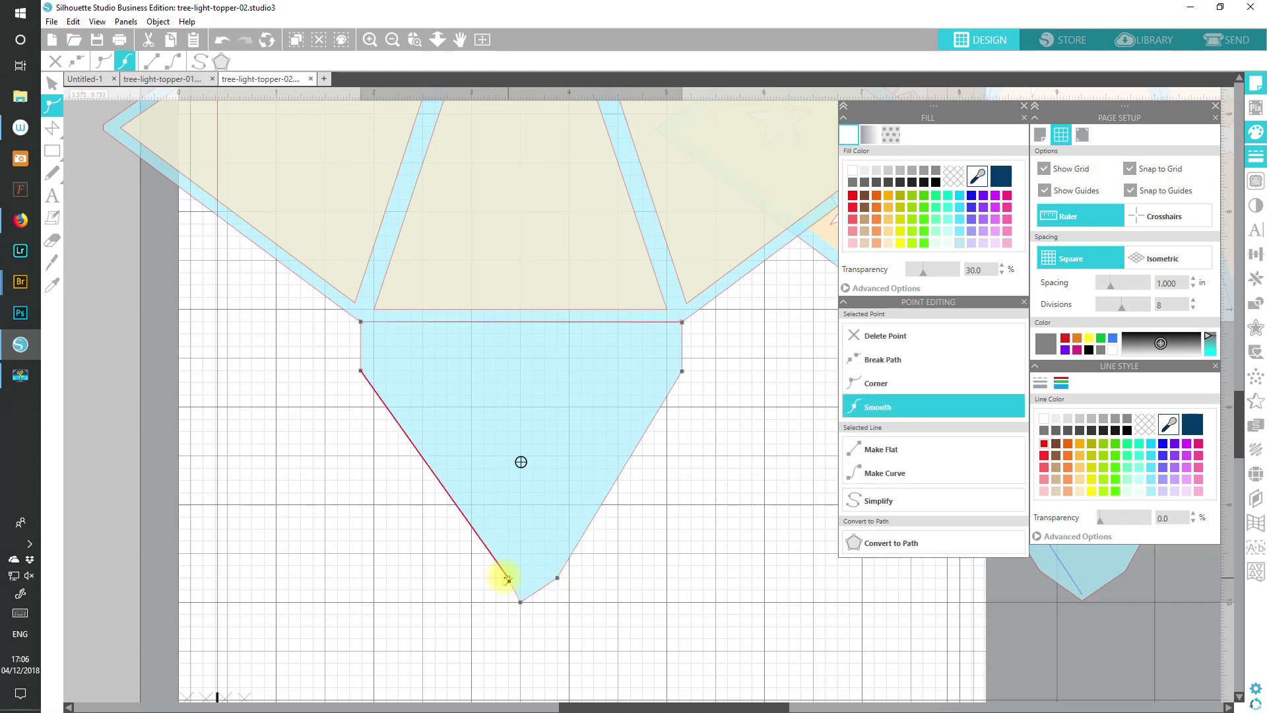
left_click_drag(501, 584, 491, 585)
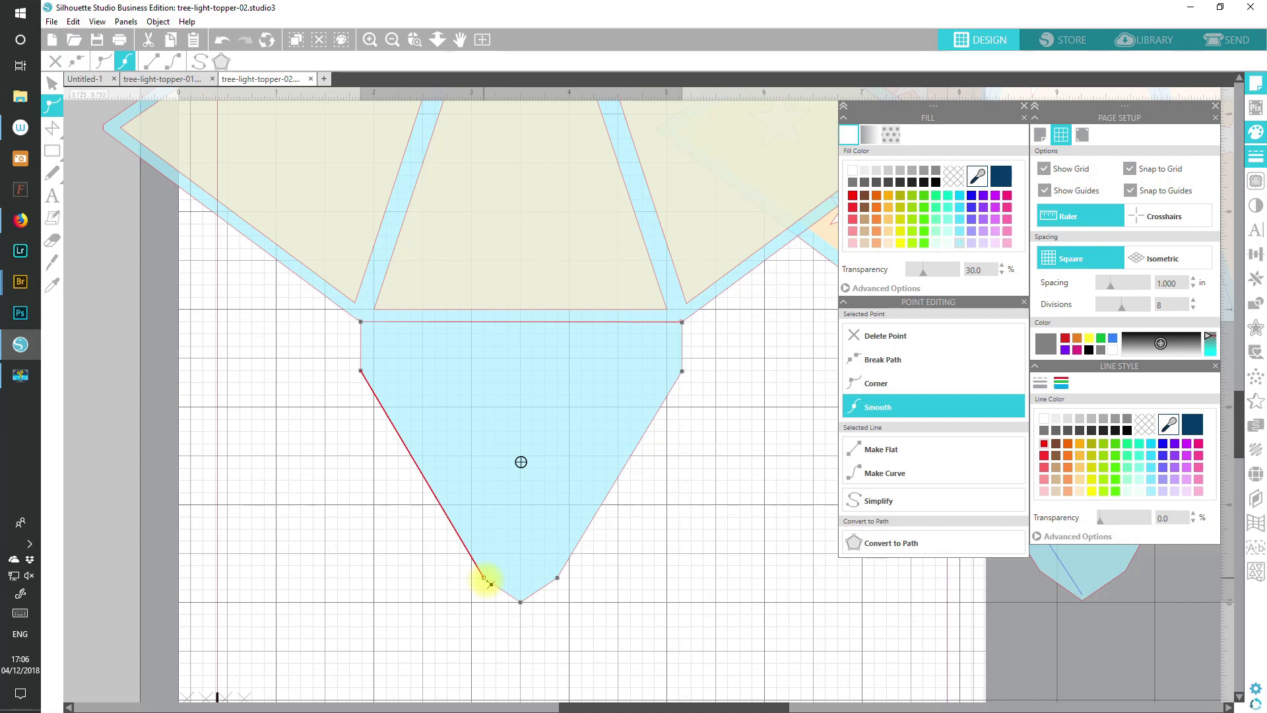
left_click(603, 558)
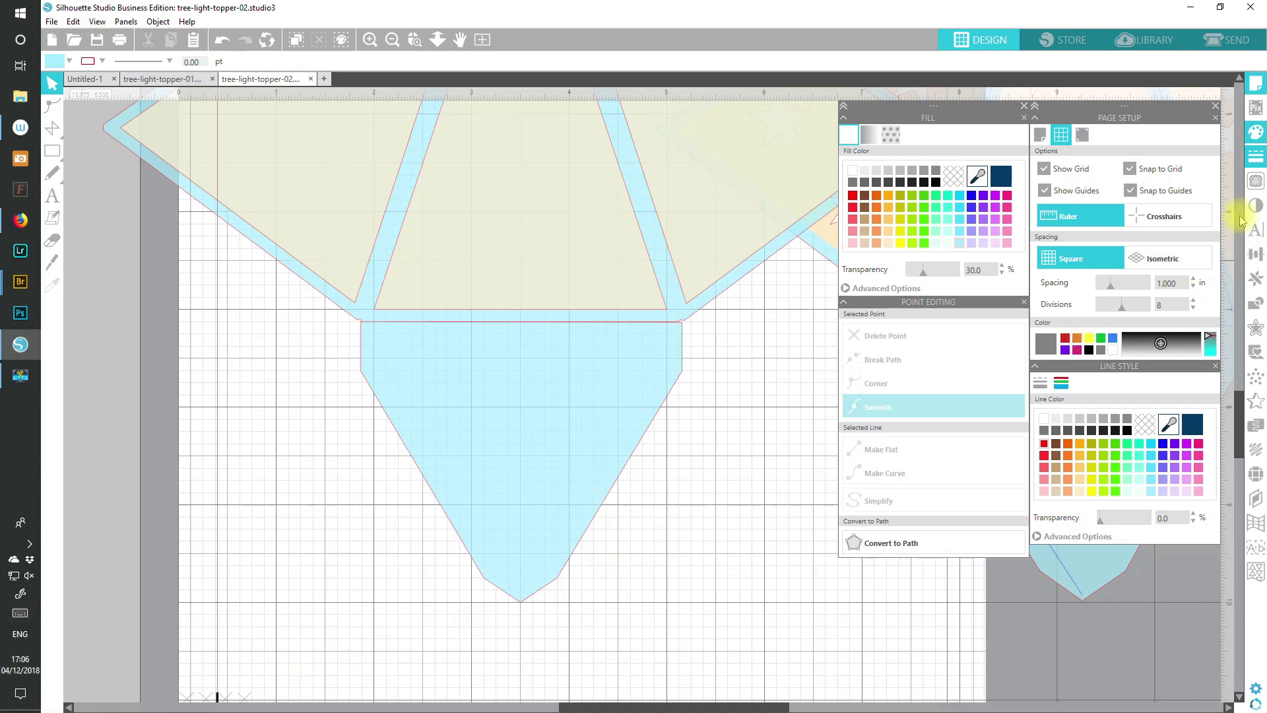
- Turn off Snap to Grid and nudge the flap up slightly so that it overlaps the lower edge of the welded border
left_click(1153, 169)
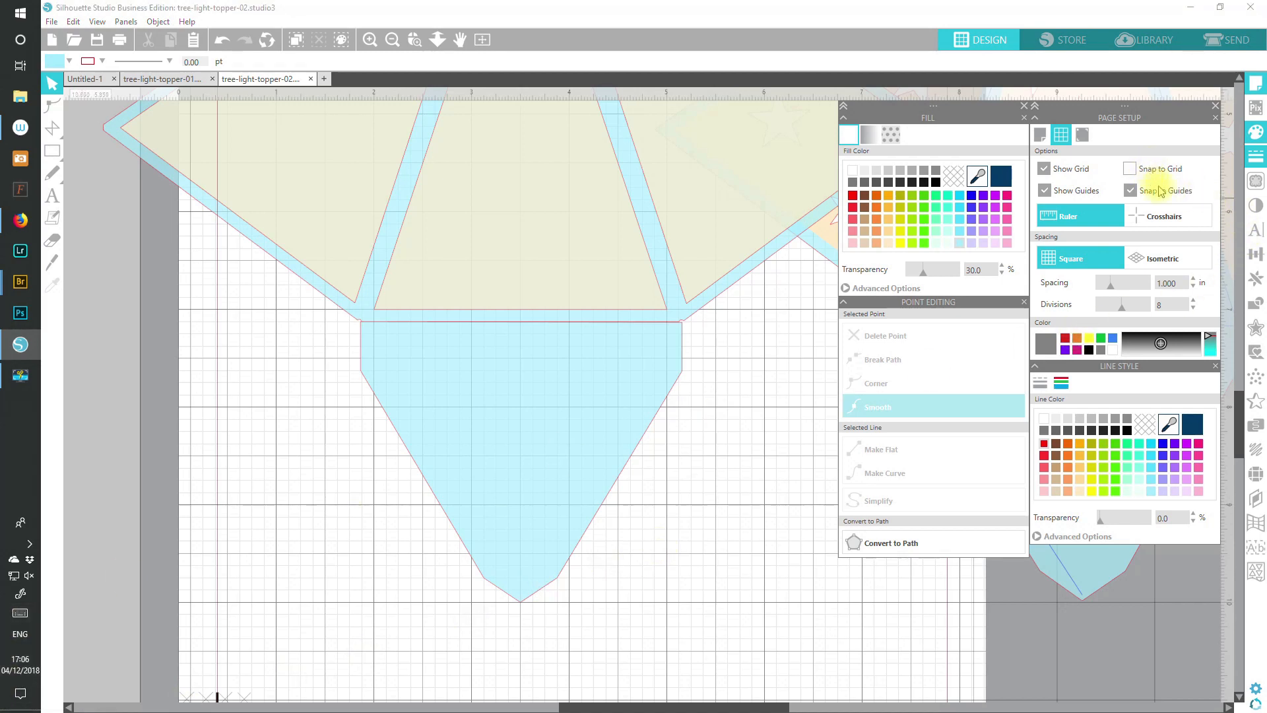
left_click(592, 374)
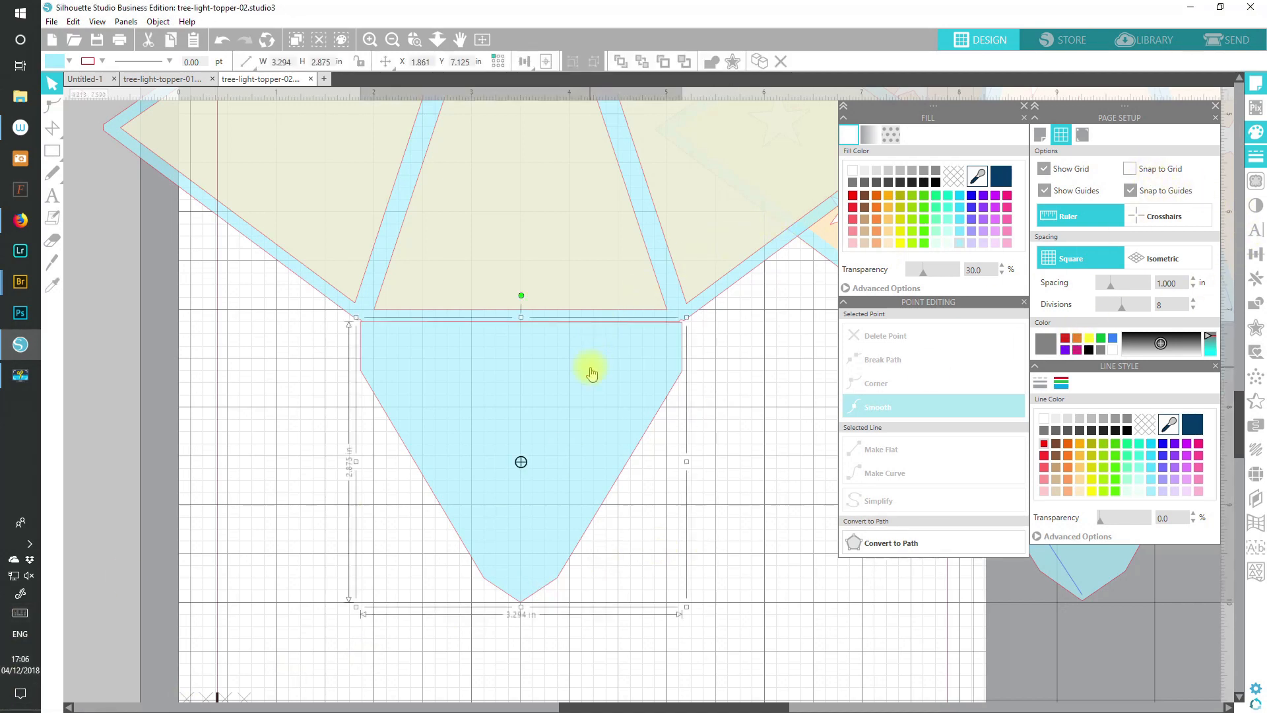
key("Up")
key("Up")
key("Up")
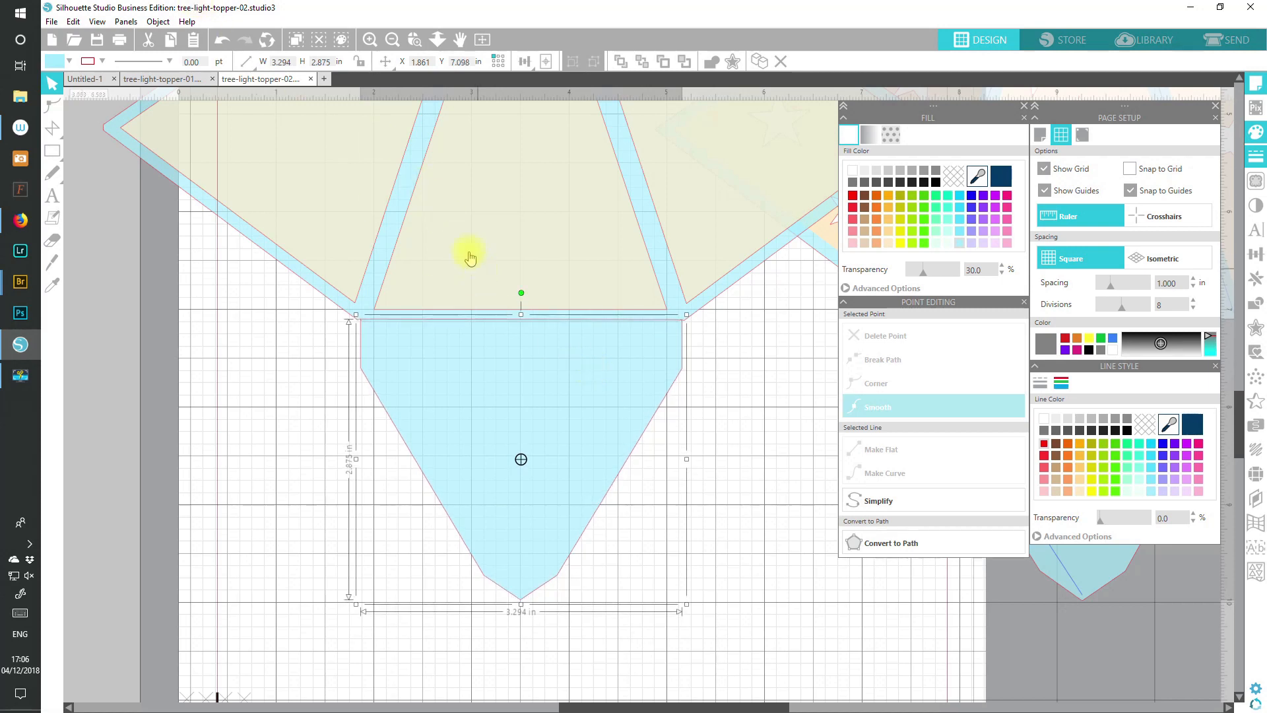
- Weld the flap and the blue triangle border into one shape and send it behind the inner triangles
left_click(370, 39)
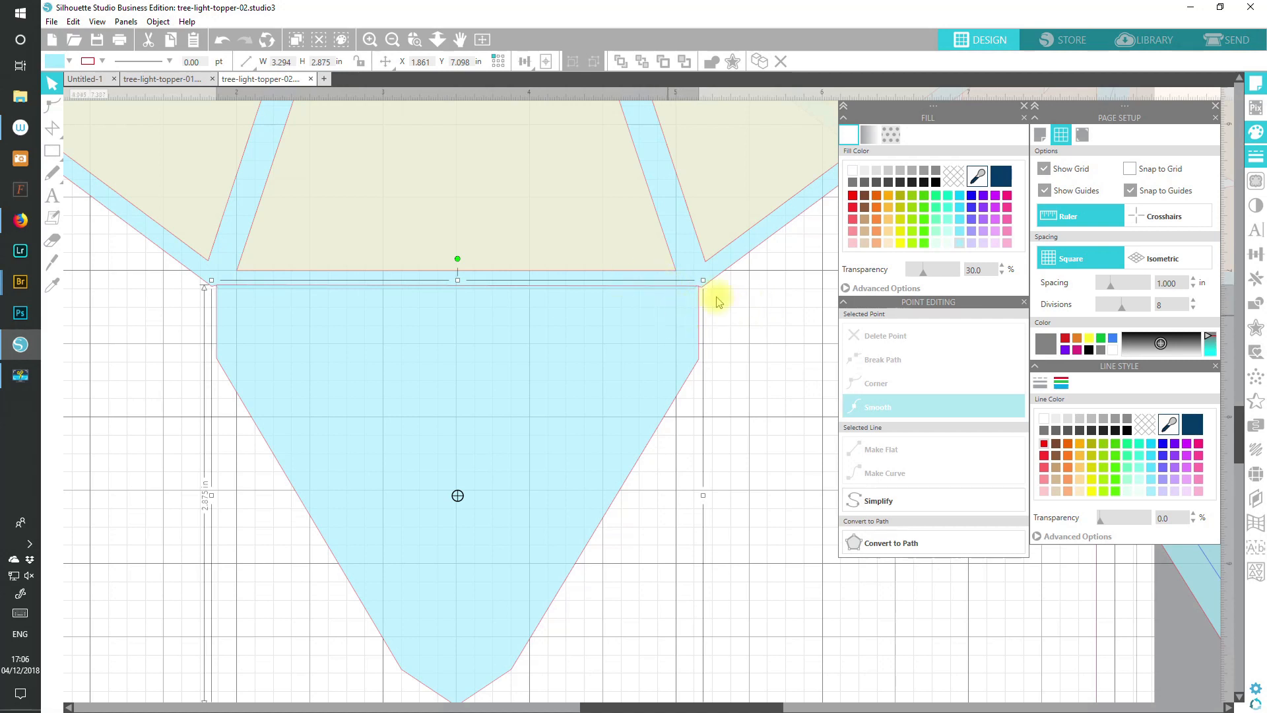
left_click(734, 264)
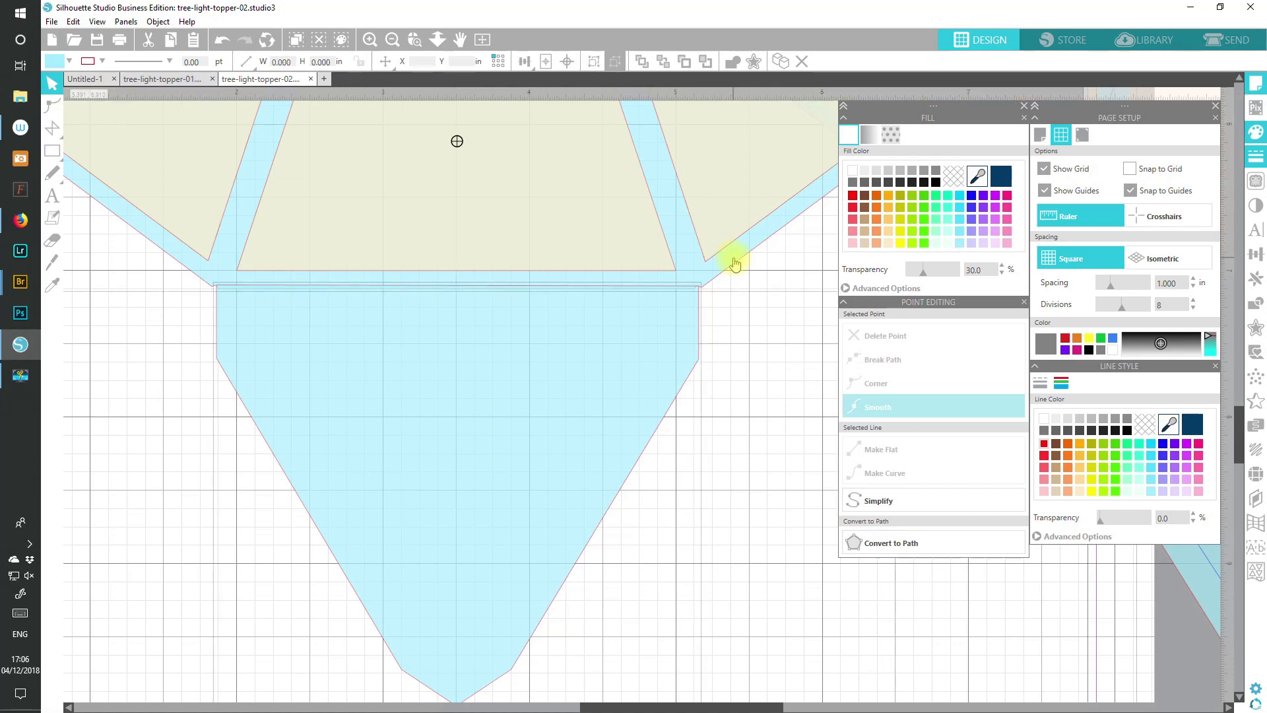
key("ctrl+a")
left_click(735, 62)
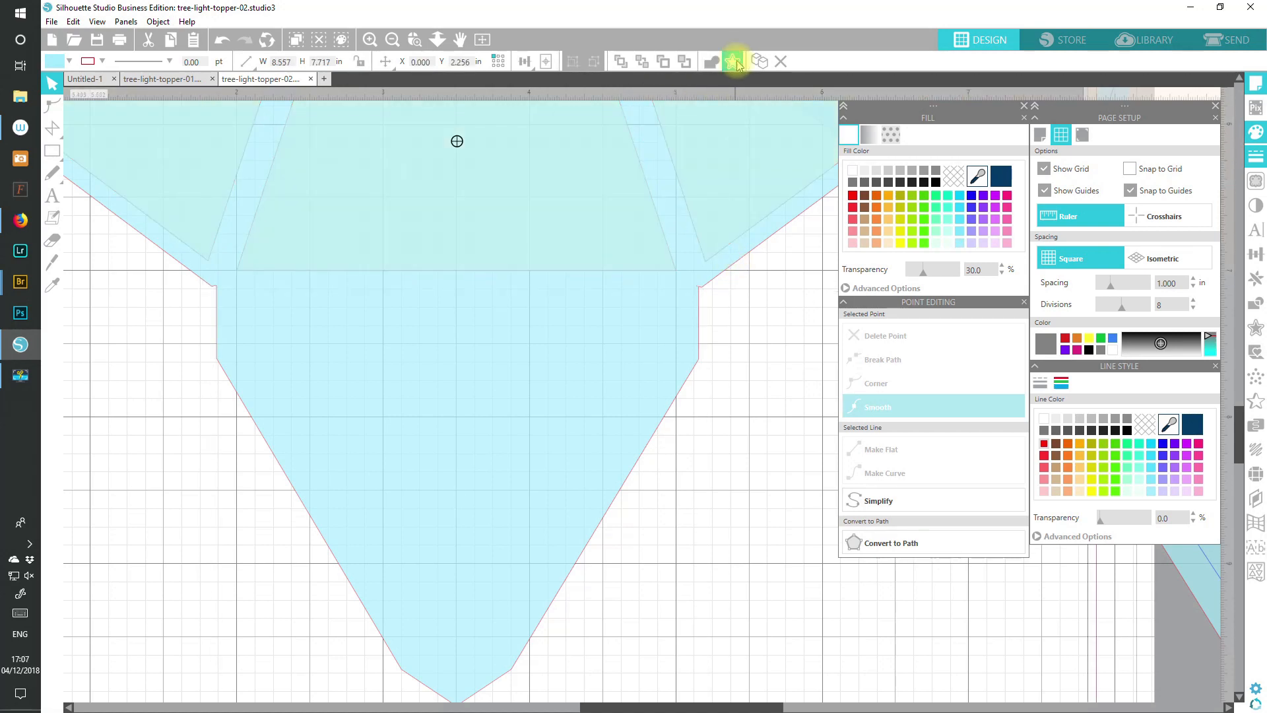
left_click(649, 66)
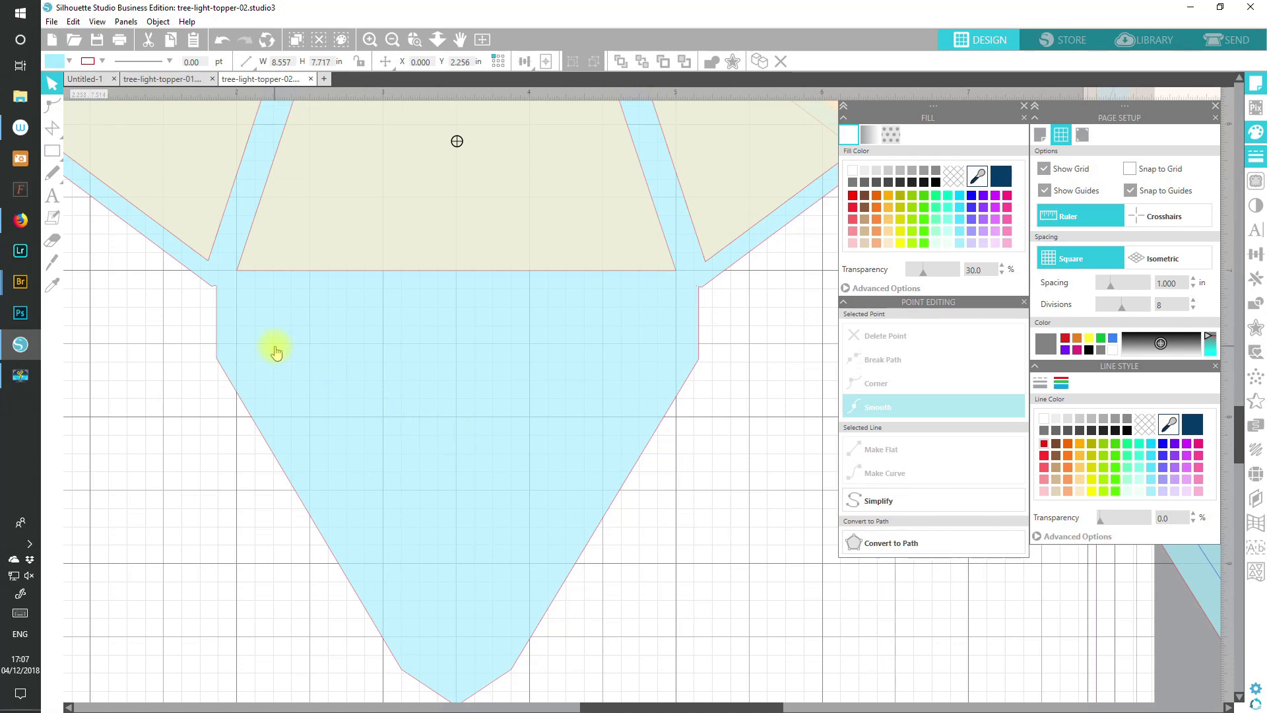
- Edit the welded shape's points and delete the extra point at the right junction between the border and the flap
double_click(598, 350)
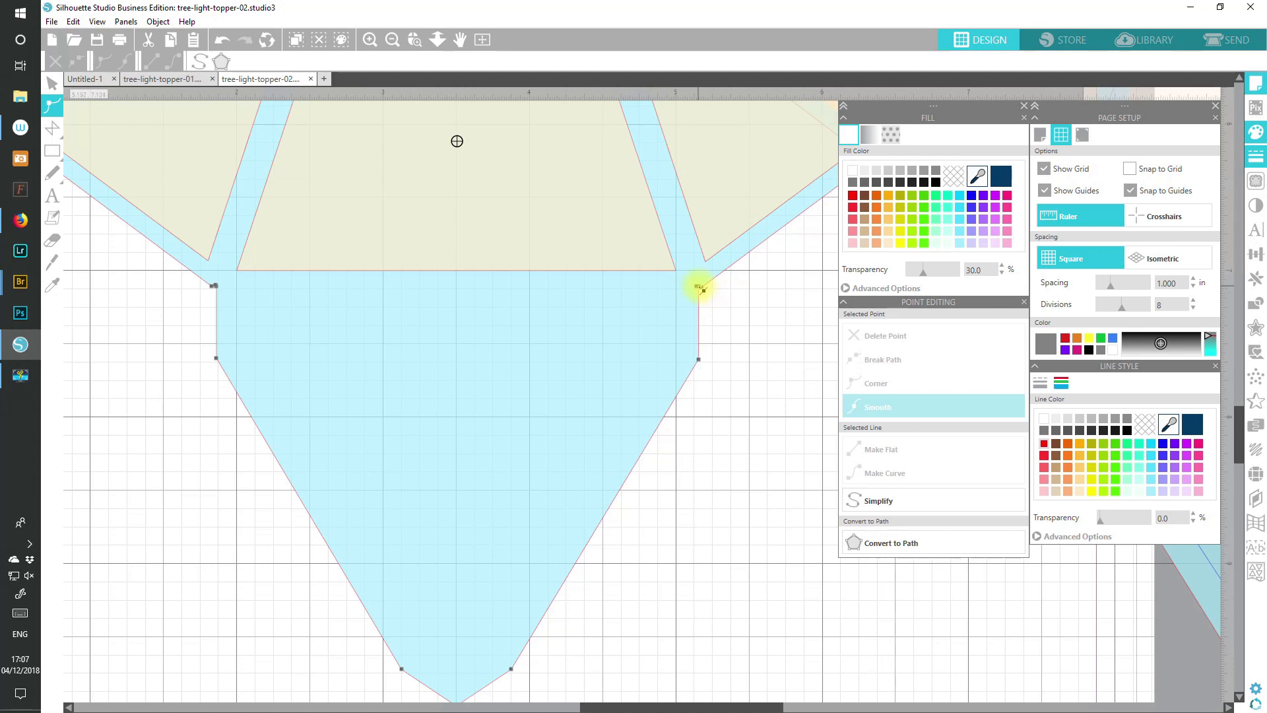
left_click(702, 288)
left_click(889, 333)
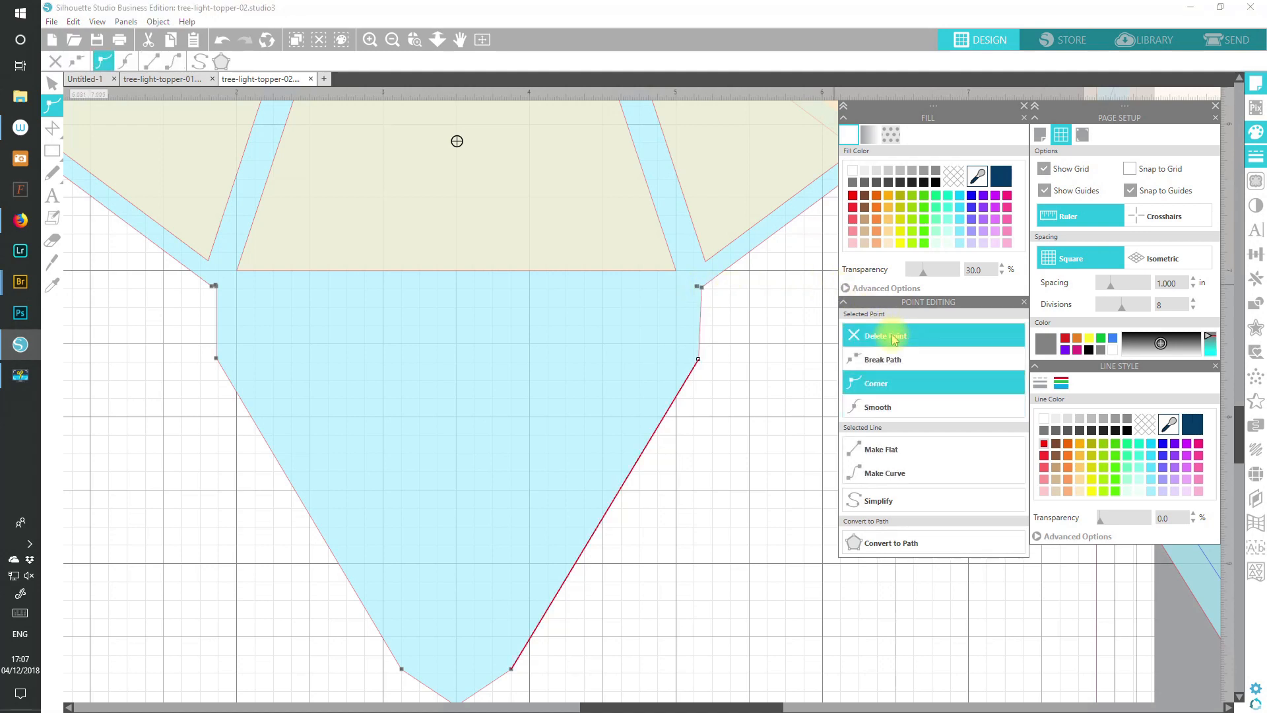
- Delete the remaining extra point at the right border-flap junction and move the corner point vertically in line with the flap's side
left_click(699, 289)
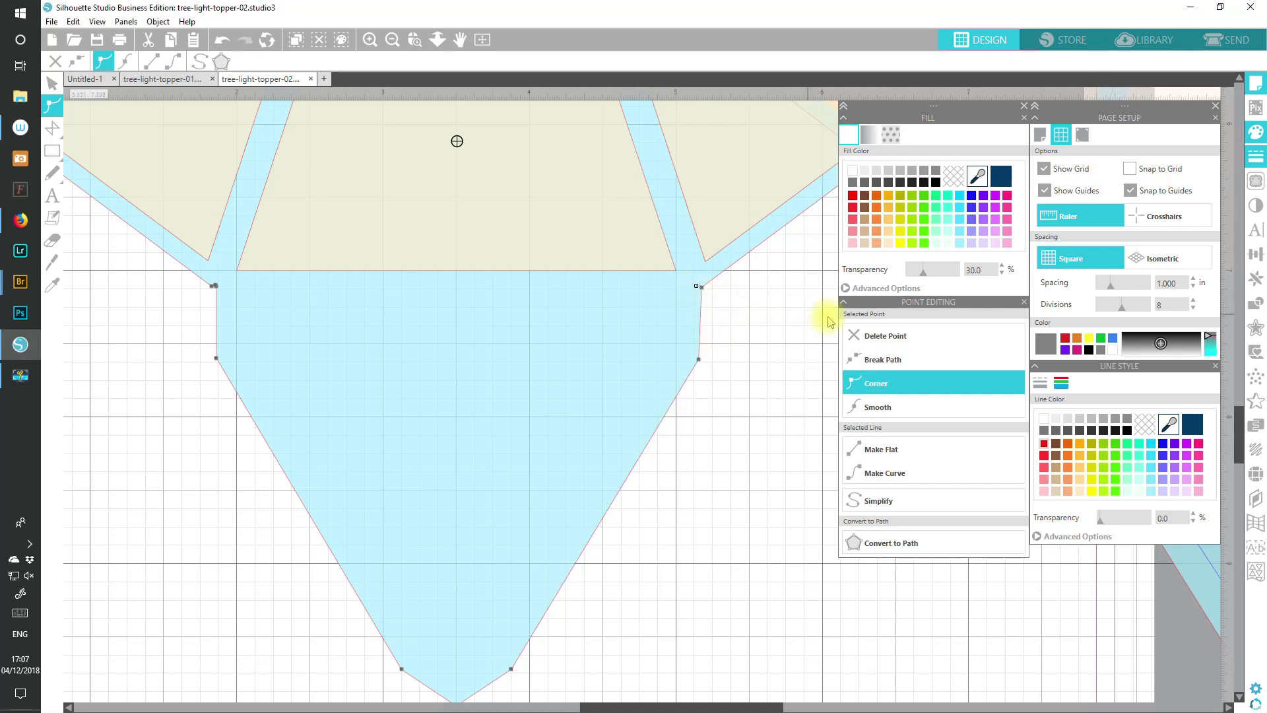
left_click(889, 338)
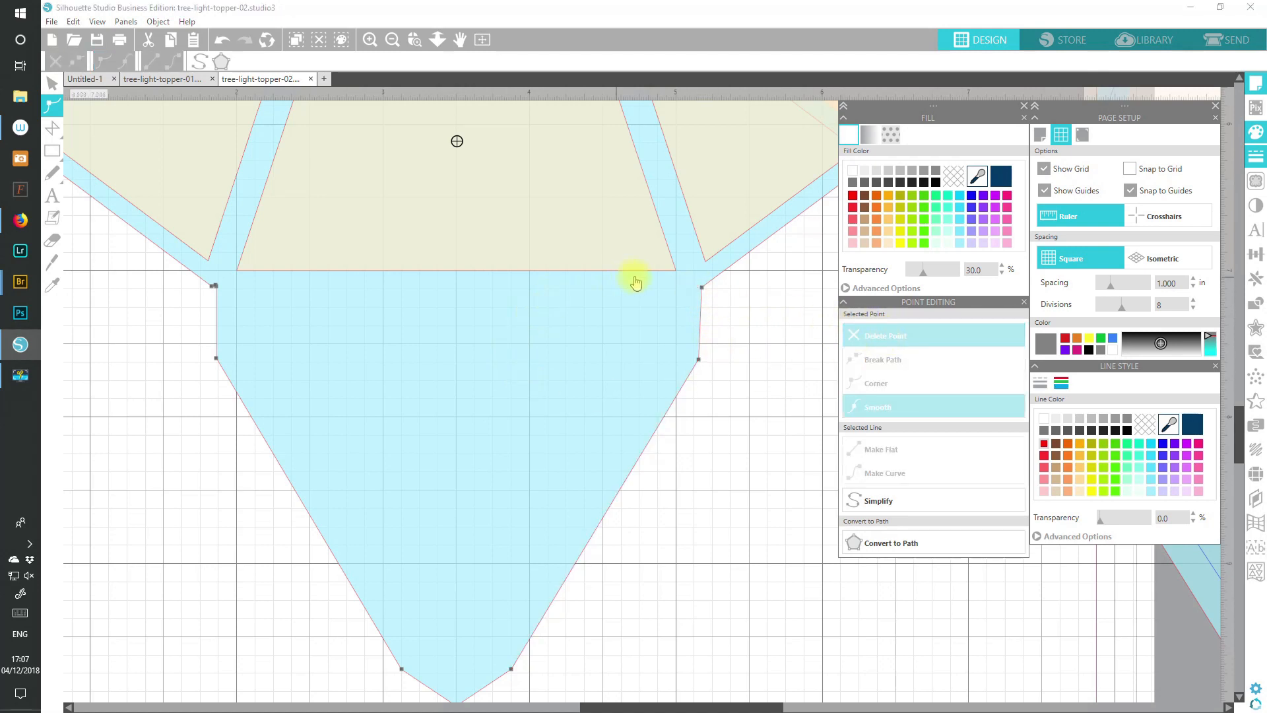
left_click(702, 290)
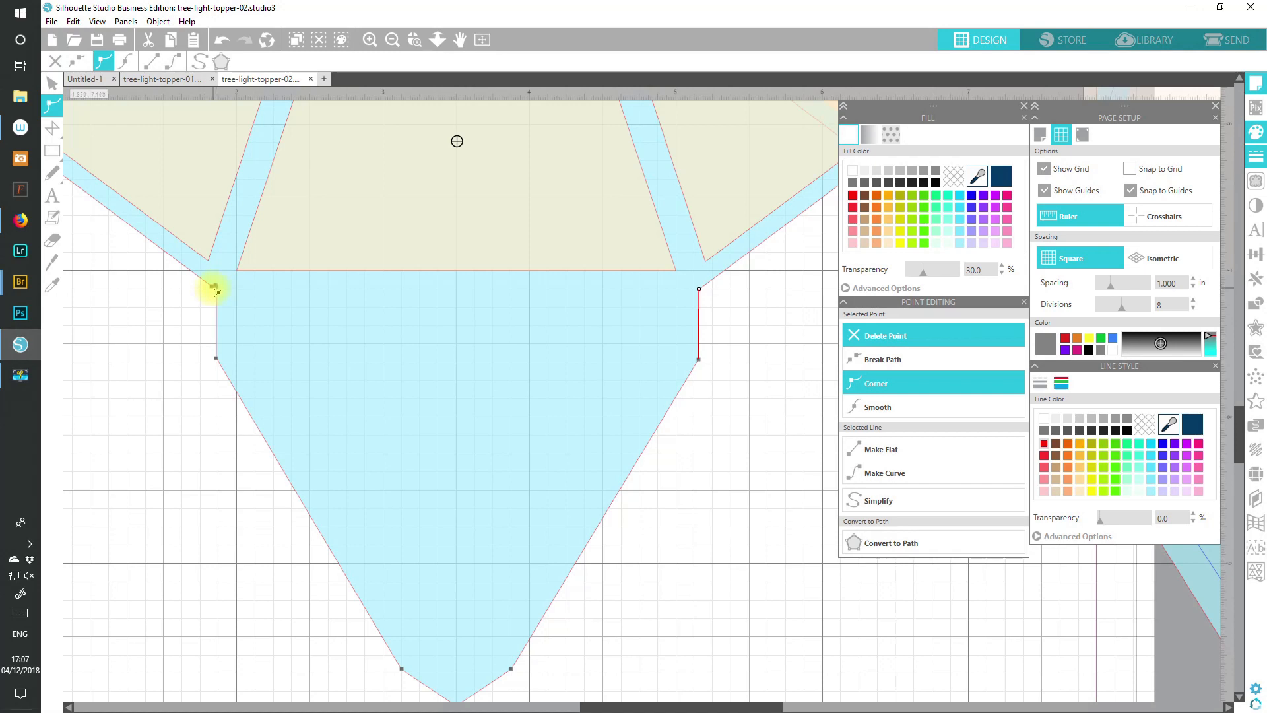
- Delete the extra points at the left border-flap junction and move the remaining corner point in line with the flap's left side
left_click(220, 288)
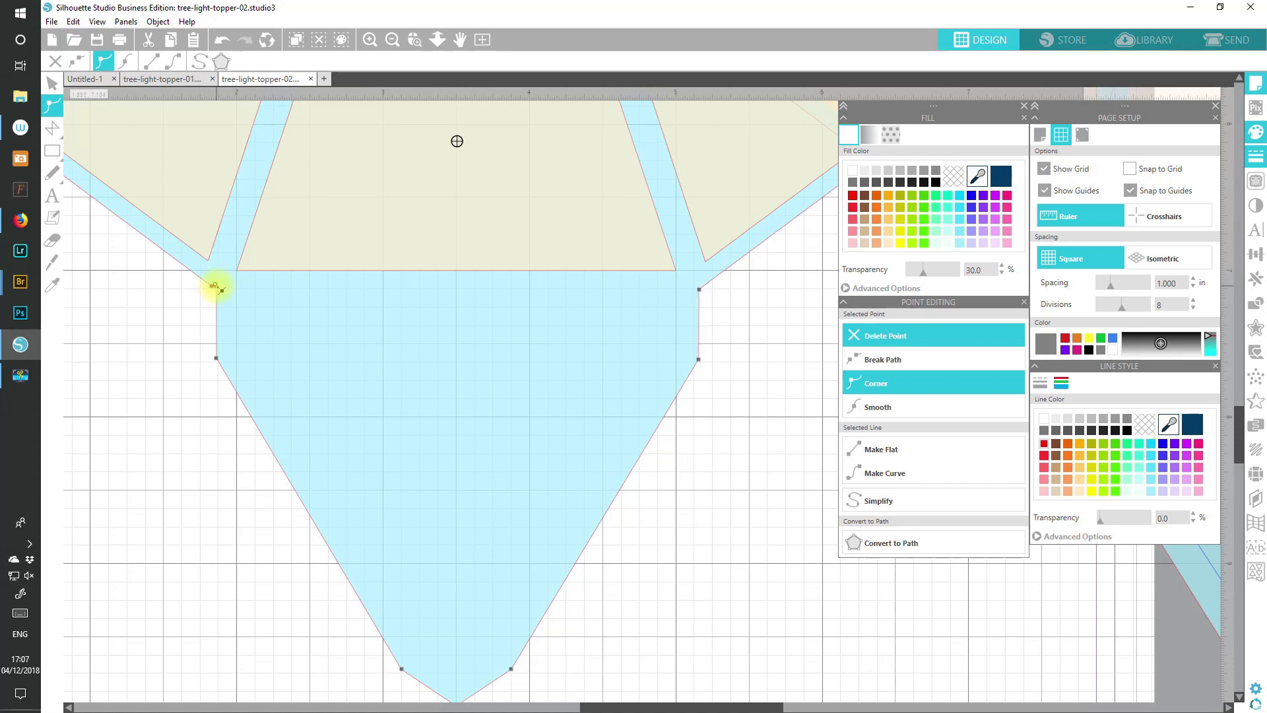
left_click(910, 338)
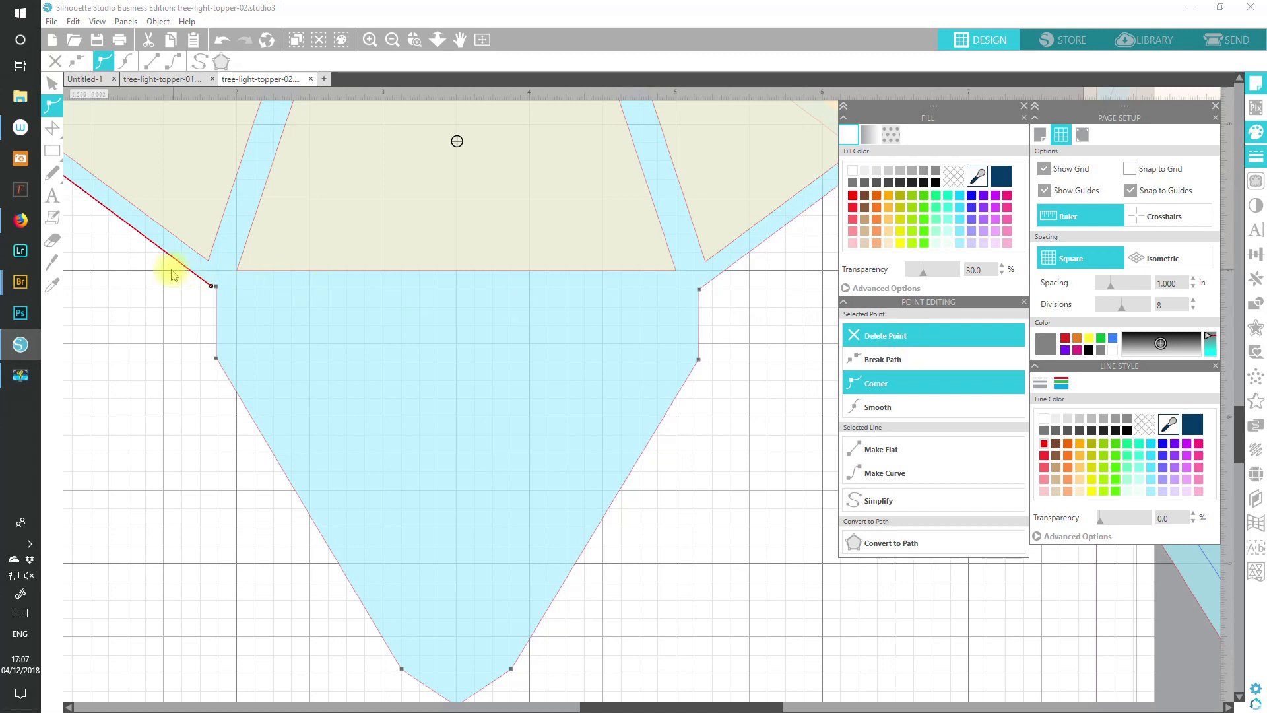
left_click(220, 289)
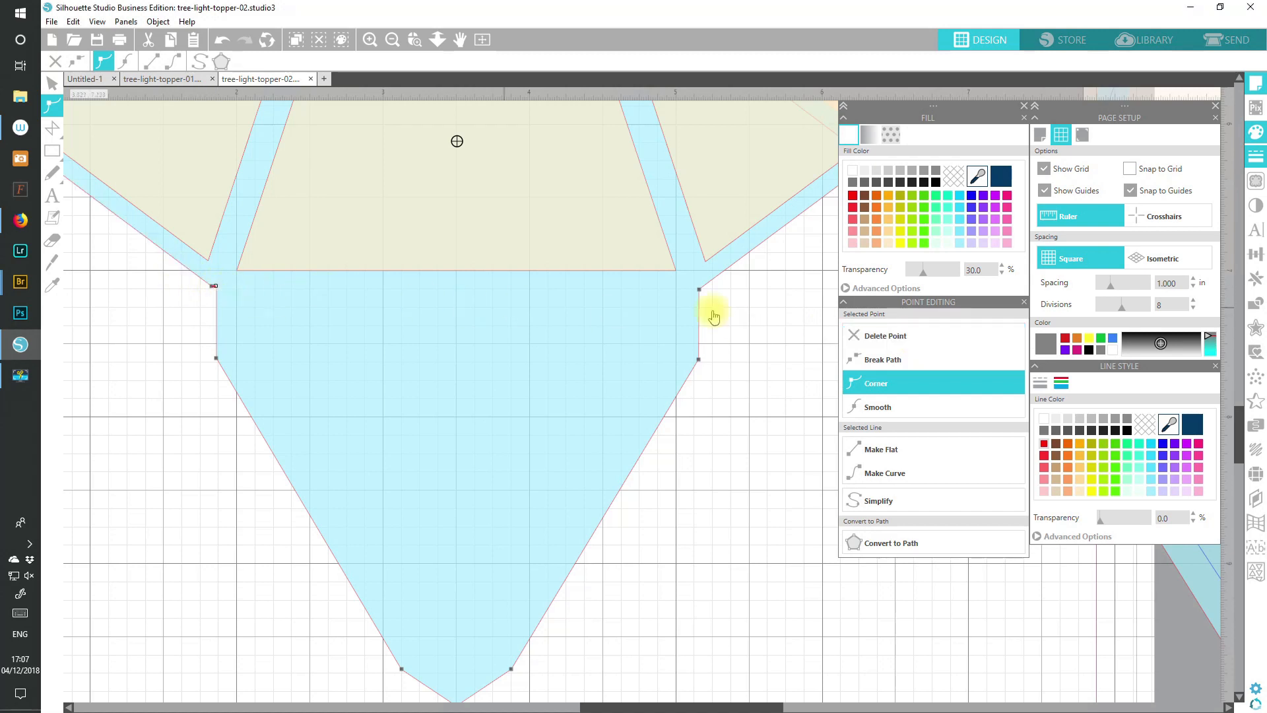
left_click(899, 336)
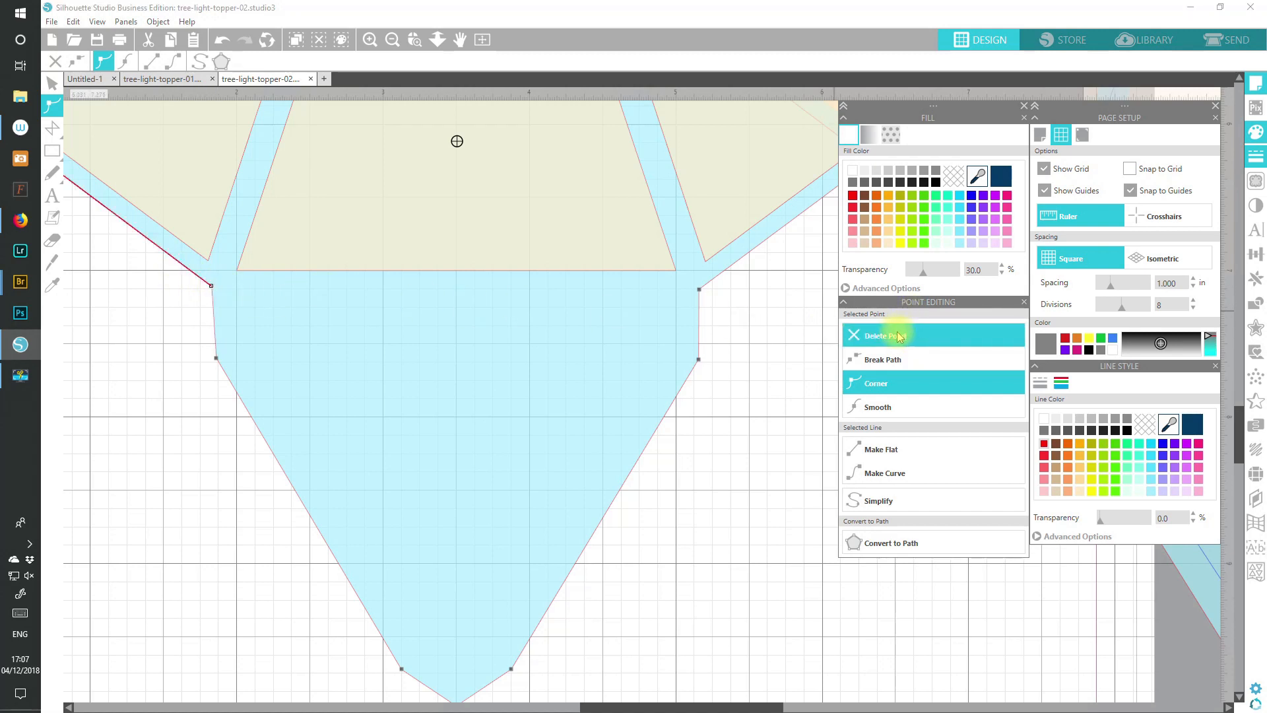
left_click(215, 288)
left_click_drag(215, 288, 222, 294)
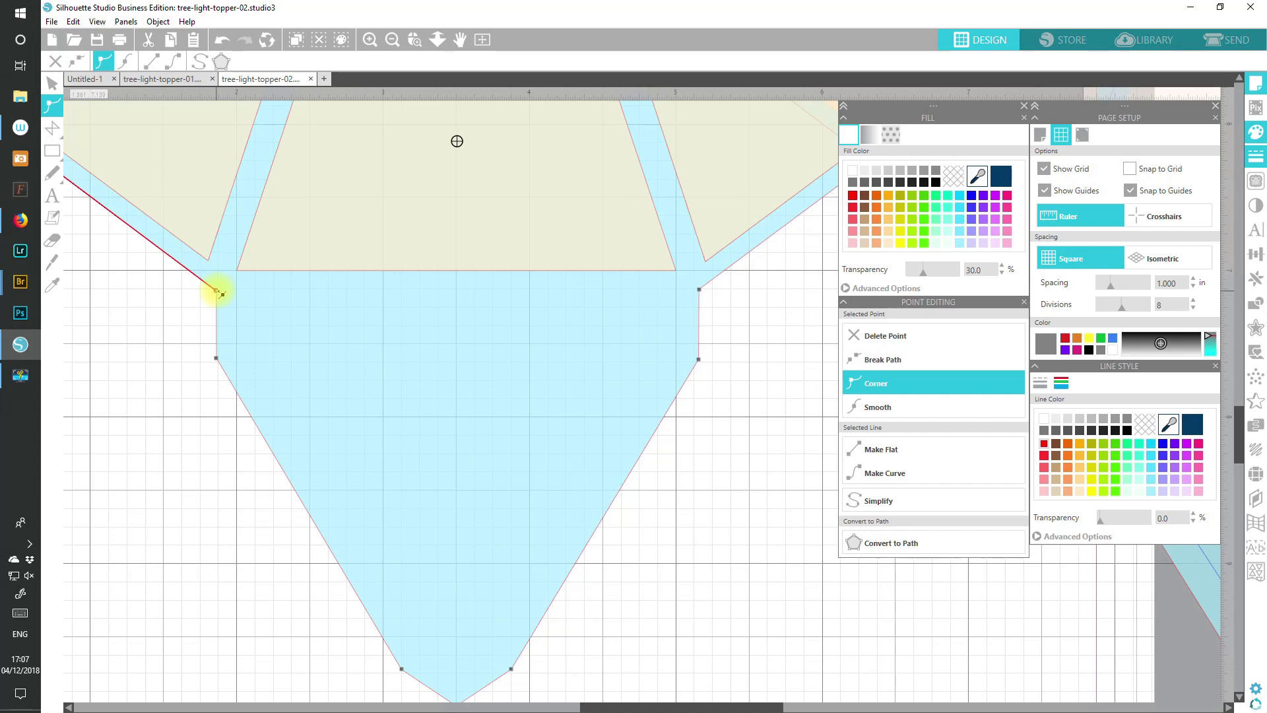
left_click_drag(223, 294, 221, 294)
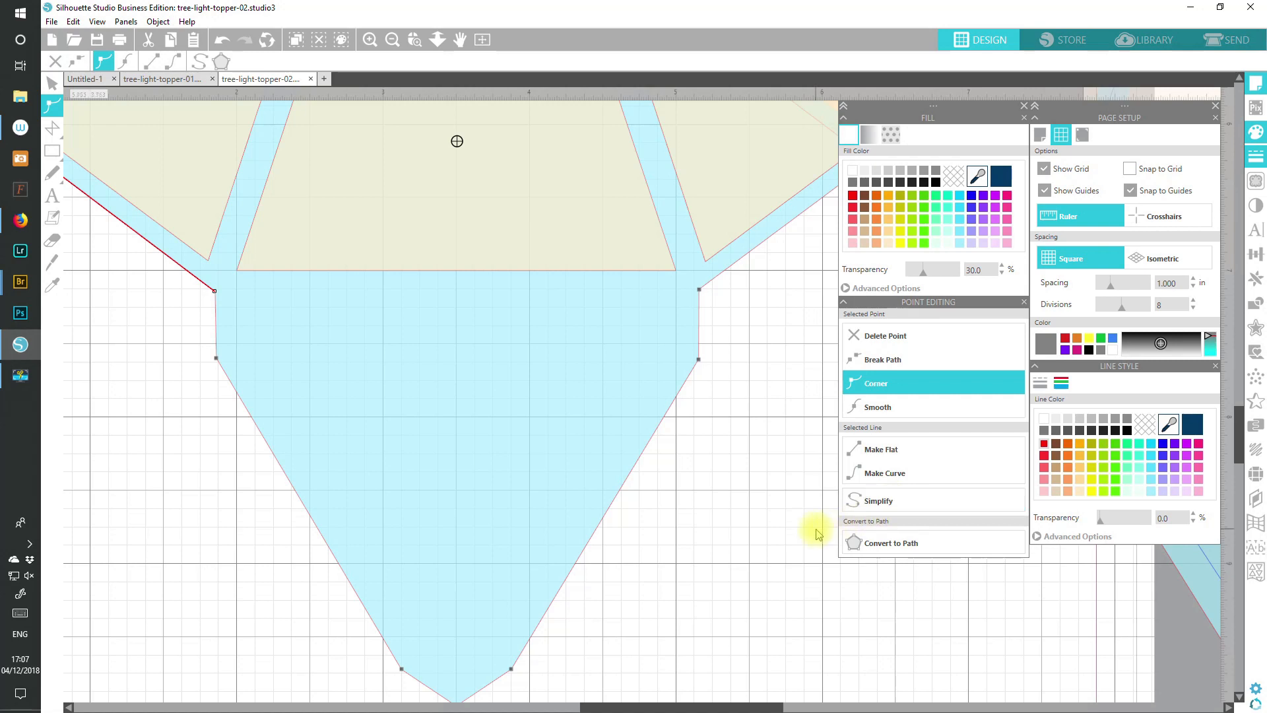
- Edit the welded shape's points at the apex and delete the two inner points that form the notch
key("space")
left_click_drag(772, 368, 326, 616)
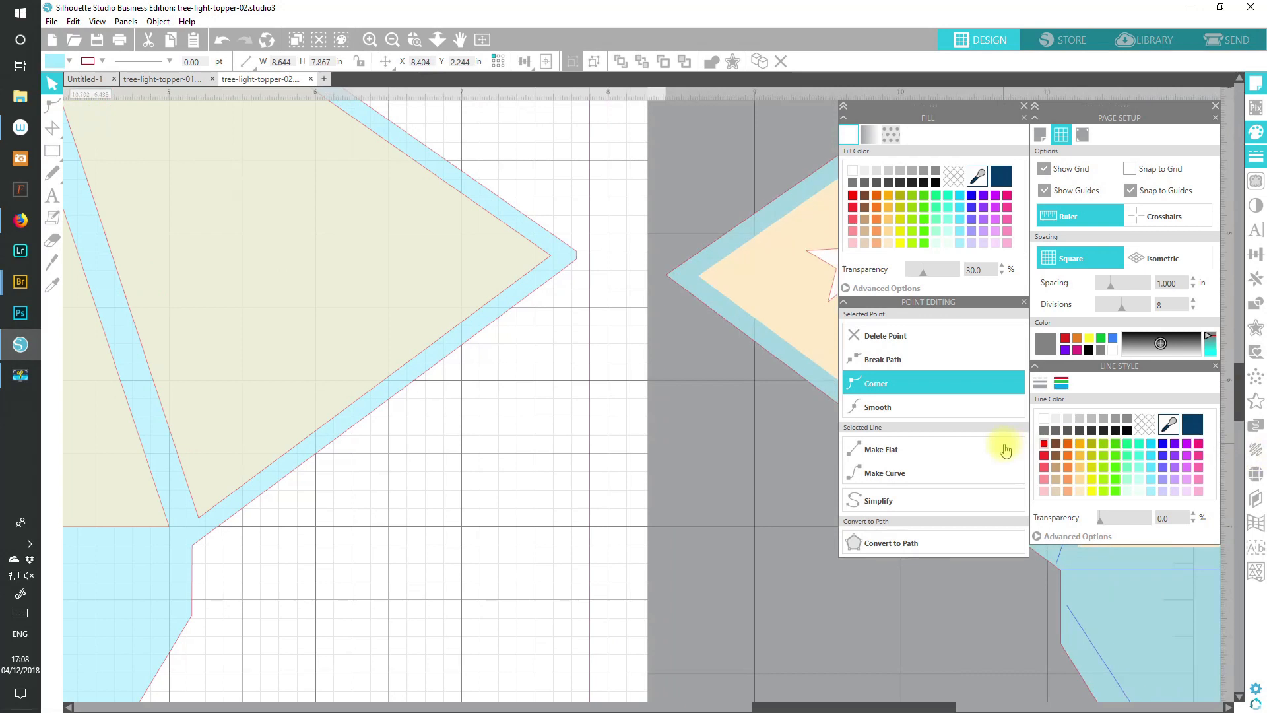
left_click(606, 481)
key("space")
left_click_drag(487, 511, 484, 575)
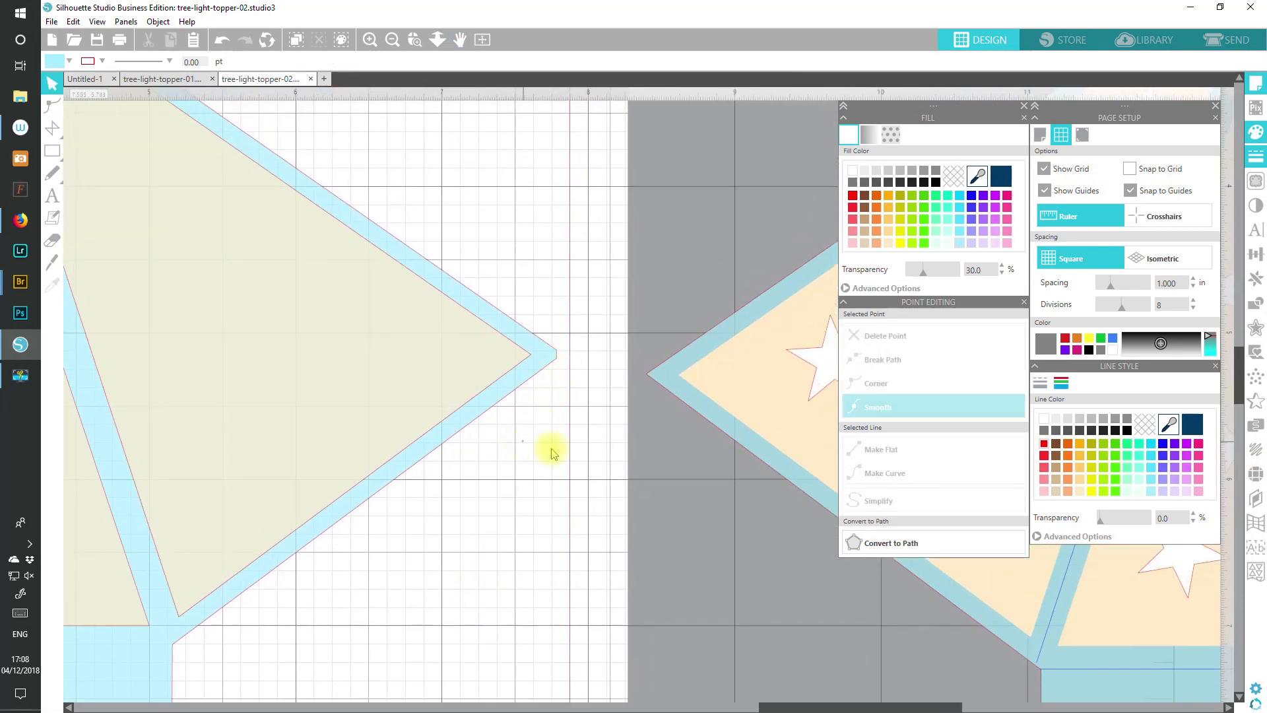
left_click_drag(522, 440, 927, 565)
key("space")
left_click_drag(421, 562, 1050, 710)
left_click_drag(594, 198, 588, 305)
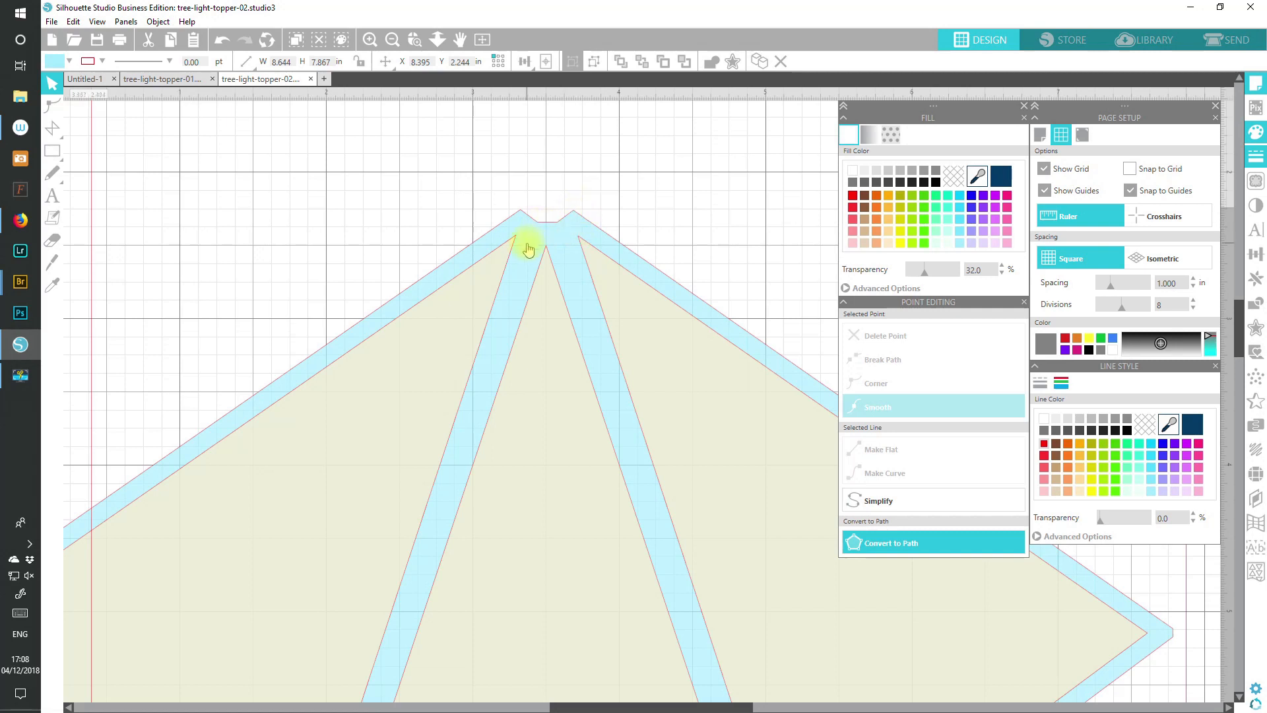
double_click(538, 229)
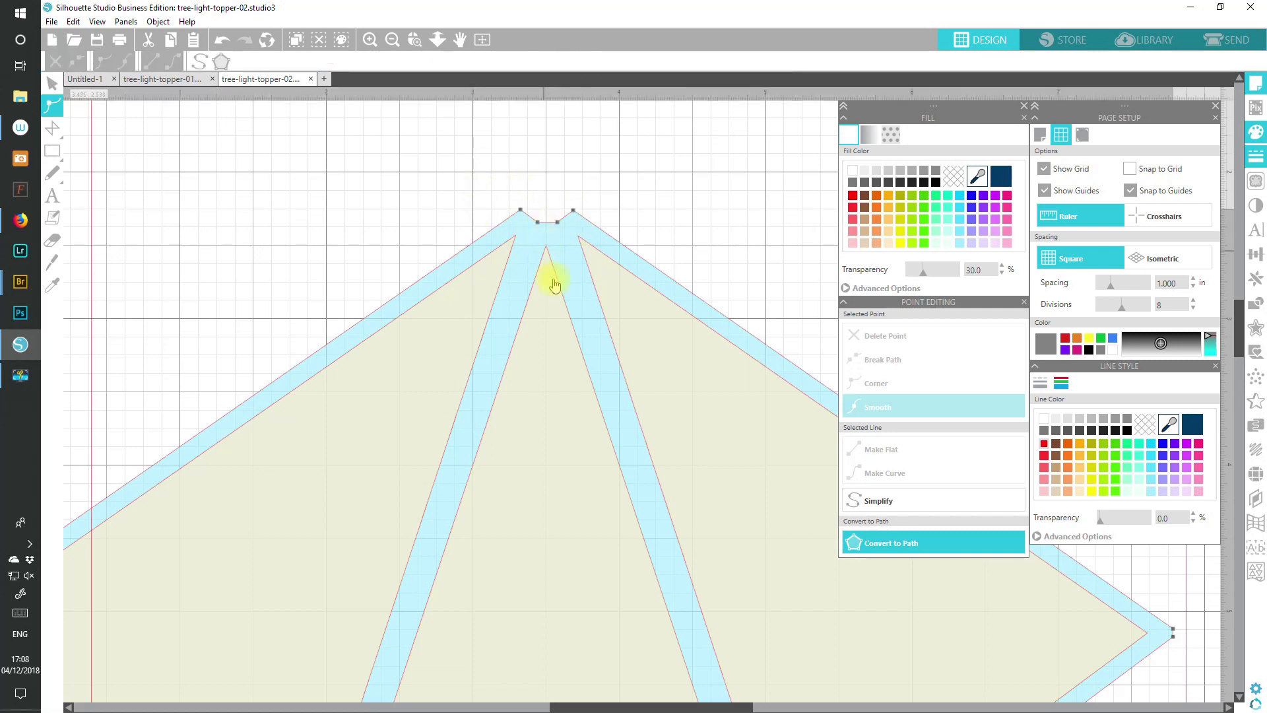
left_click(538, 223)
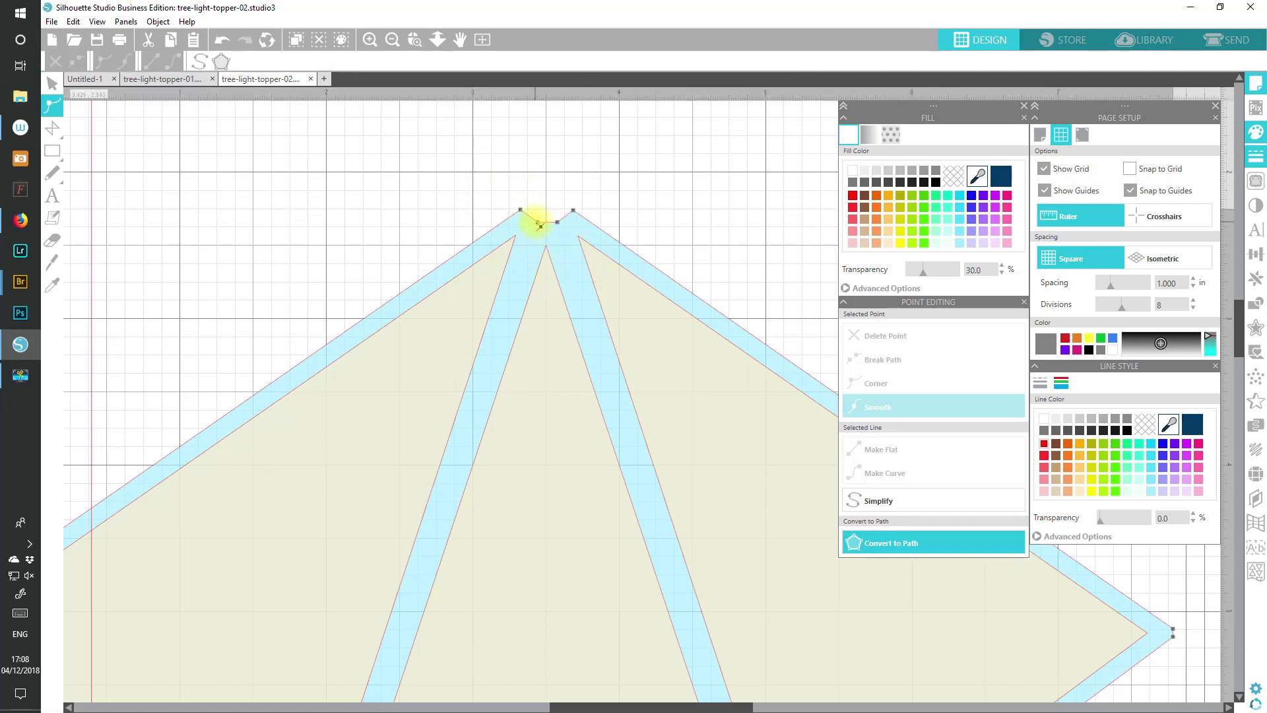
left_click(538, 223)
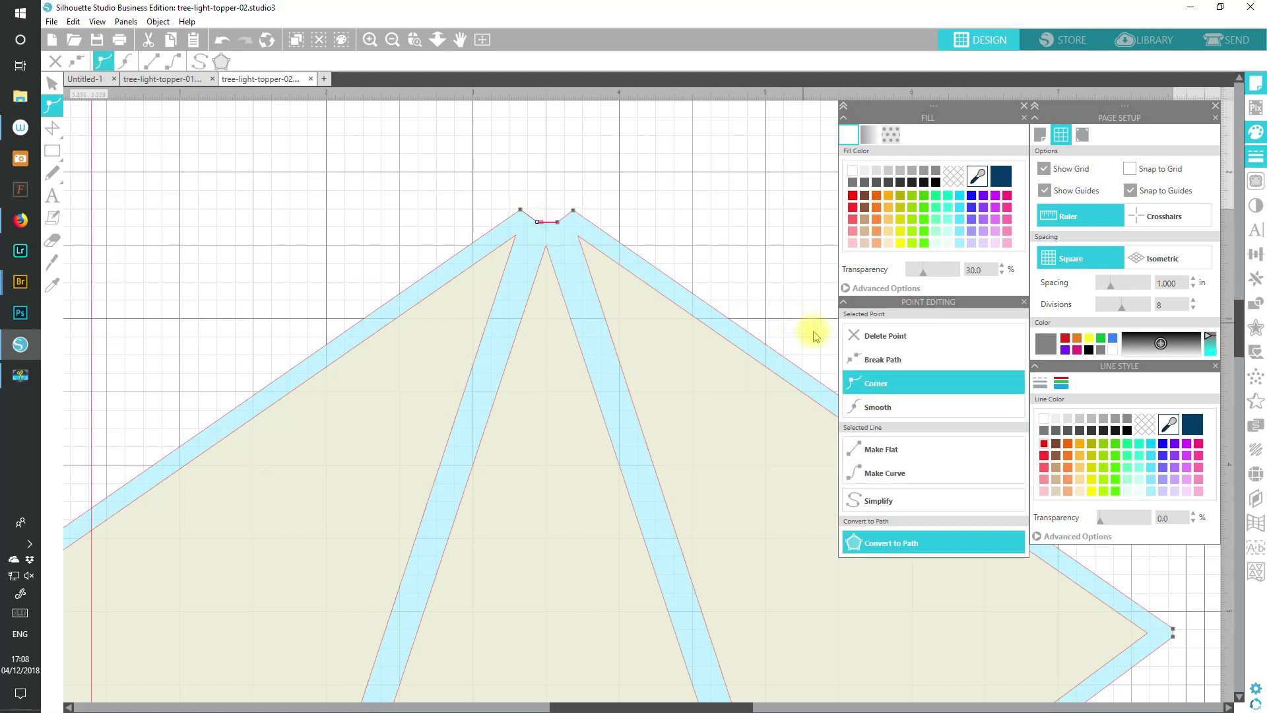
left_click(872, 345)
left_click(871, 344)
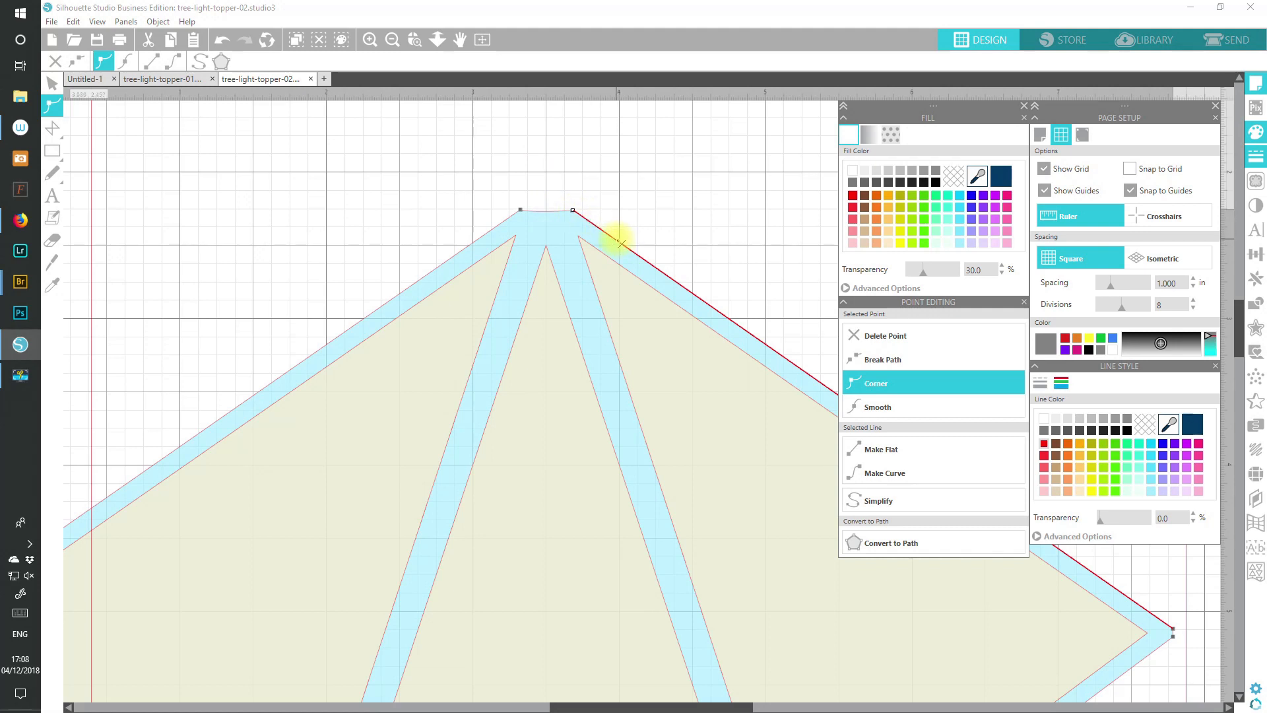
- Add a point on the border's upper right edge near the apex and move it outward to start a side tab
left_click(620, 243)
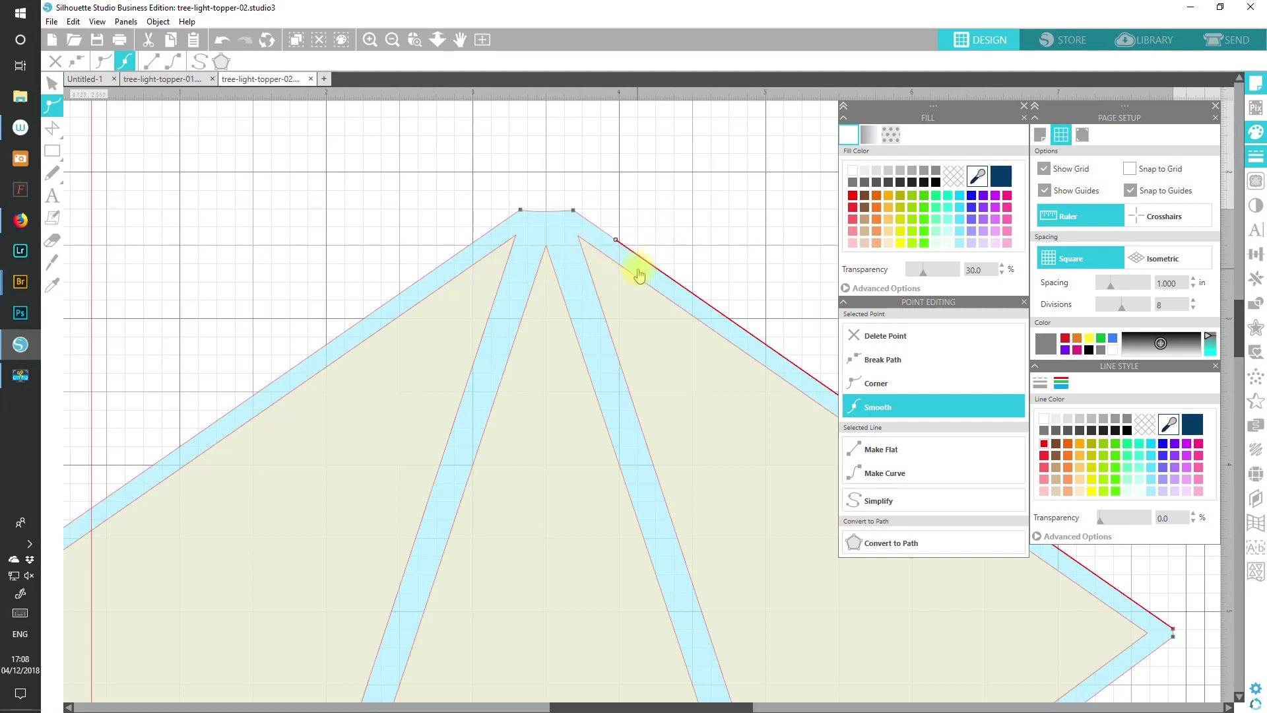
left_click_drag(616, 240, 656, 226)
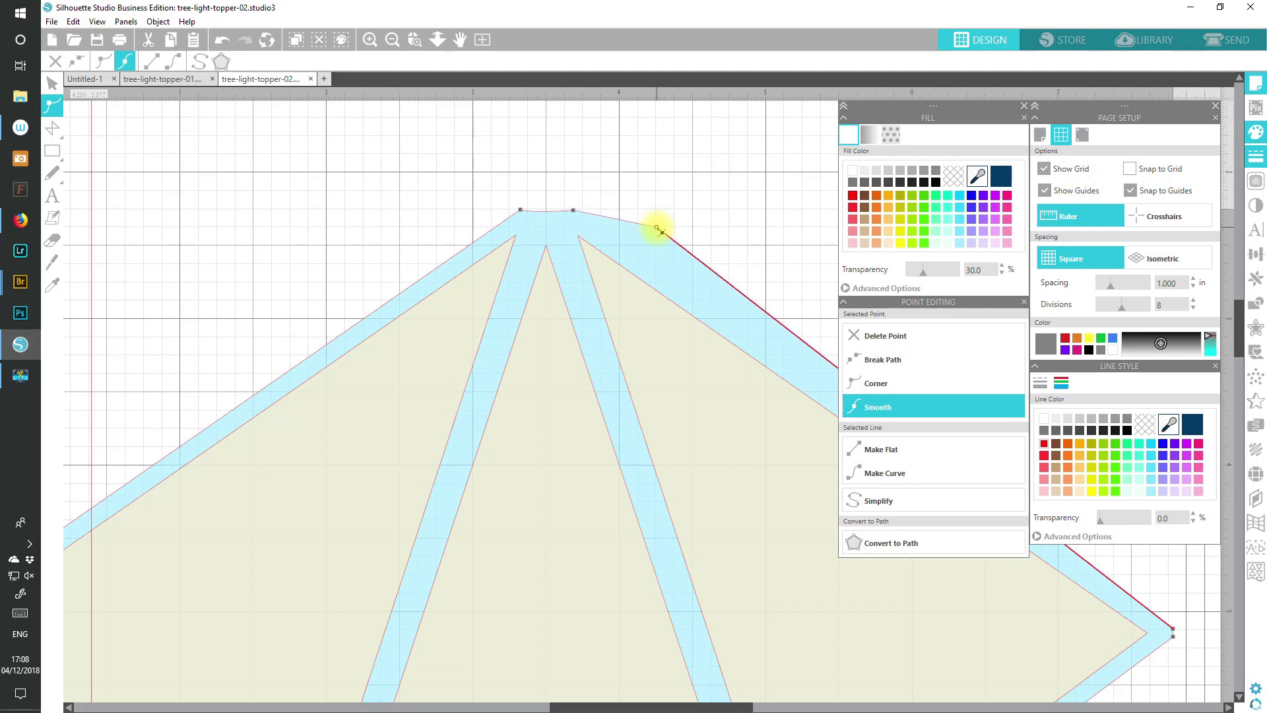
left_click_drag(656, 227, 657, 227)
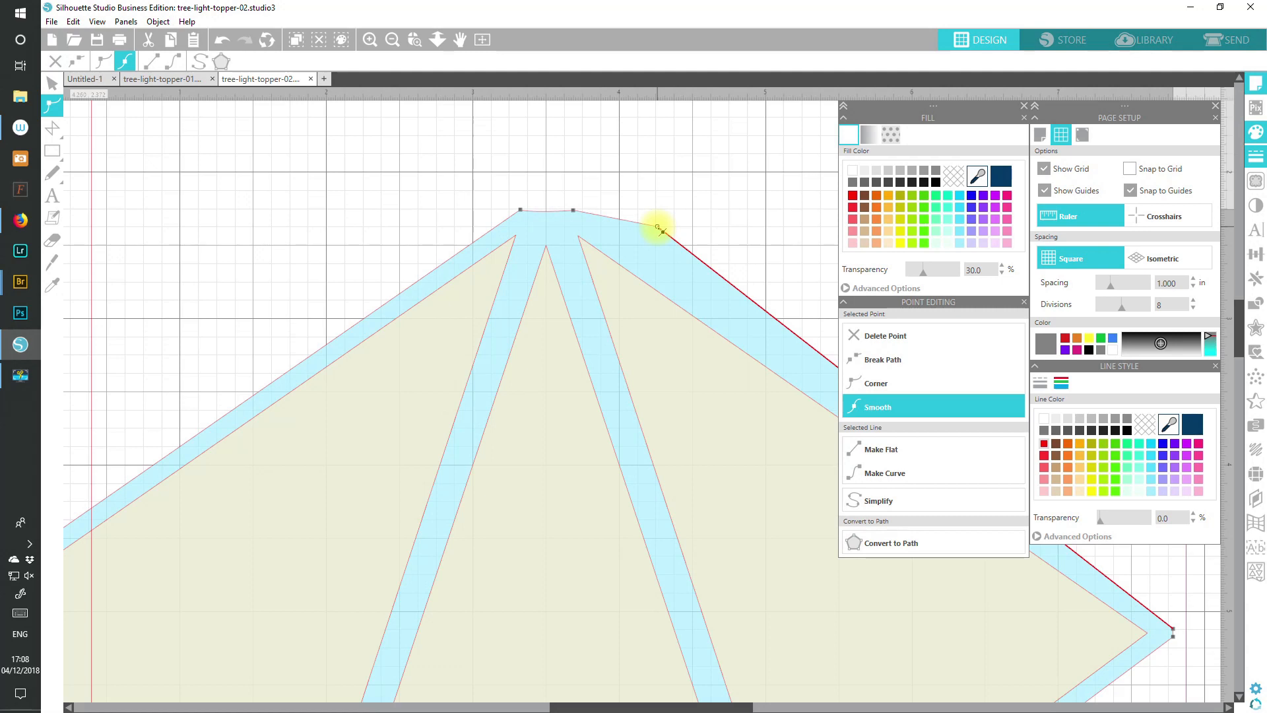
left_click_drag(658, 228, 658, 226)
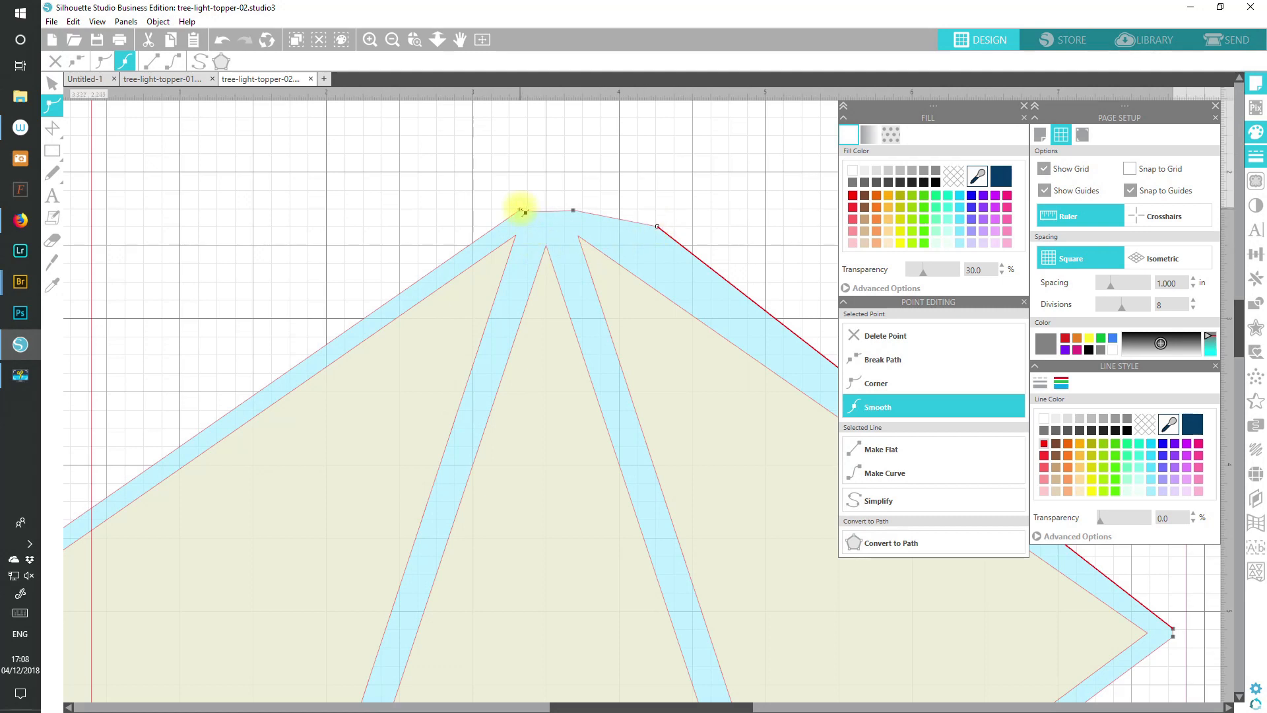
- Move the left apex point up to a central peak, delete the right apex point and flatten the edge leading to the tab
left_click_drag(523, 211, 534, 204)
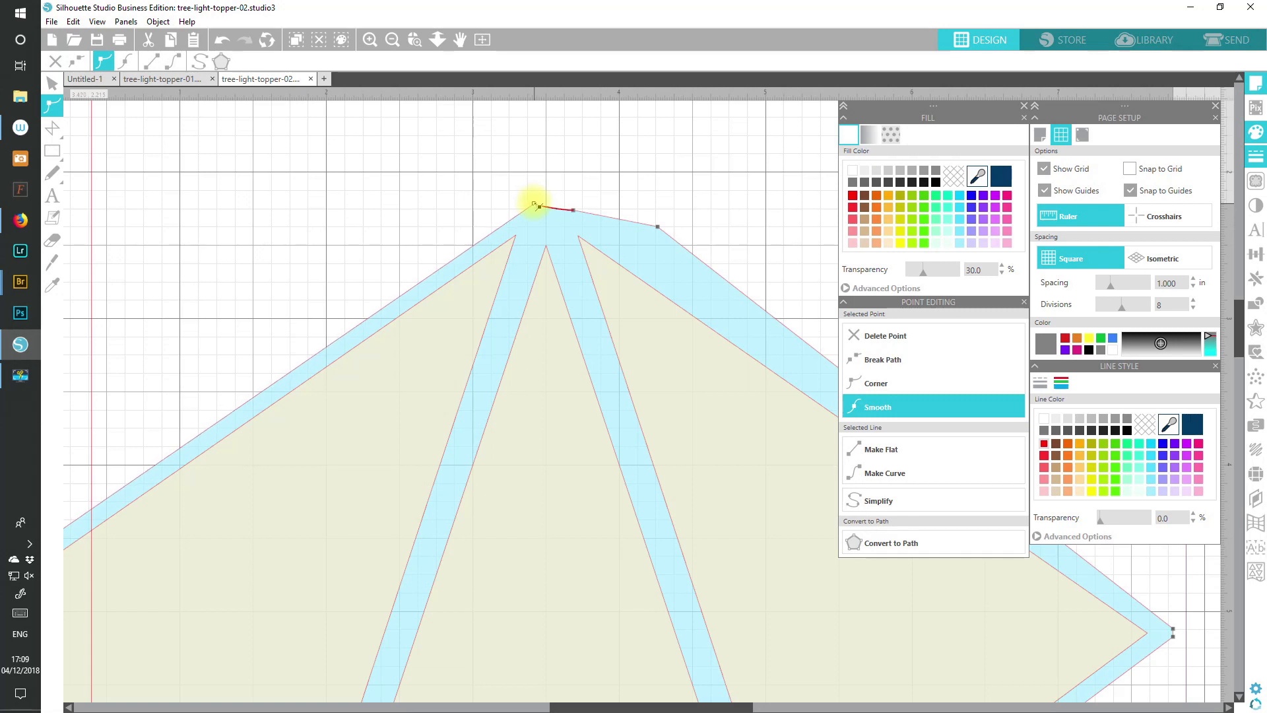
left_click(573, 210)
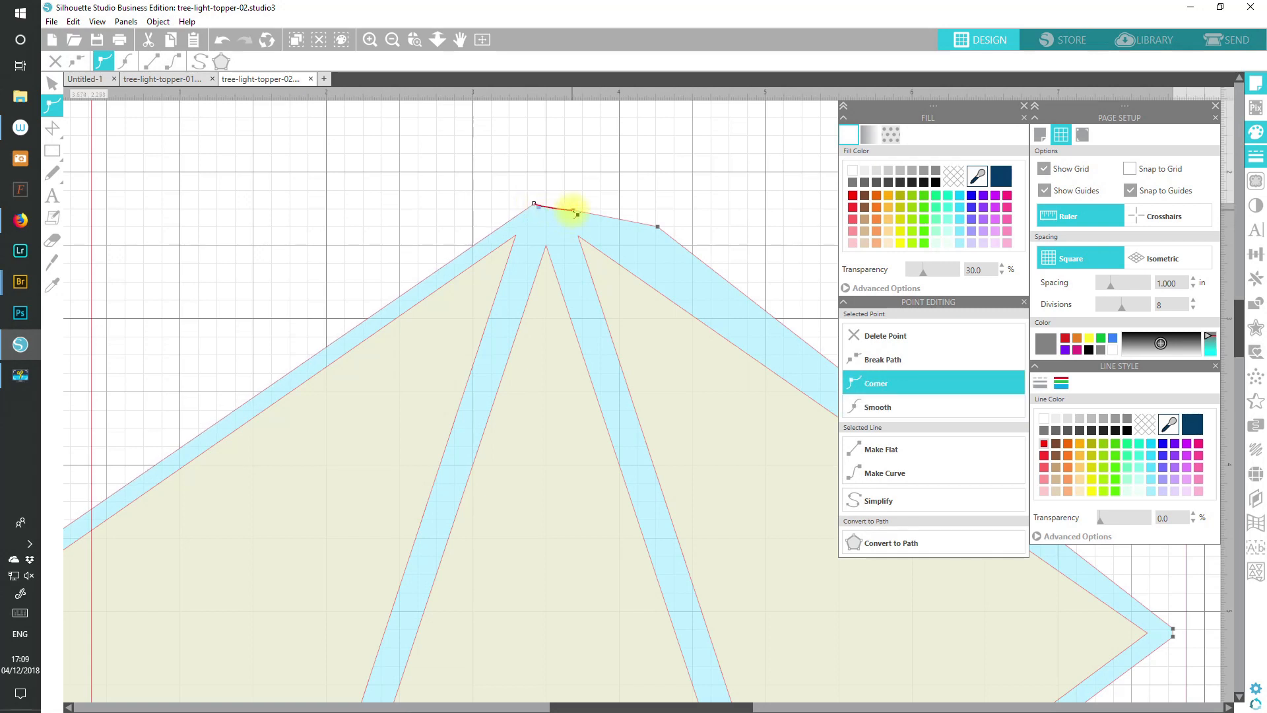
left_click(872, 338)
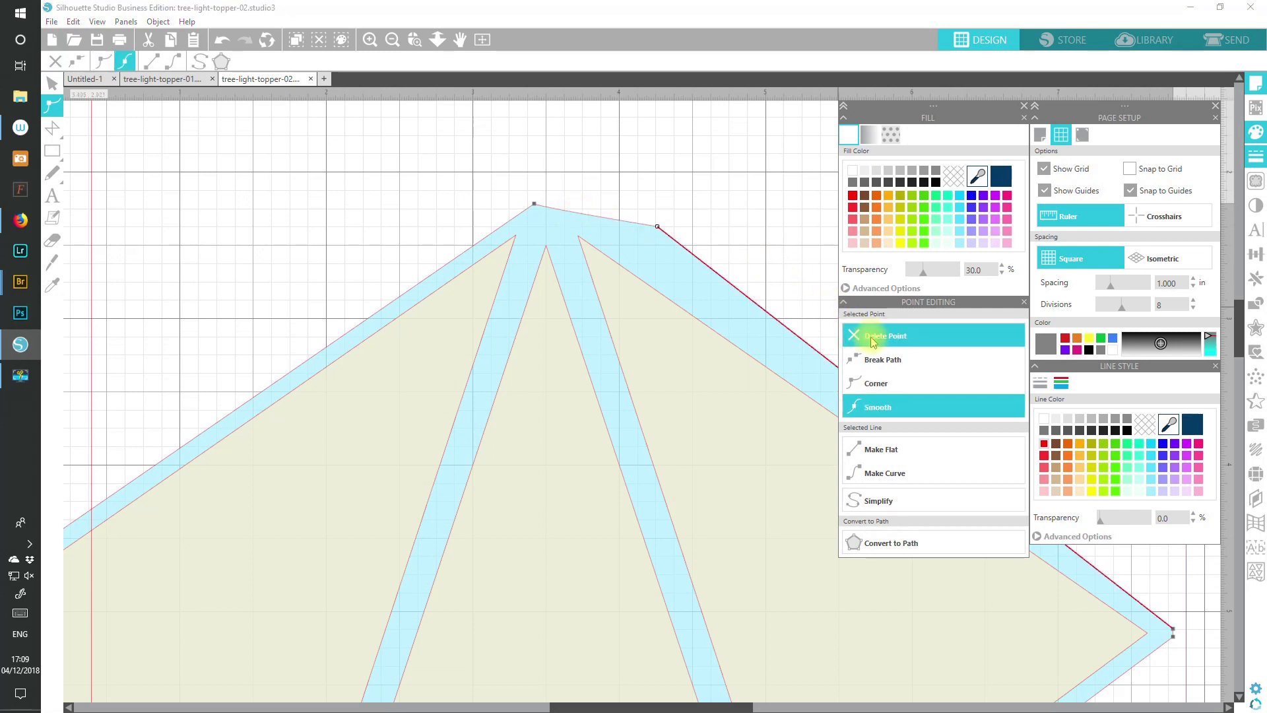
left_click_drag(535, 205, 546, 195)
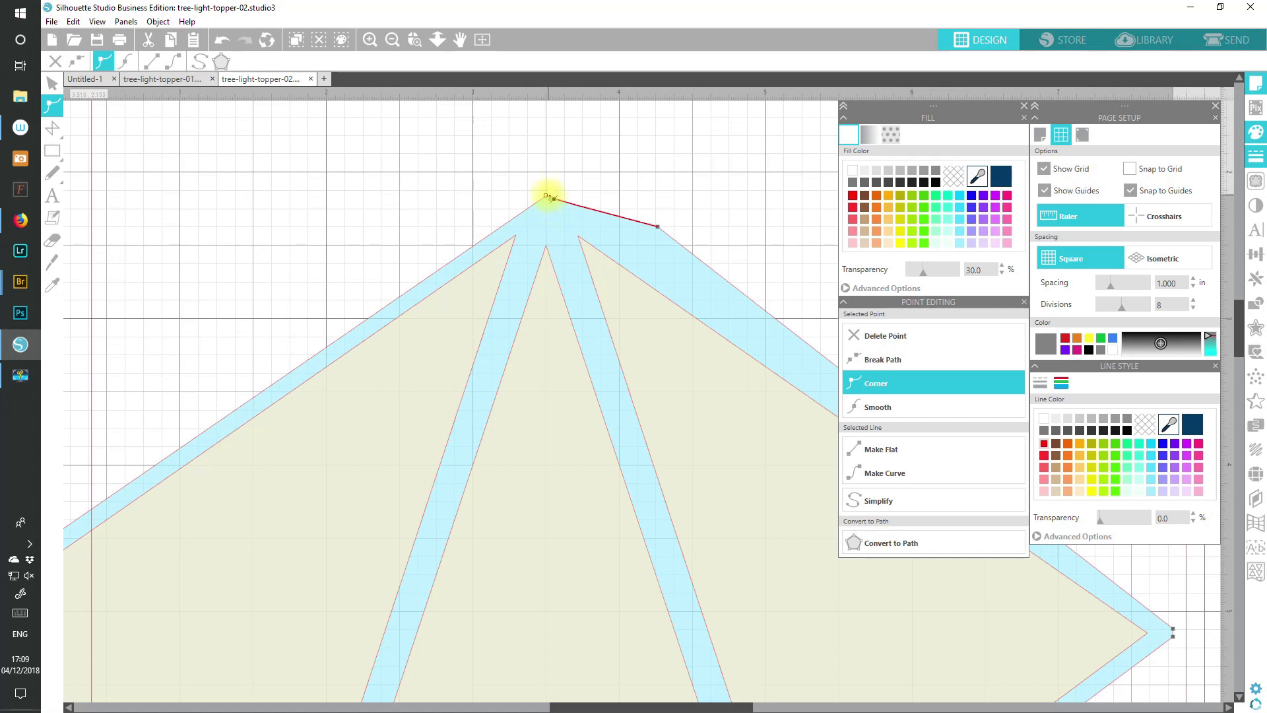
left_click(891, 456)
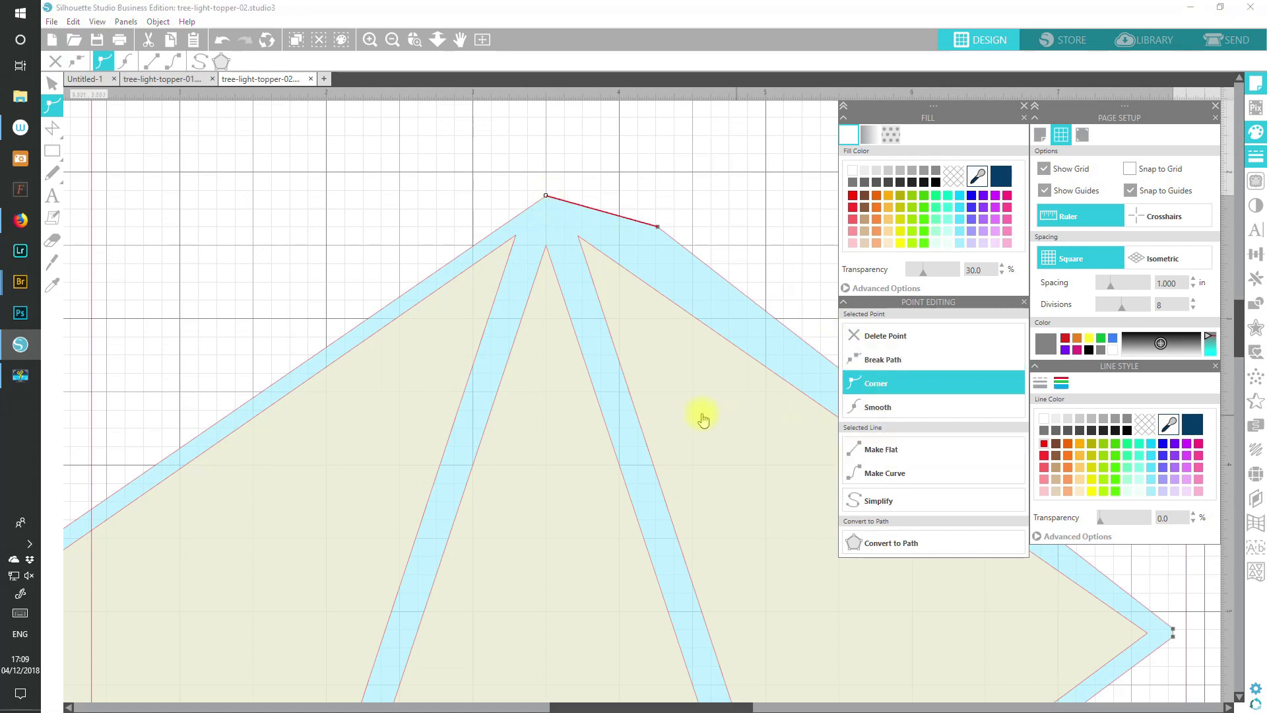
- Move the right corner's upper point up to form the tab's lower end, flatten its short edge and adjust the corner's lower point
left_click_drag(733, 706, 868, 705)
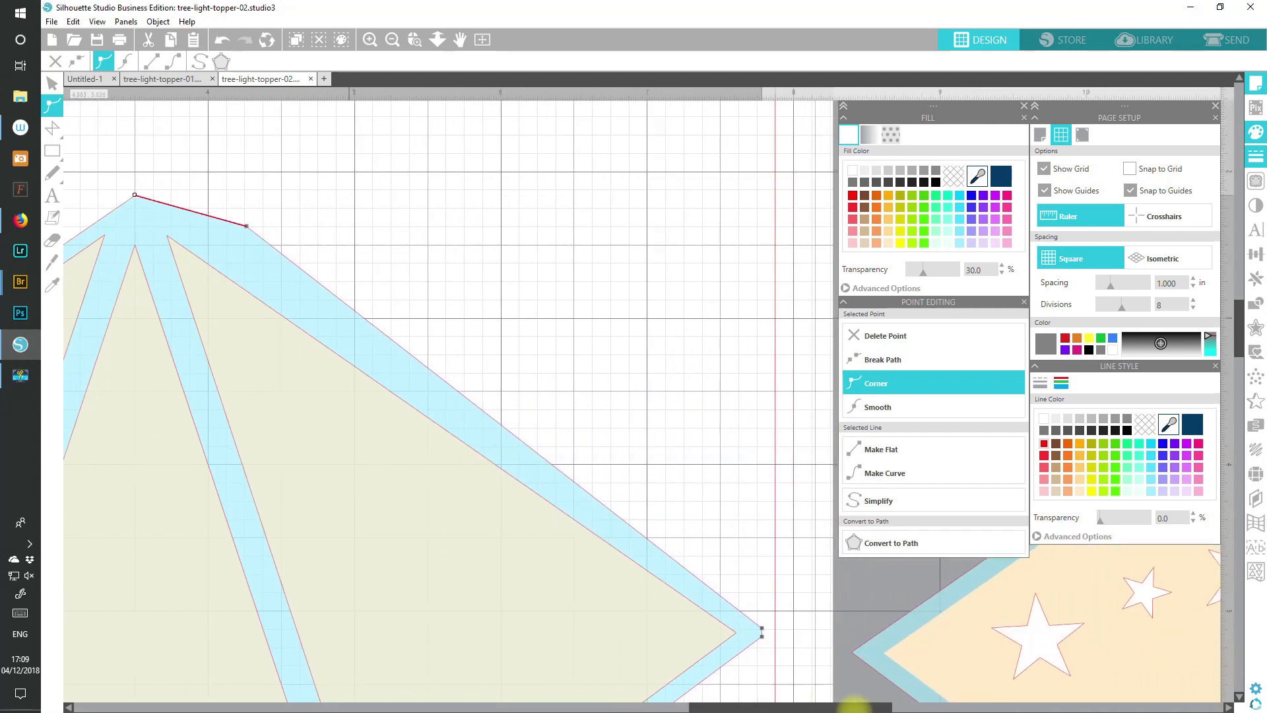
left_click(763, 631)
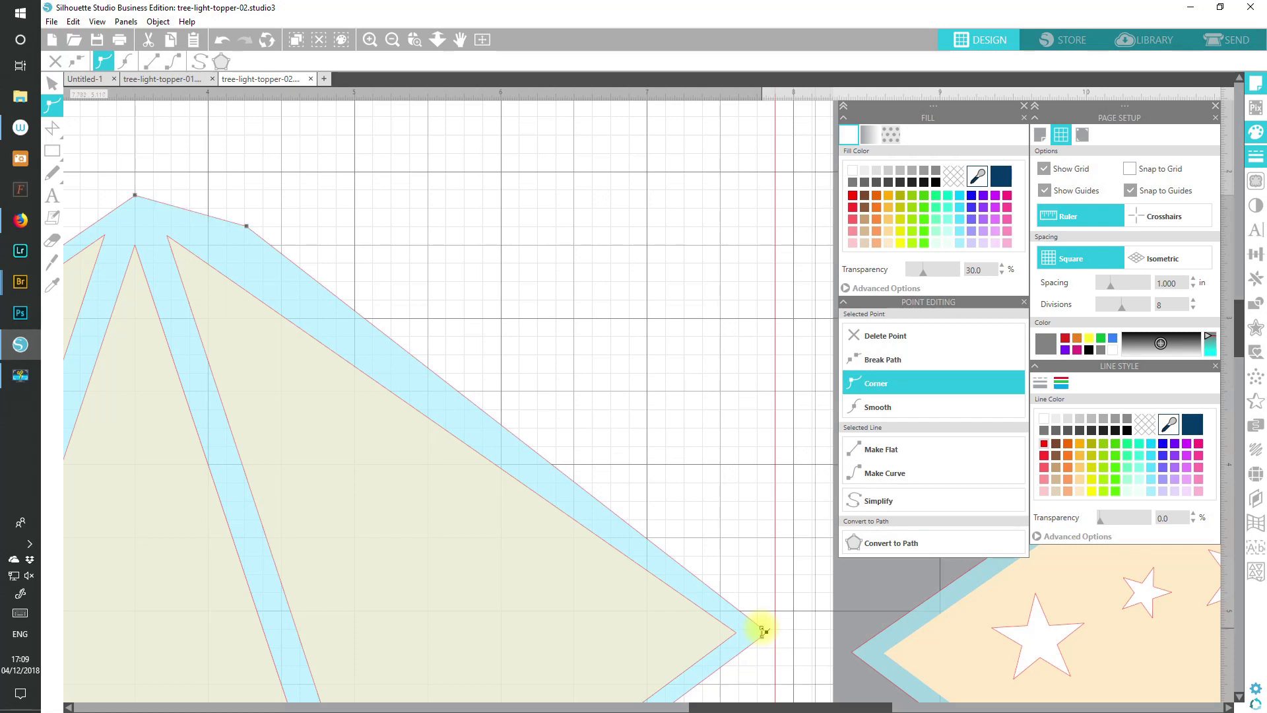
left_click_drag(763, 631, 738, 571)
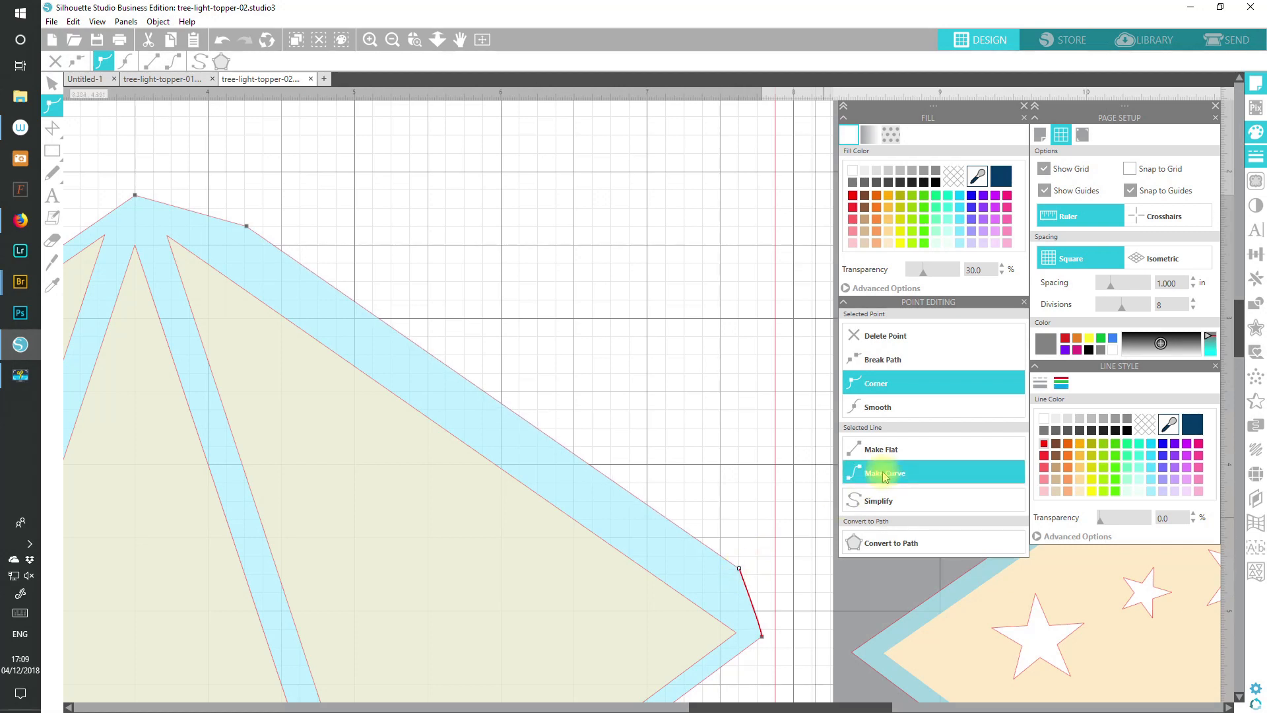
left_click(874, 454)
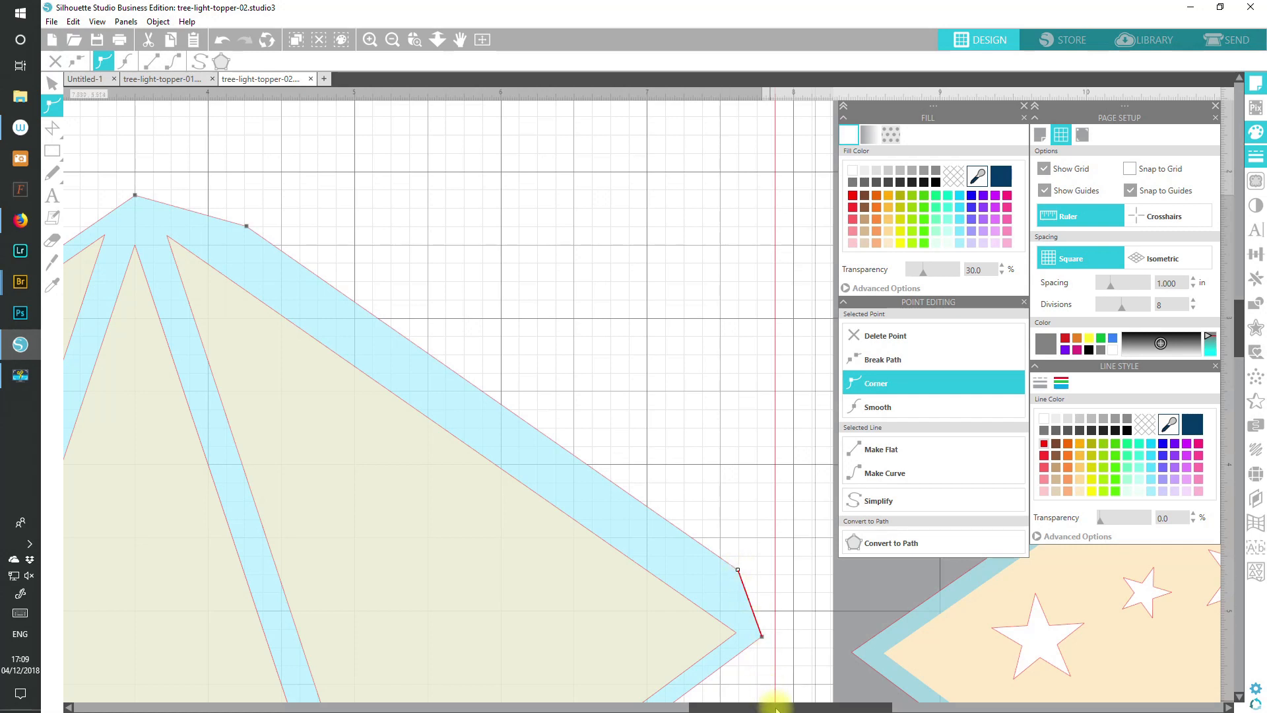
left_click(764, 638)
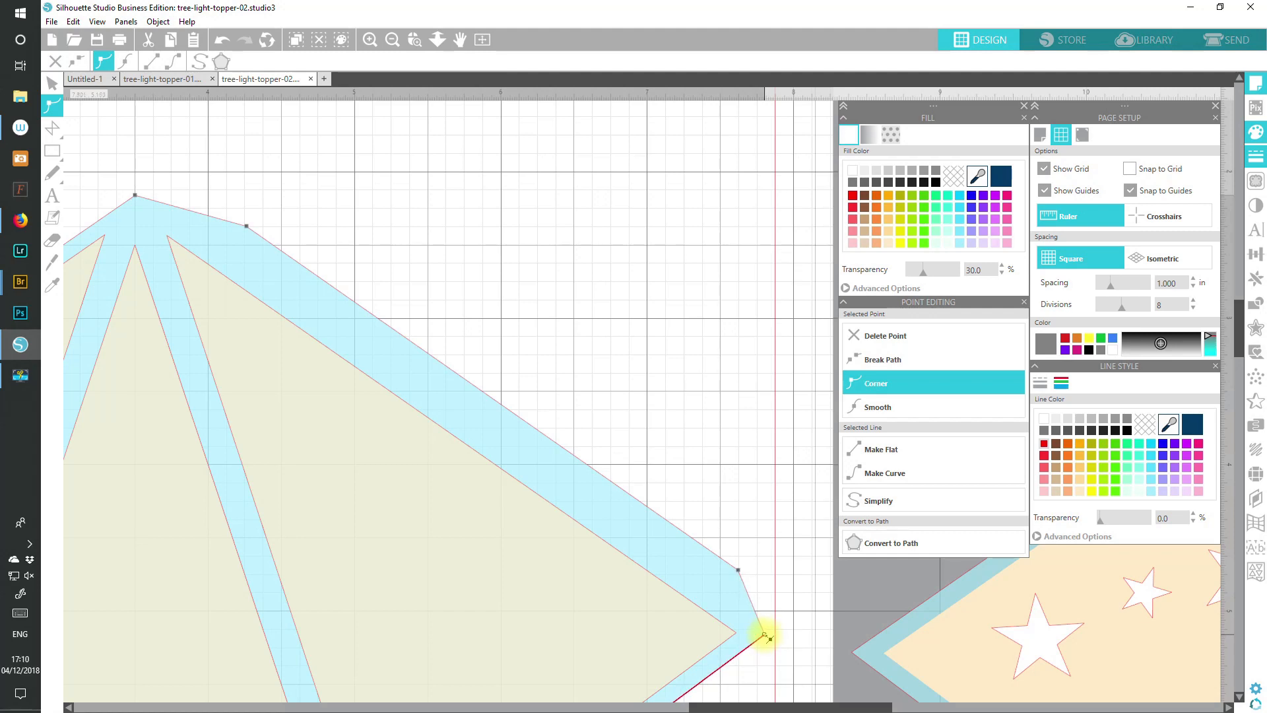
- Move the left corner's upper point outward to form a sharp tip and delete the extra point beside it
left_click_drag(779, 705, 499, 705)
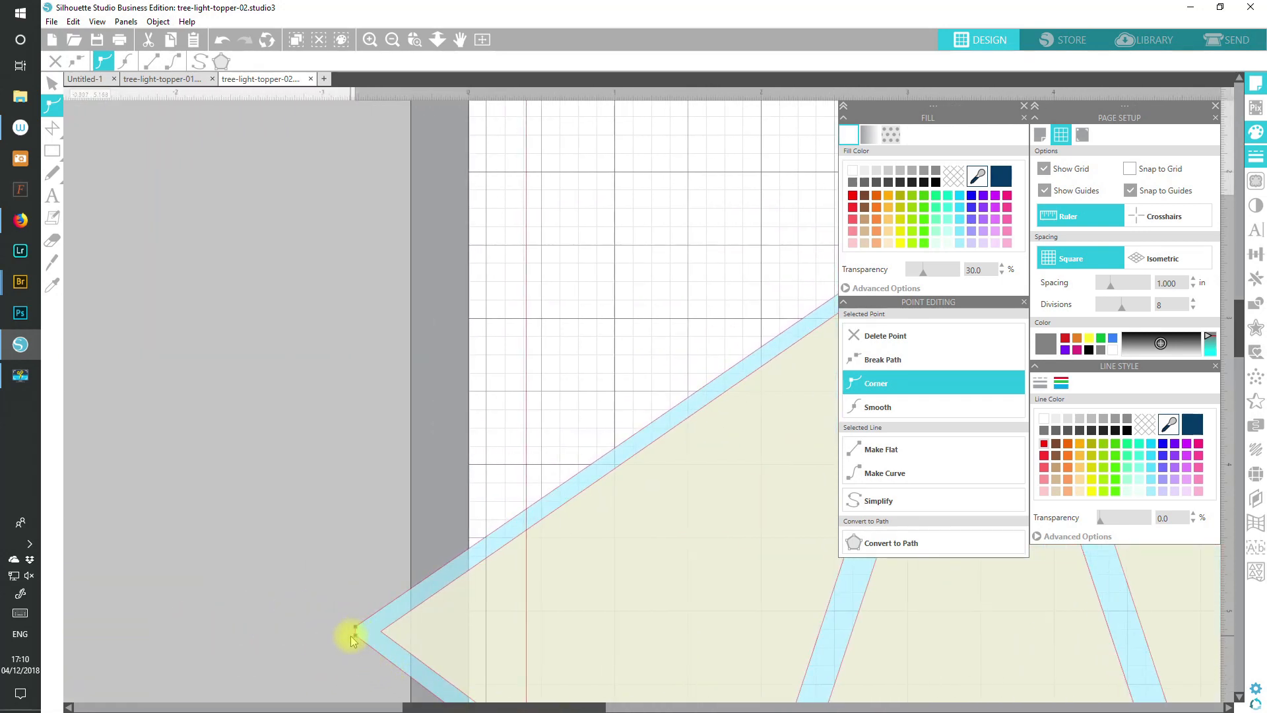
left_click_drag(354, 626, 350, 631)
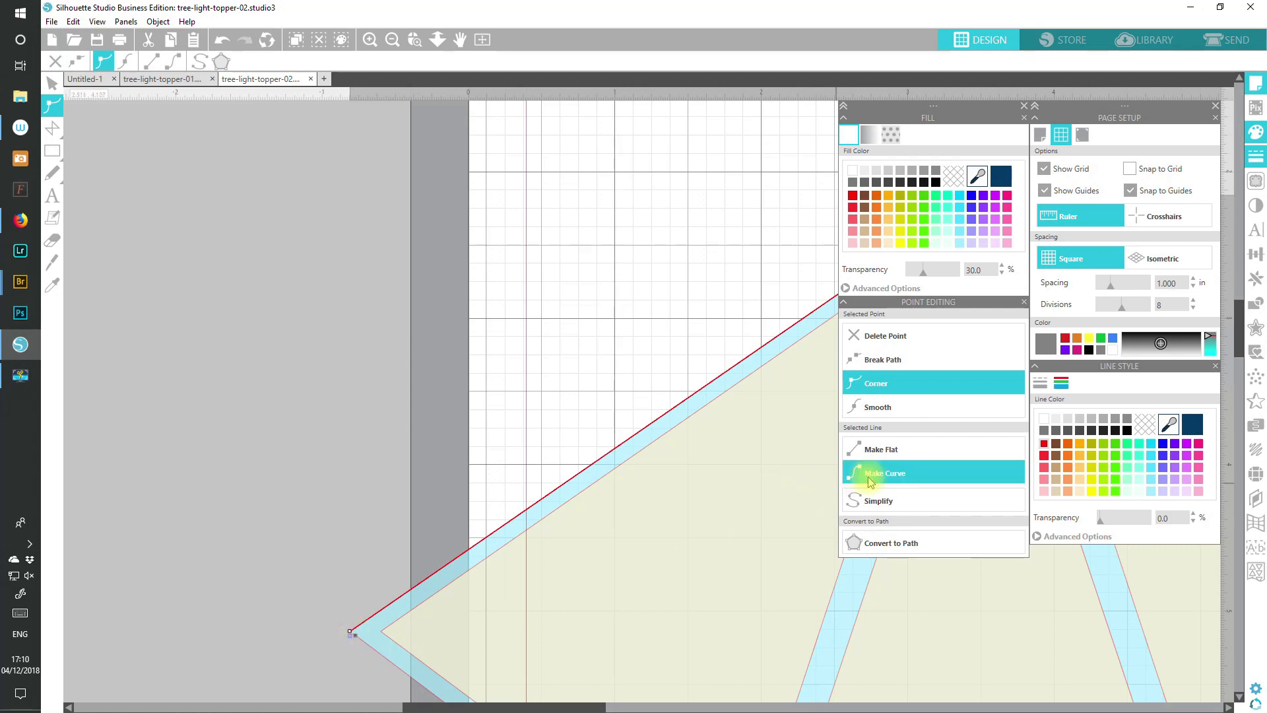
left_click(352, 632)
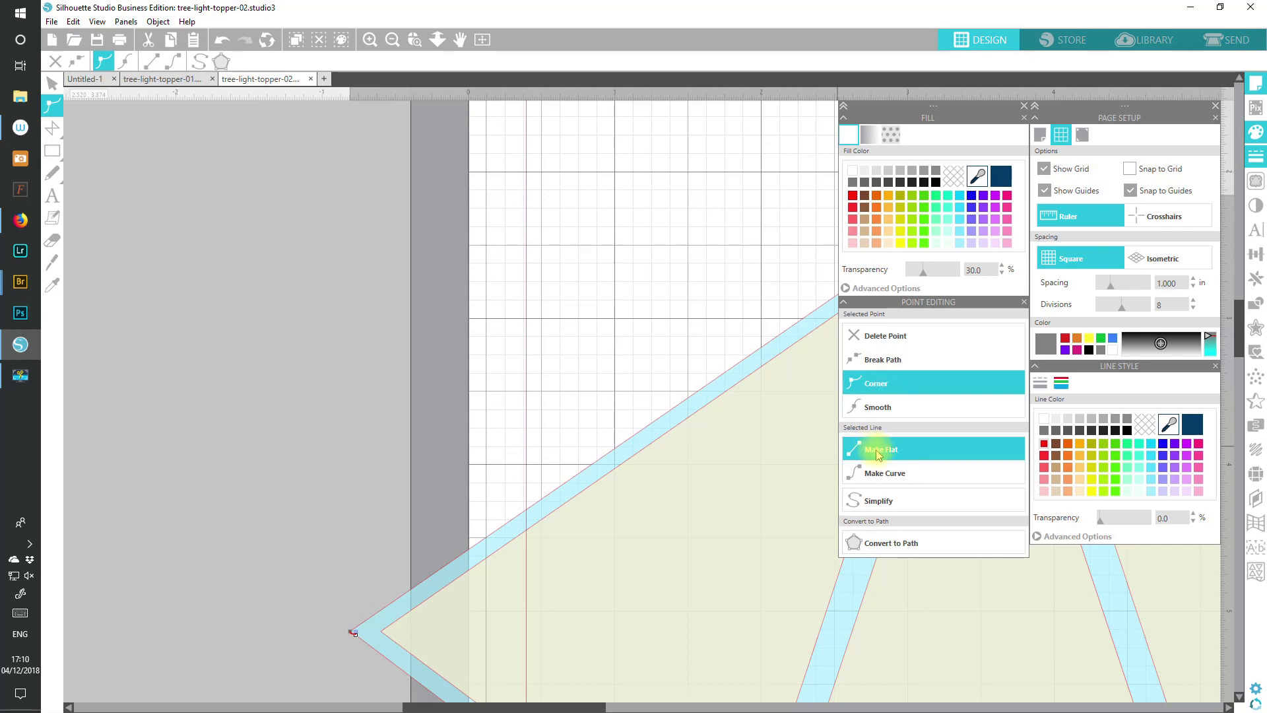
left_click(882, 334)
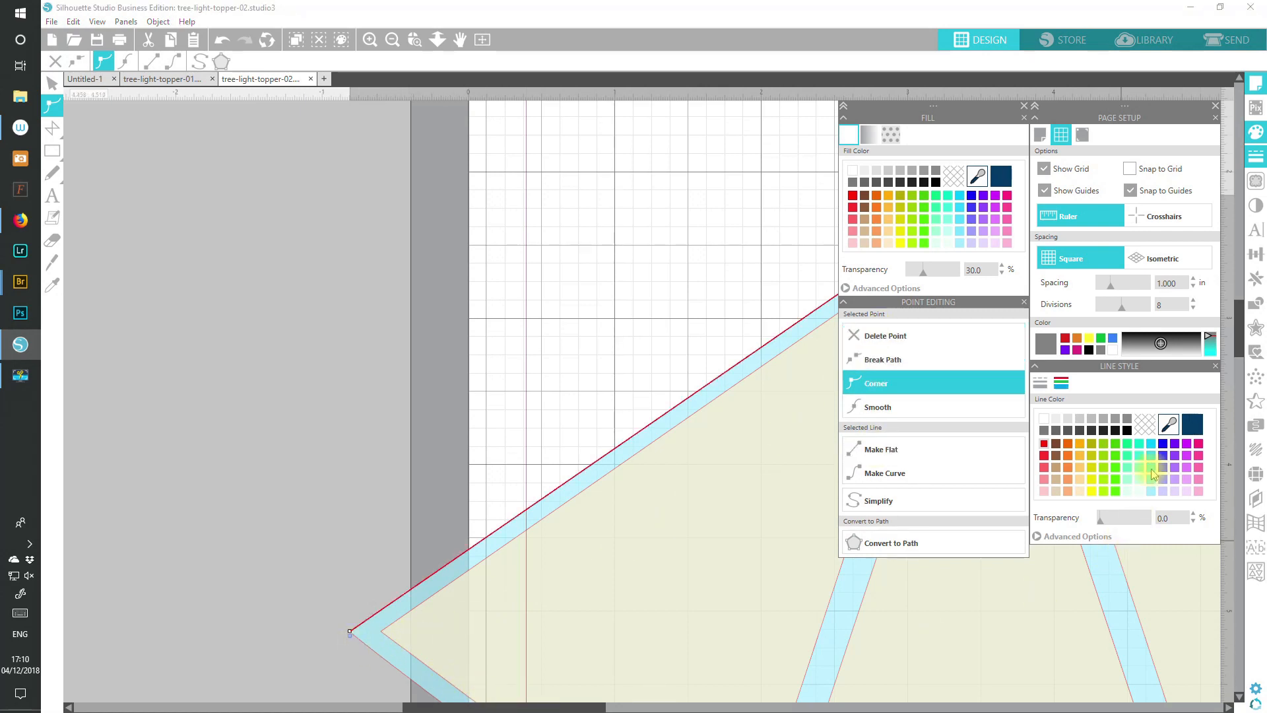
left_click_drag(1235, 355, 1240, 412)
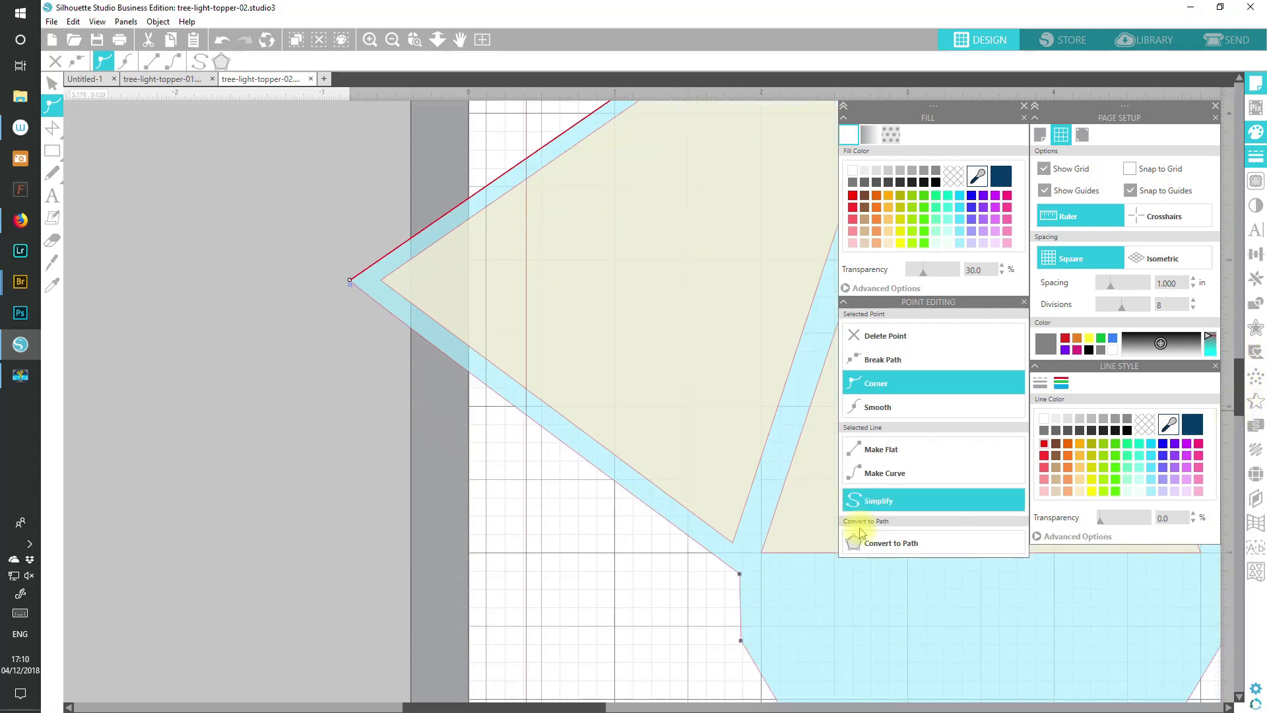
- Flatten the lower edge of the left panel's border between the sharp tip and the inner corner, and finish point editing
left_click(736, 571)
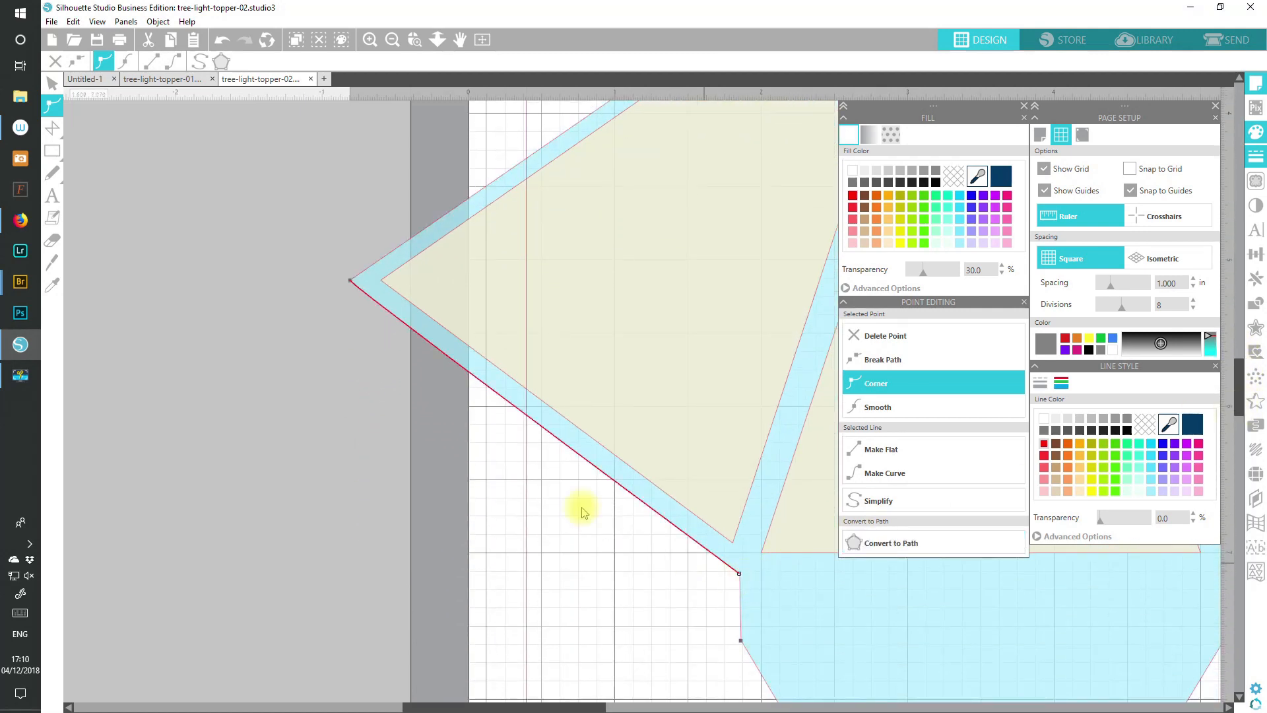
left_click(878, 451)
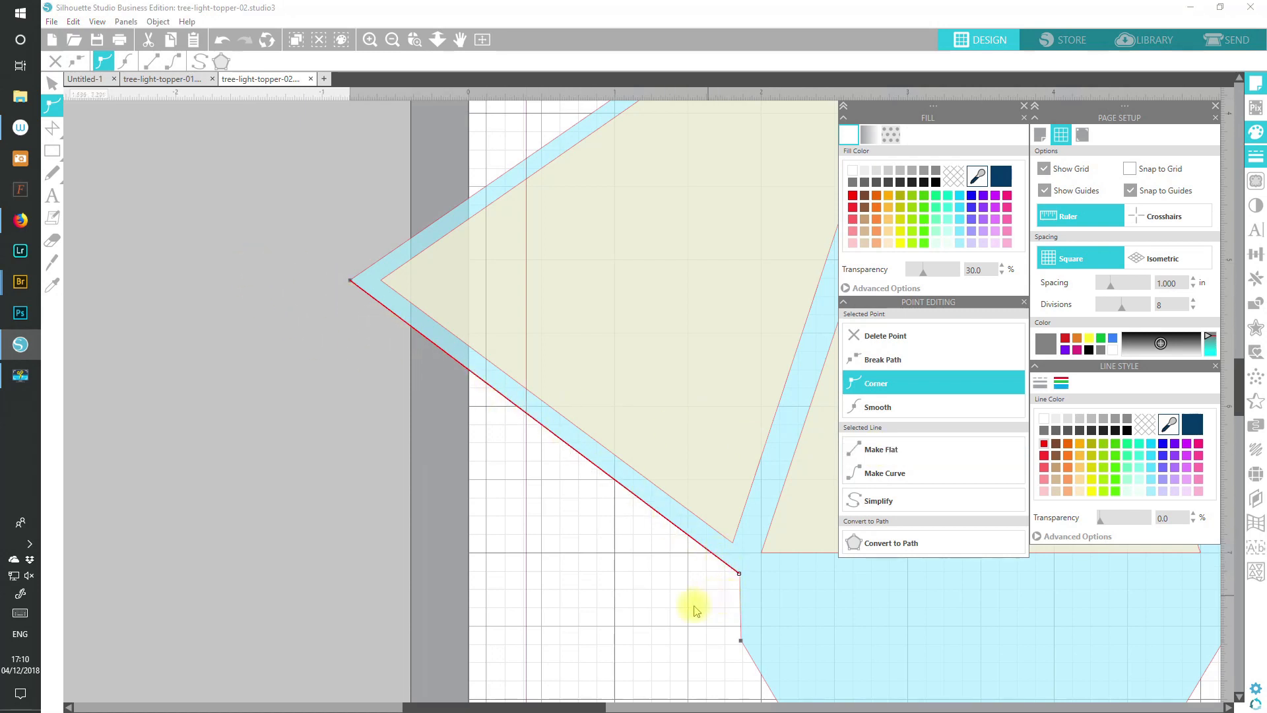
left_click_drag(558, 706, 675, 706)
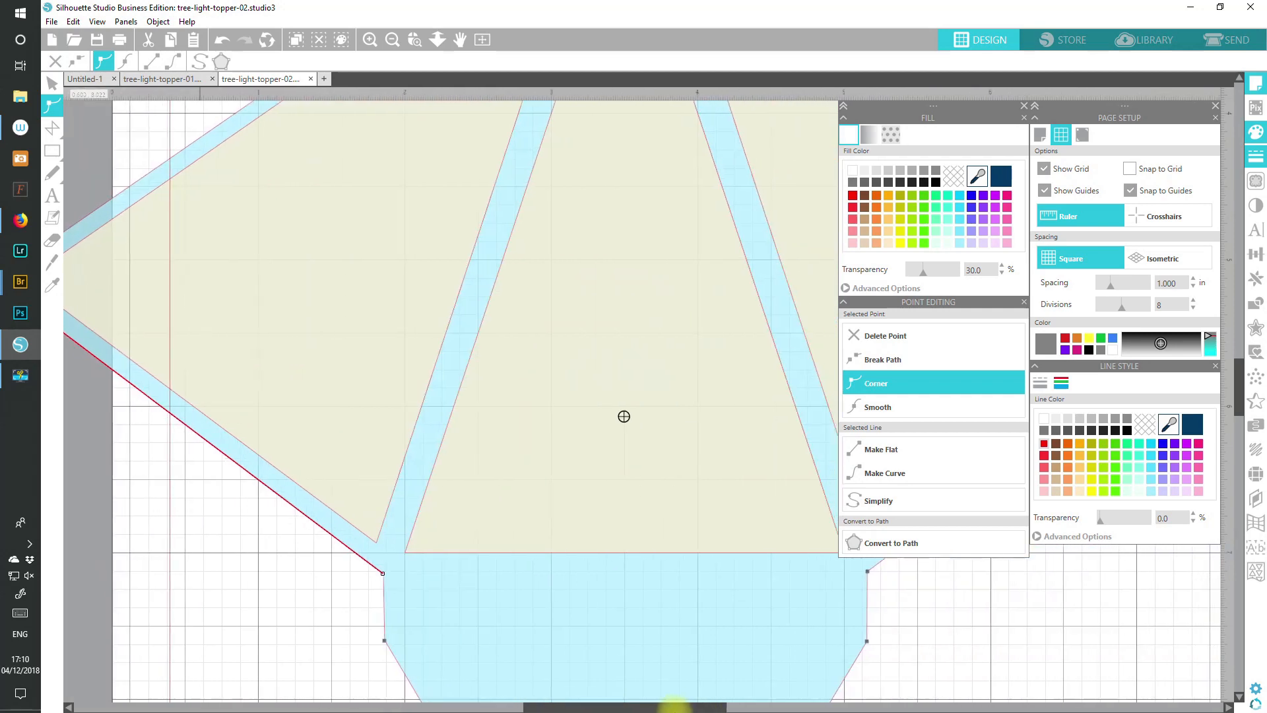
left_click(393, 41)
left_click(1024, 304)
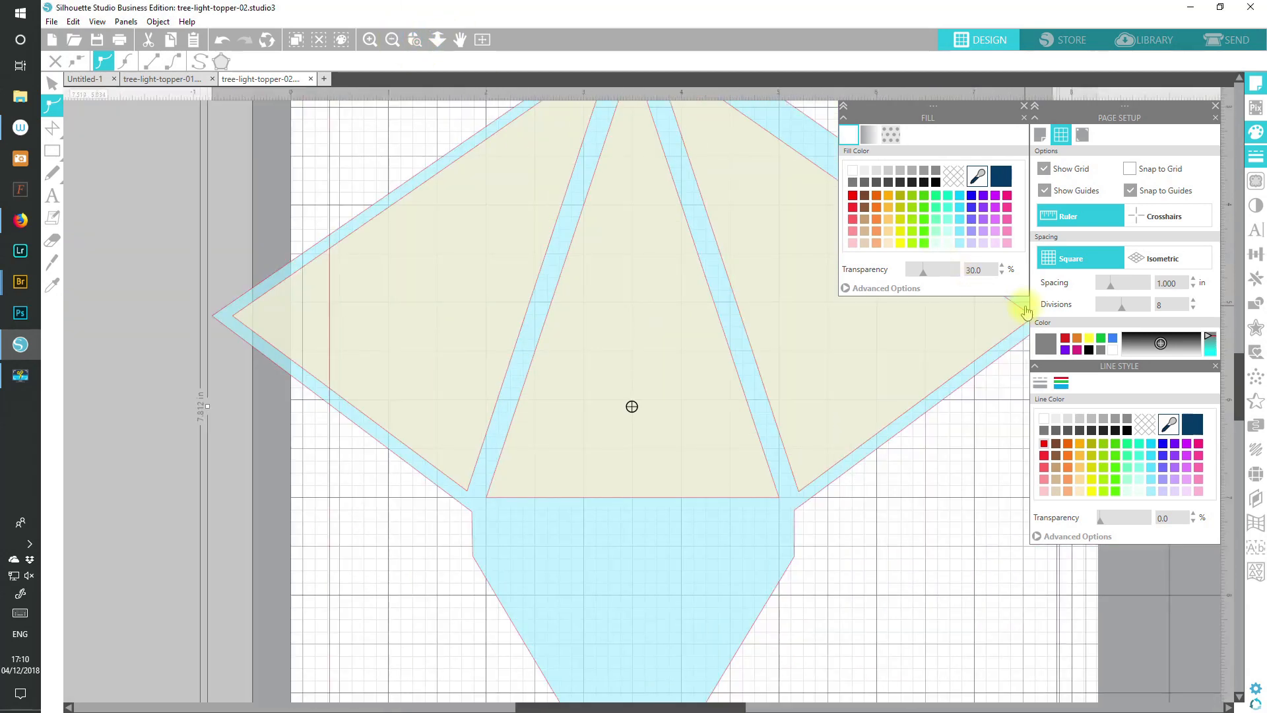
- Try blue as the outer border's line color, restore red and deselect the shape
left_click_drag(541, 706, 607, 706)
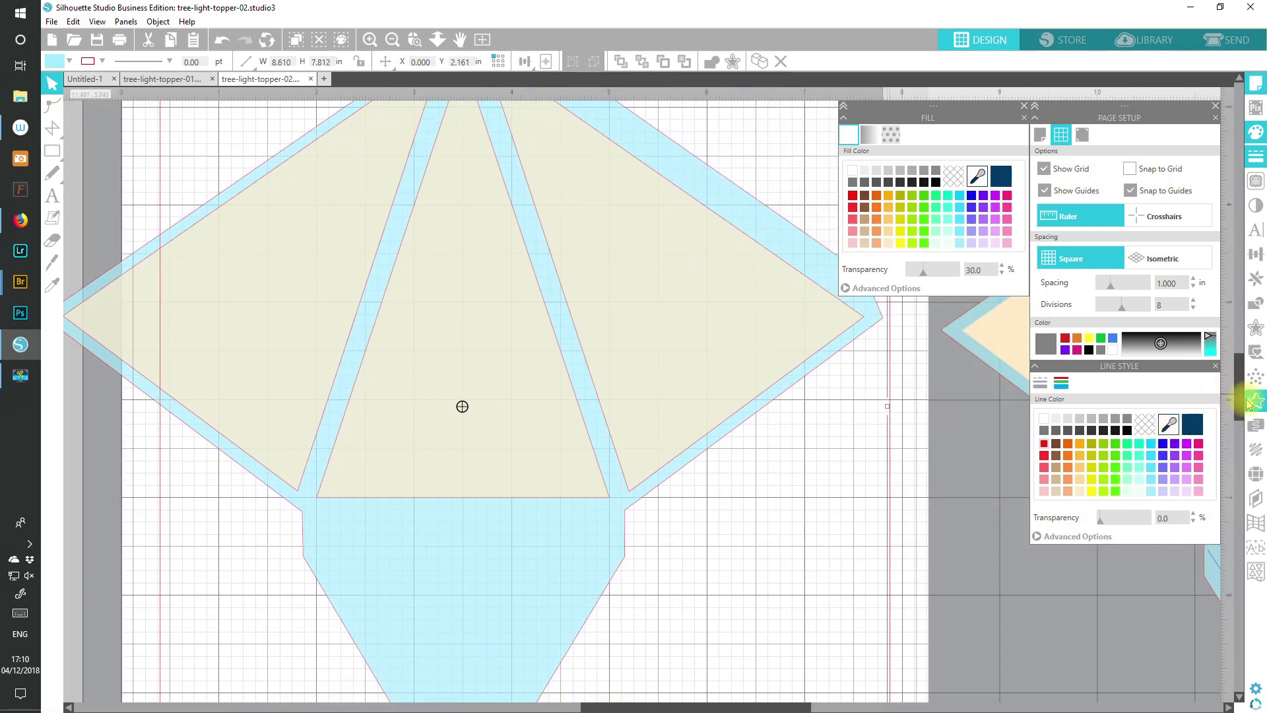
mouse_move(1241, 402)
left_mouse_down()
mouse_move(1233, 375)
mouse_move(1237, 385)
left_mouse_up()
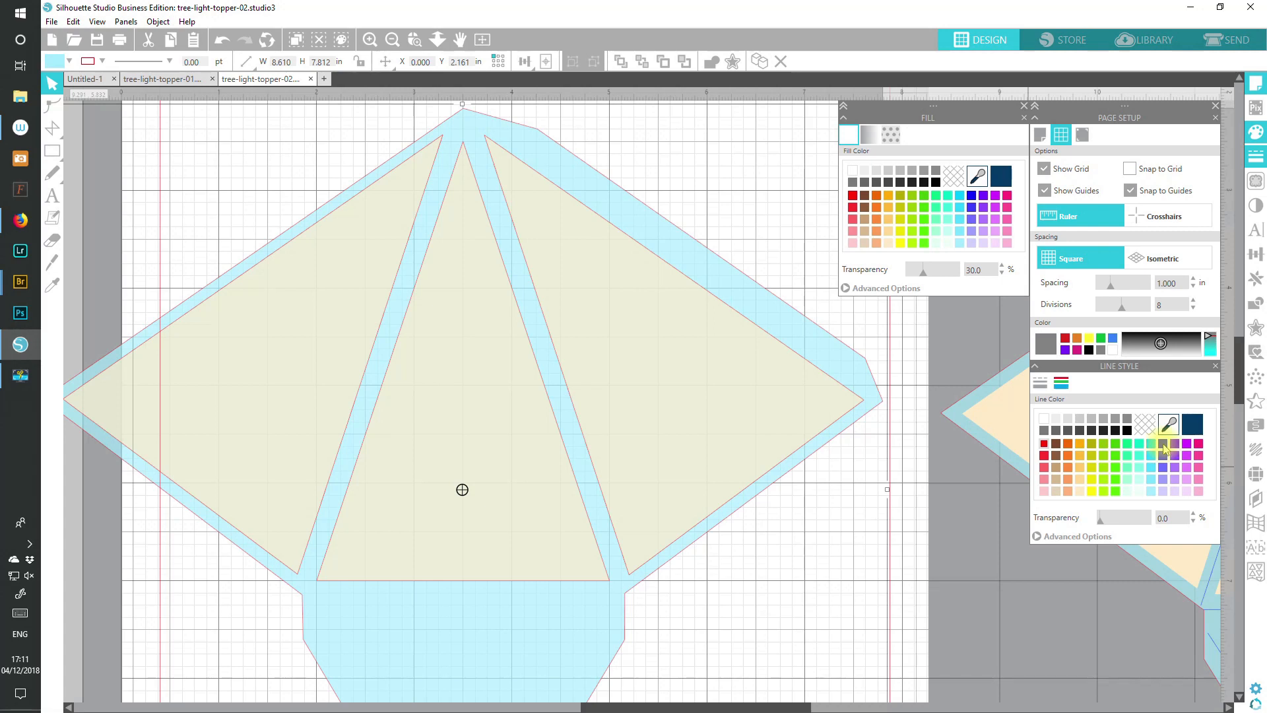
left_click(1164, 446)
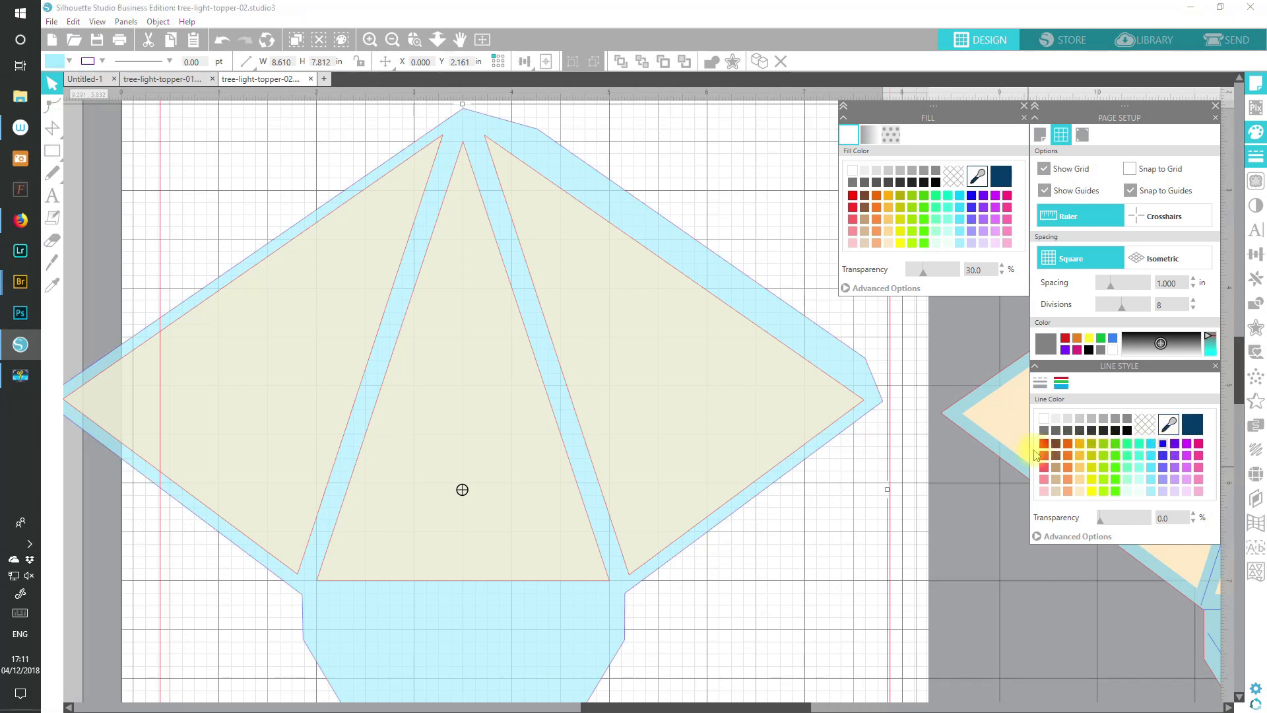
left_click(1044, 443)
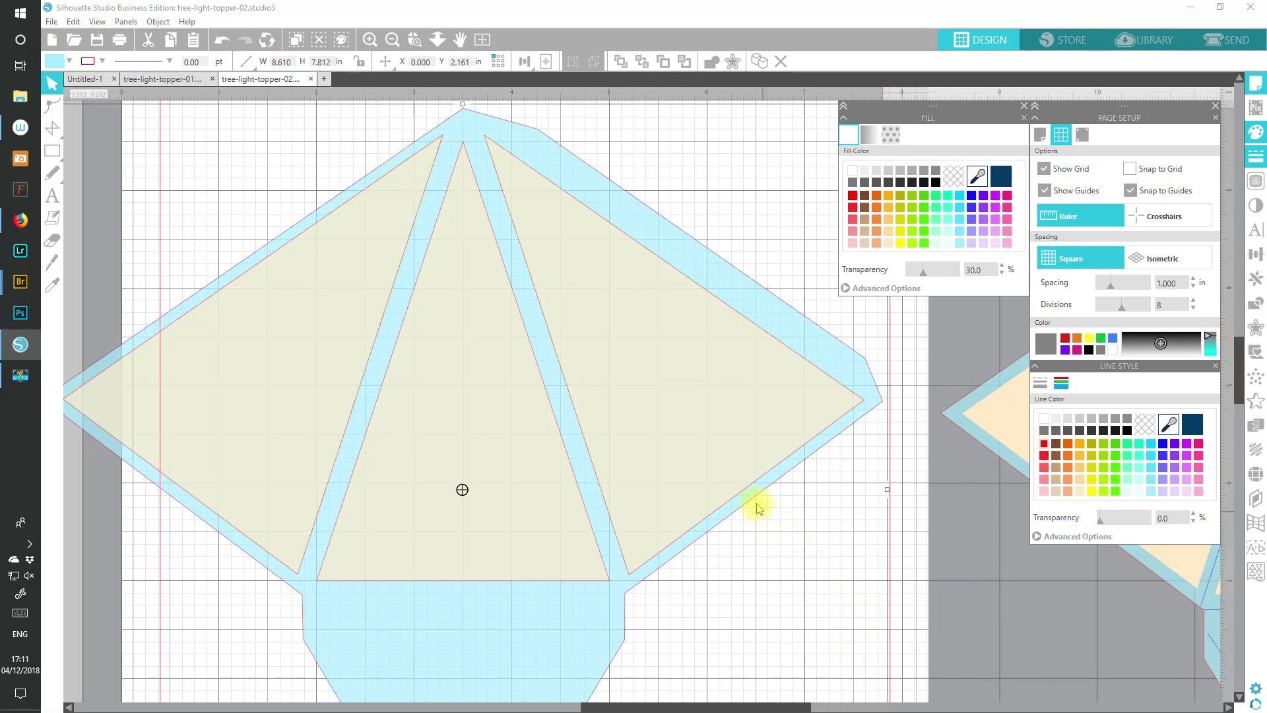
left_click(1051, 579)
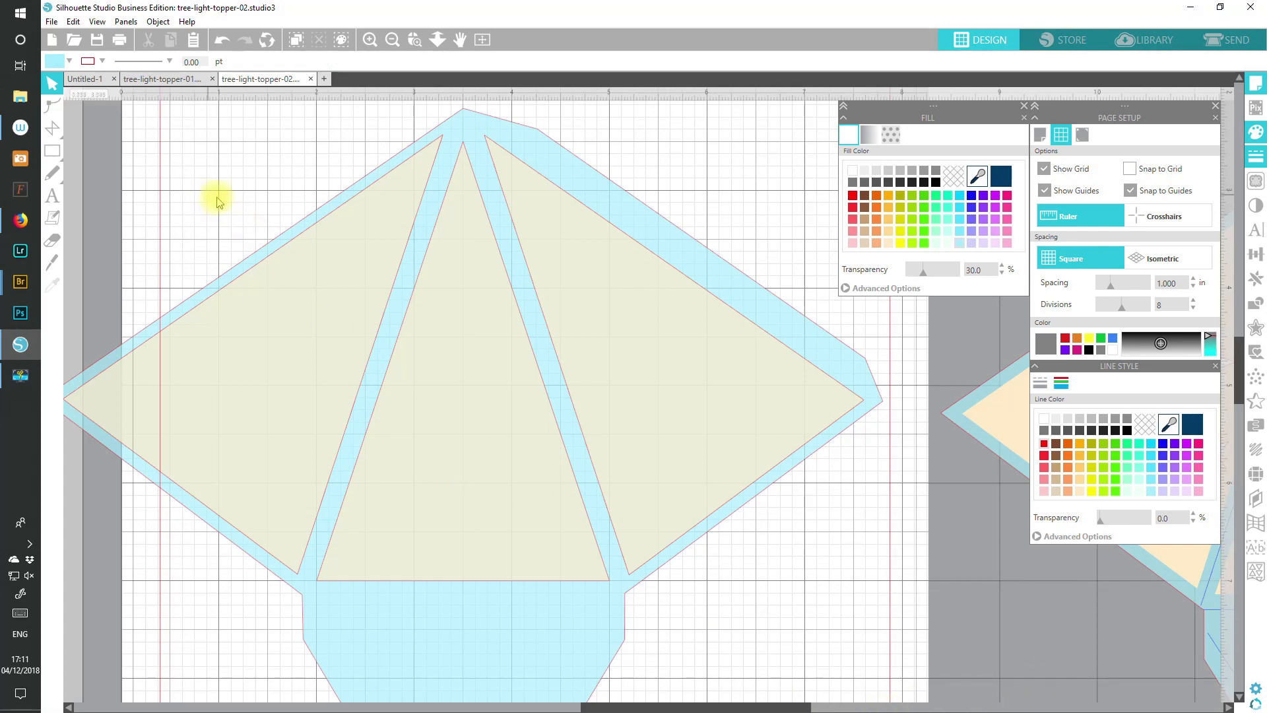
- Make the outlines of all three inner triangular panels transparent and deselect them
left_click(329, 259)
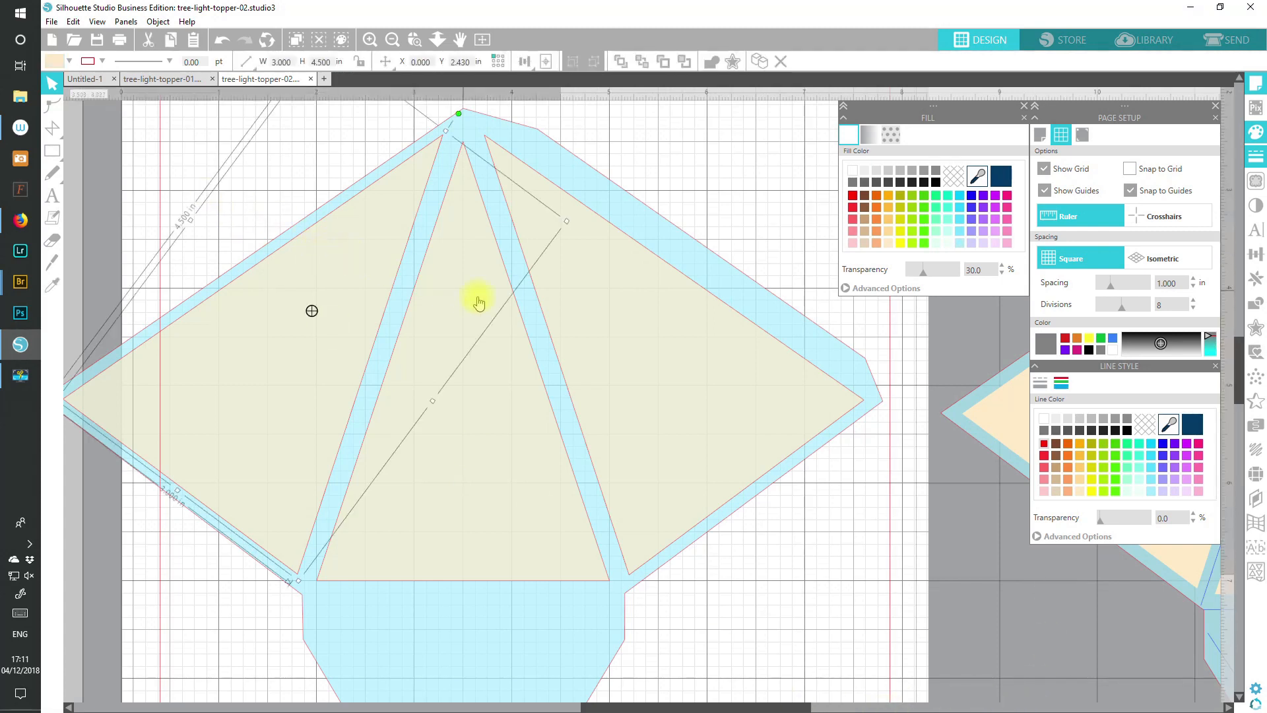
left_click(492, 381)
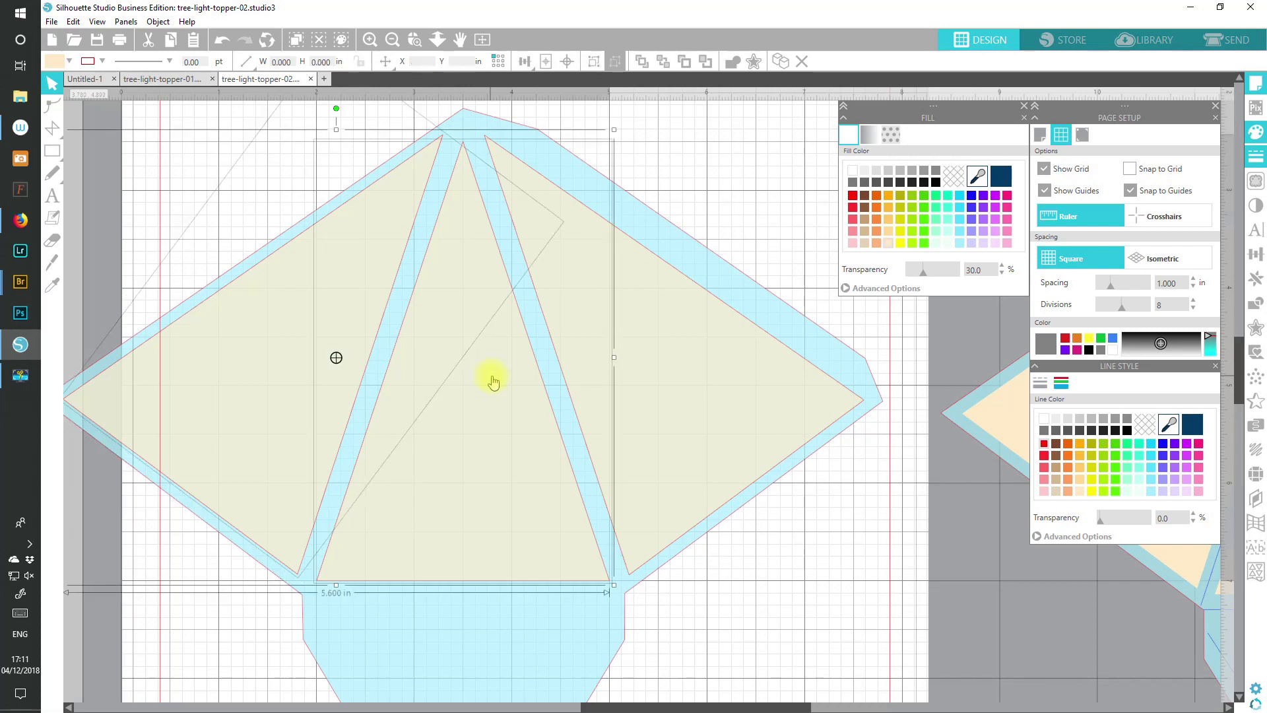
left_click(694, 405)
left_click(1146, 424)
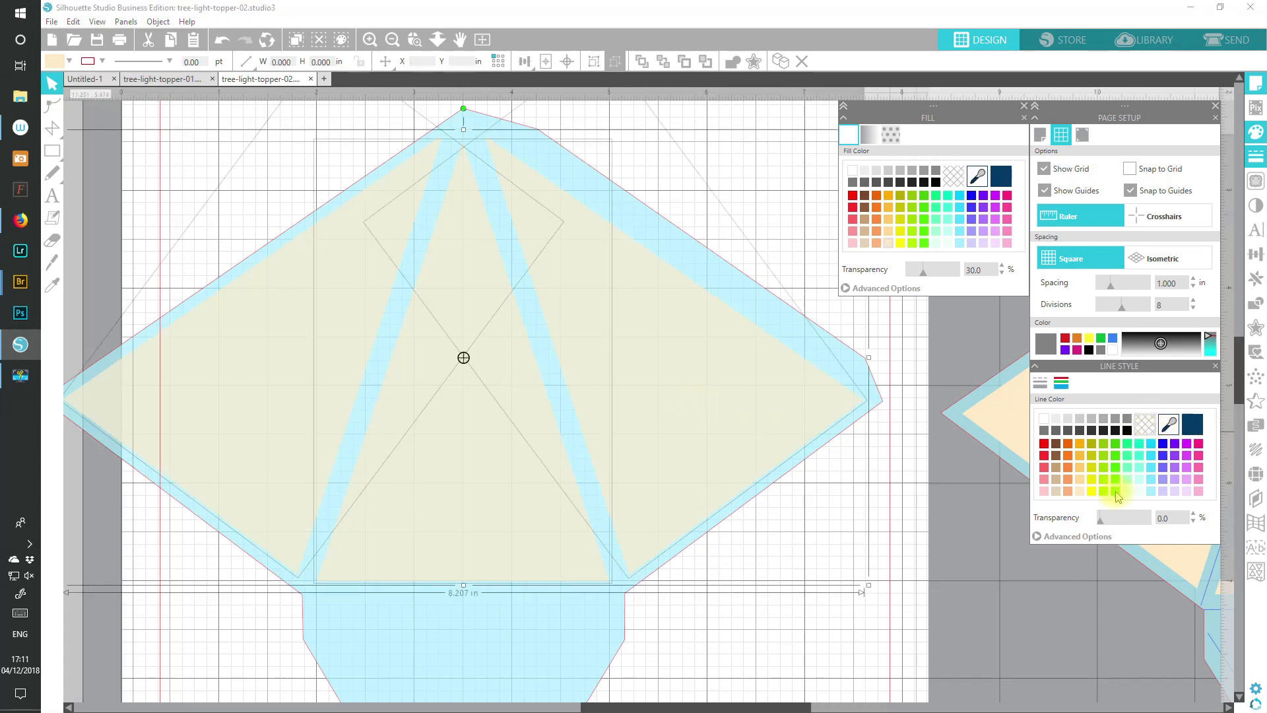
left_click(945, 550)
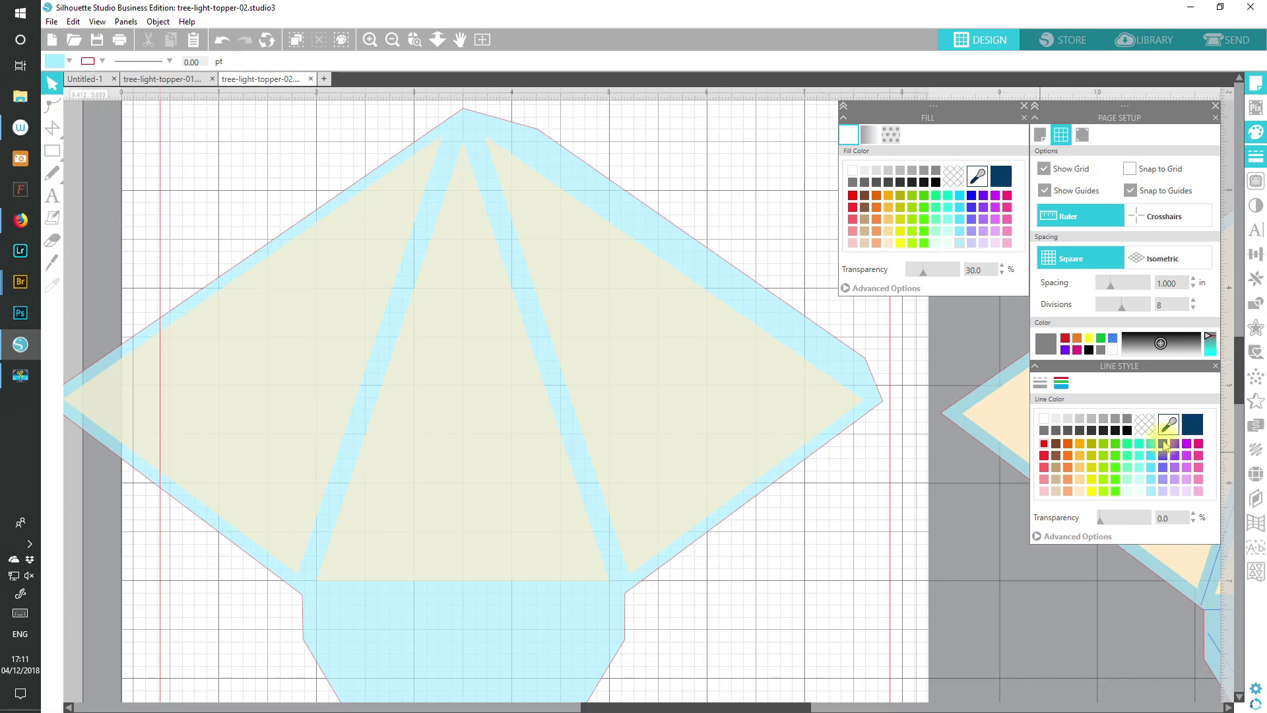
- Set the line color to blue and draw a straight fold line from the border's left inner corner to the apex, about 1.61 by 4.88 in
left_click(1163, 443)
left_click(53, 128)
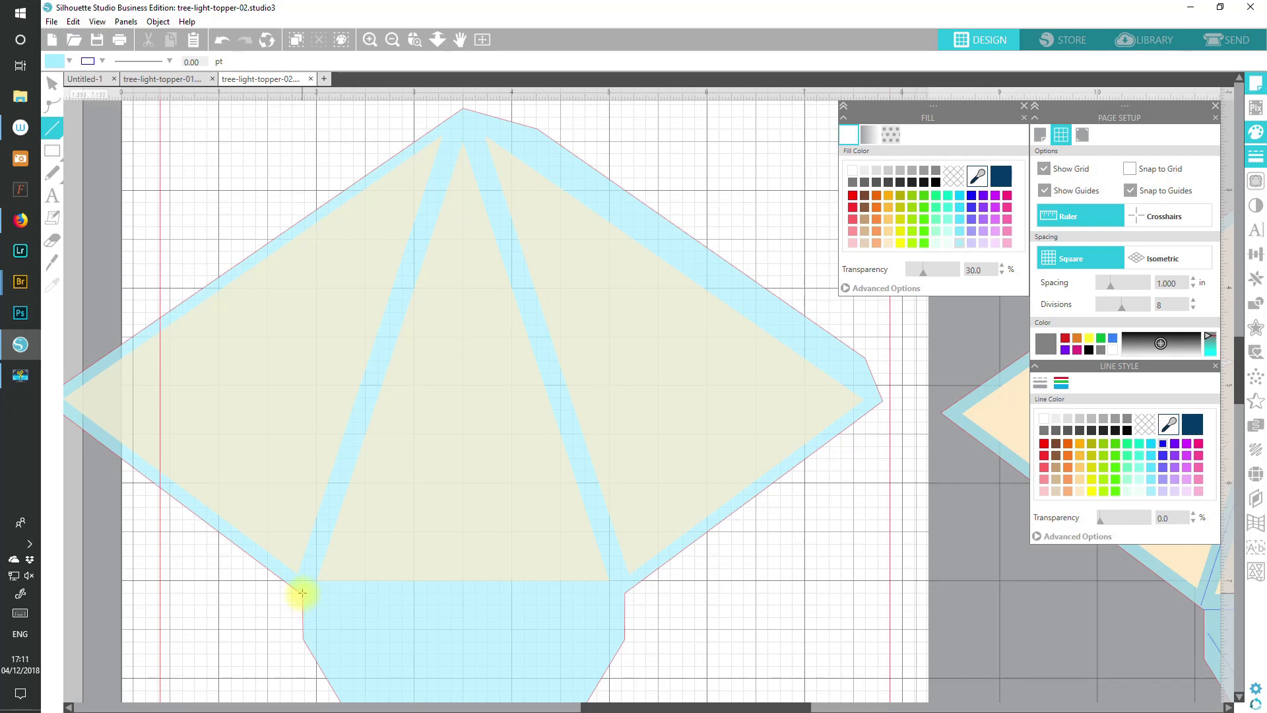
left_click_drag(302, 593, 459, 117)
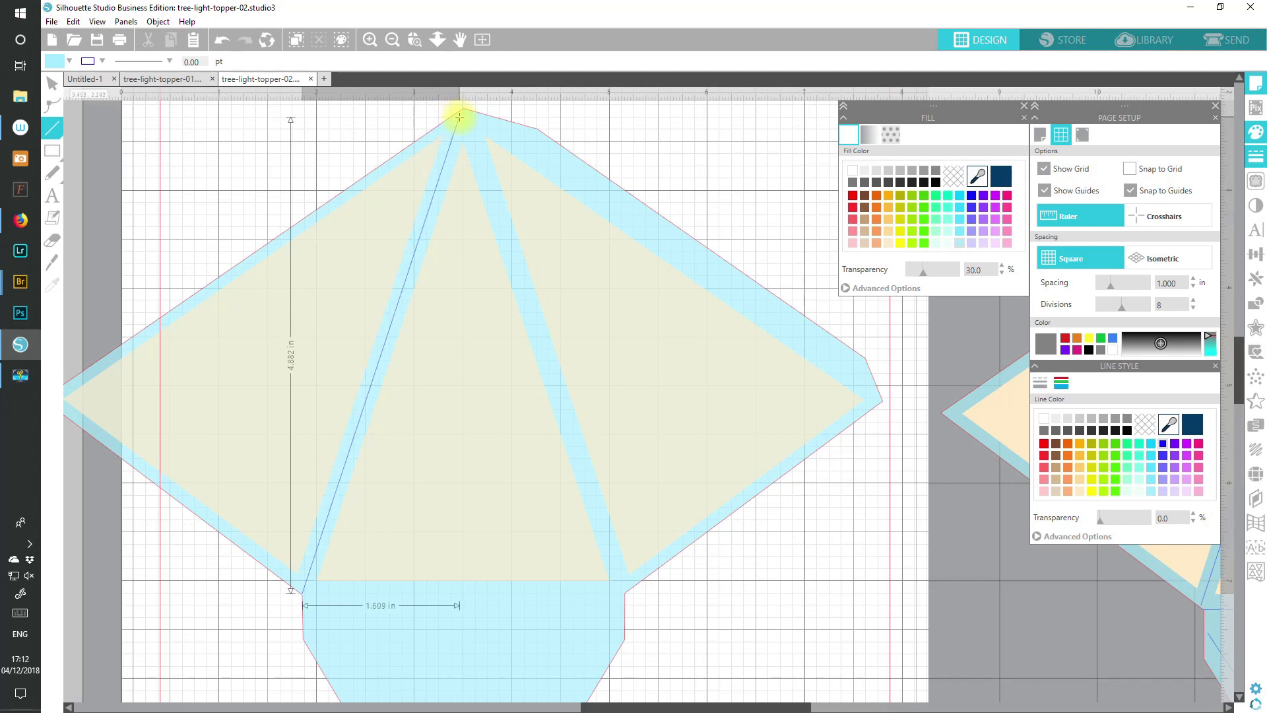
left_click_drag(459, 117, 462, 114)
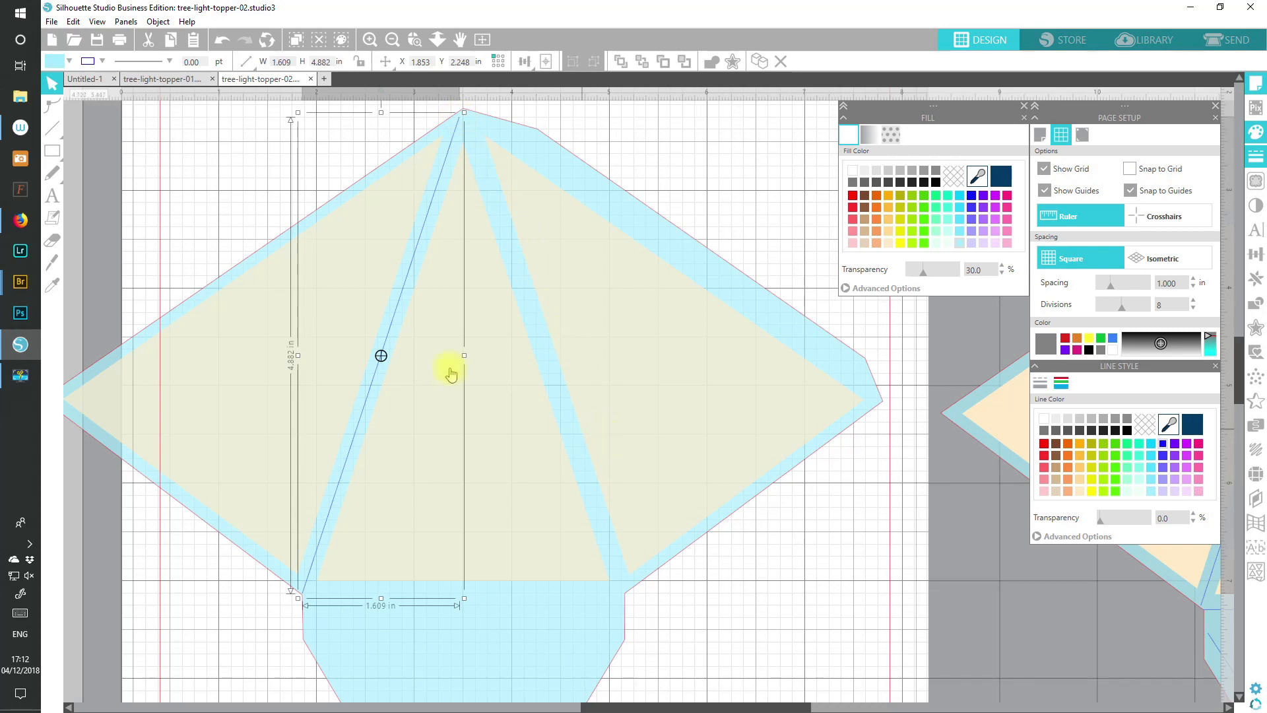
- Draw a straight fold line from the border's right inner corner to the apex, about 1.62 by 4.88 in
left_click(74, 131)
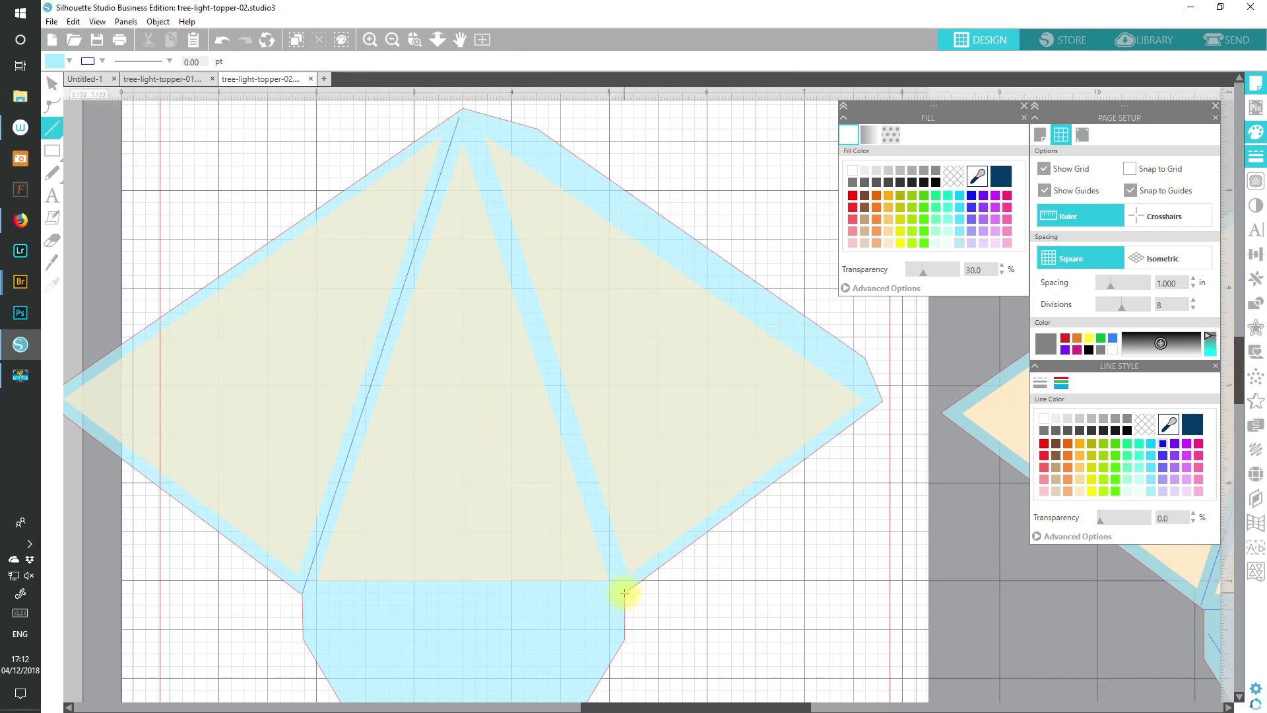
mouse_move(624, 593)
left_mouse_down()
mouse_move(509, 176)
mouse_move(466, 117)
left_mouse_up()
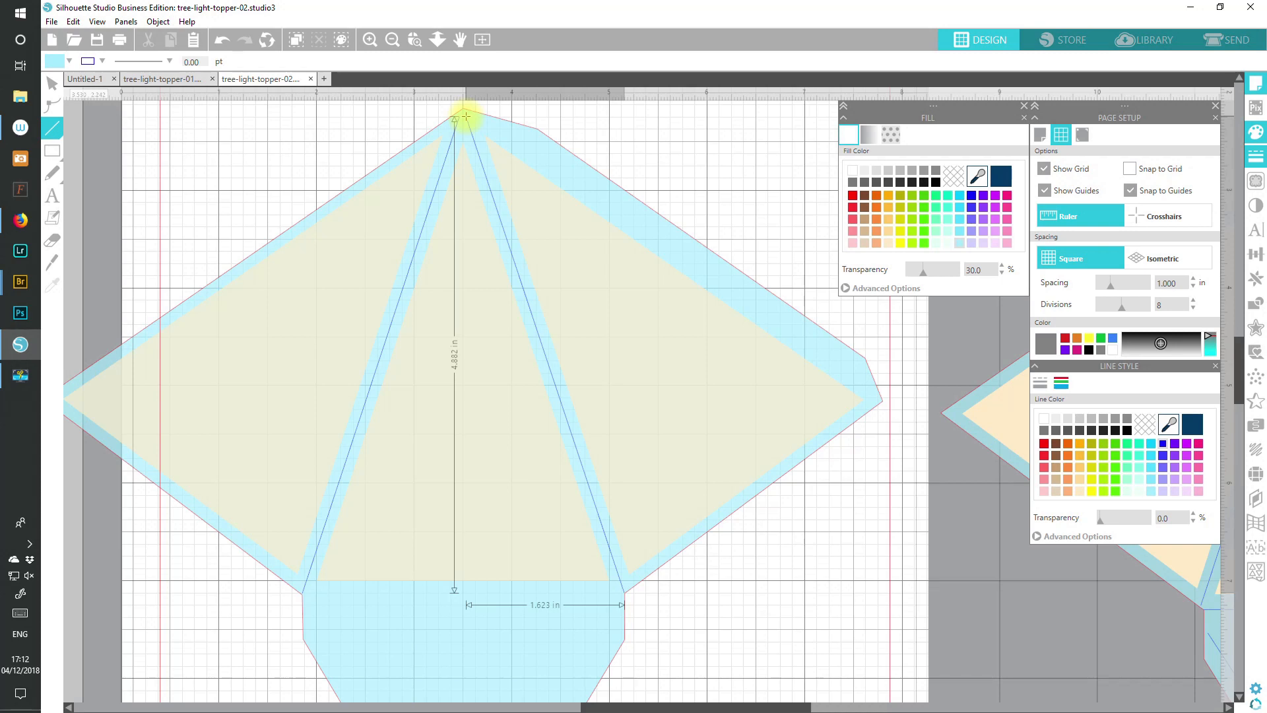
left_click_drag(466, 117, 466, 116)
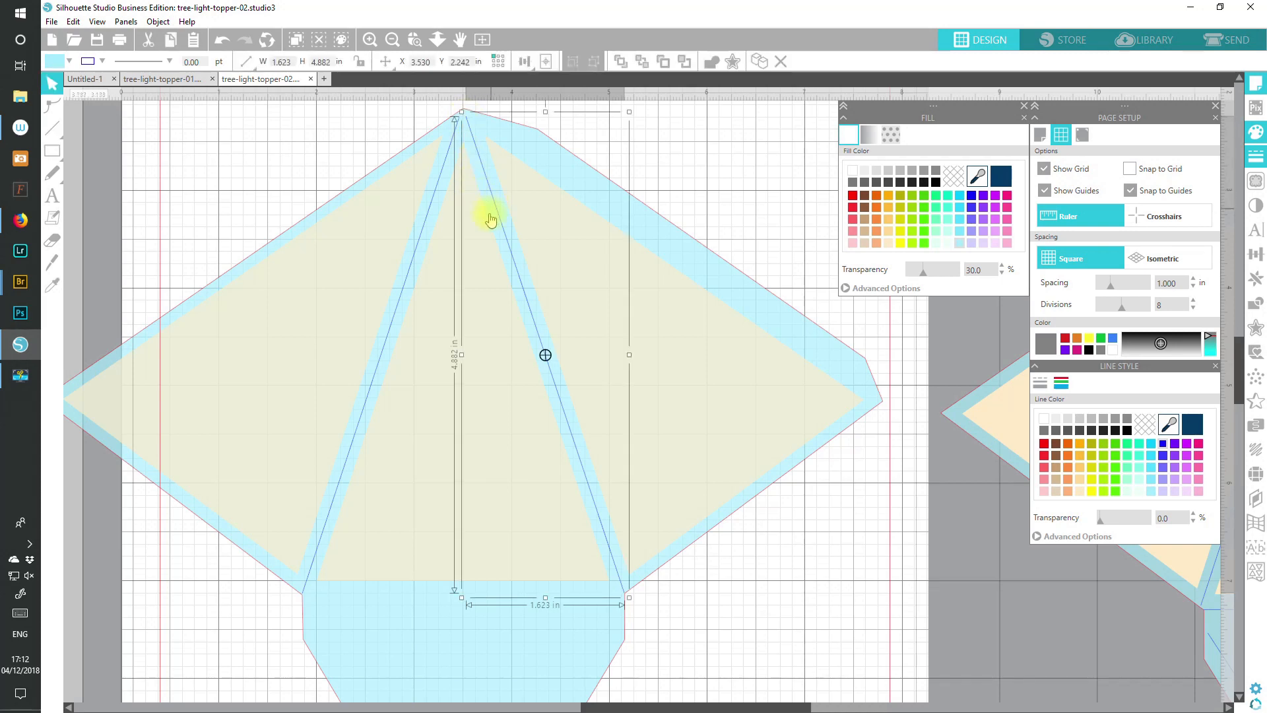
- Draw a straight fold line between the right tip and the apex along the side tab, about 3.98 by 2.79 in
left_click(52, 128)
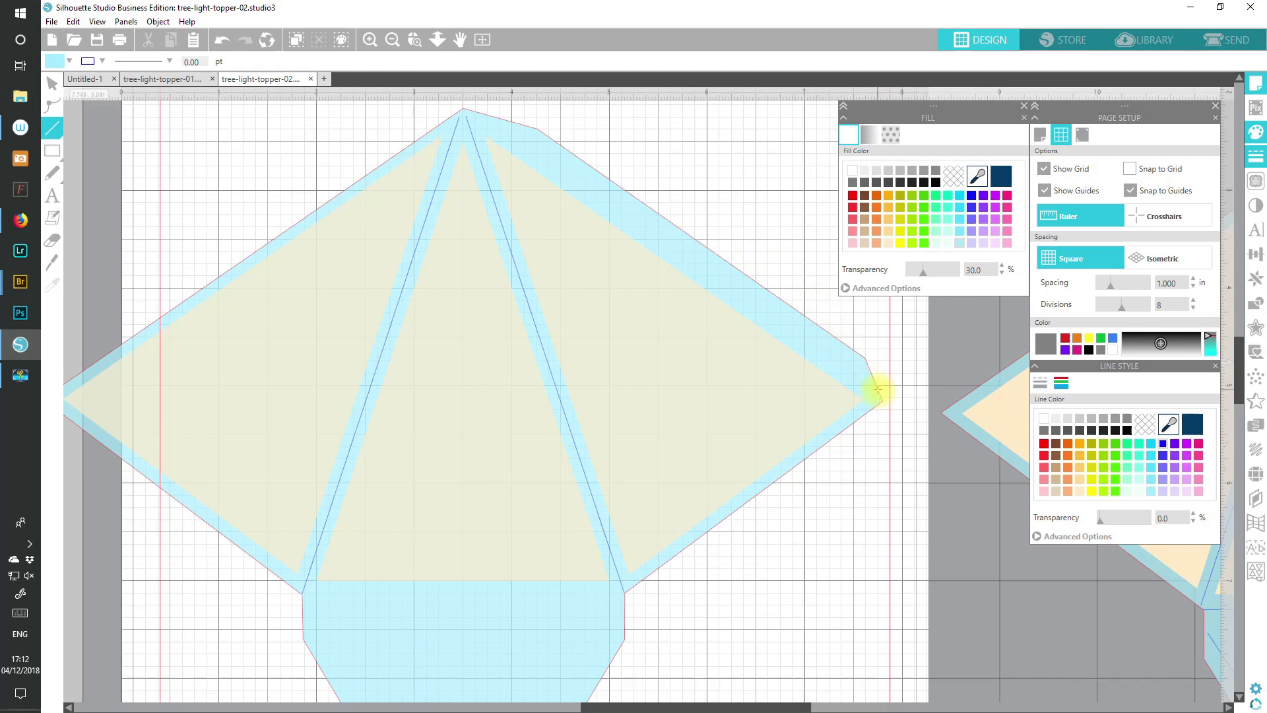
left_click(878, 389)
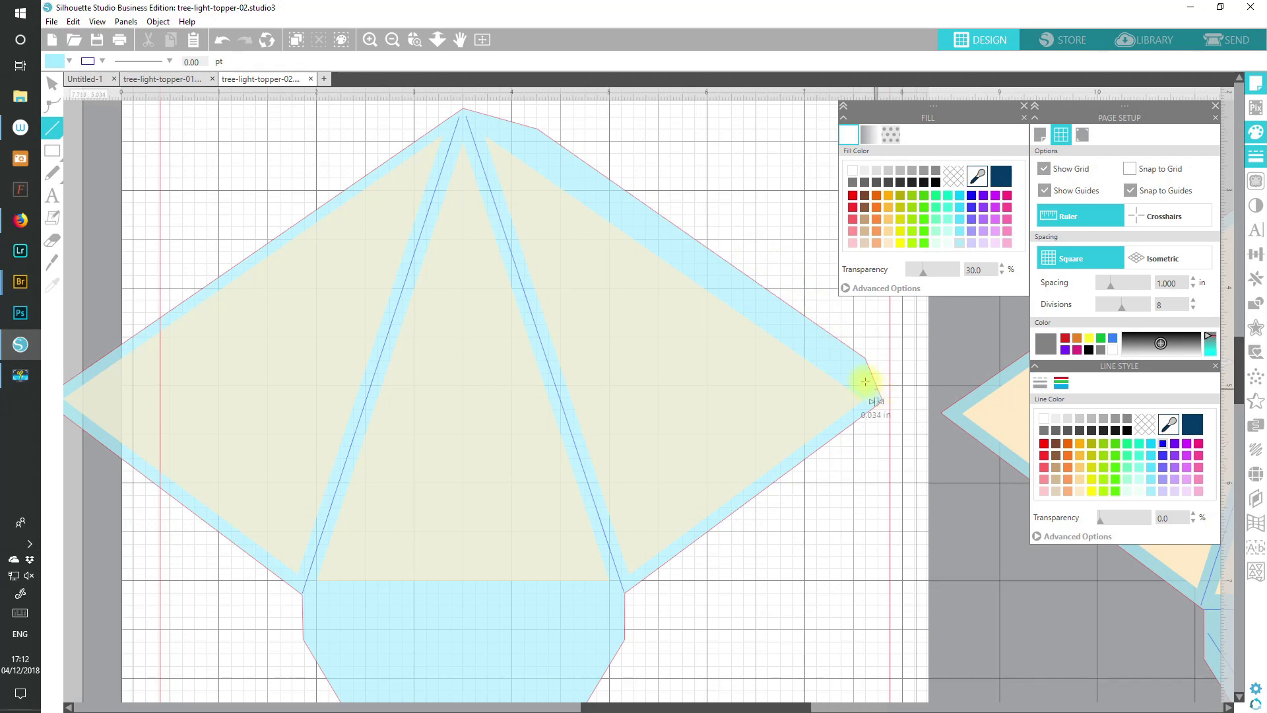
left_click(490, 118)
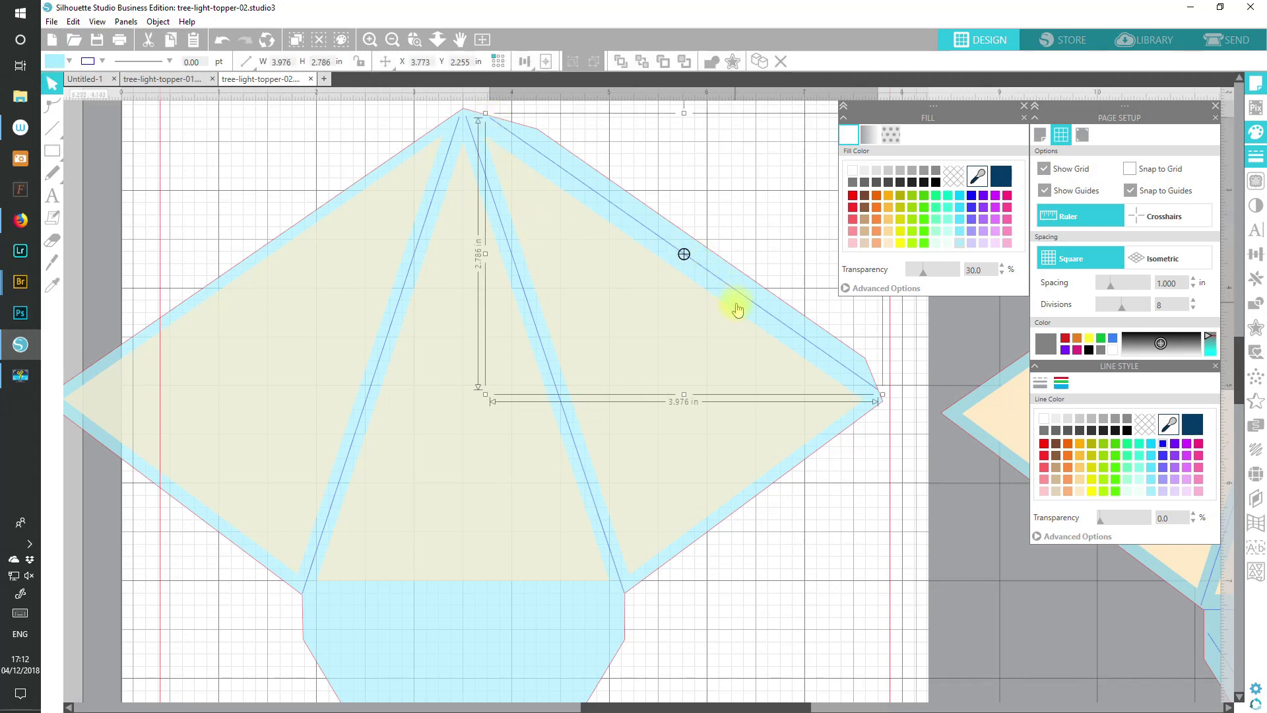
- Nudge the side tab's fold line slightly down and left to X 3.746 in, Y 2.282 in
key("Down")
key("Down")
key("Down")
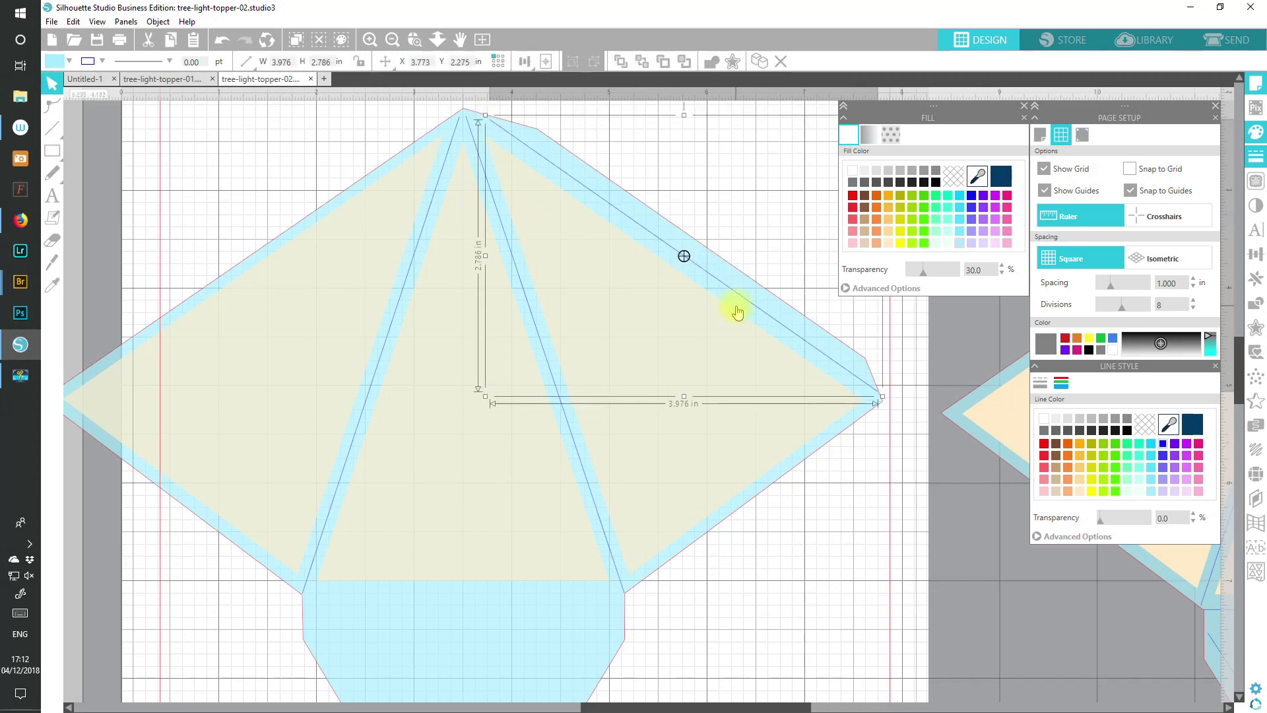
key("Left")
key("Left")
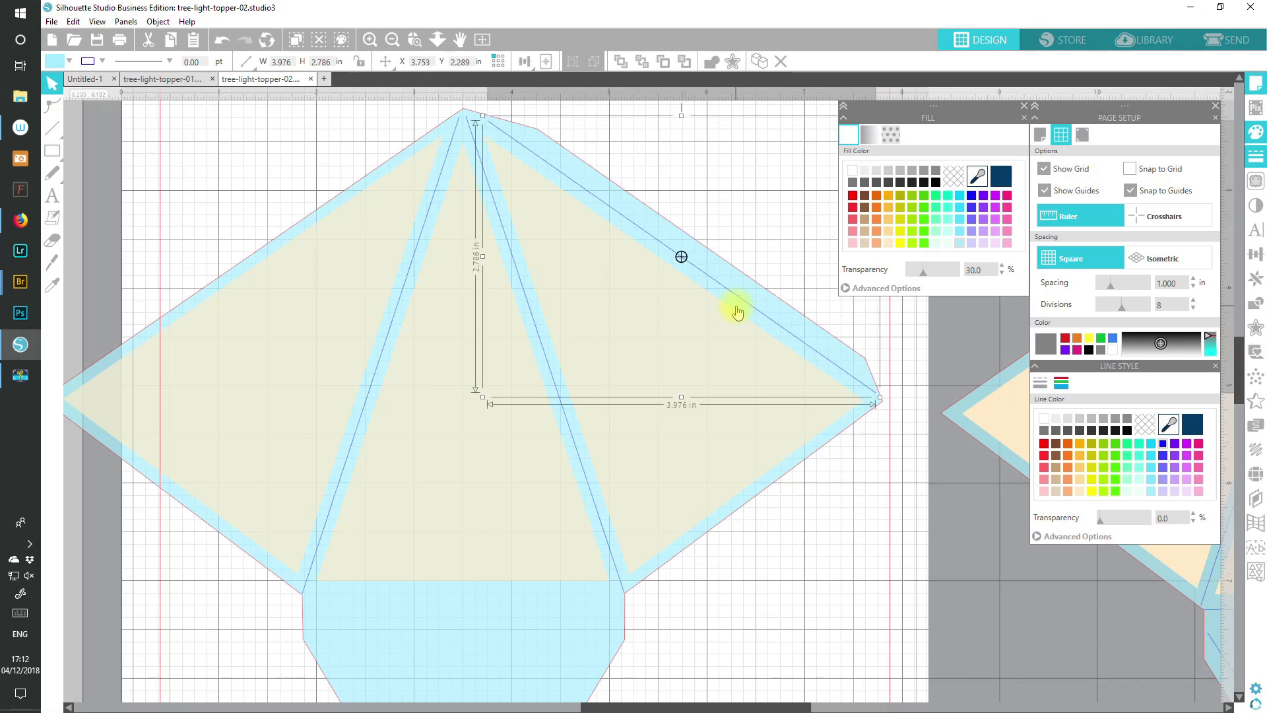
key("Left")
key("Up")
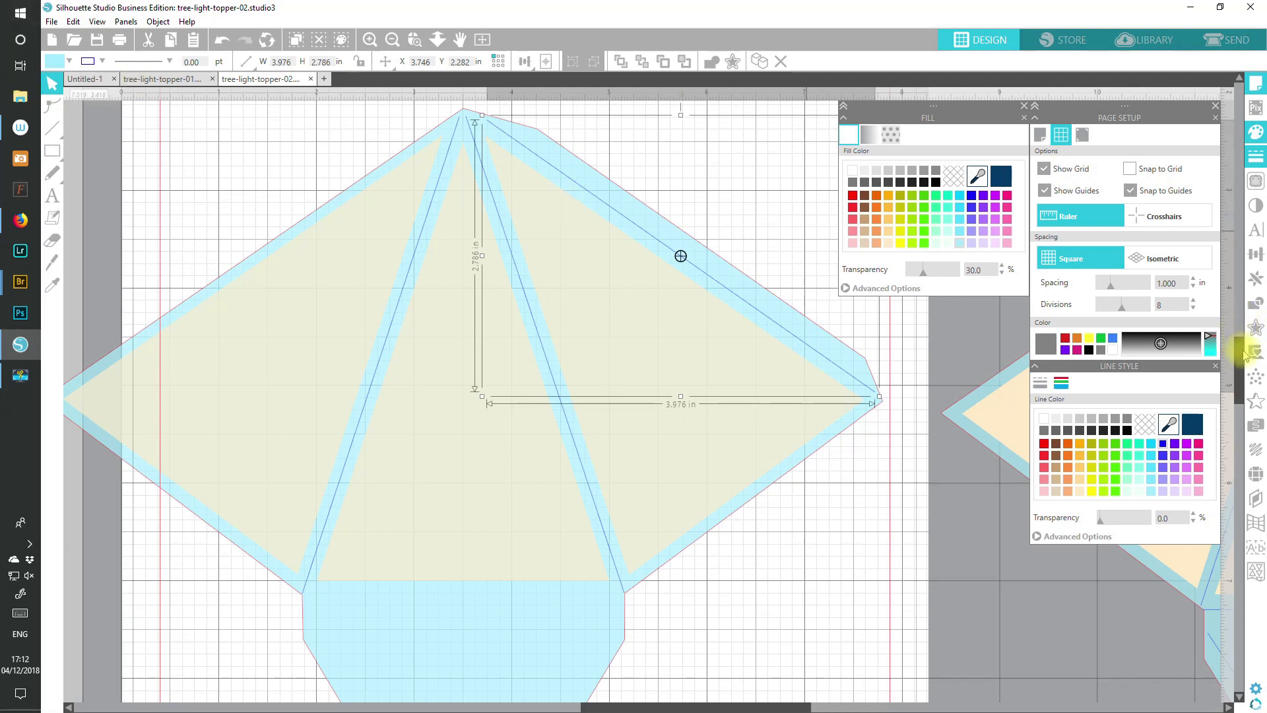
- Draw a horizontal fold line about 3.30 in long between the two inner corners beneath the middle panel
scroll(1245, 354, "down", 3)
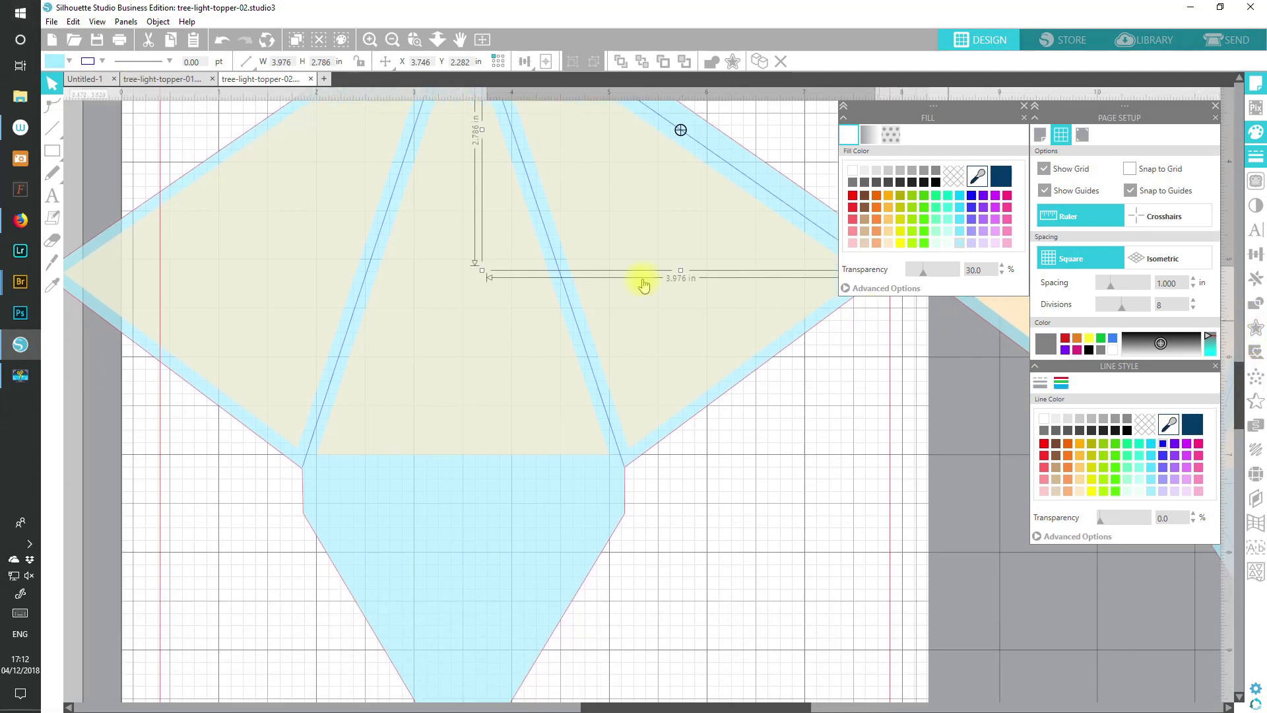
left_click(52, 128)
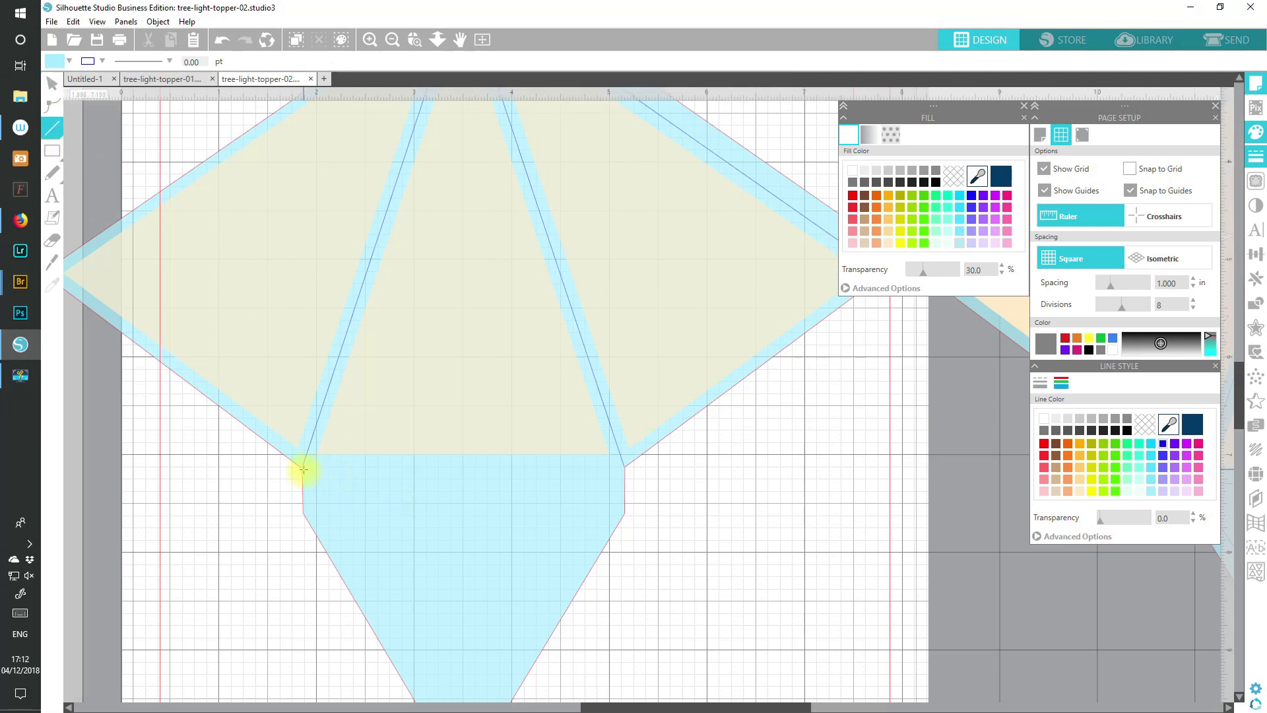
left_click_drag(303, 468, 624, 467)
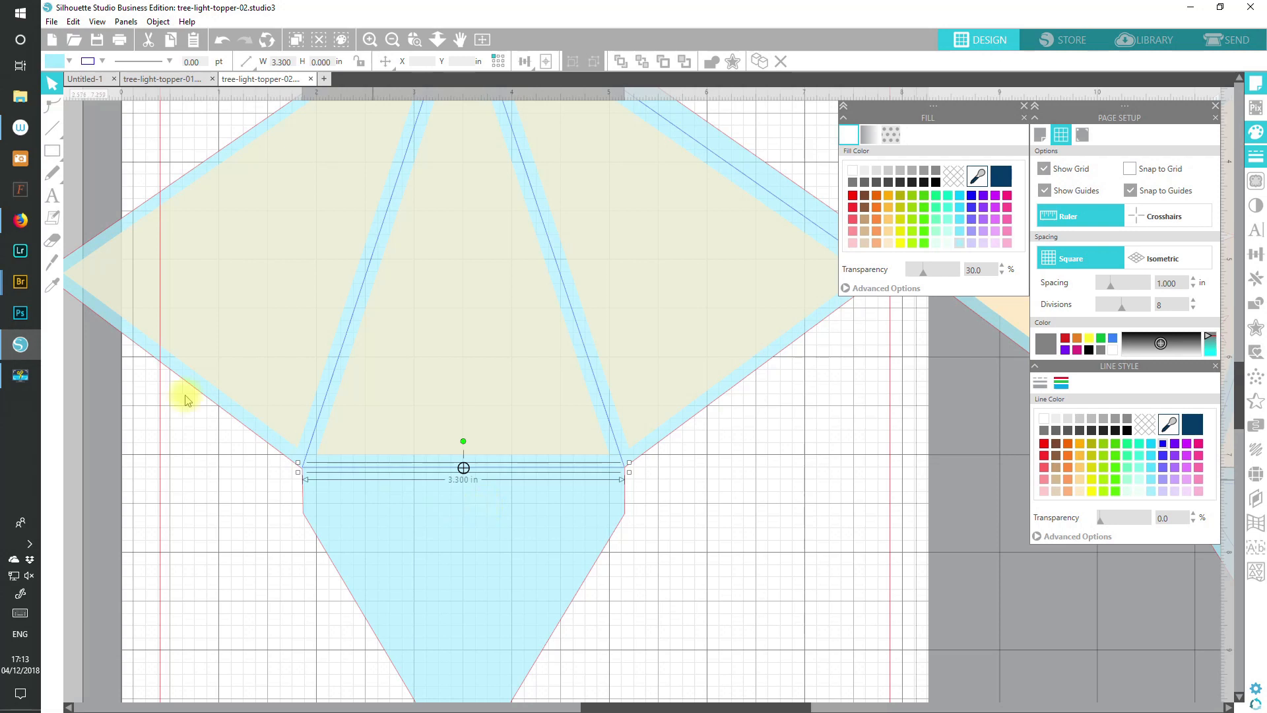
- Draw a diagonal fold line along the left side of the lower panel down to its tip, about 1.45 by 2.39 in
left_click(53, 128)
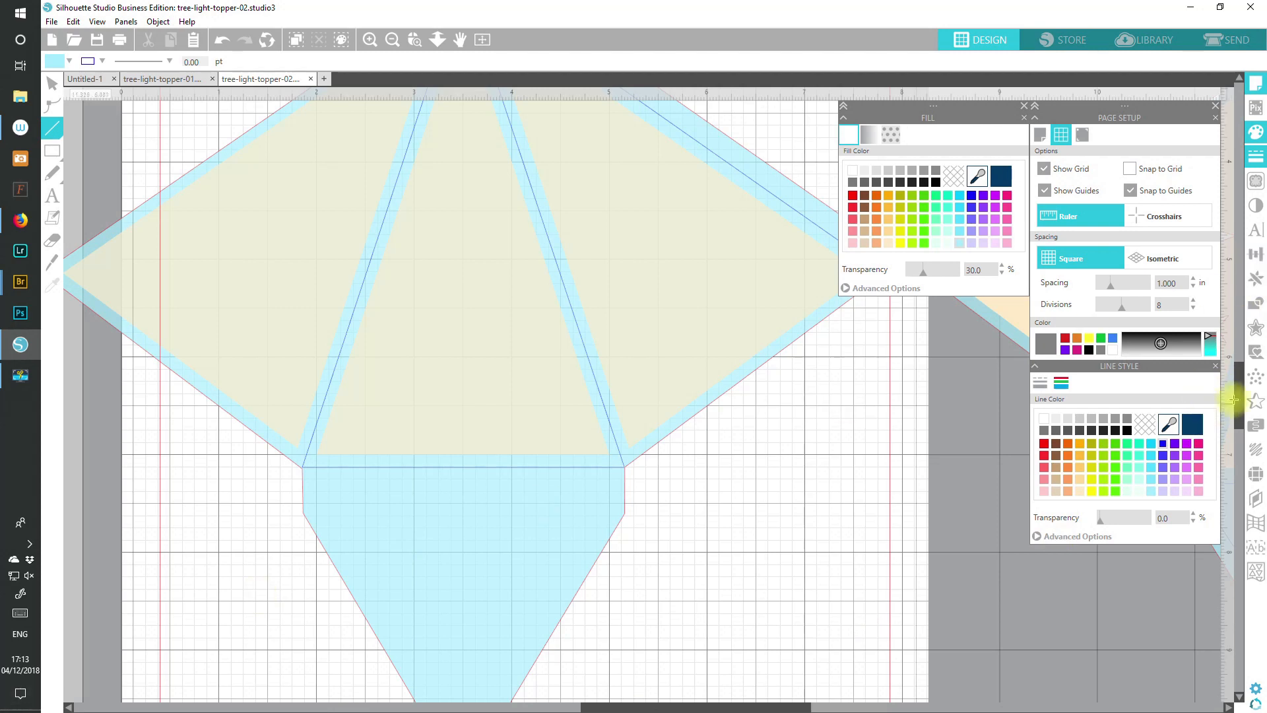
scroll(1240, 391, "down", 3)
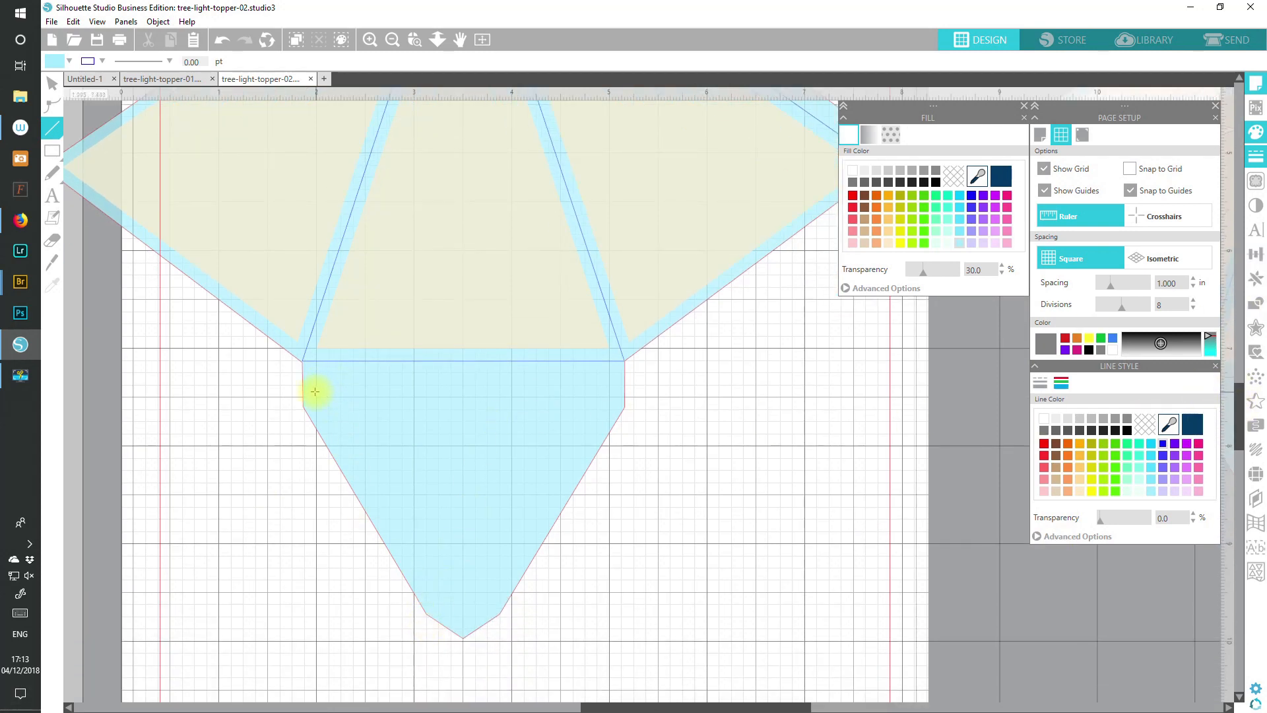
left_click_drag(316, 391, 458, 624)
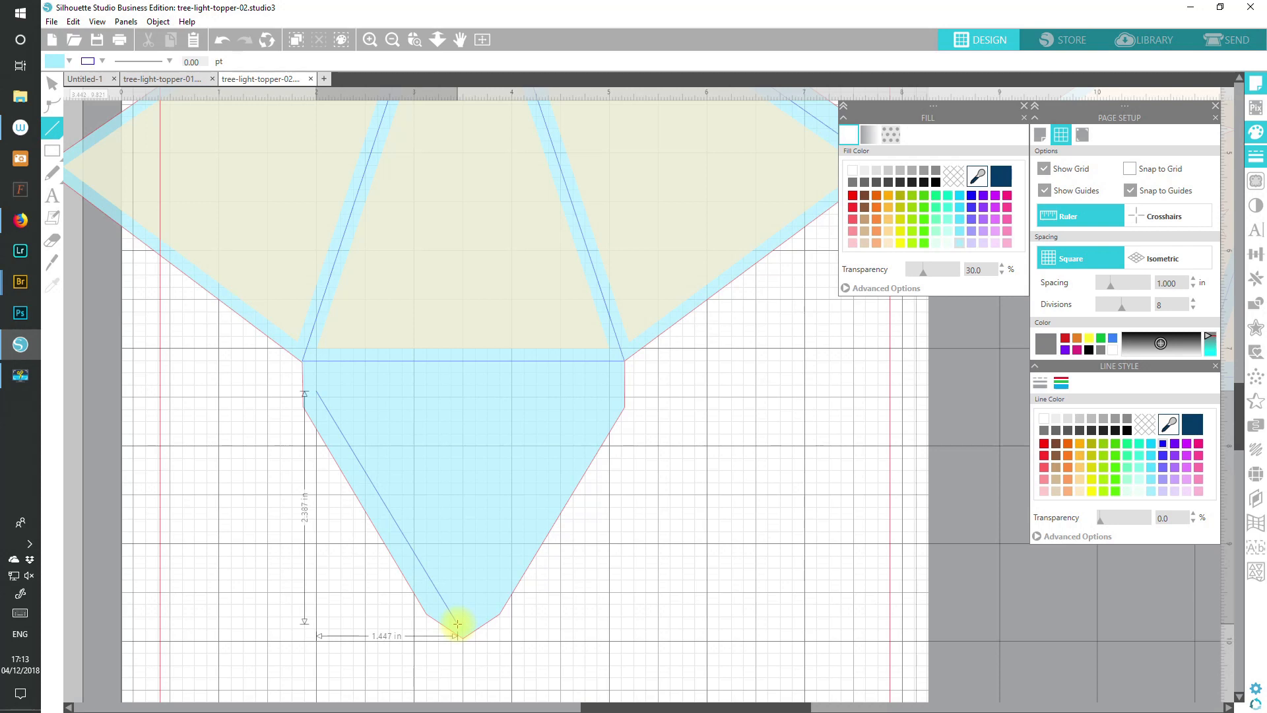
left_click_drag(458, 624, 457, 626)
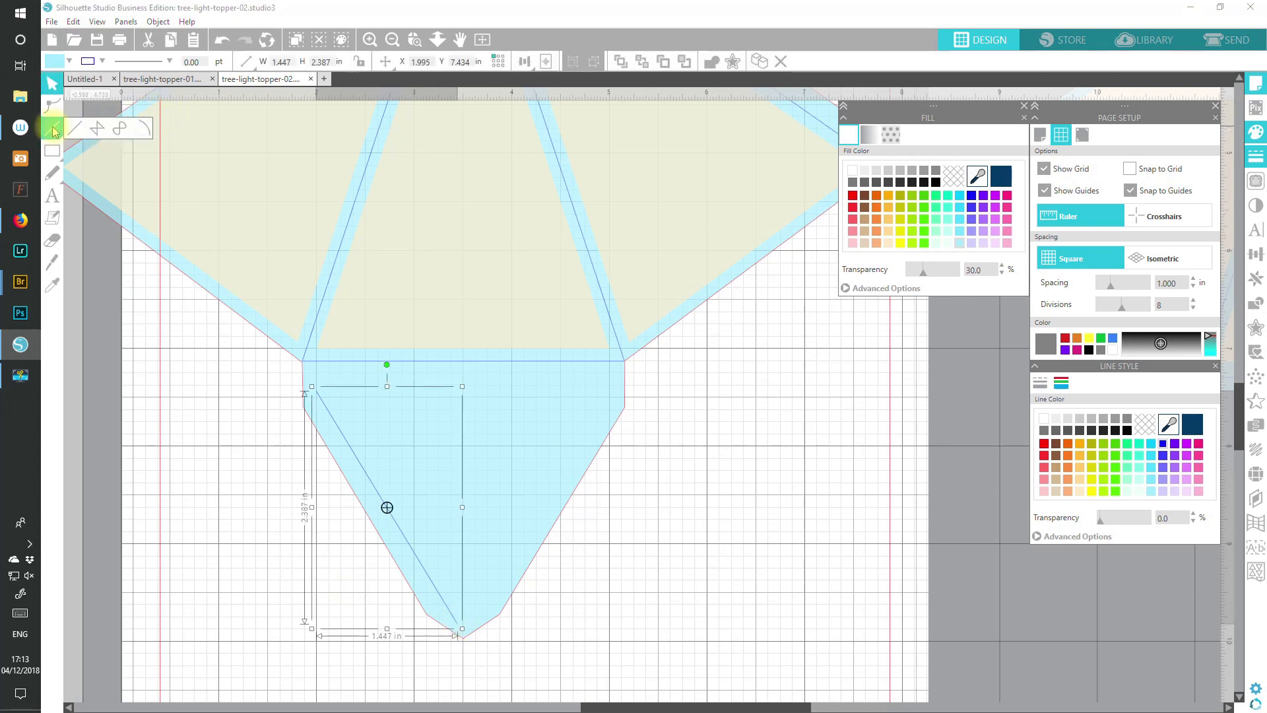
- Create a mirrored copy of the lower panel's diagonal fold line to its right
left_click(158, 21)
mouse_move(184, 96)
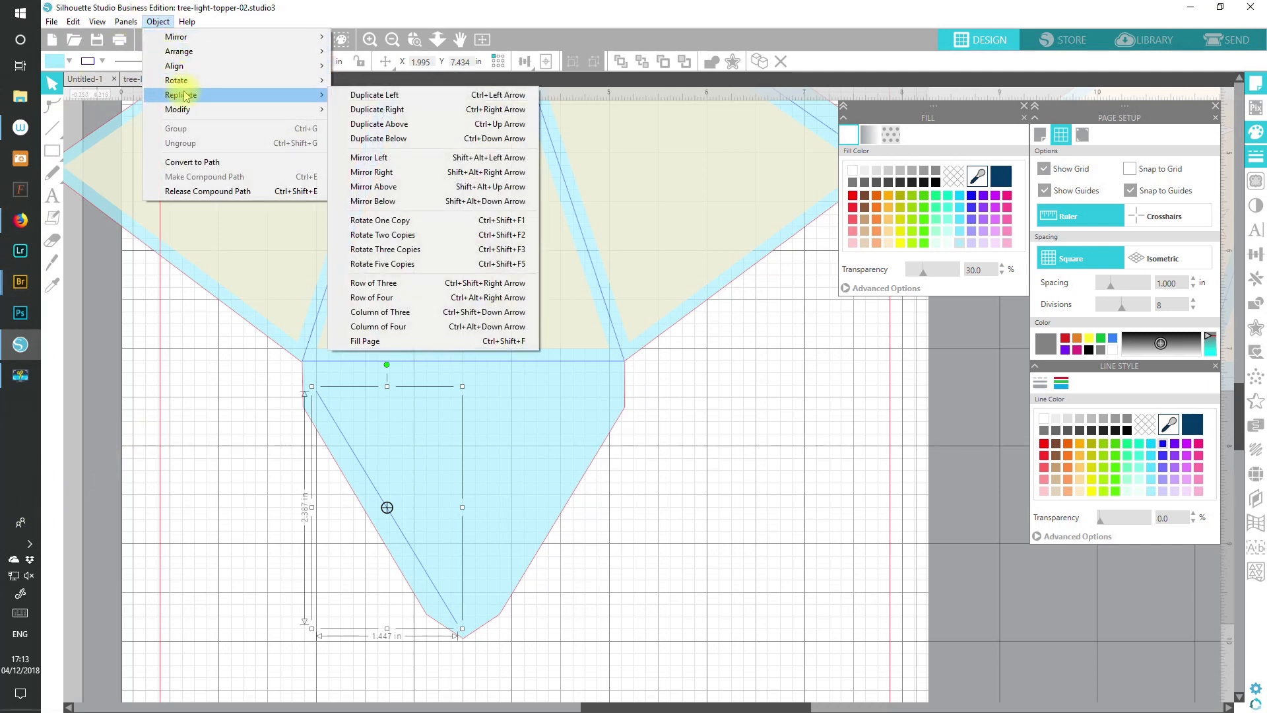
left_click(431, 173)
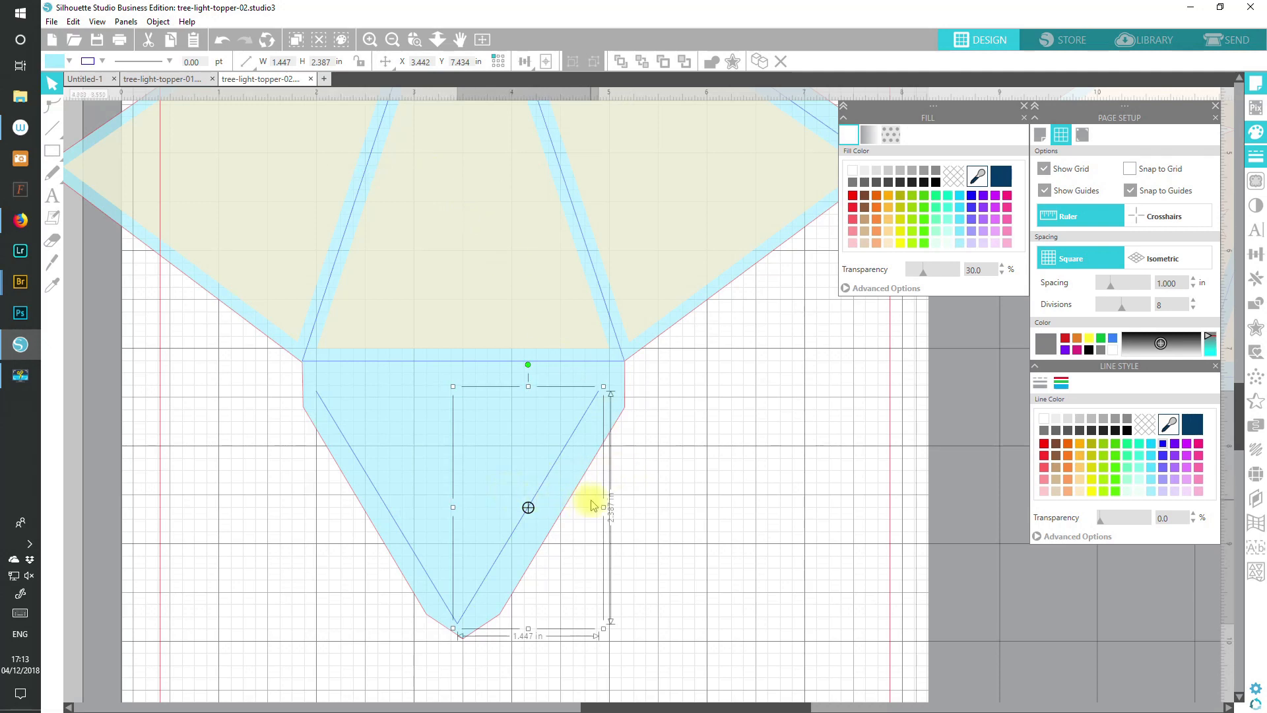
- Nudge the mirrored fold line right and slightly up to X 3.550 in, Y 7.428 in along the lower panel's right side
key("Right")
key("Right")
key("Right")
key("Right")
key("Right")
key("Right")
key("Up")
key("Up")
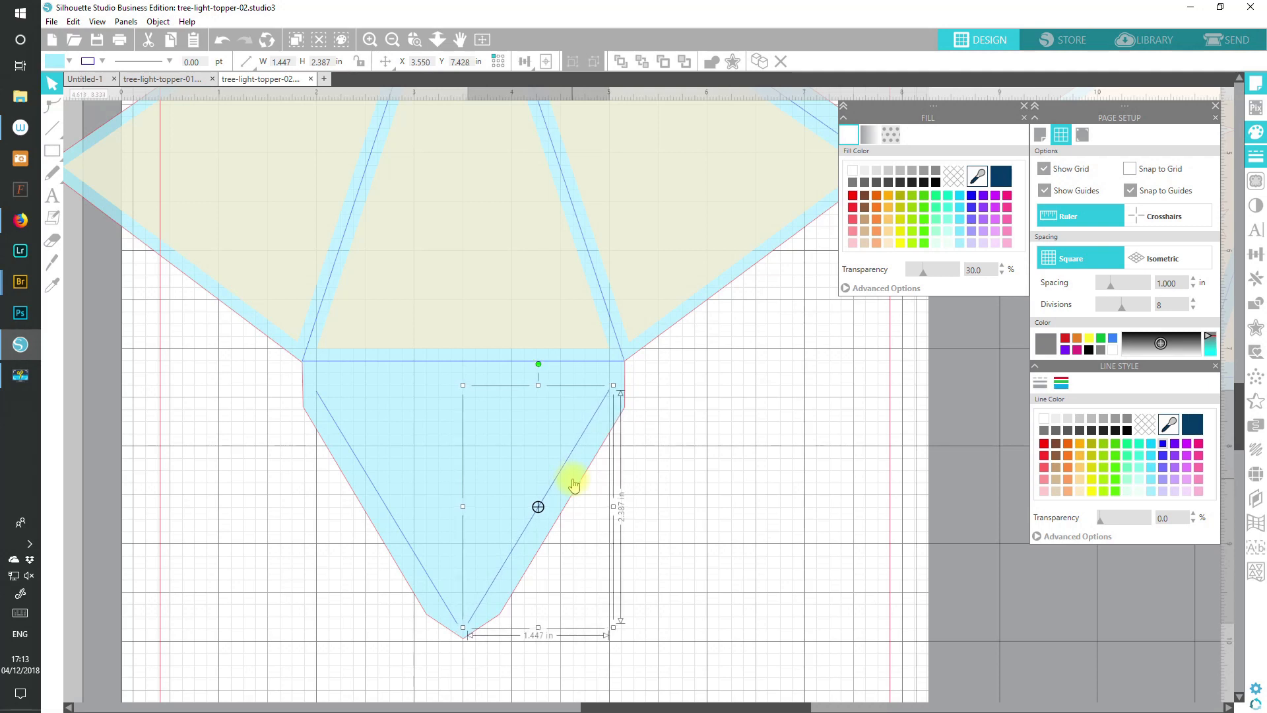
- Fine-position the mirrored fold line in the lower panel at X 3.557 in, Y 7.414 in
key("Right")
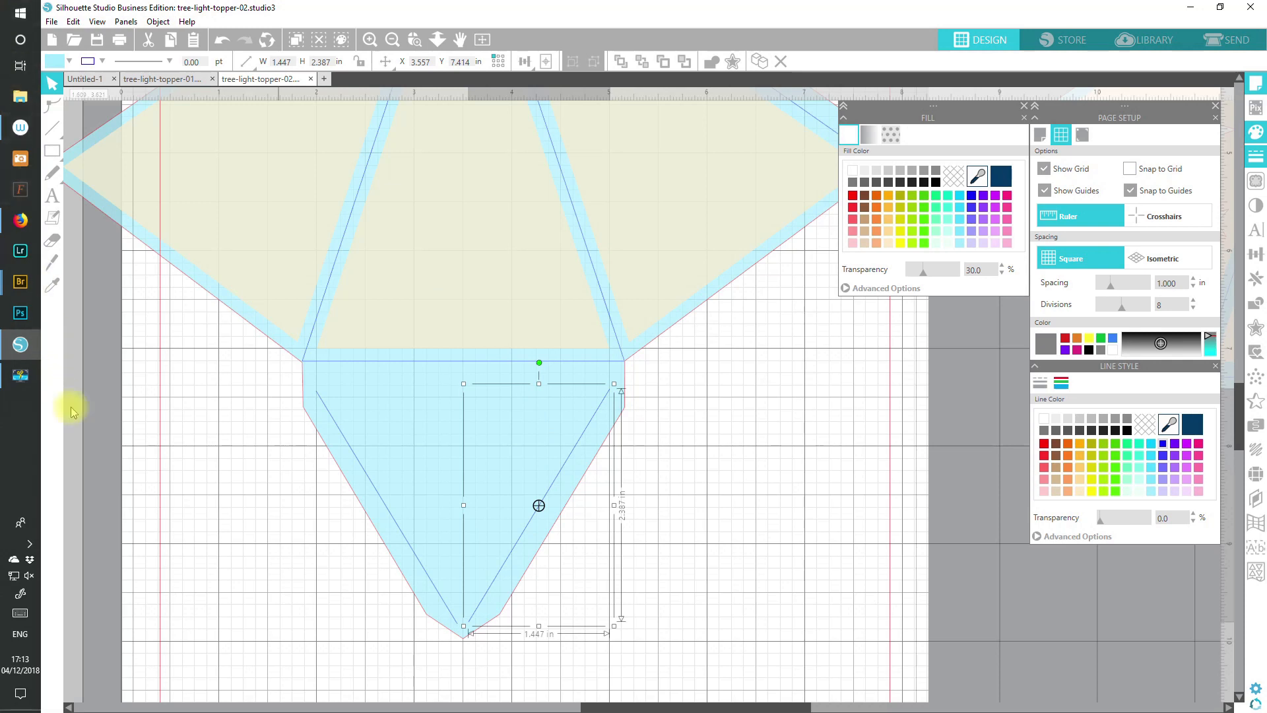
left_click(147, 444)
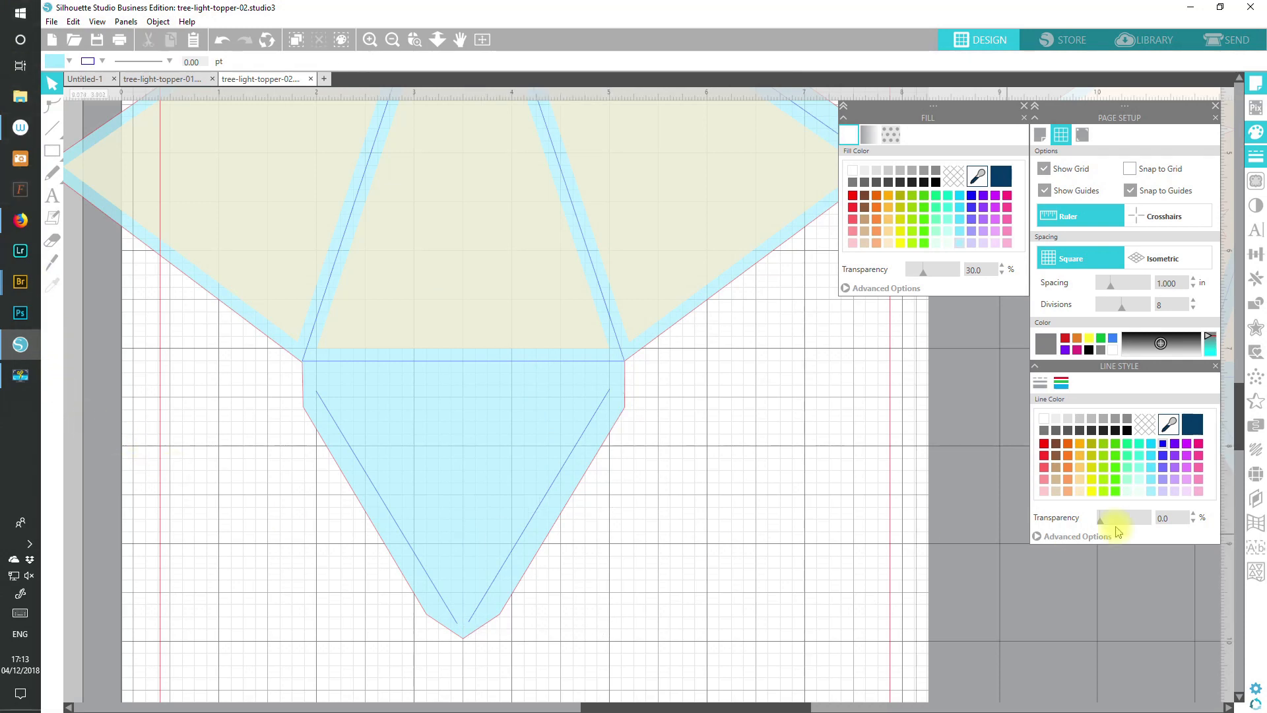
- Draw a 0.500 in circle with white fill and red outline, and center it between the lower panel's two diagonal fold lines
left_click(52, 150)
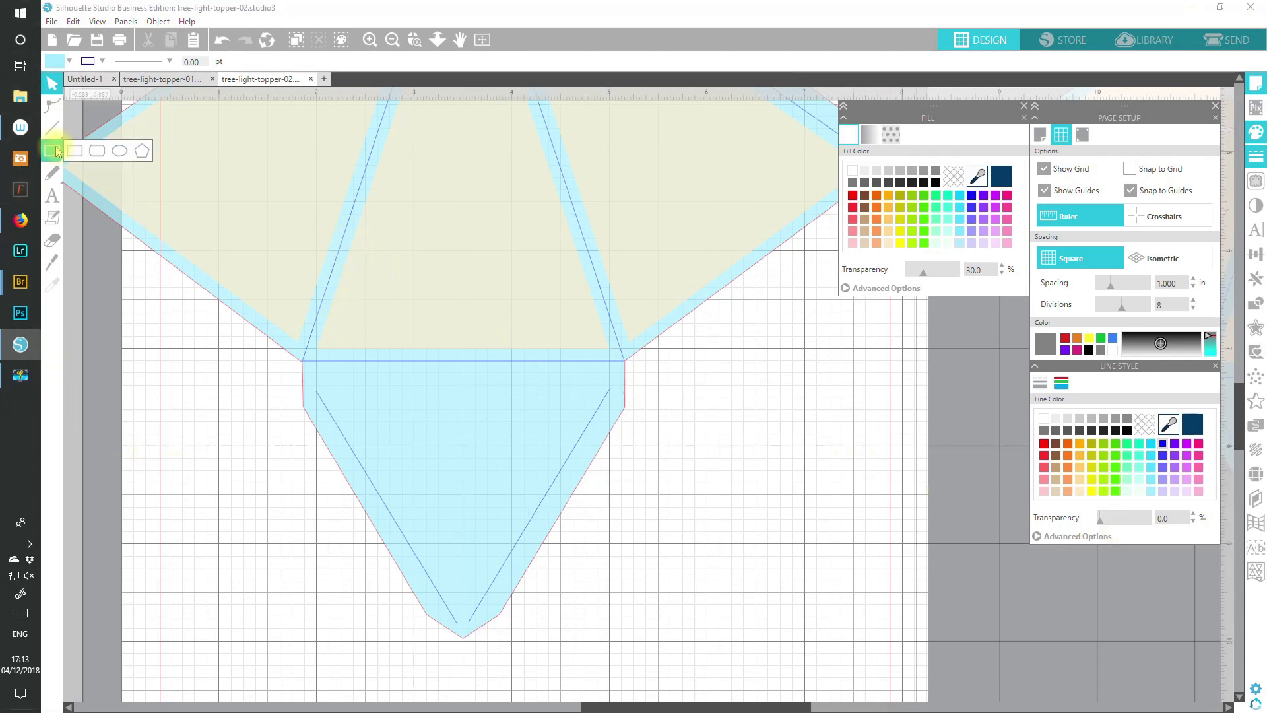
left_click(119, 153)
left_click(852, 170)
left_click(1045, 444)
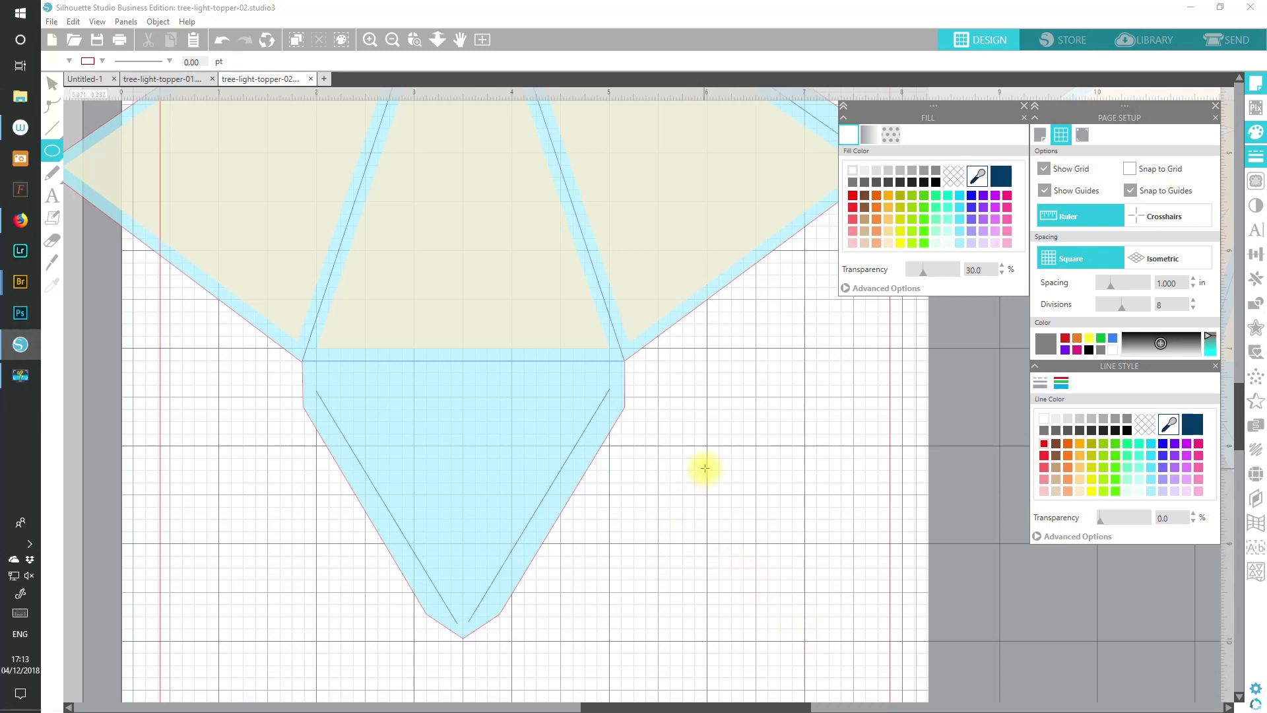
left_click_drag(706, 447, 755, 492)
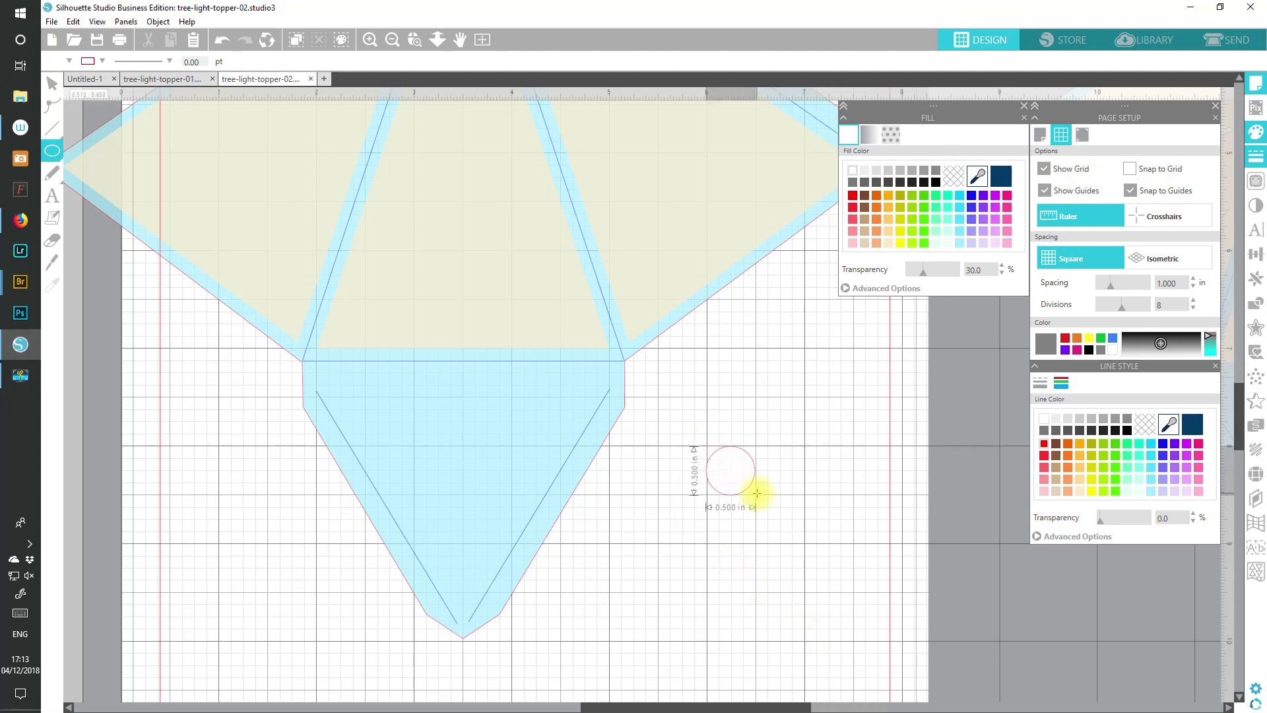
left_click_drag(756, 493, 757, 492)
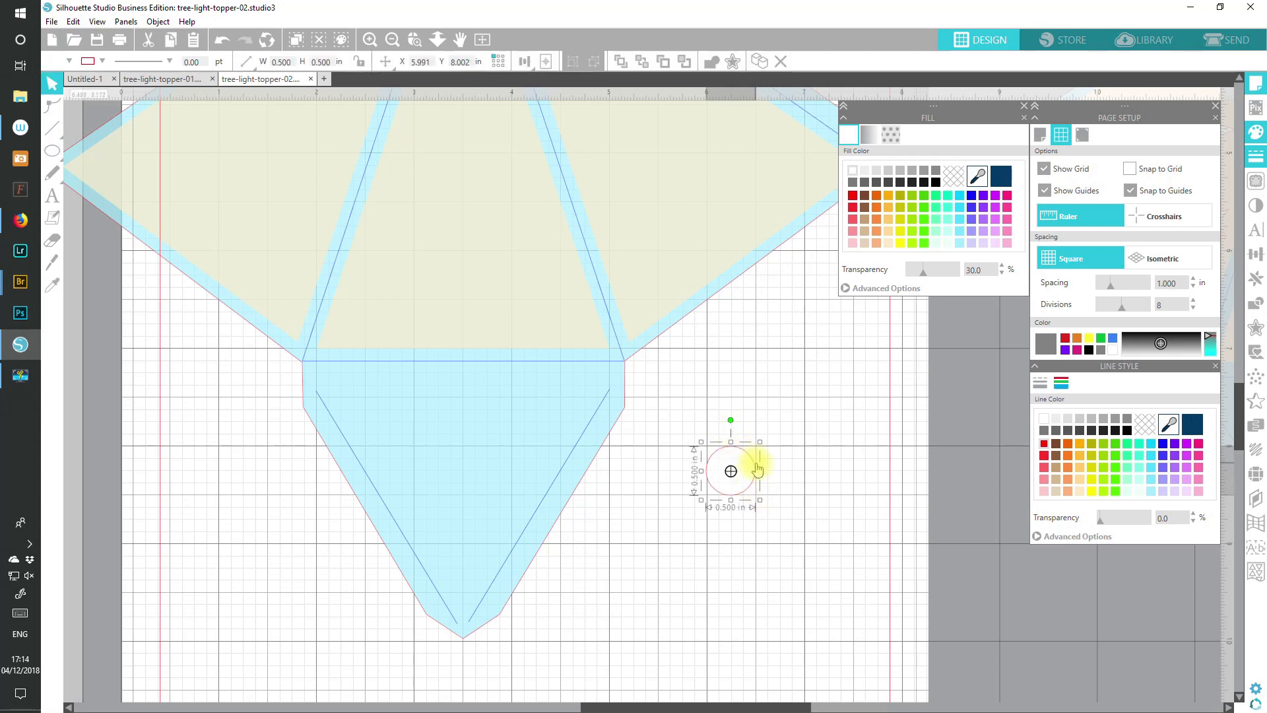
left_click_drag(757, 467, 483, 460)
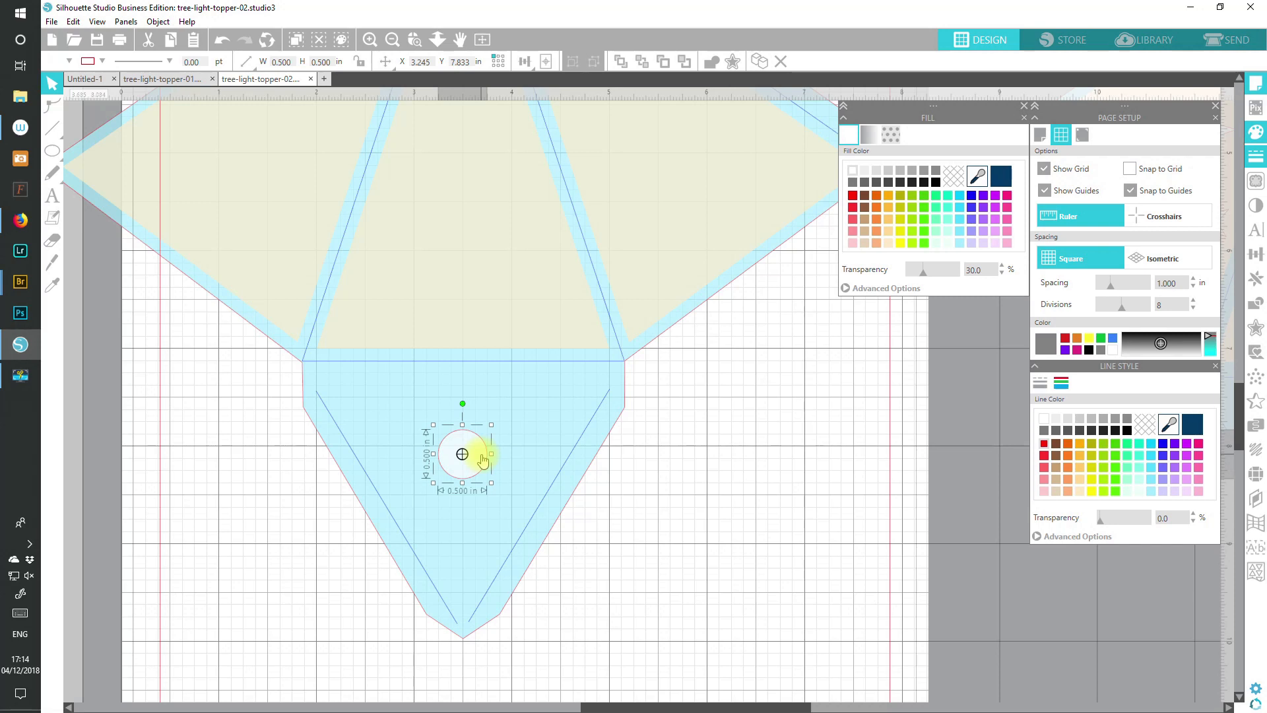
left_click_drag(483, 461, 483, 460)
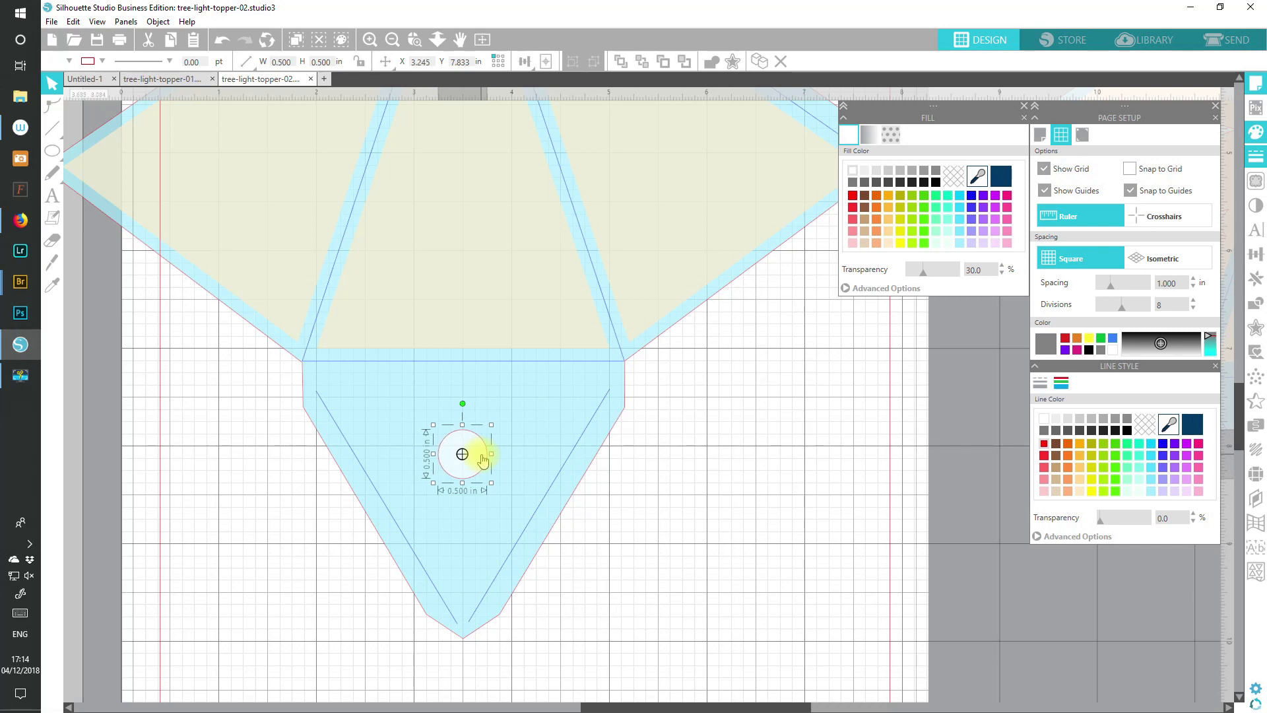
- Lay the finished star-patterned template over the new template to compare them, and park it off the page's upper left side
left_click(484, 41)
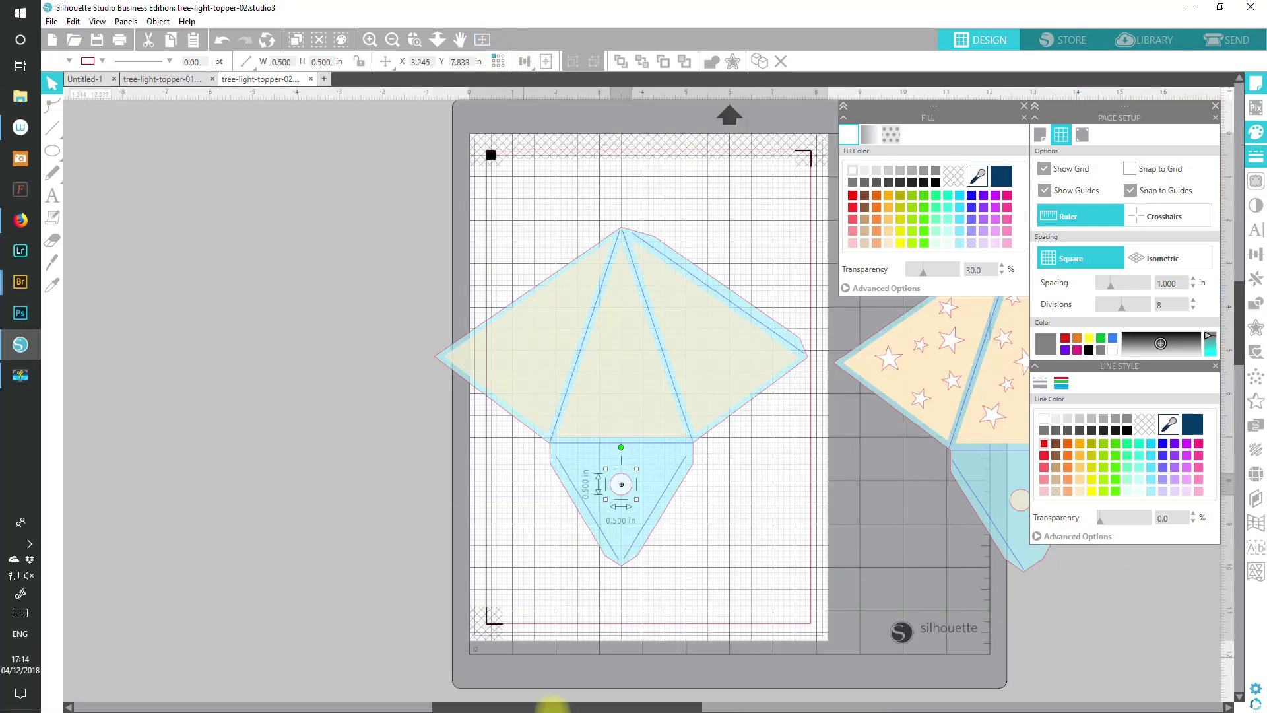
left_click_drag(553, 705, 608, 705)
left_click(600, 600)
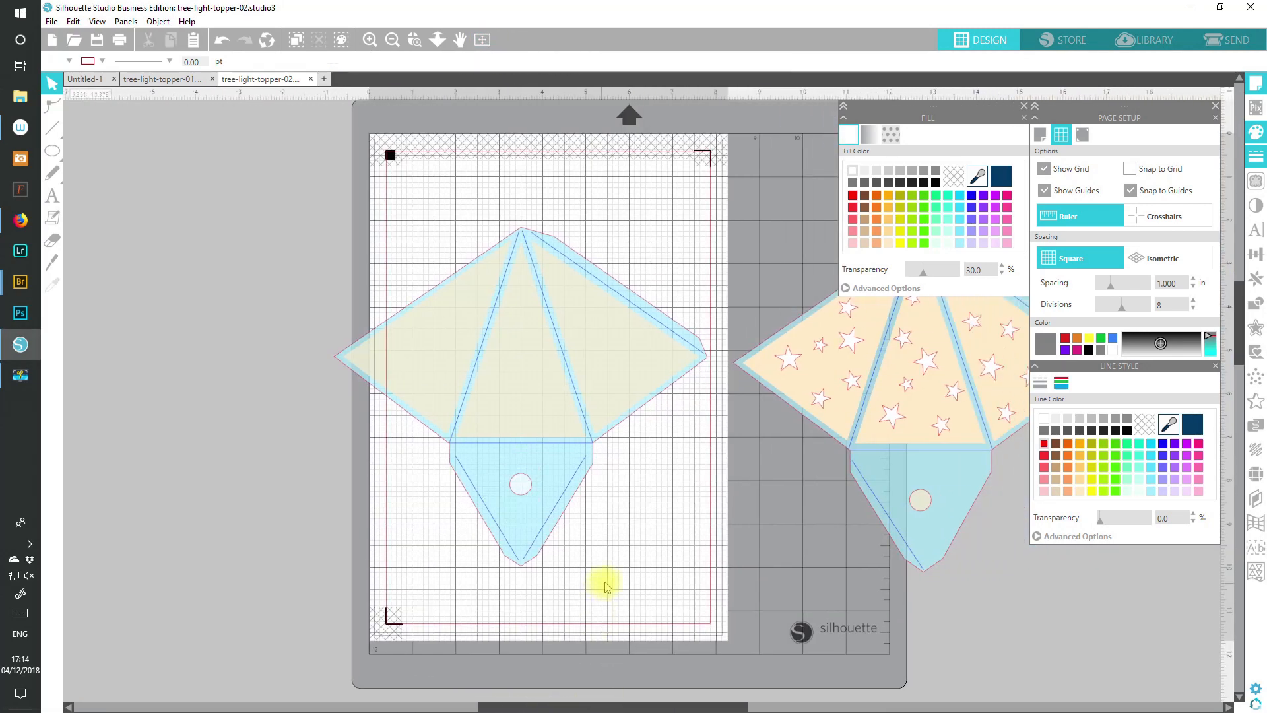
left_click_drag(989, 486, 327, 489)
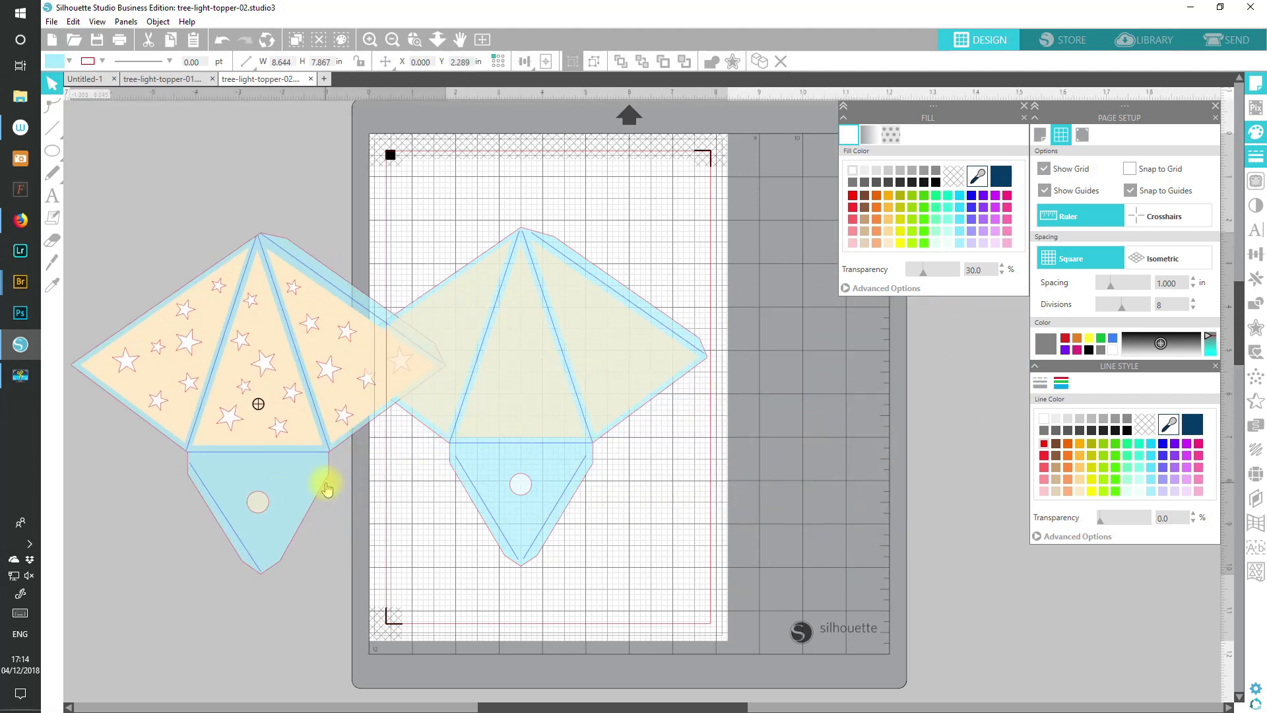
left_click(327, 488)
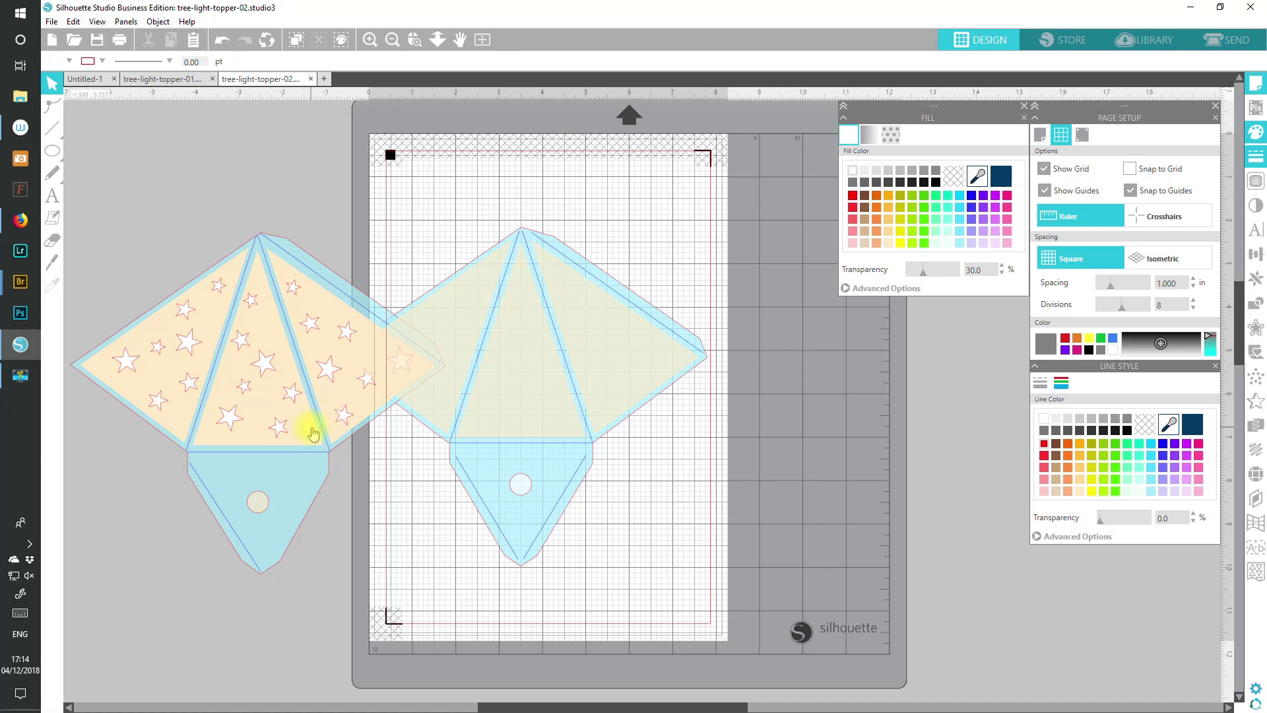
left_click_drag(322, 438, 584, 431)
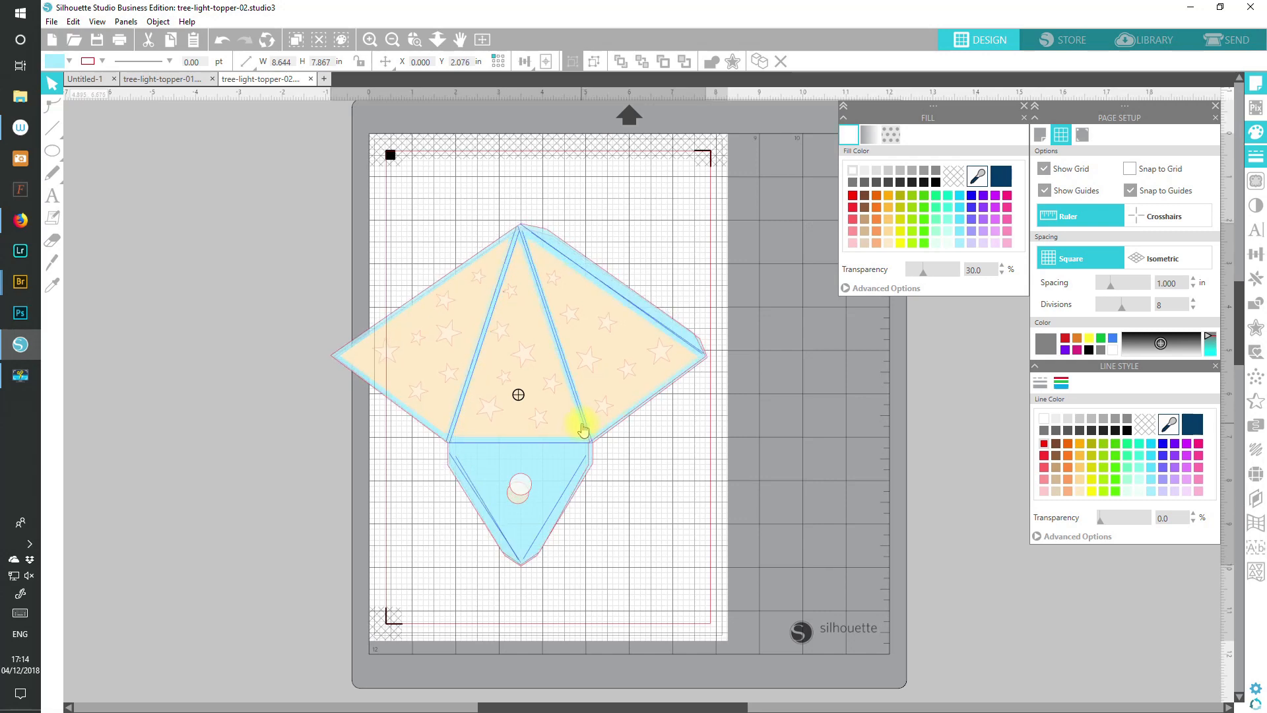
left_click_drag(584, 430, 229, 337)
left_click(347, 160)
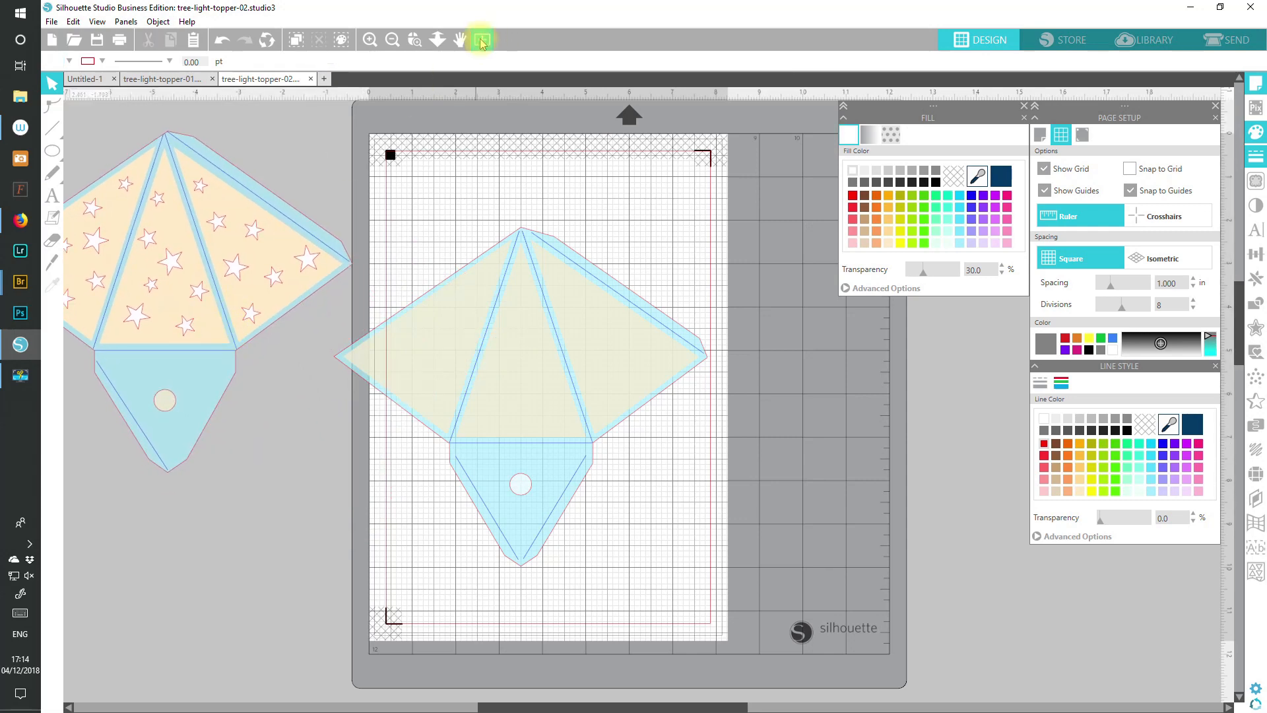
- Edit the side tab's outline points, shifting its lower corner slightly up and its upper corner slightly right
left_click(371, 40)
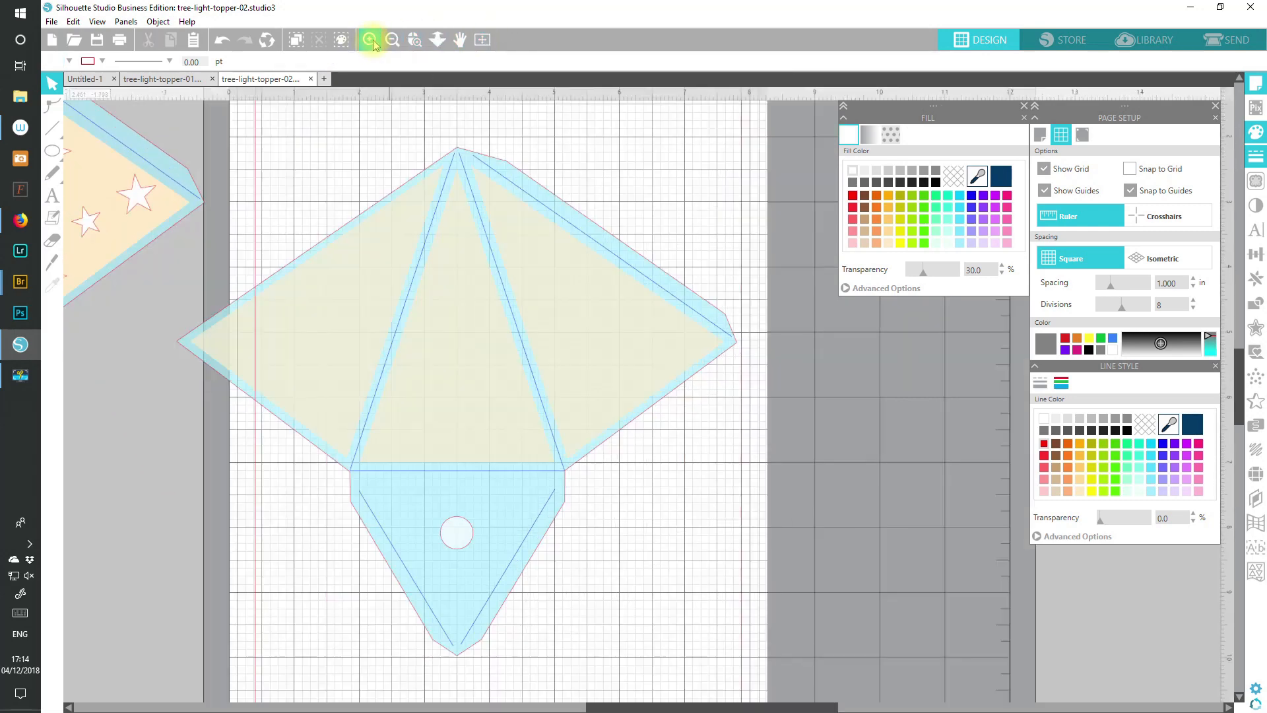
double_click(626, 253)
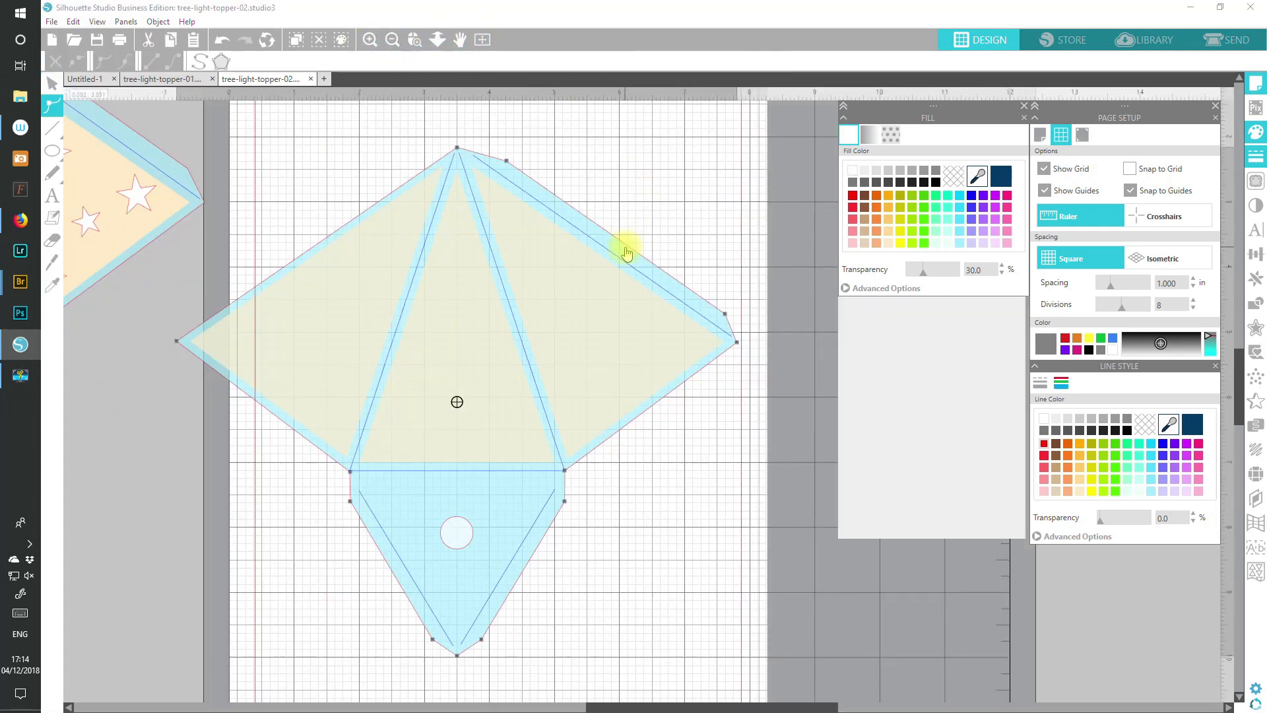
left_click(727, 317)
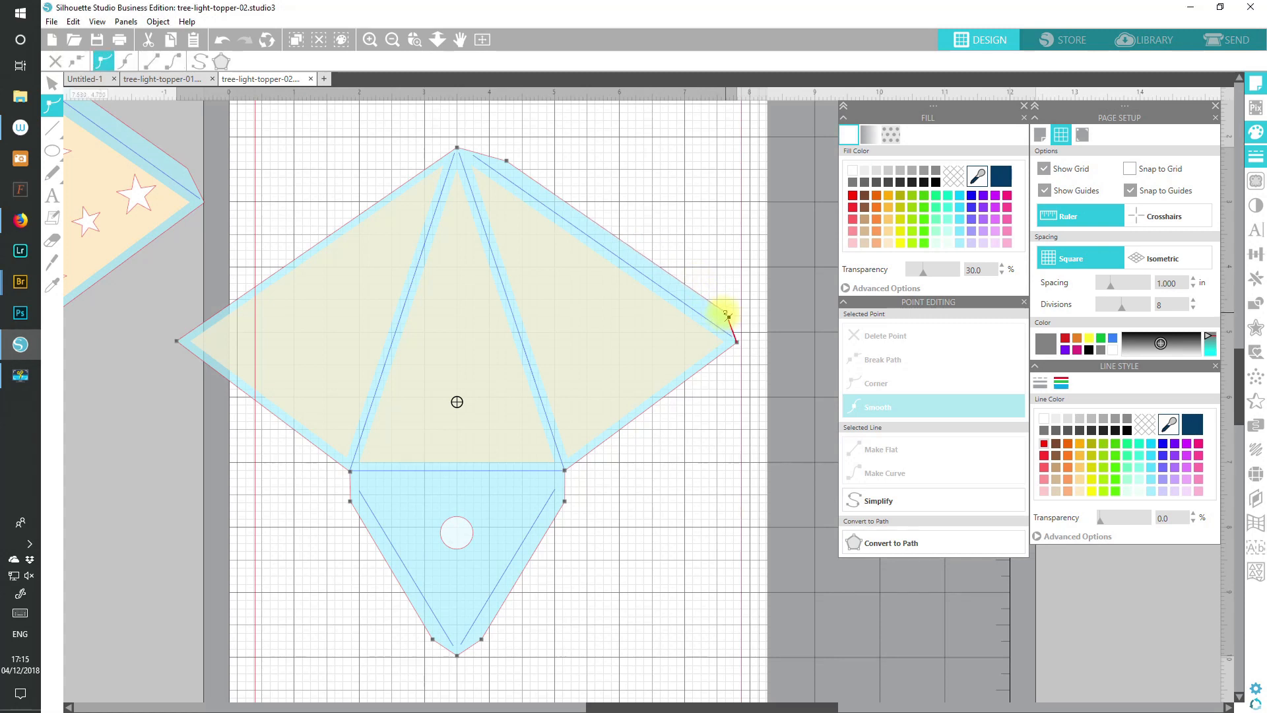
left_click(727, 311)
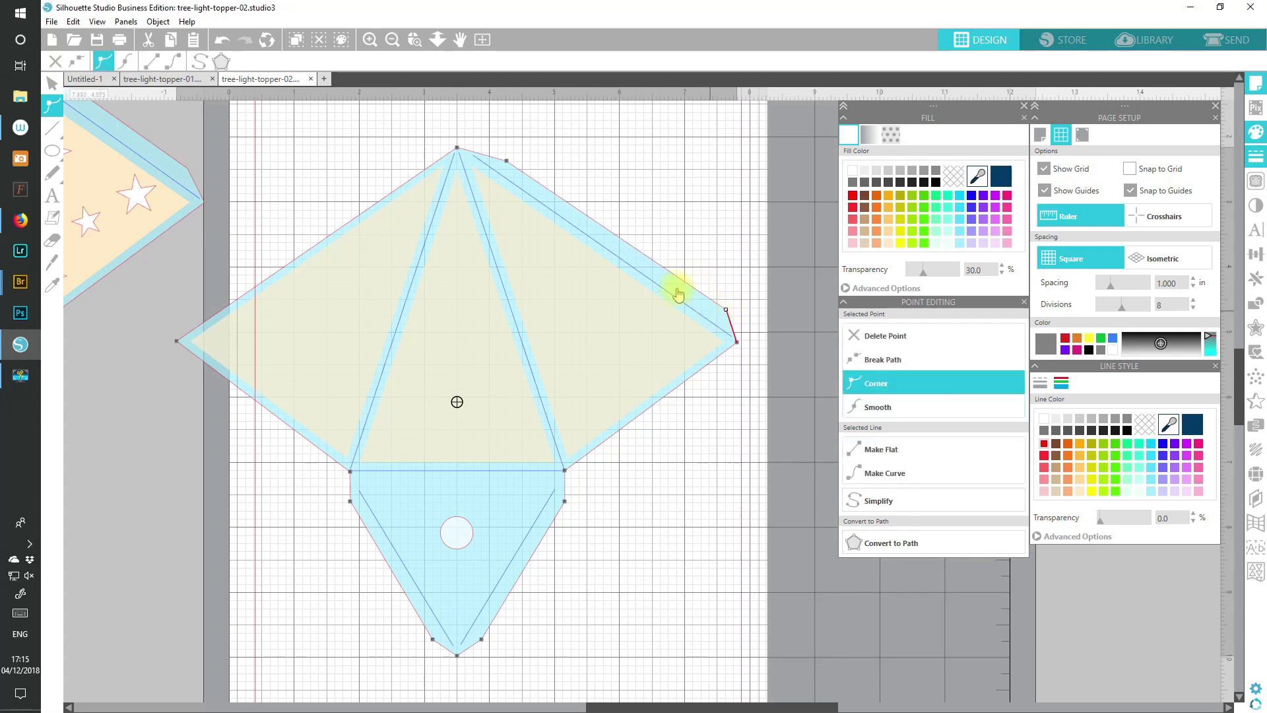
left_click(516, 163)
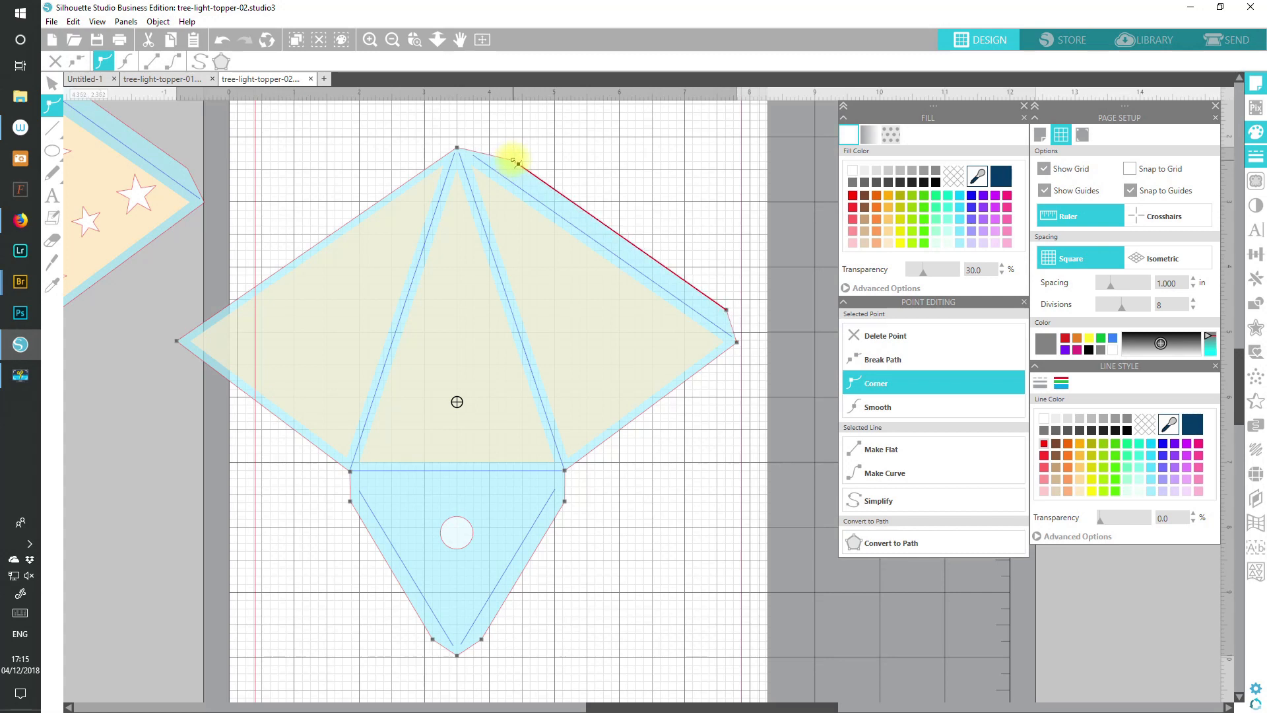
left_click(728, 313)
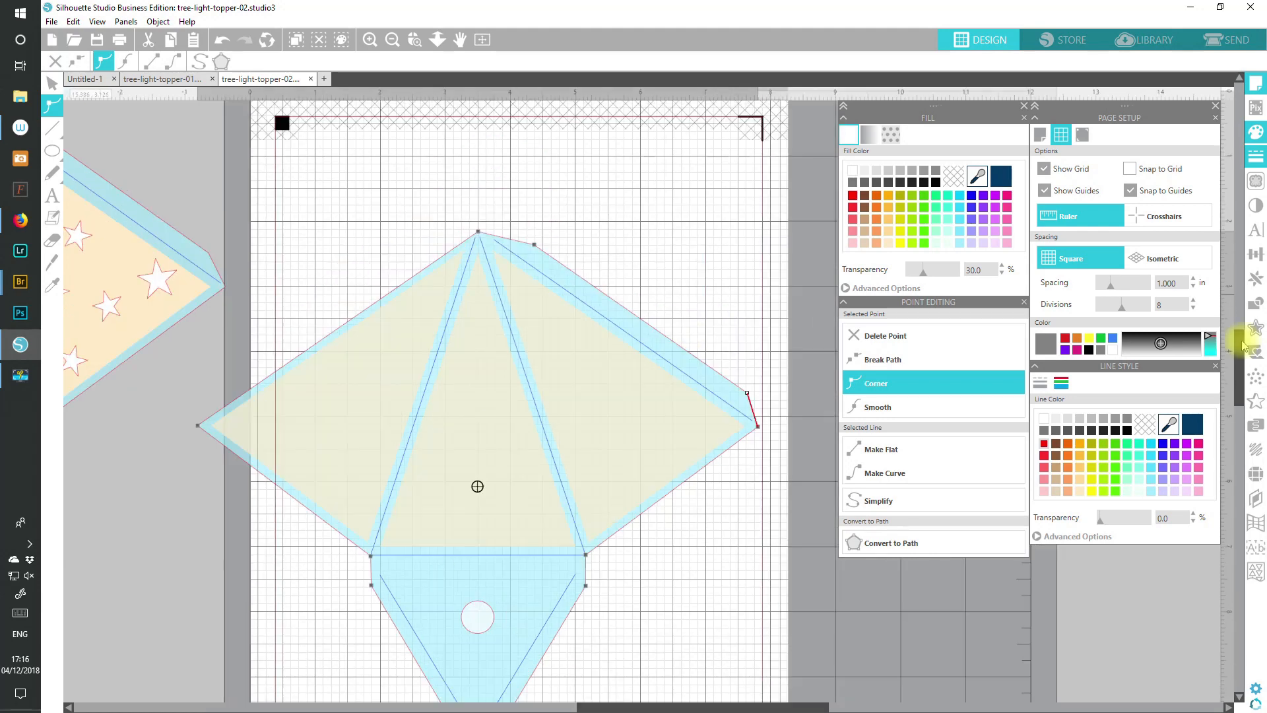
left_click_drag(1241, 343, 1243, 357)
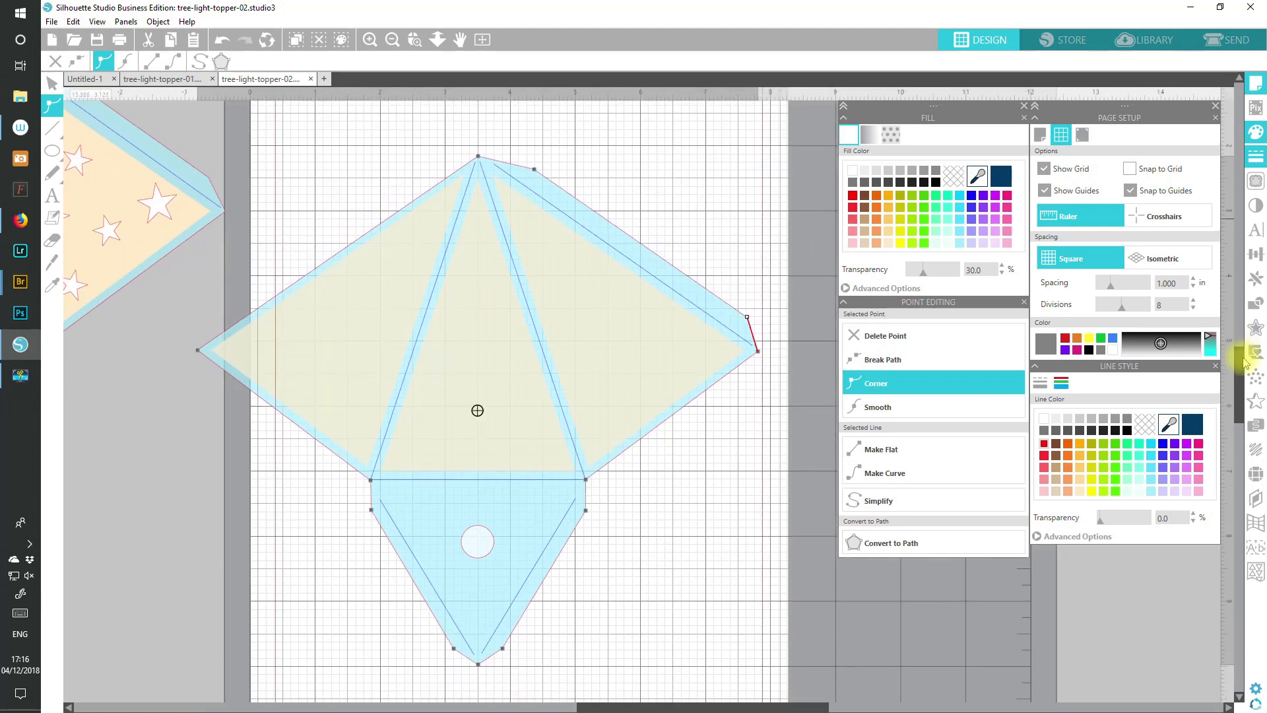
left_click(850, 456)
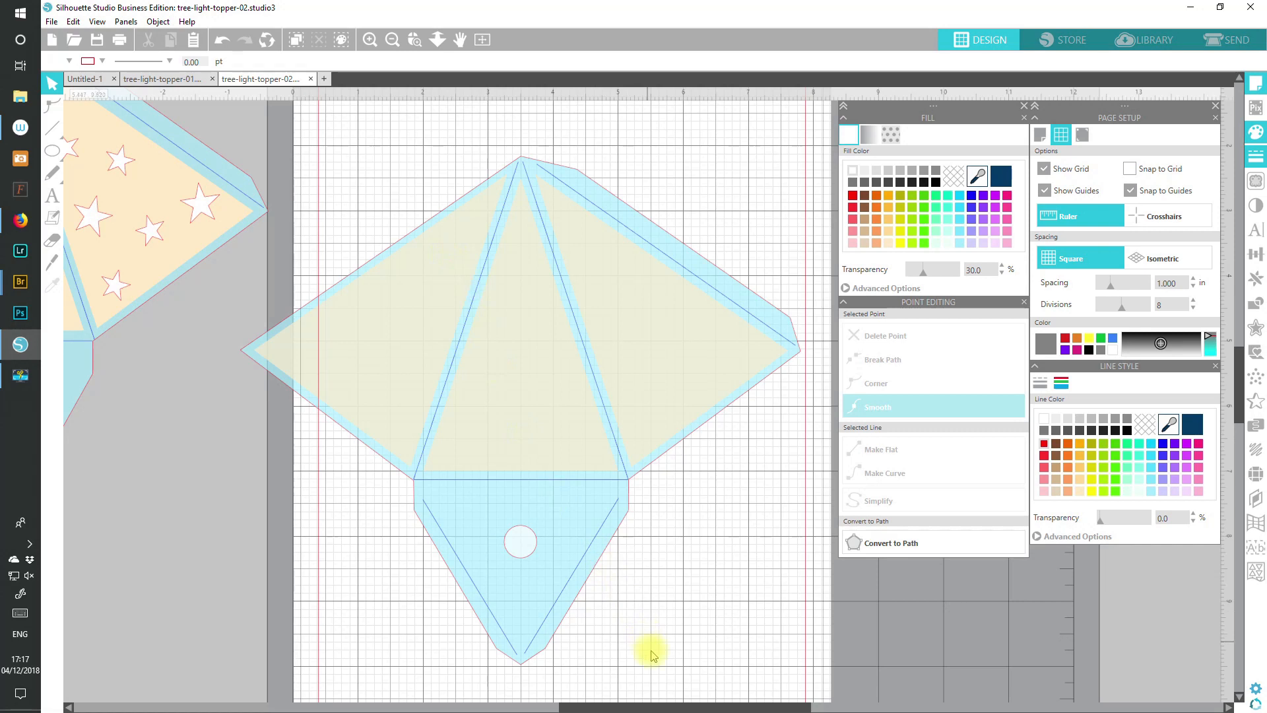
- Close the Point Editing, Fill and Line Style panels
left_click_drag(664, 705, 546, 692)
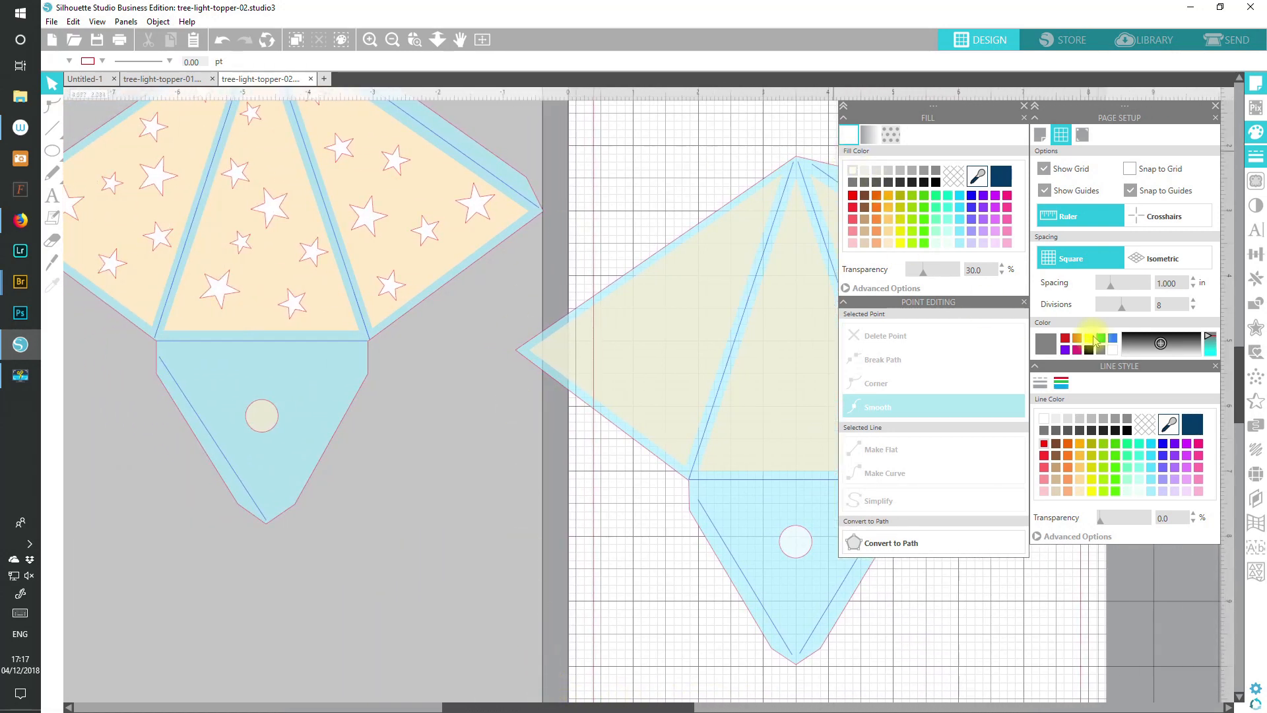
left_click(1024, 302)
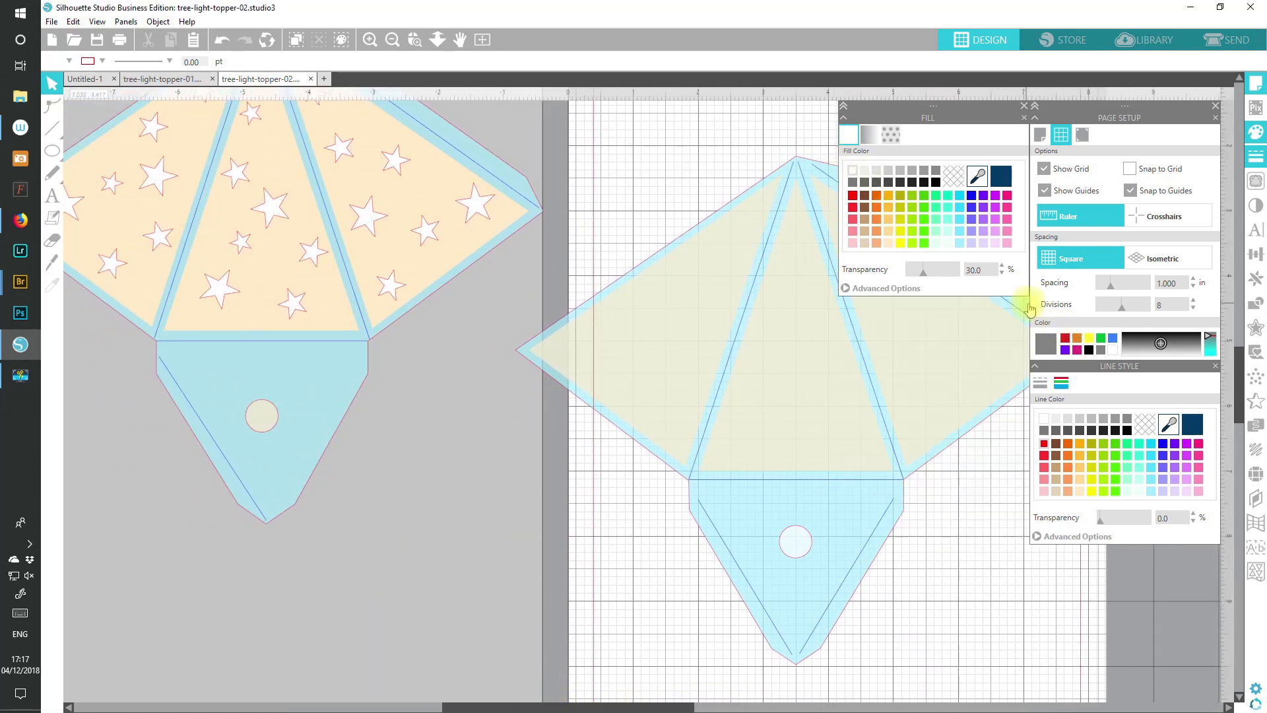
left_click(1025, 106)
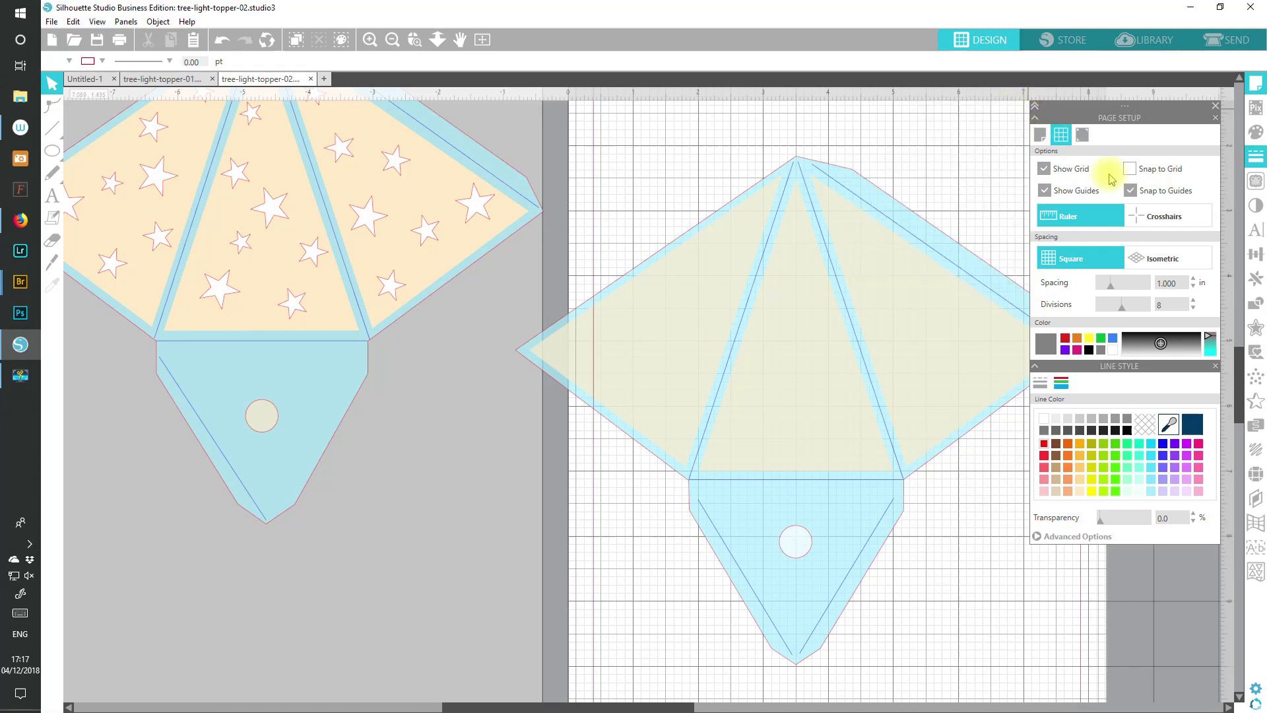
left_click(1215, 366)
- Ungroup the star-patterned template beside the page
left_click_drag(678, 705, 701, 705)
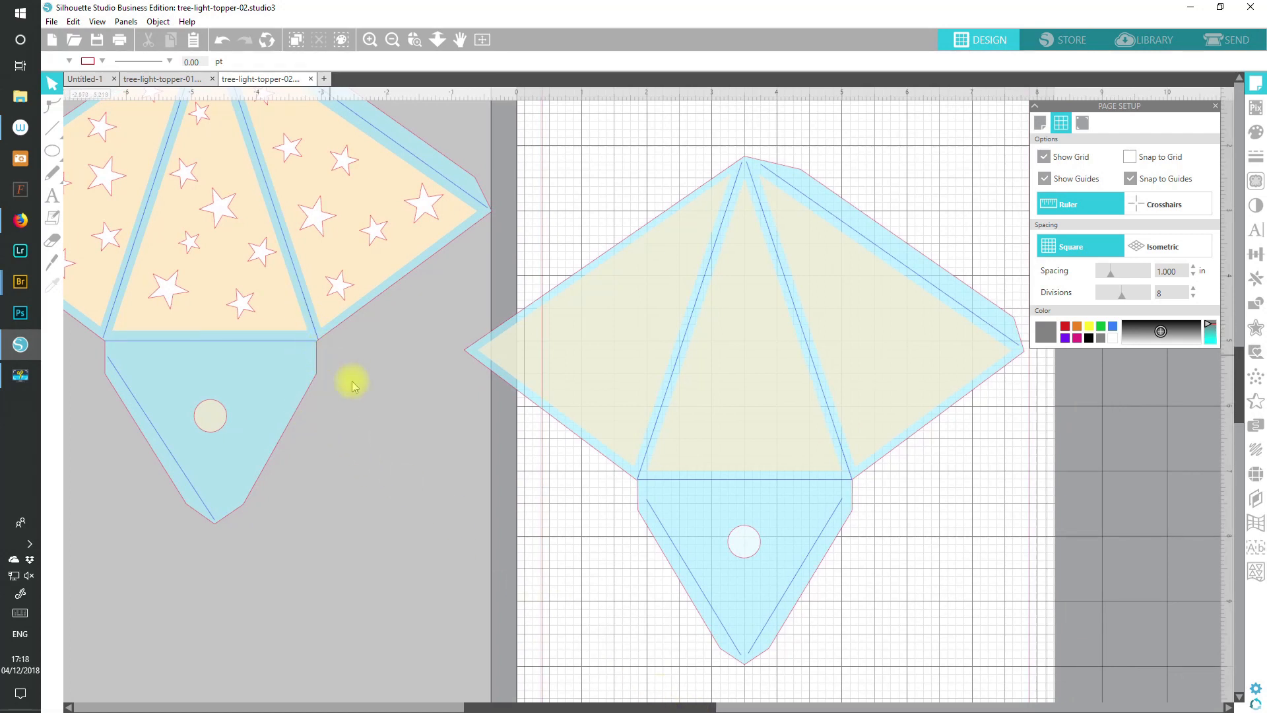
left_click(340, 183)
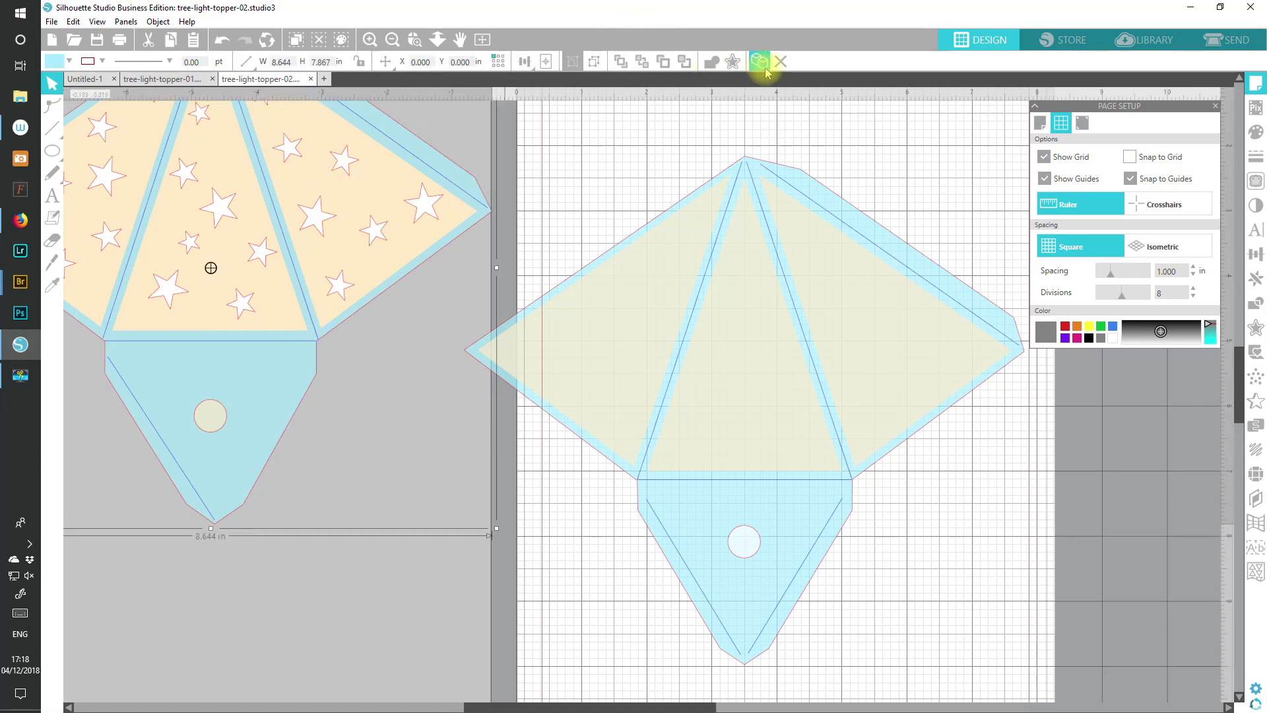
left_click(597, 62)
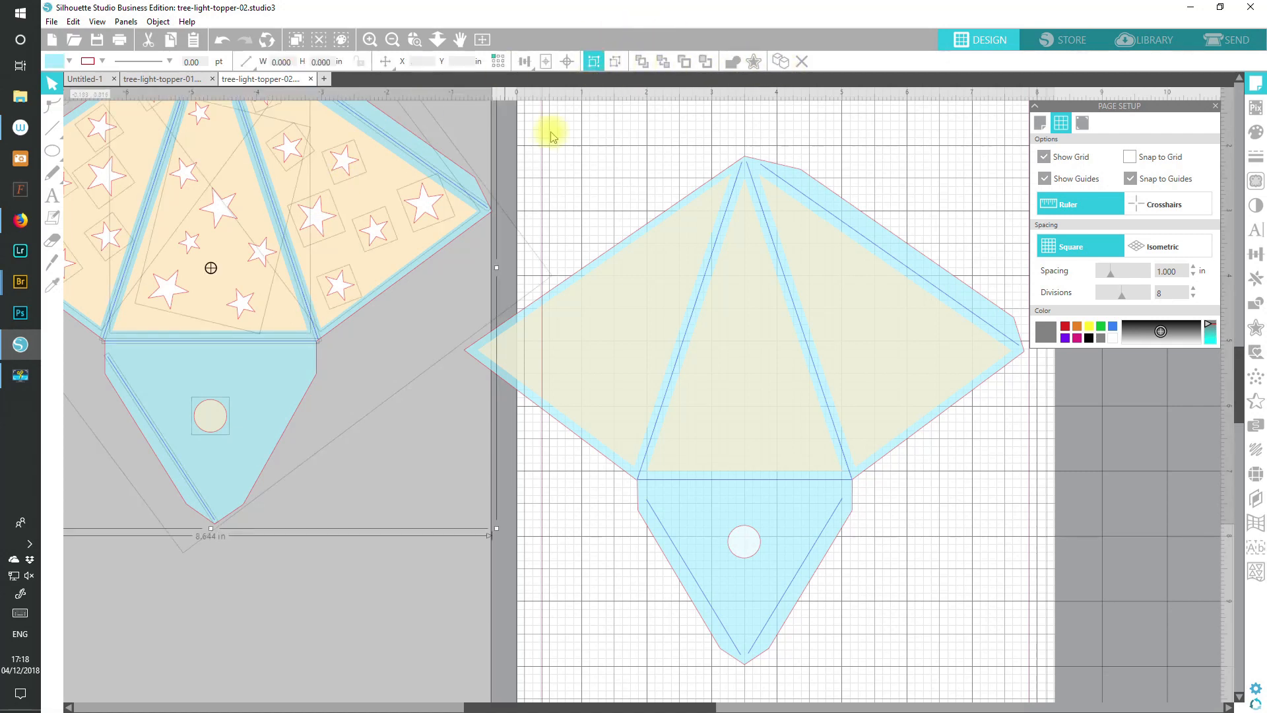
left_click(346, 598)
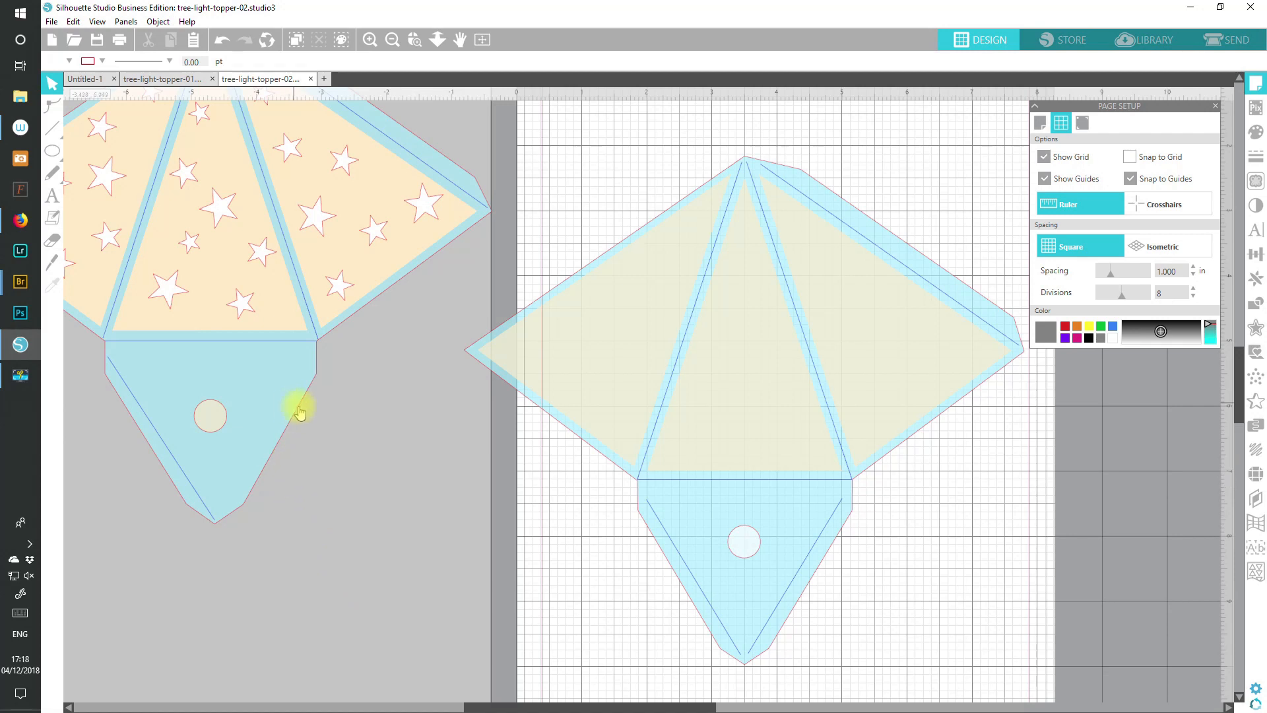
- Select the ungrouped template's outline and adjoining panel shapes, and move them down away from the stars
left_click(291, 331)
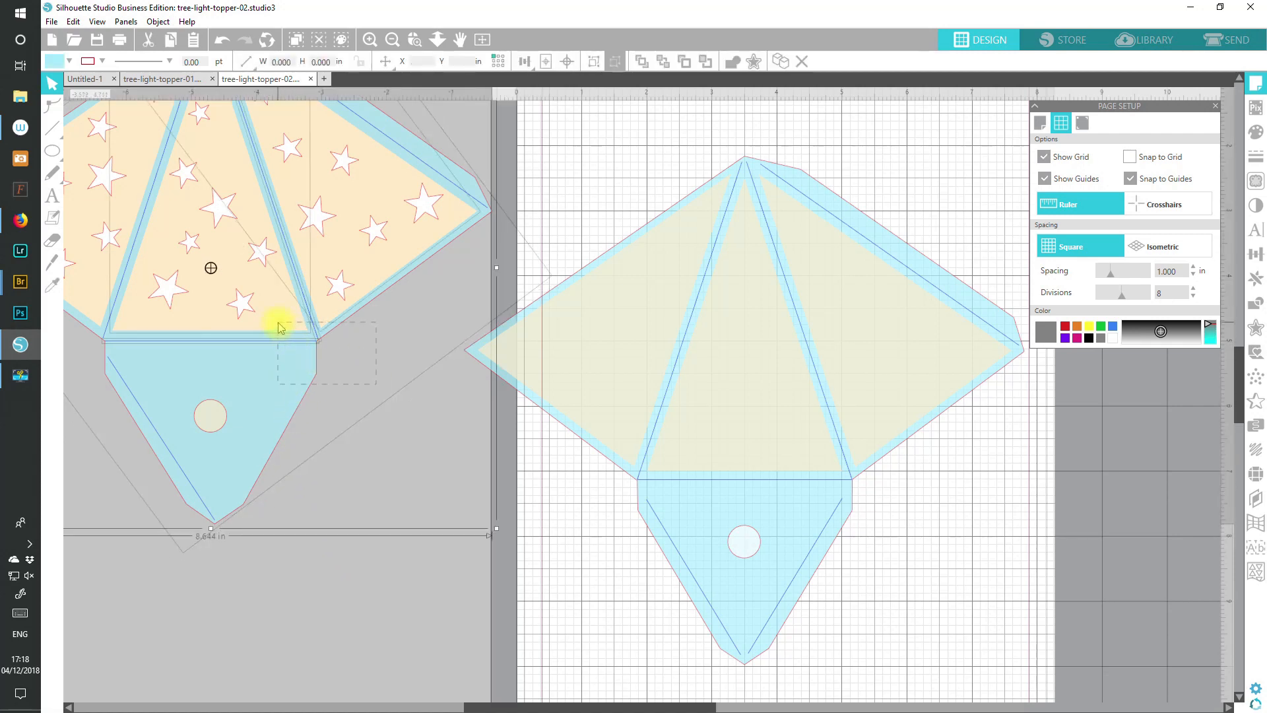
left_click_drag(278, 336, 275, 705)
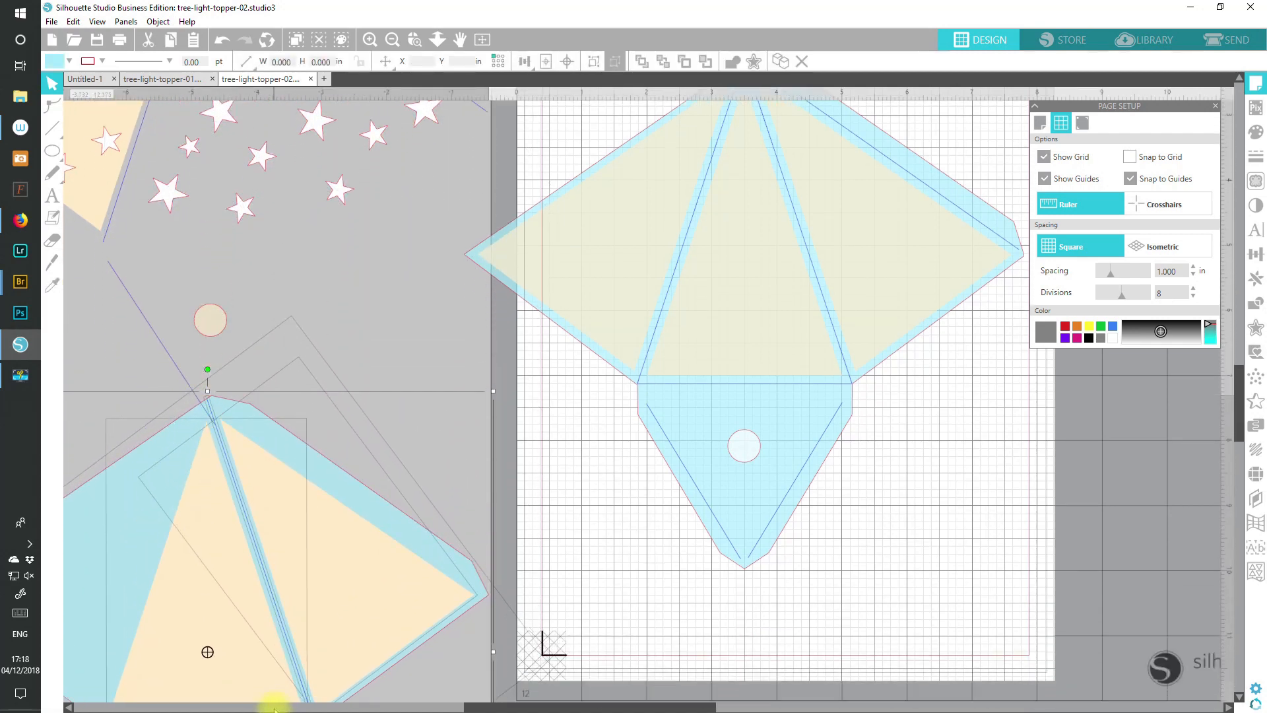
left_click_drag(1244, 419, 1233, 396)
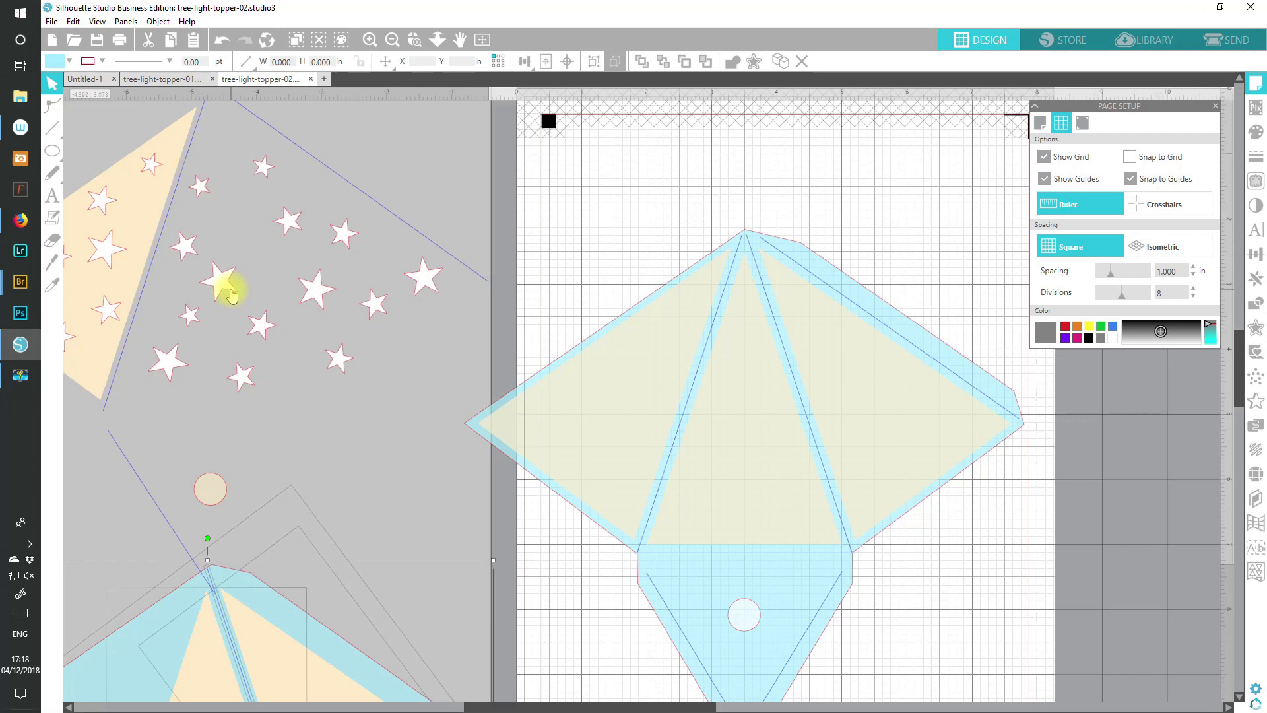
- Move the middle group of seven stars onto the new template's middle panel, in front of it, at X 2.509 in, Y 3.506 in
left_click_drag(223, 295, 399, 515)
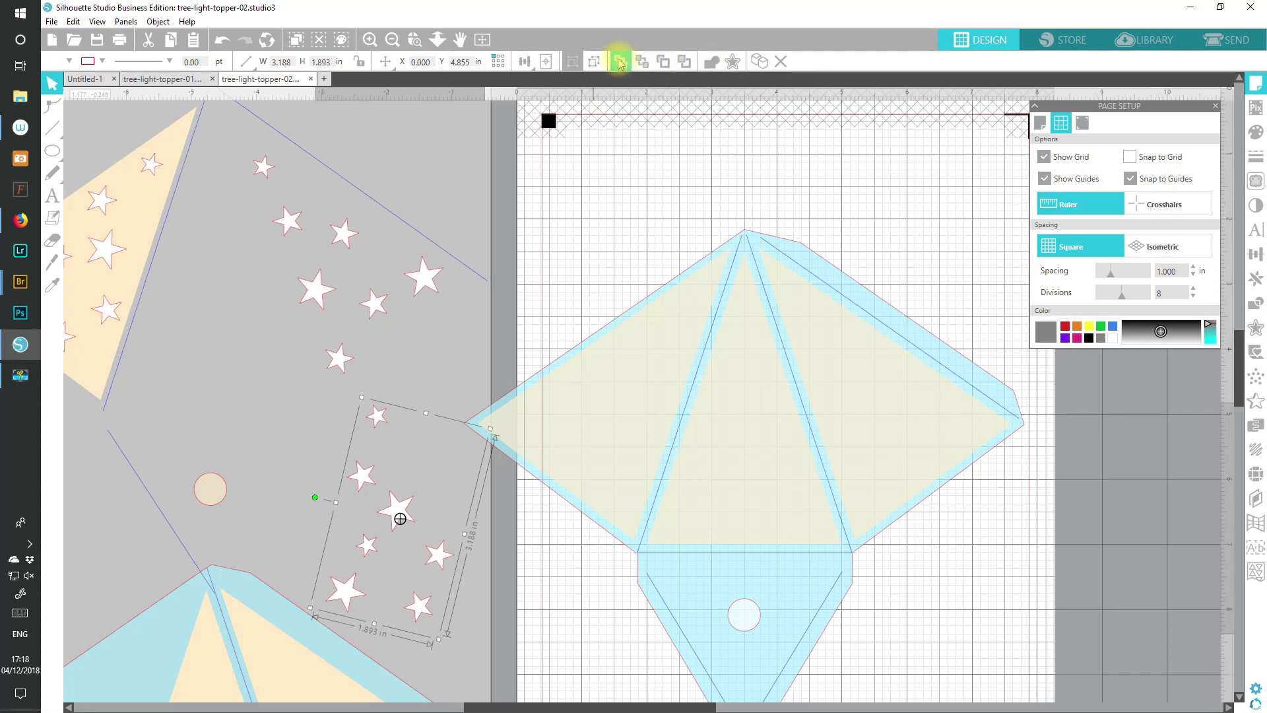
left_click_drag(408, 522, 640, 392)
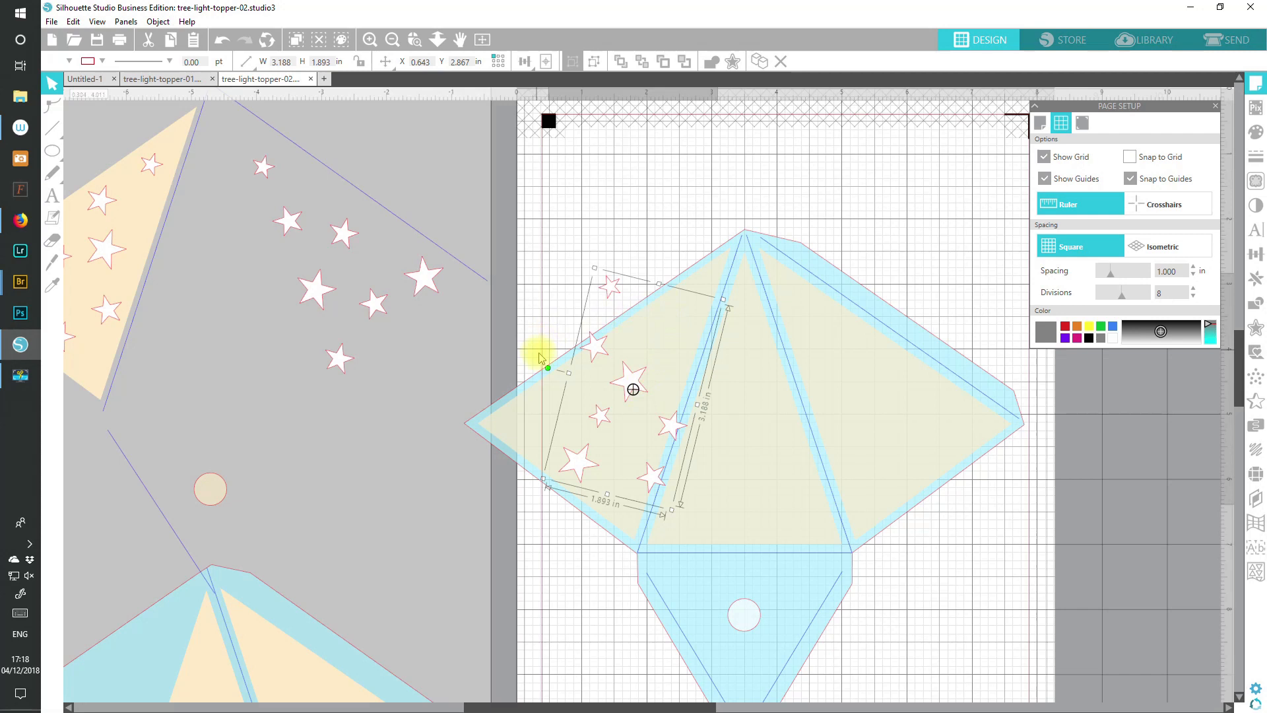
left_click_drag(633, 383, 754, 423)
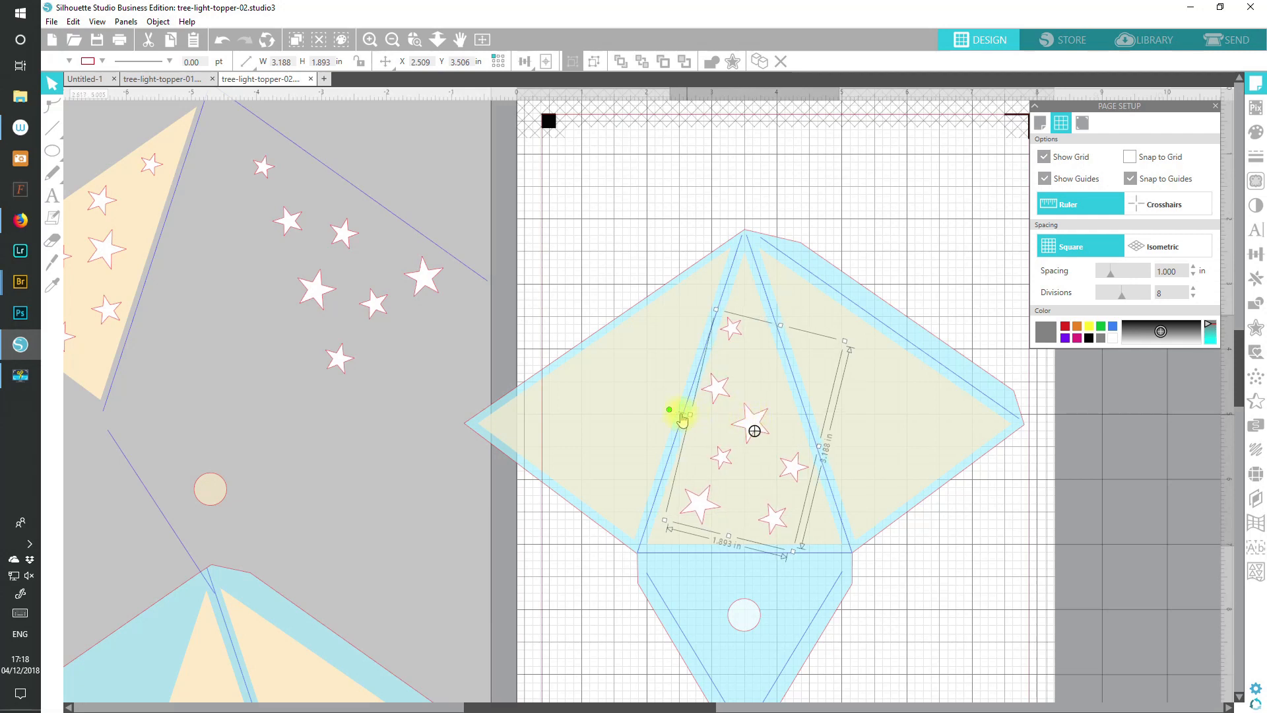
- Rotate the middle panel's seven-star group slightly and nudge it to X 2.399 in, Y 3.437 in
left_click_drag(669, 409, 669, 401)
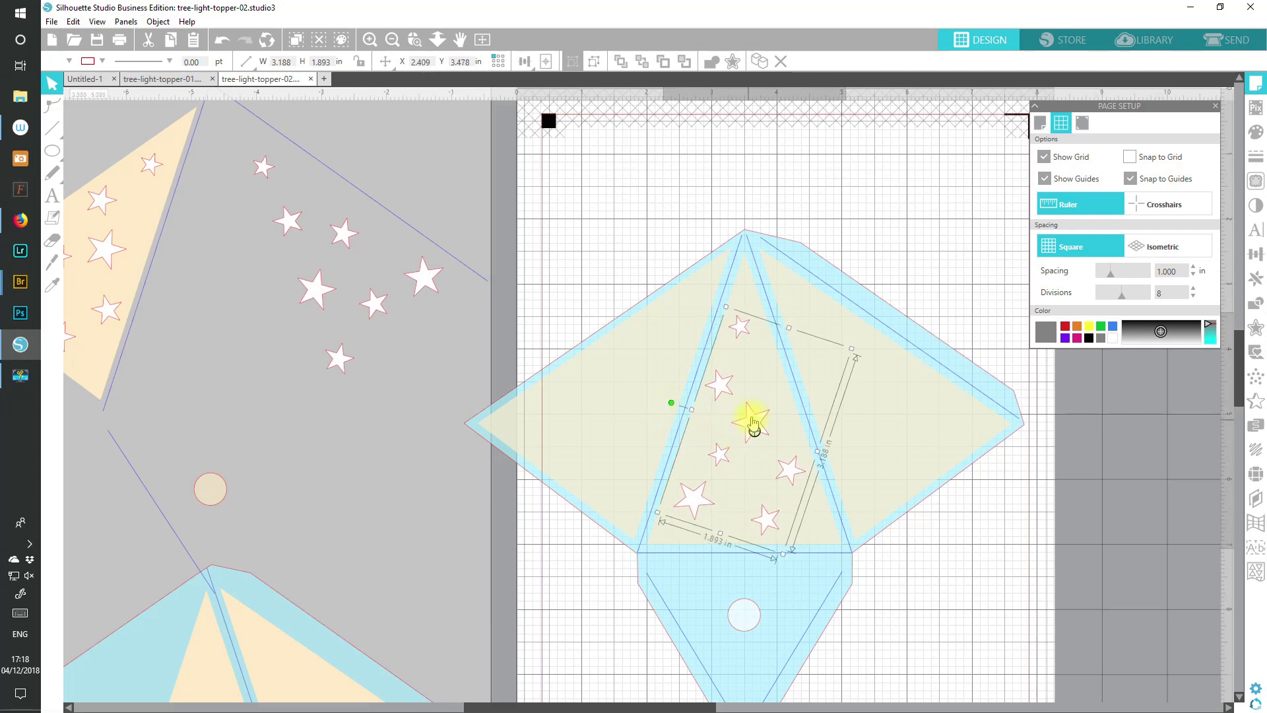
left_click_drag(754, 415, 755, 415)
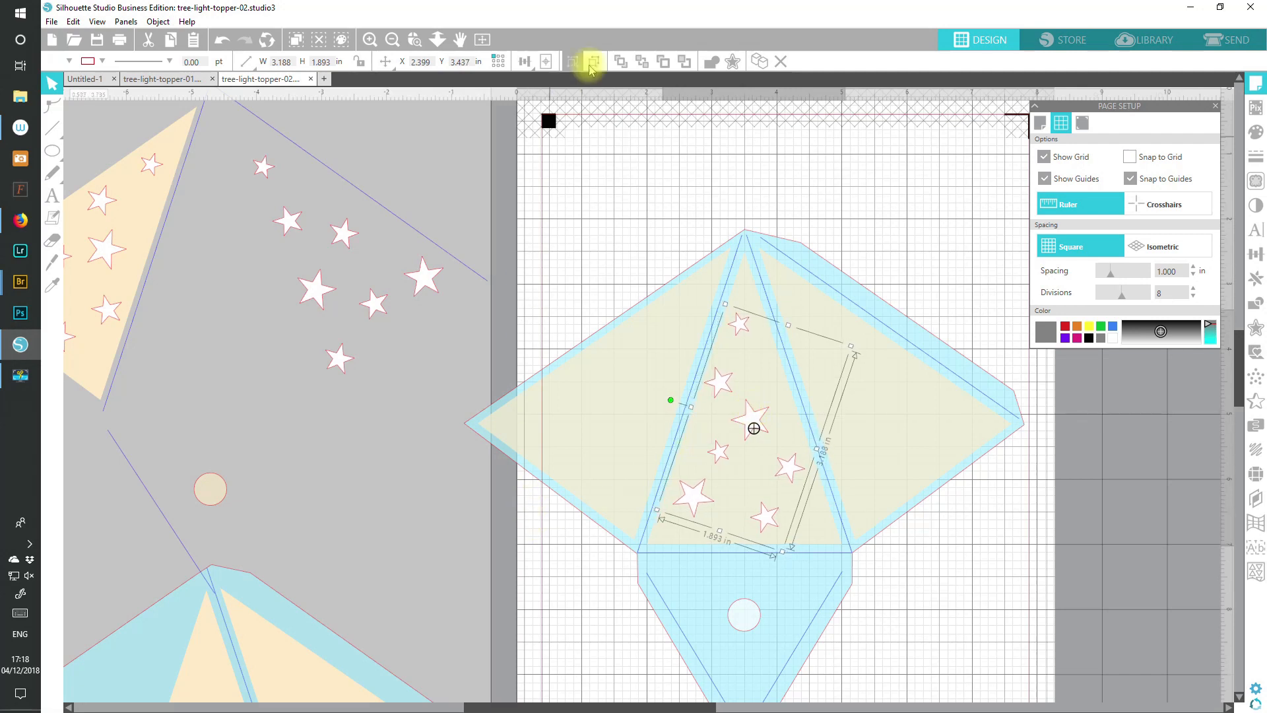
- Gather the largest edge star with the other loose stars beside the page and bring them all to the front
left_click_drag(425, 278, 393, 354)
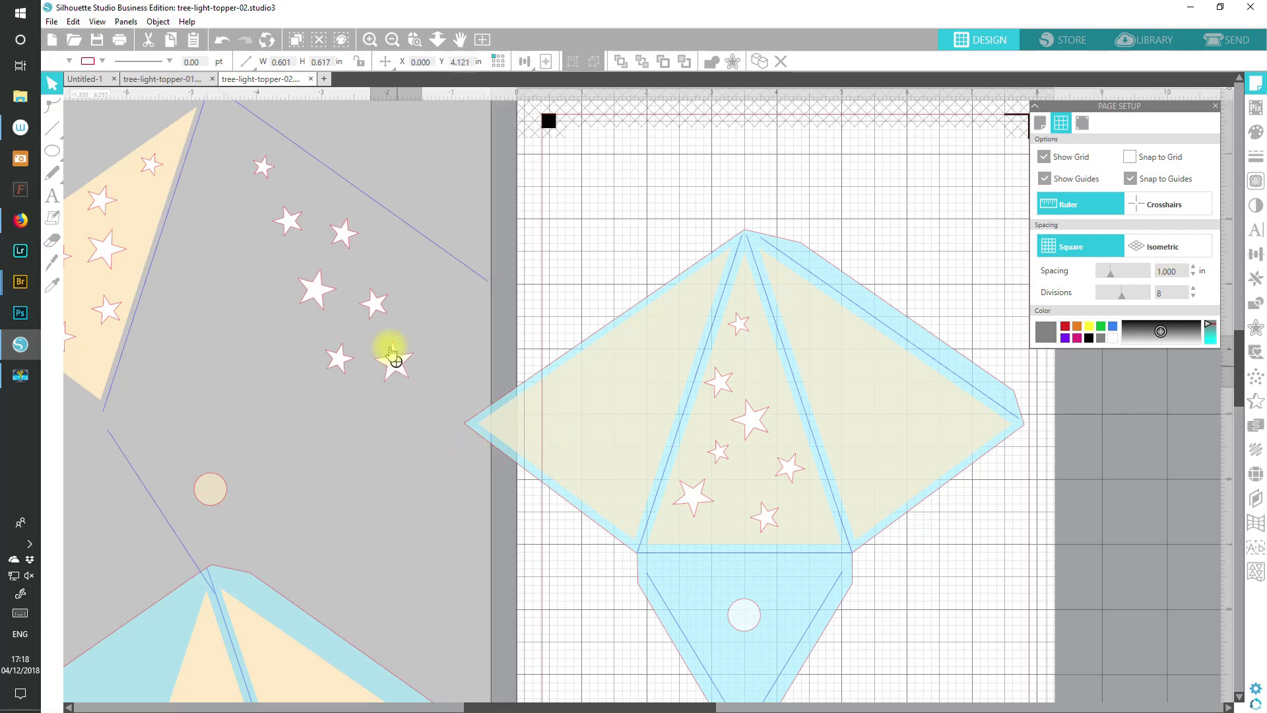
left_click(277, 237)
left_click_drag(237, 161, 409, 453)
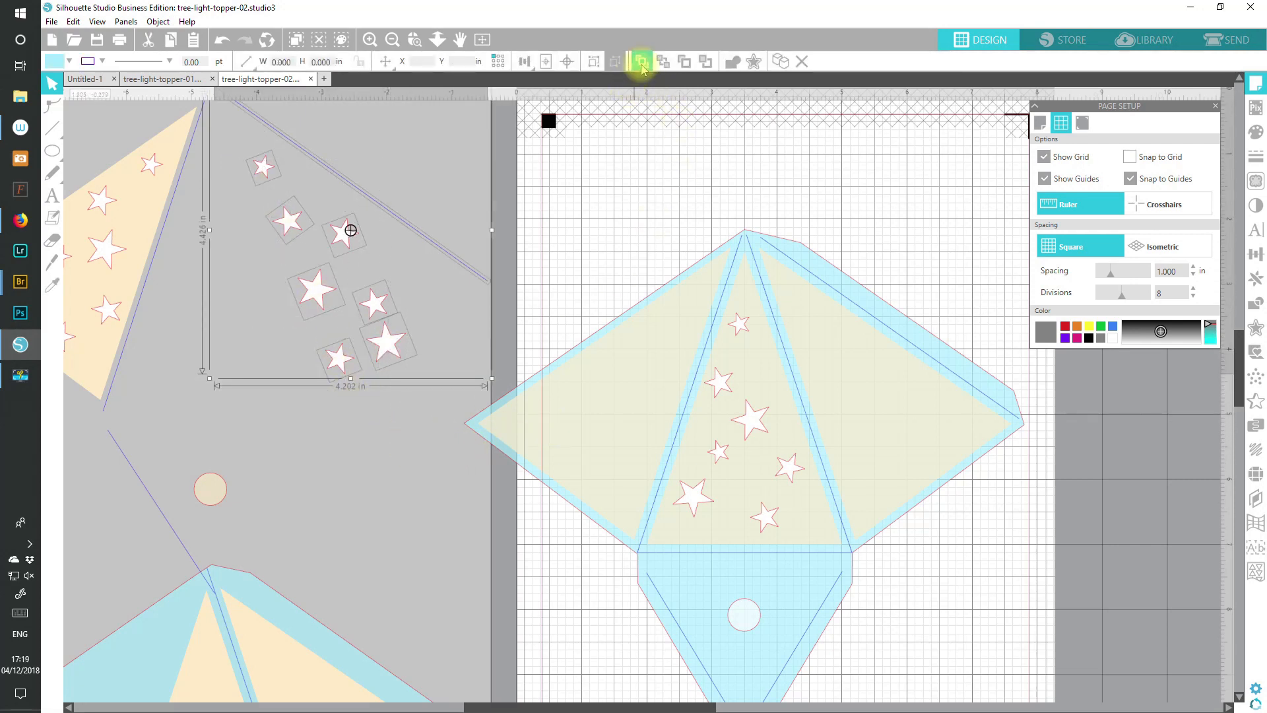
left_click(410, 433)
- Spread two large, three medium and one small loose star across the new template's left panel
left_click_drag(381, 356, 593, 439)
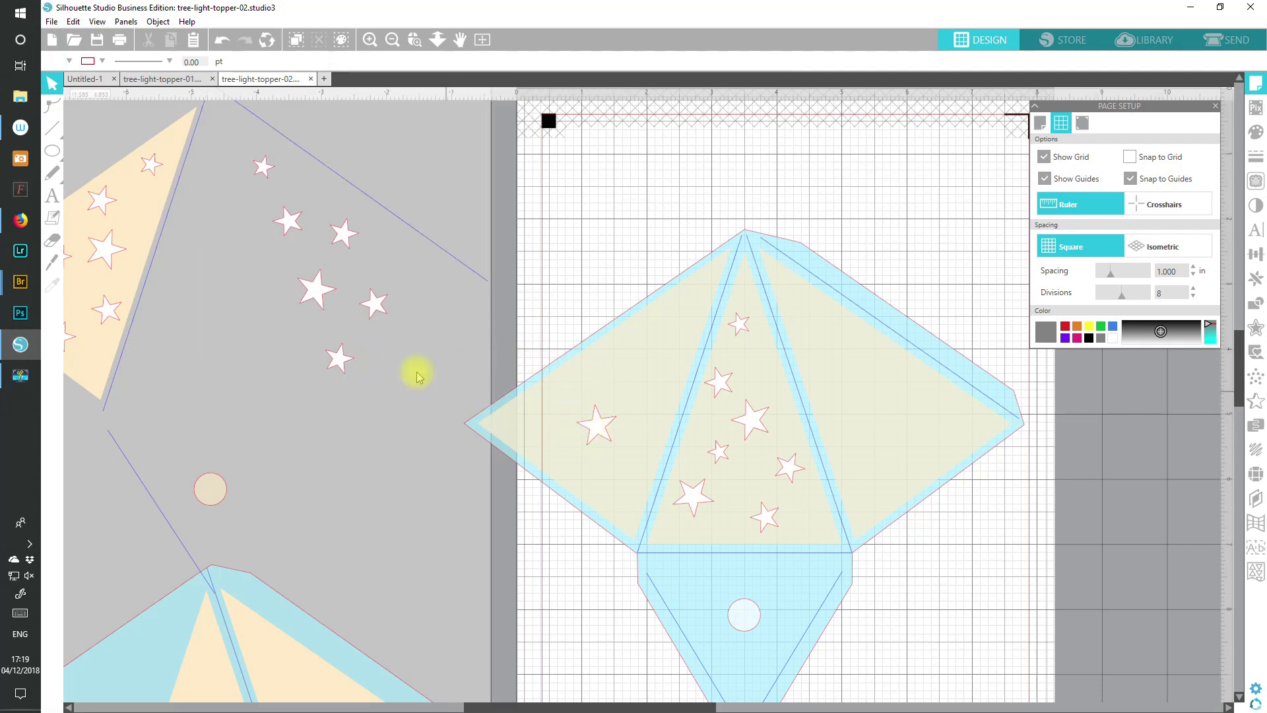
left_click_drag(340, 359, 535, 426)
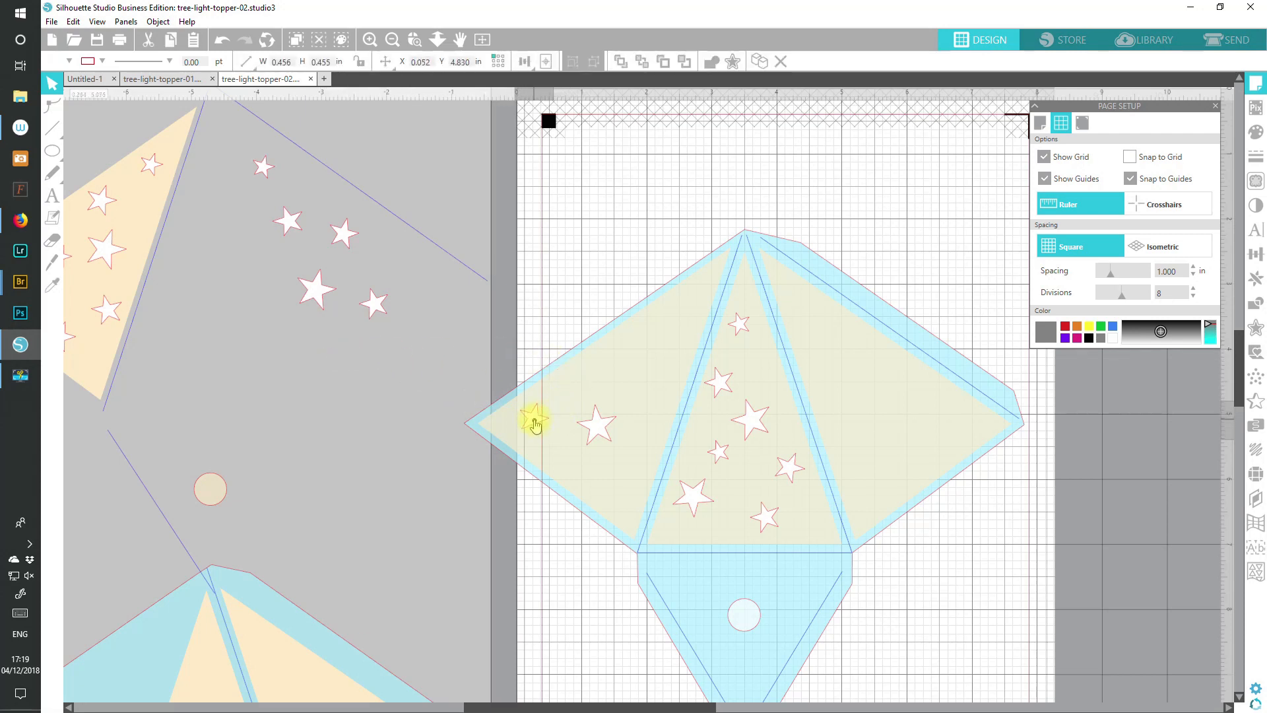
left_click_drag(317, 288, 671, 334)
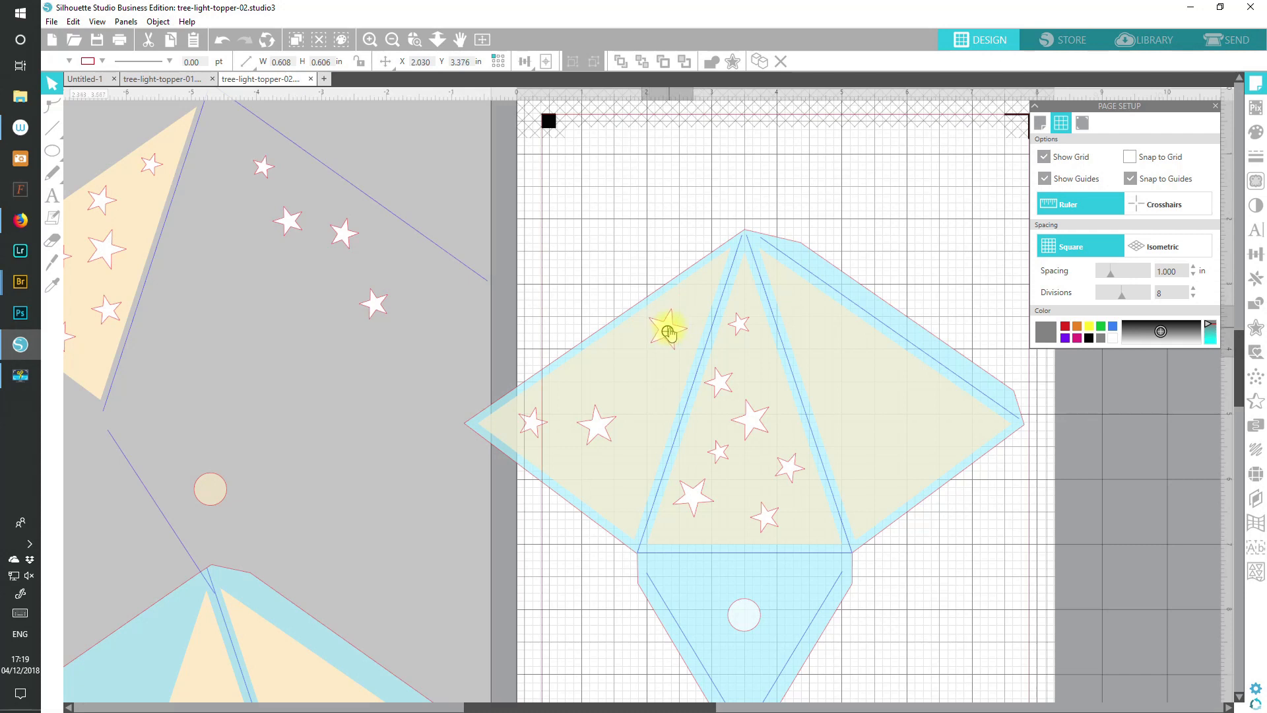
left_click_drag(371, 305, 615, 379)
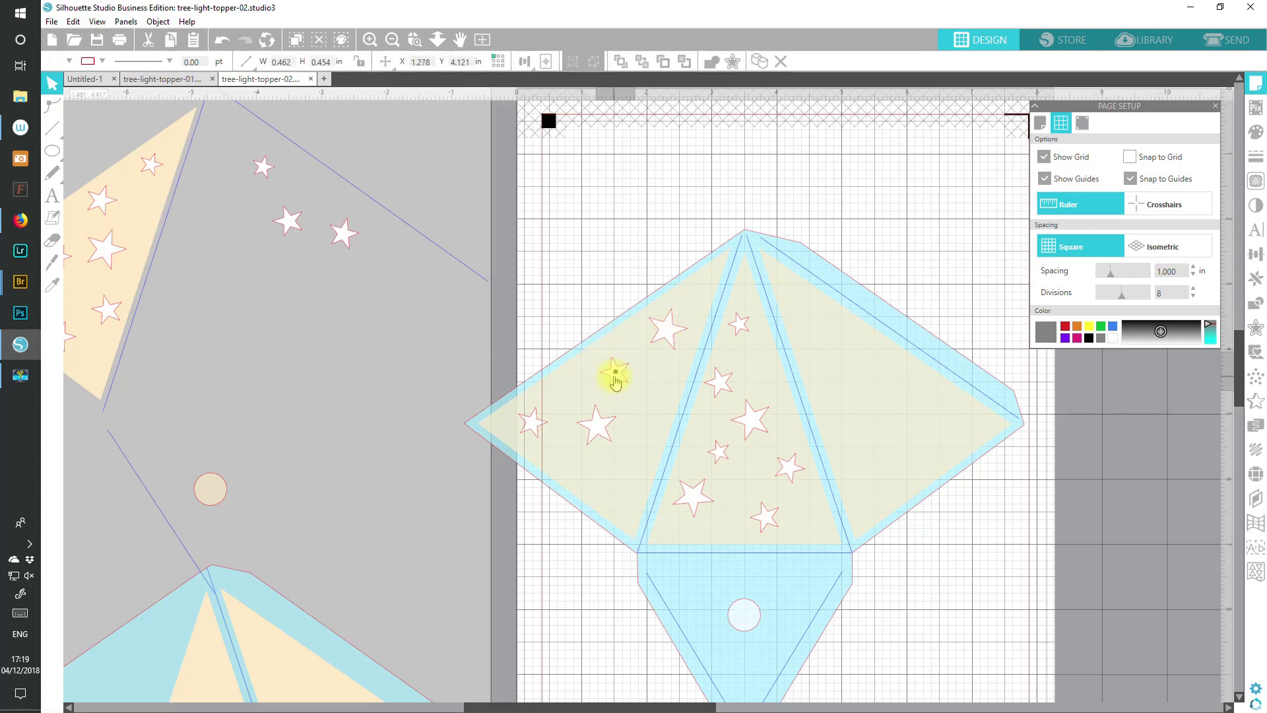
left_click_drag(355, 241, 619, 501)
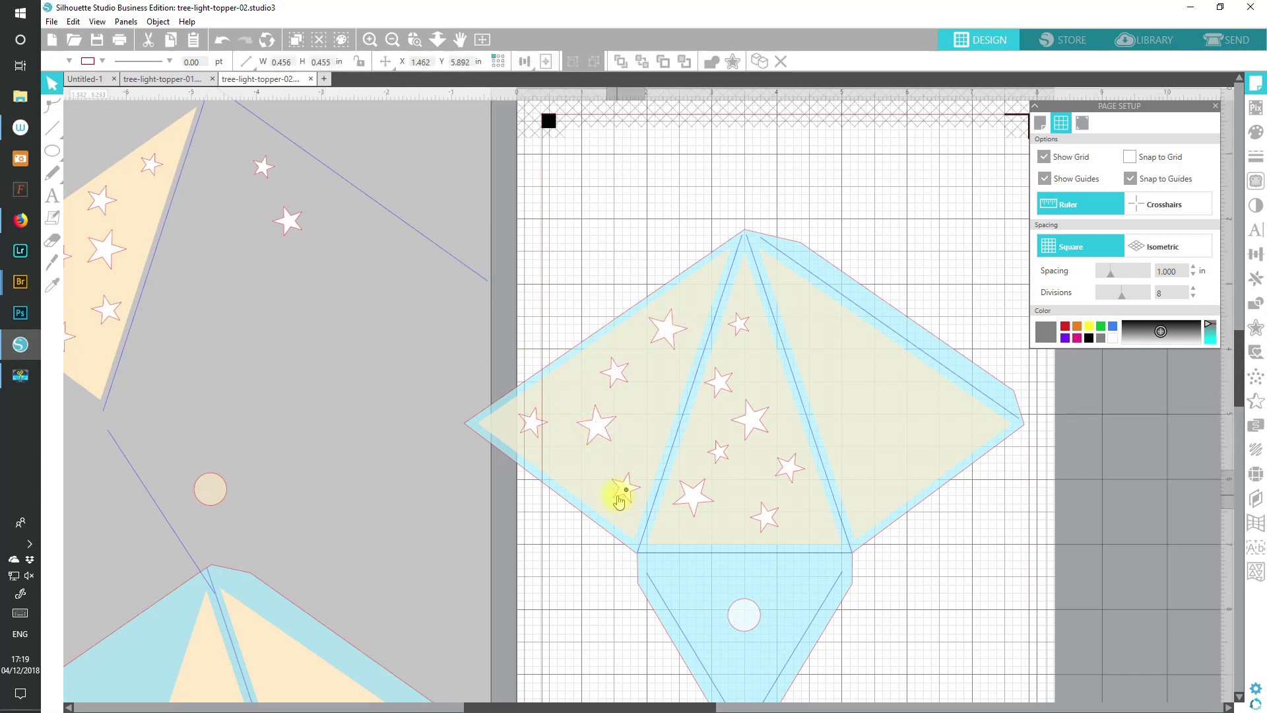
left_click_drag(264, 177, 660, 398)
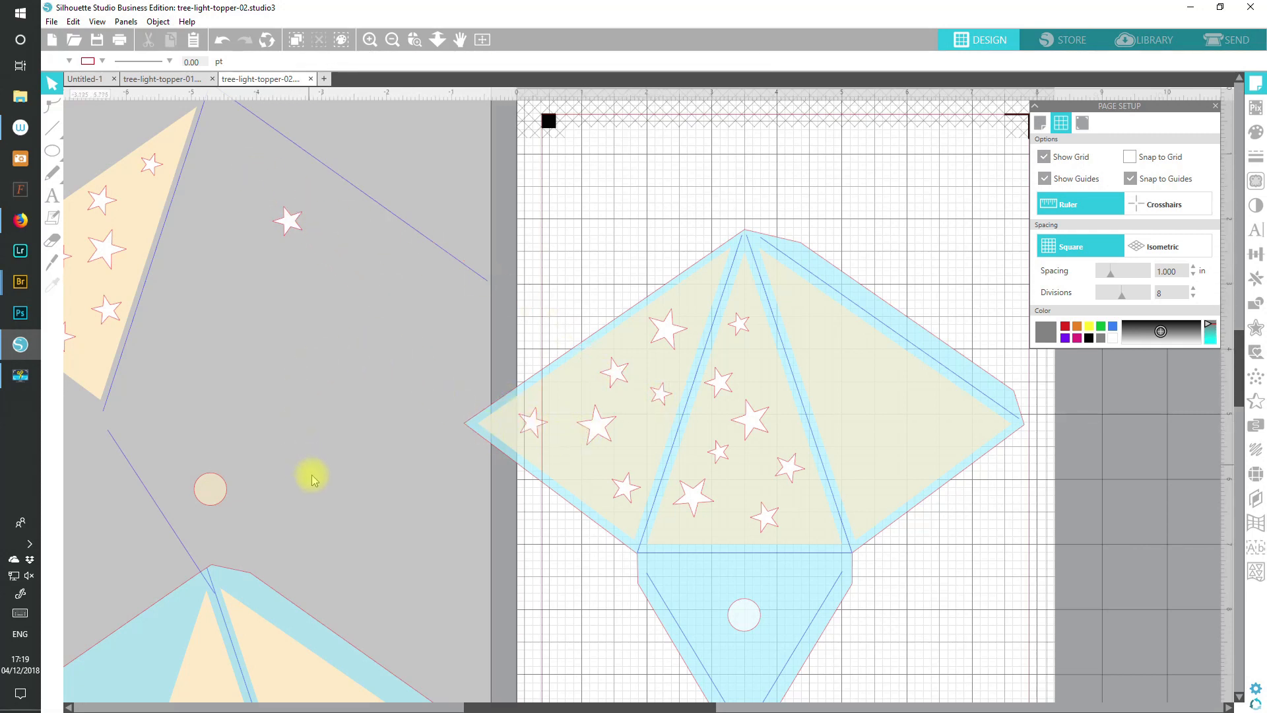
- Duplicate the middle panel's star group and flip the copy horizontally
left_click(749, 422)
left_click(760, 61)
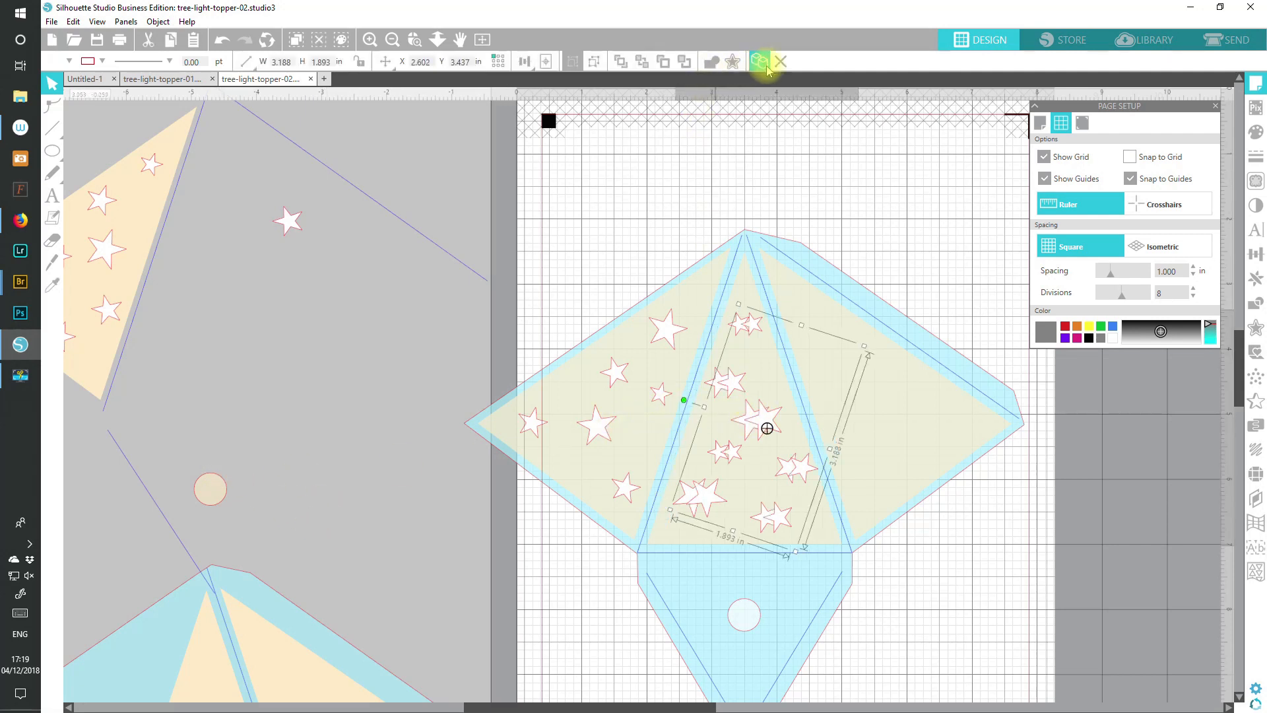
left_click(158, 21)
mouse_move(174, 38)
left_click(376, 37)
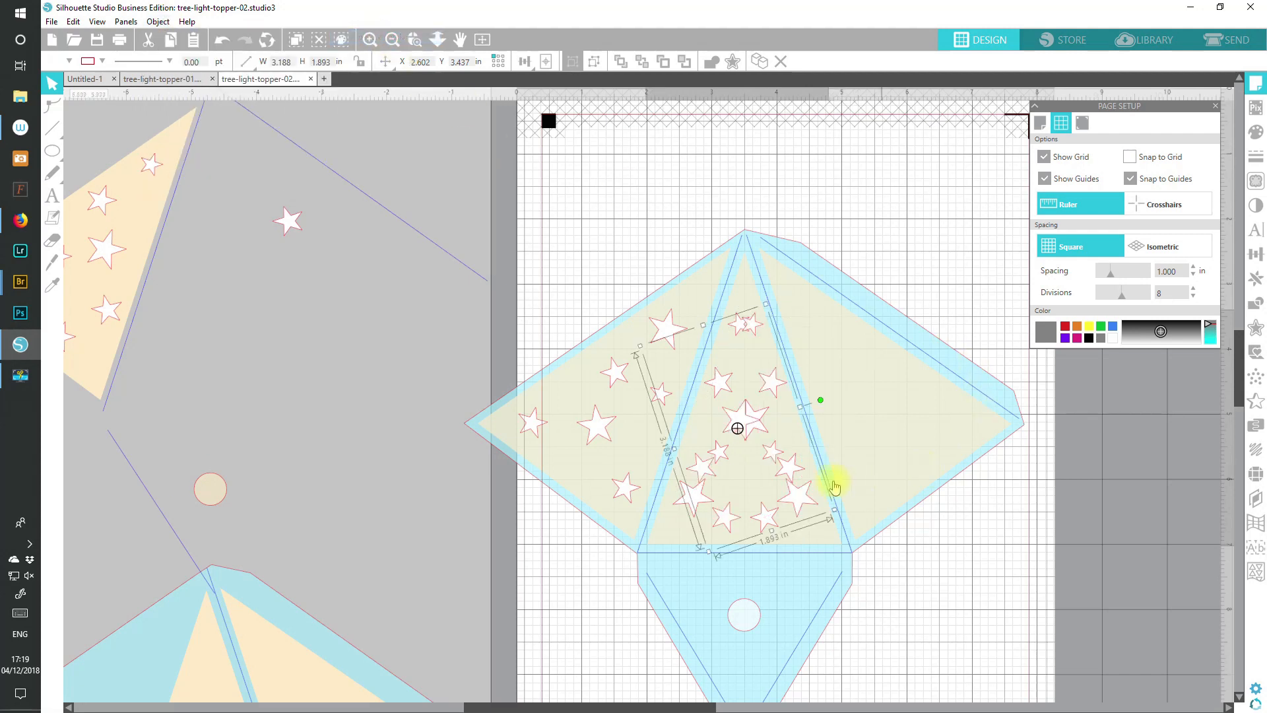
- Place the mirrored star group on the right panel, rotated to fit at X 4.434 in, Y 3.017 in, and ungroup it
left_click_drag(780, 390, 912, 349)
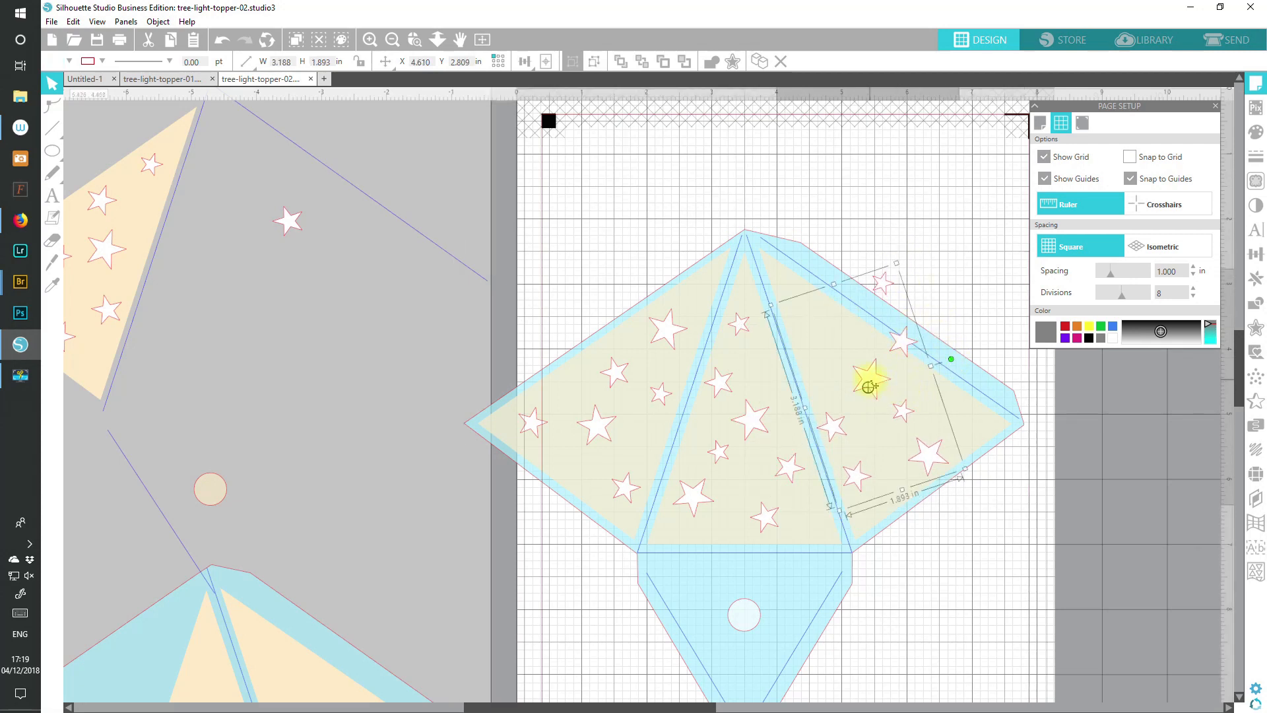
left_click_drag(953, 357, 925, 322)
left_click_drag(960, 421, 949, 430)
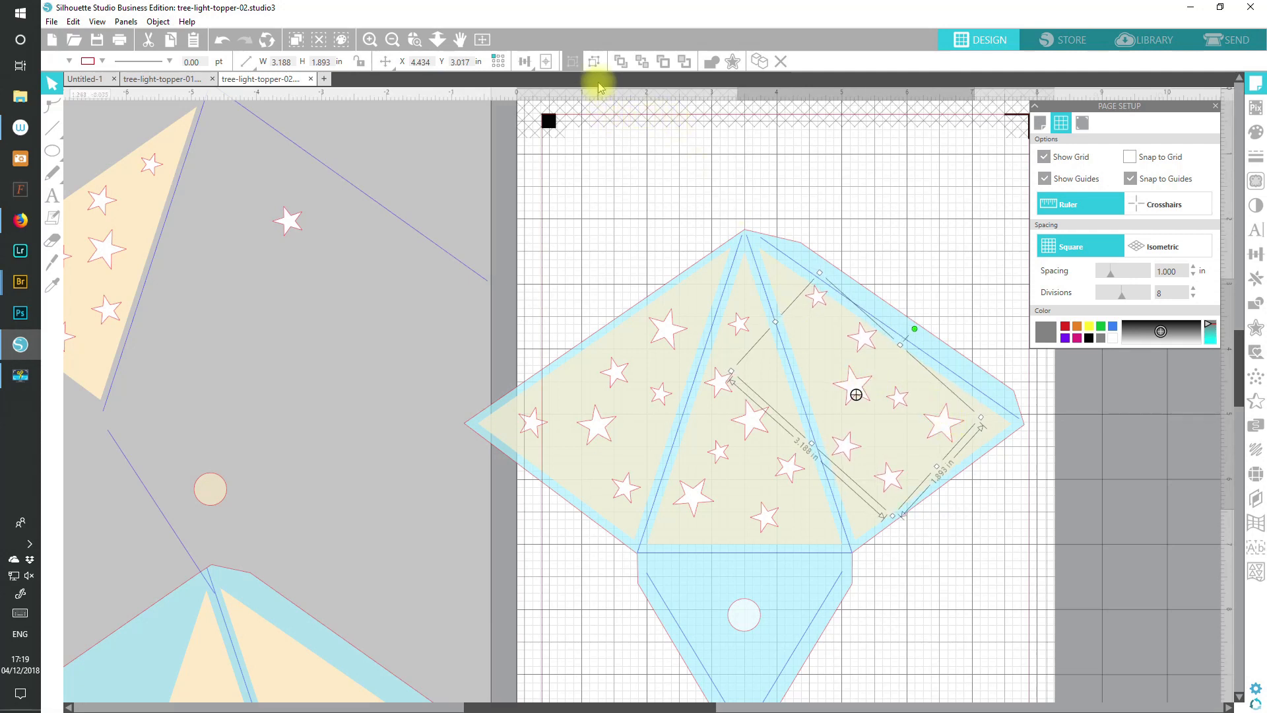
left_click(594, 61)
left_click(868, 219)
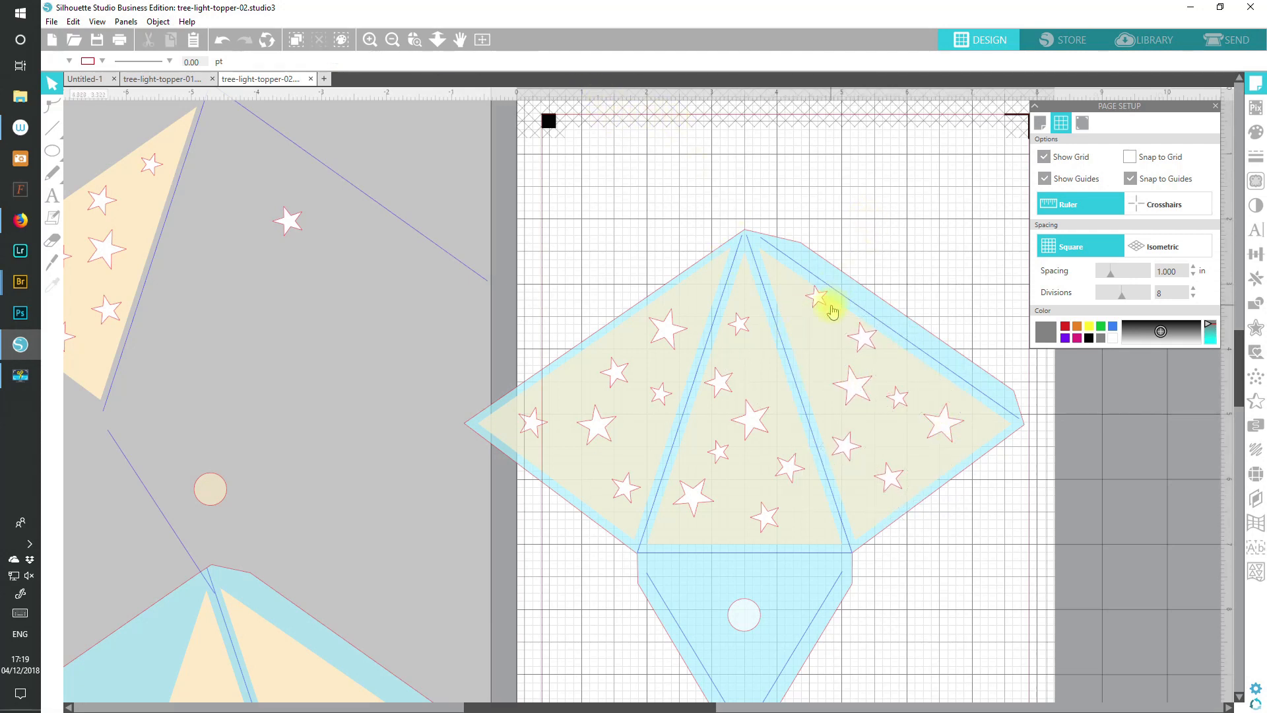
- Rearrange the seven ungrouped stars across the right panel and add the last loose star from beside the page near its outer tip
mouse_move(822, 302)
left_mouse_down()
mouse_move(828, 350)
mouse_move(829, 325)
mouse_move(801, 303)
left_mouse_up()
left_click(846, 344)
left_click(825, 354)
left_click_drag(825, 354, 873, 373)
left_click(839, 383)
left_click(887, 419)
left_click_drag(850, 454, 954, 445)
left_click(902, 433)
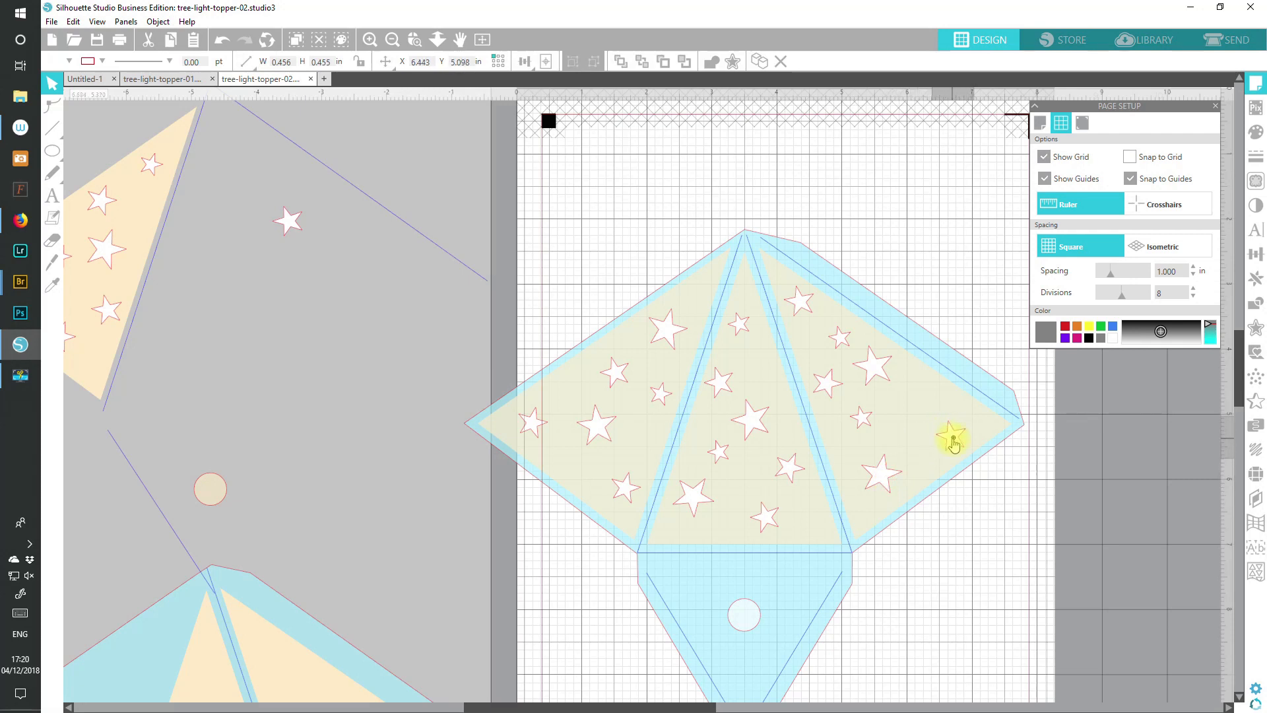
left_click_drag(292, 222, 913, 412)
left_click(903, 442)
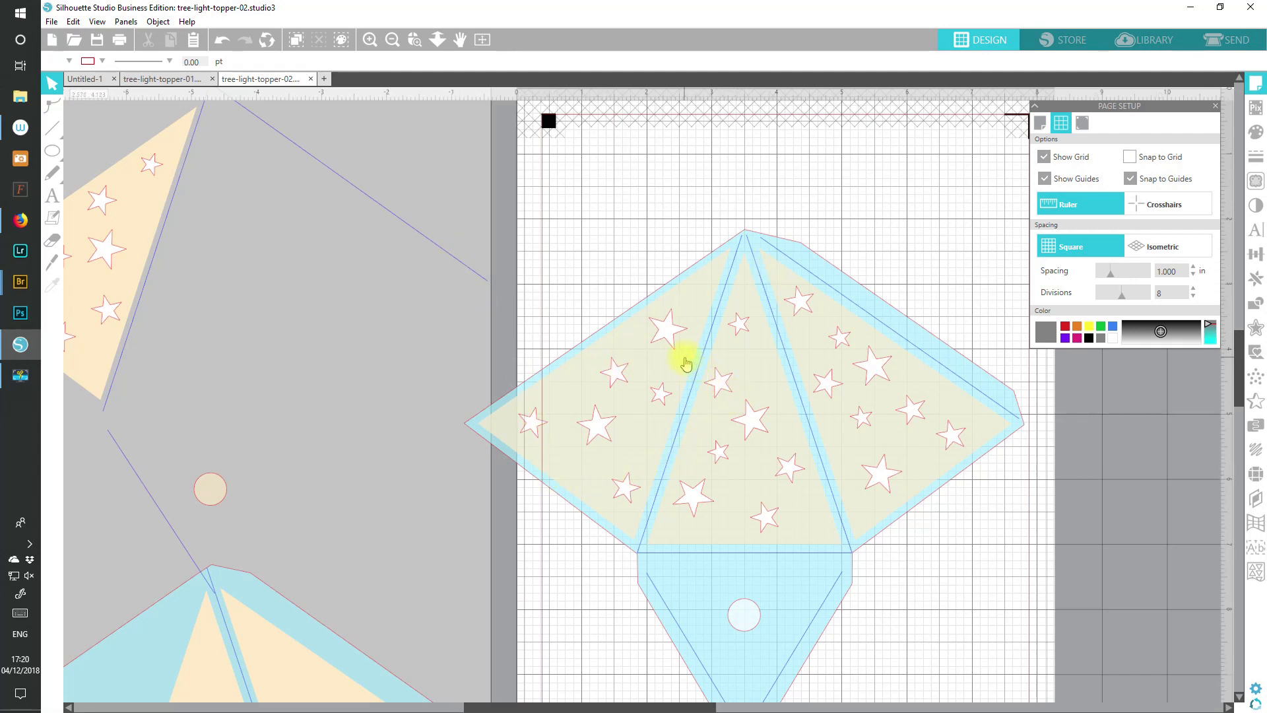
- Move the three cream inner triangles off the star template, and shift the spare fold line farther away from the page
left_click_drag(686, 363, 365, 463)
left_click(422, 468)
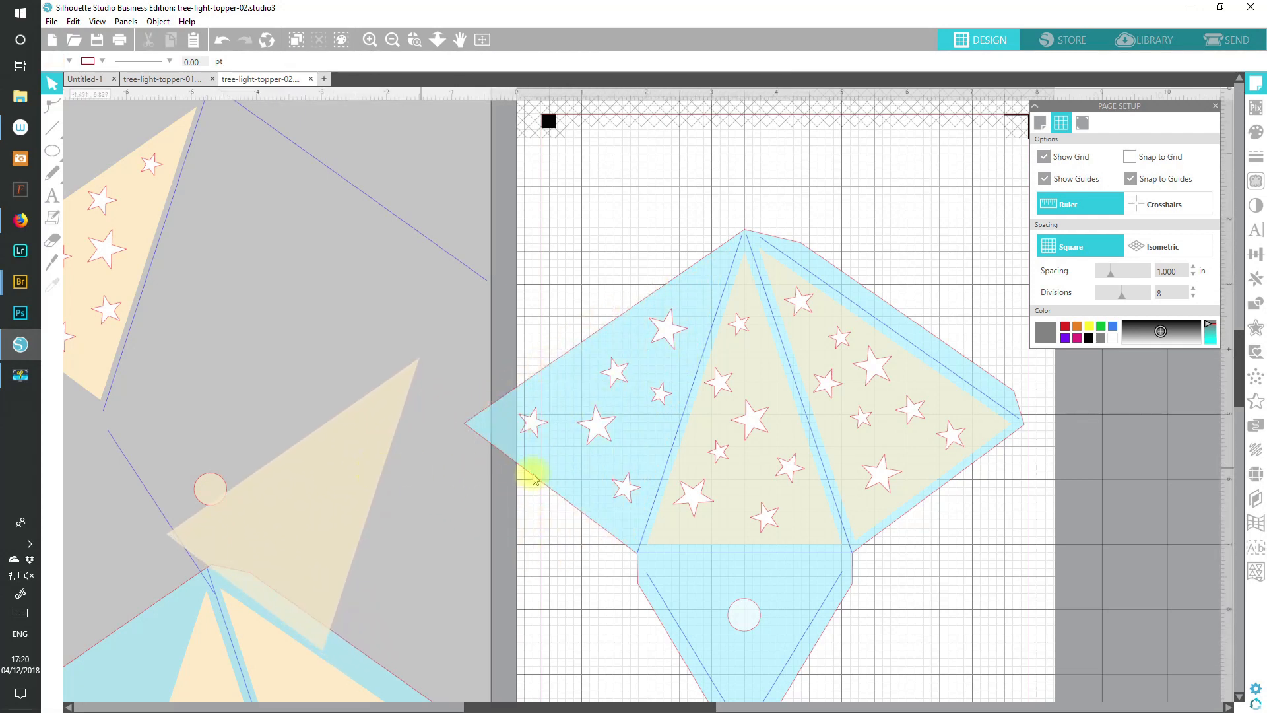
left_click_drag(748, 510, 340, 595)
left_click_drag(880, 461, 319, 596)
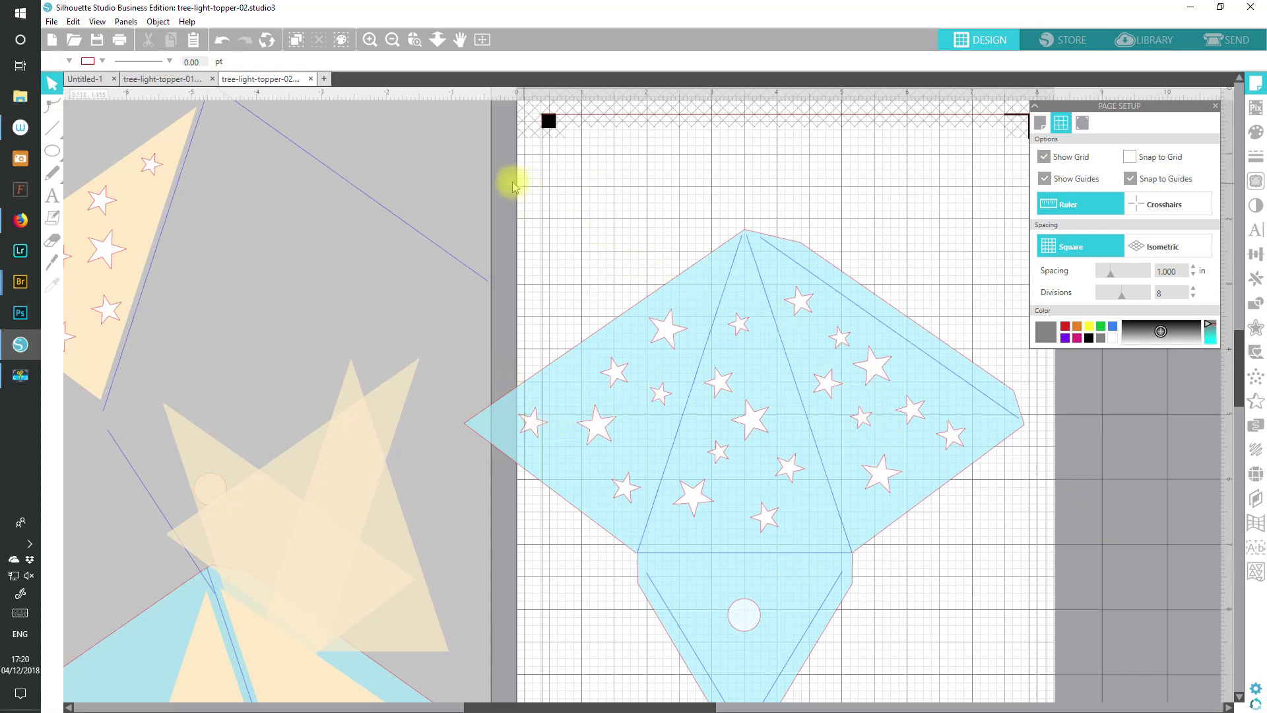
left_click_drag(447, 248, 321, 381)
left_click(390, 377)
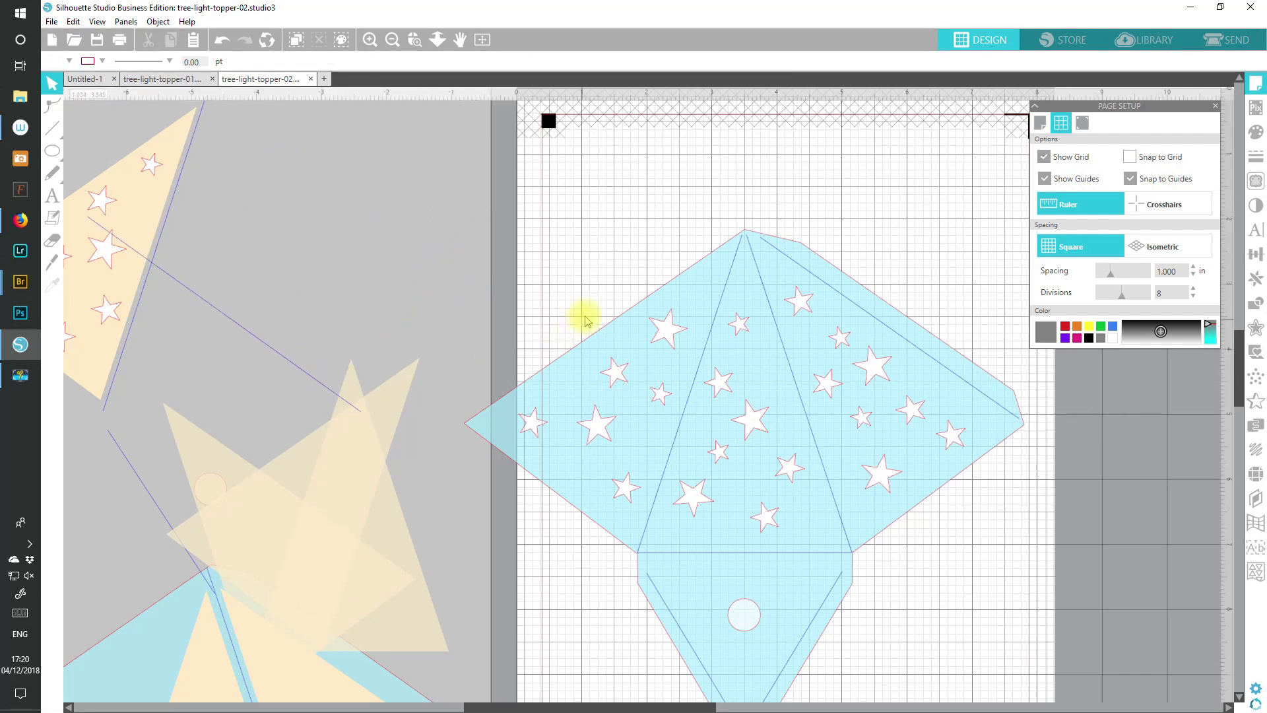
- Select the blue template with all its stars, fold lines and light hole, and group everything together
left_click(676, 390)
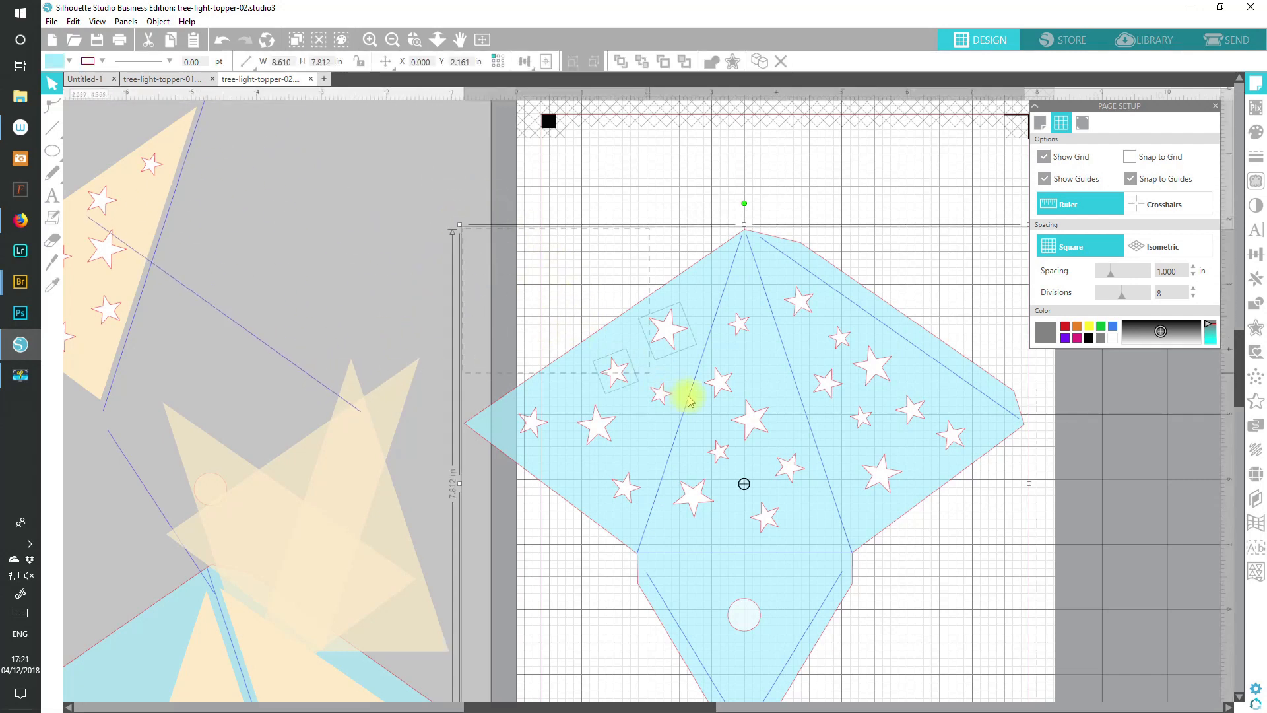
left_click_drag(1047, 556, 1068, 616)
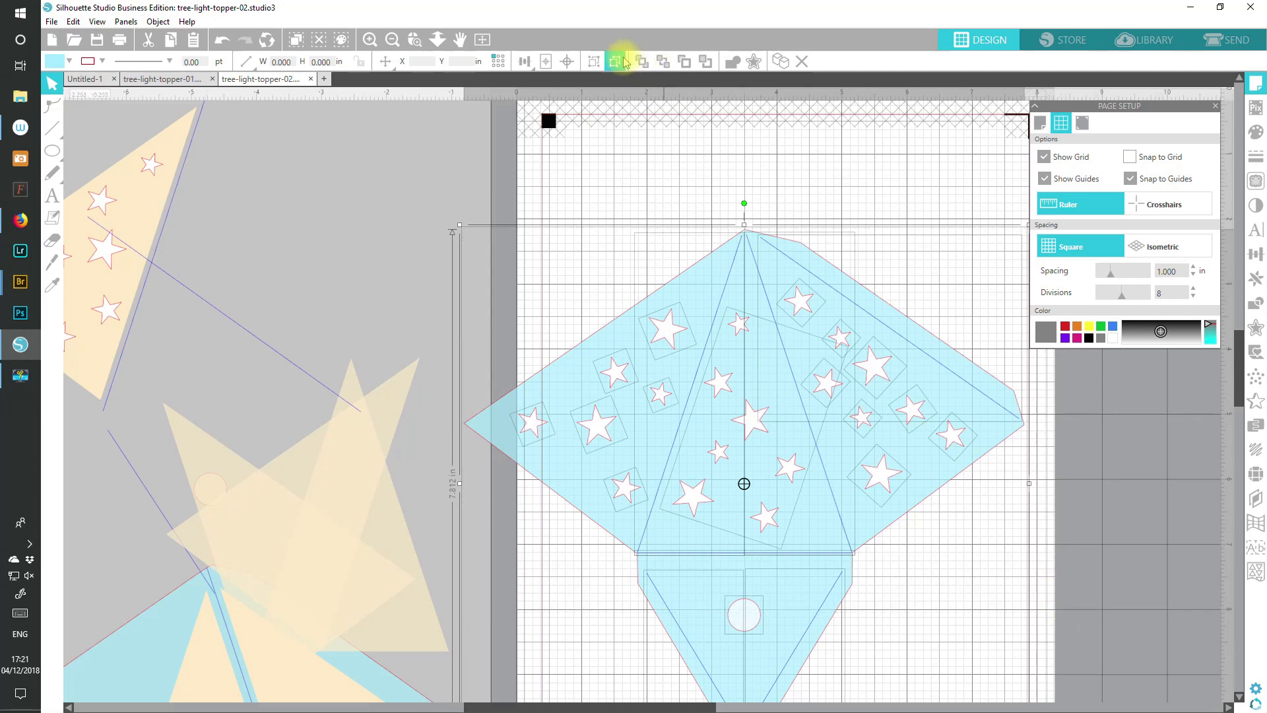
left_click(600, 63)
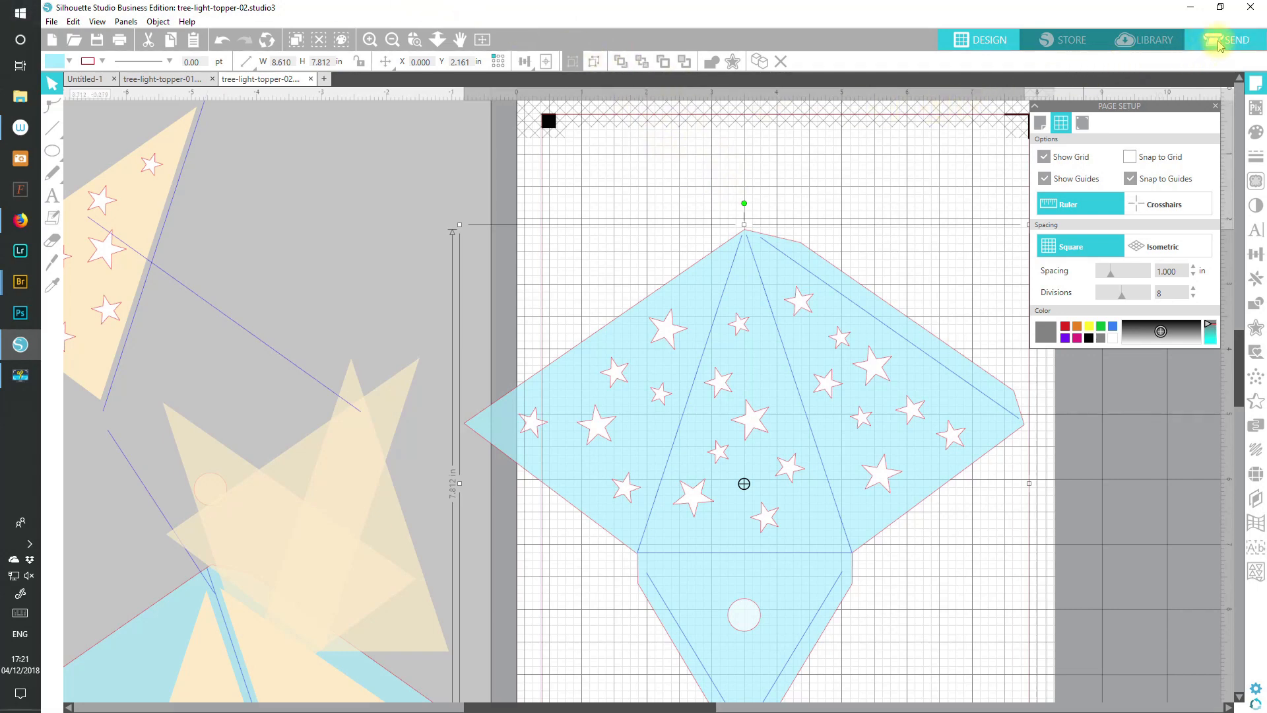
- Fit the page in view and move the loose cream triangles onto the page's upper corner, clear of the leftover shapes
left_click(483, 40)
left_click_drag(368, 640, 327, 529)
left_click_drag(288, 649, 274, 566)
left_click_drag(285, 699, 240, 693)
left_click_drag(362, 398, 507, 178)
left_click_drag(352, 444, 501, 207)
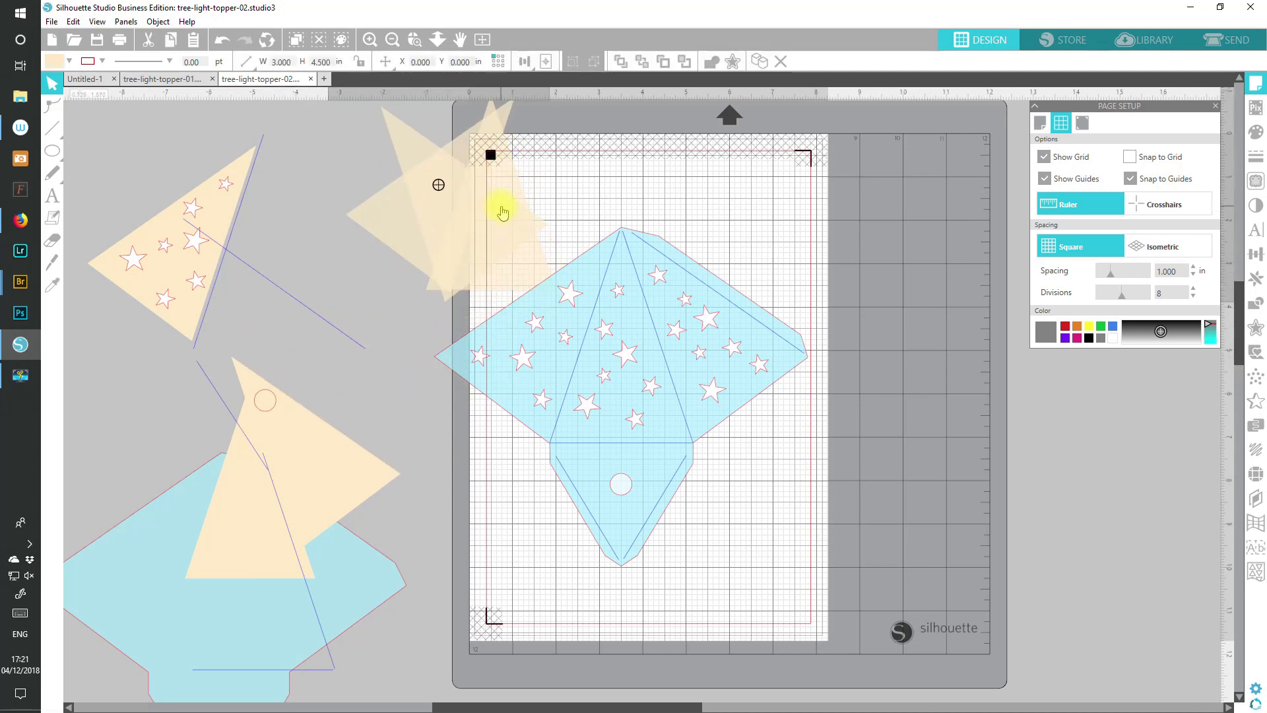
- Select all the leftover old template pieces, stars and lines beside the page and cut them
left_click_drag(161, 247, 162, 353)
left_click_drag(104, 139, 326, 689)
left_click(149, 40)
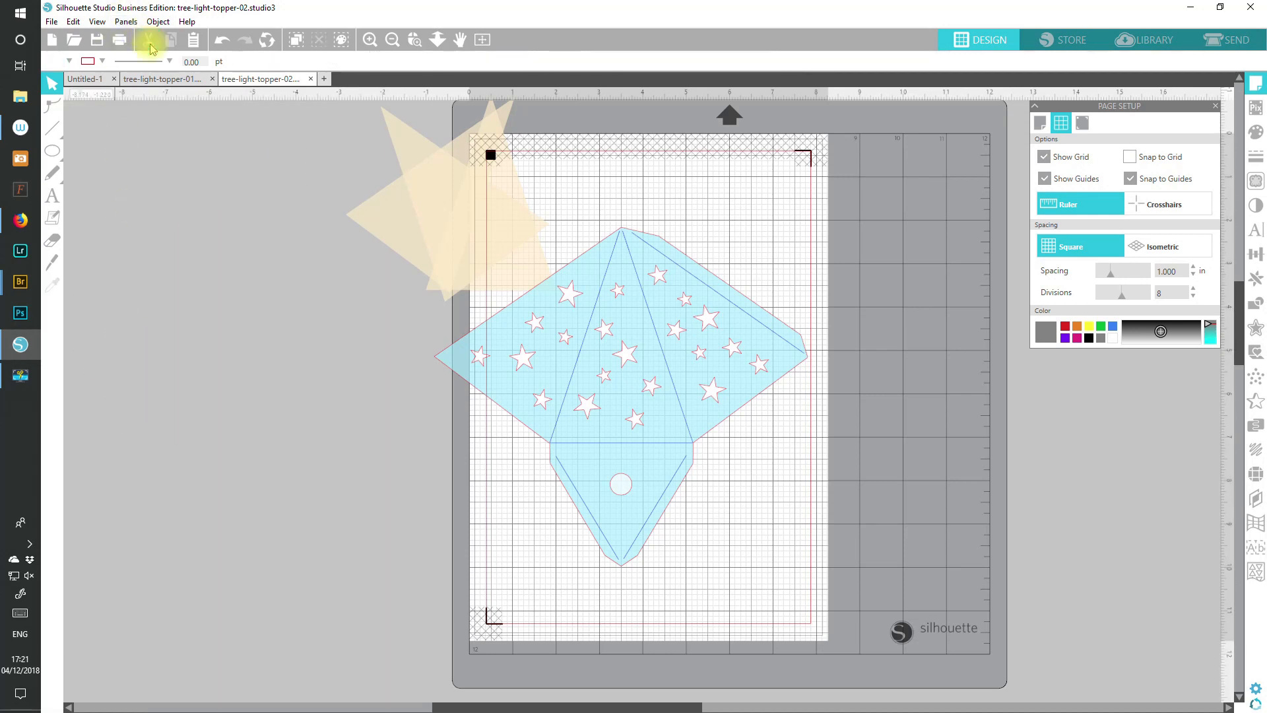
- Move the pile of cream triangles off the page into the empty workspace beside it
left_click(503, 212)
left_click_drag(504, 212, 207, 296)
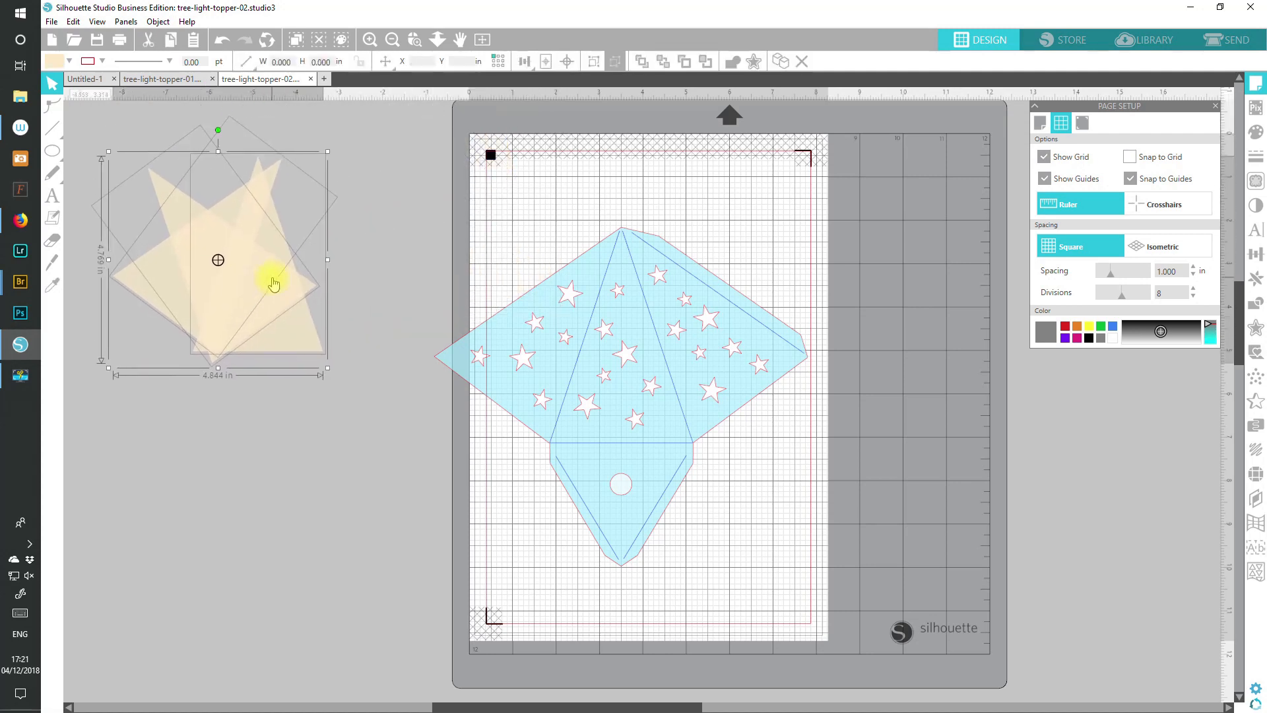
left_click(903, 265)
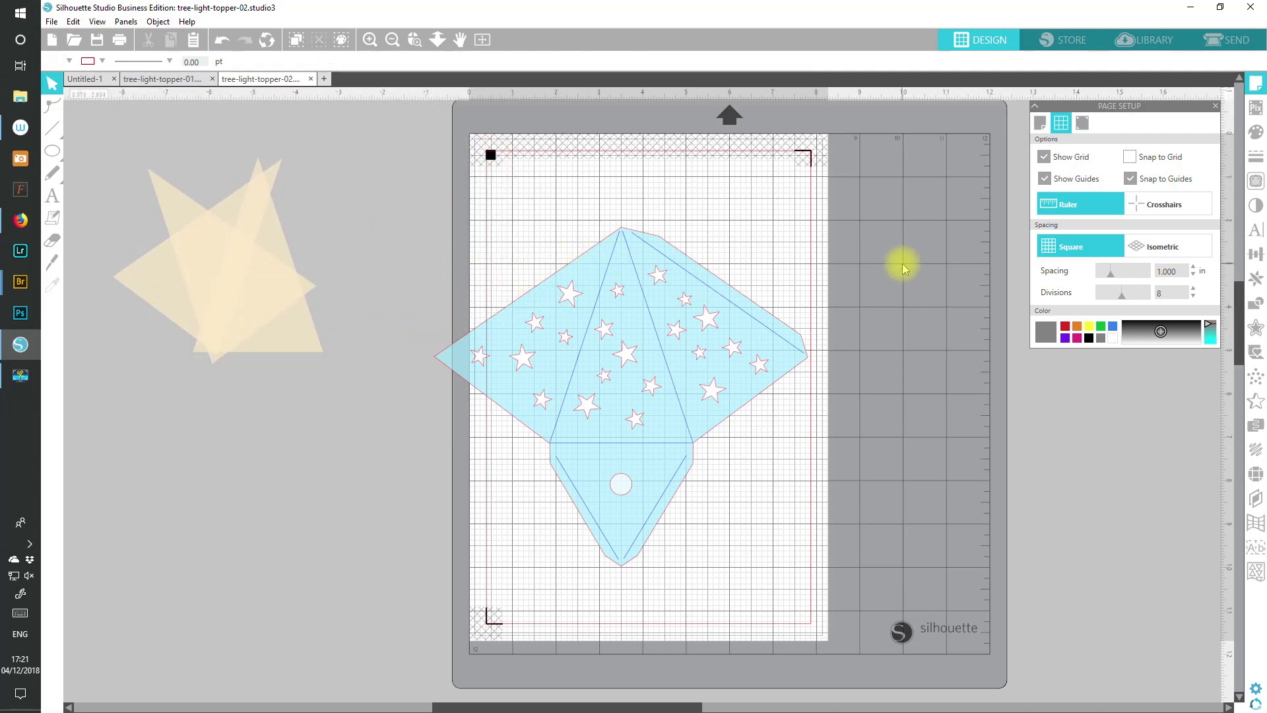
- Rotate the grouped template clockwise and position it within the page at X 0.844 in, Y 1.977 in
left_click(627, 245)
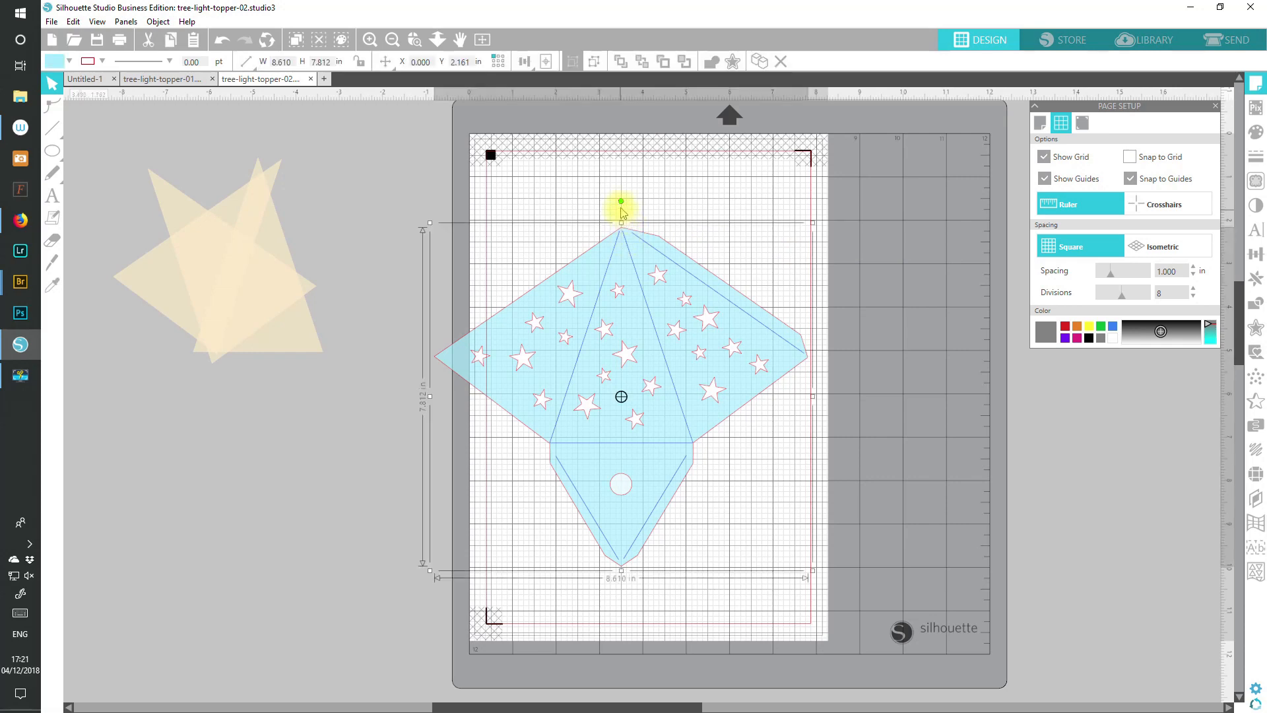
left_click_drag(620, 202, 734, 237)
left_click_drag(717, 284, 732, 247)
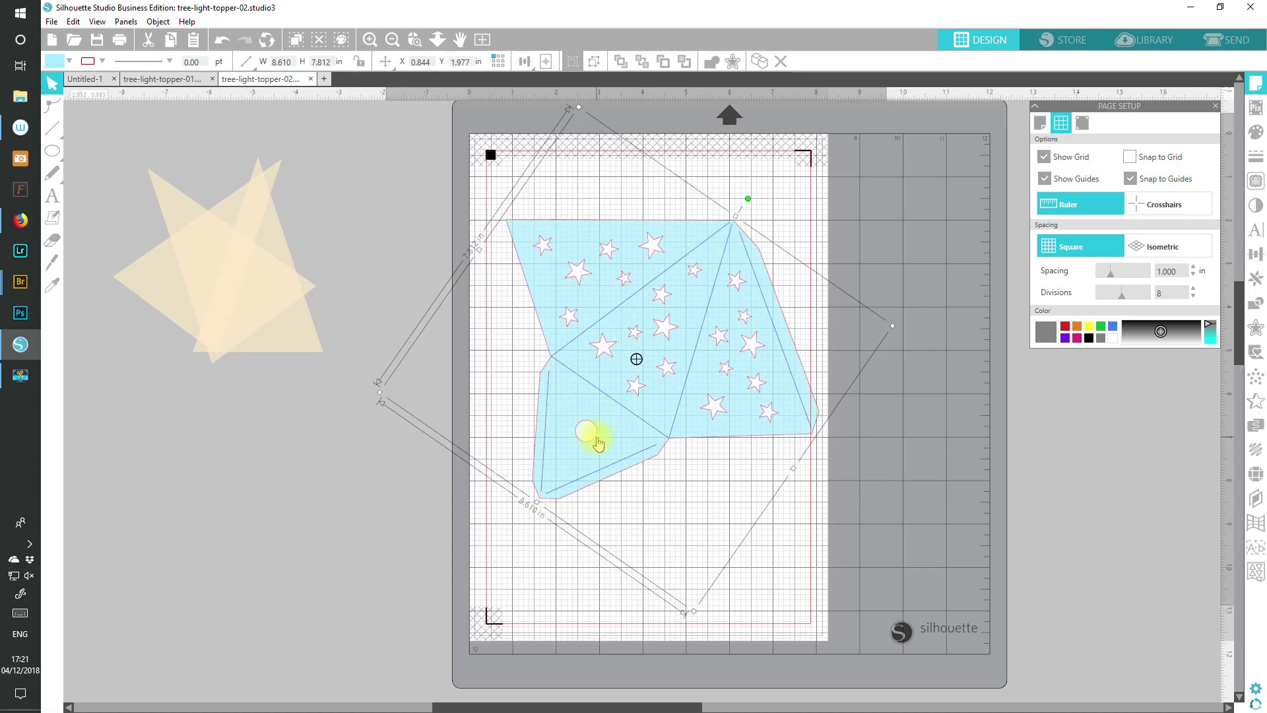
left_click(592, 581)
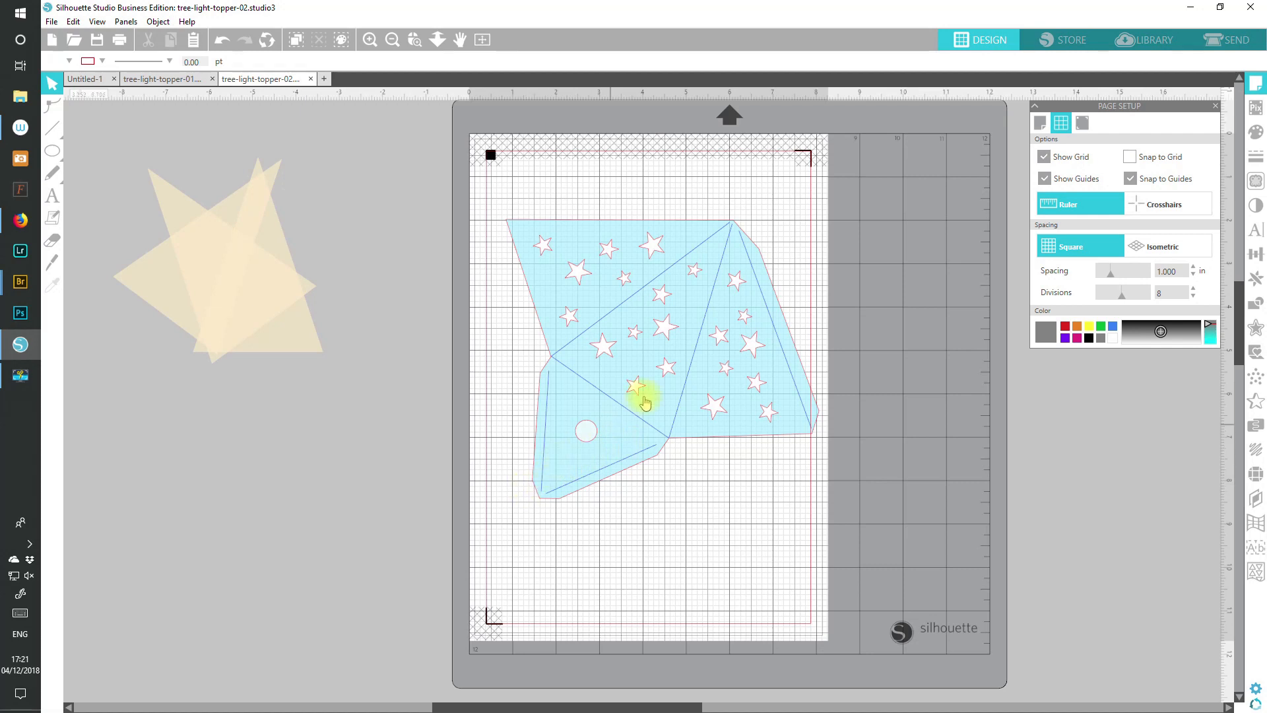
- Ungroup the template and nudge the light hole on the base panel to X 2.367 in, Y 6.680 in
left_click(632, 266)
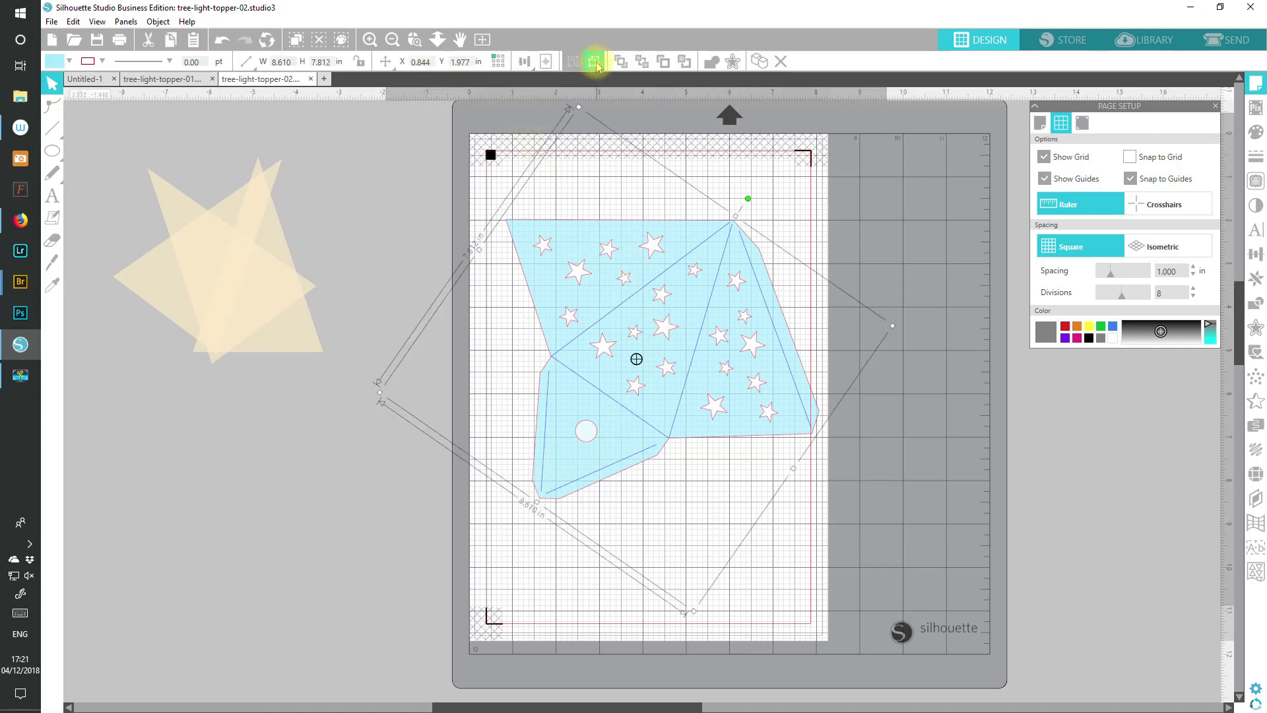
left_click(417, 442)
left_click(592, 442)
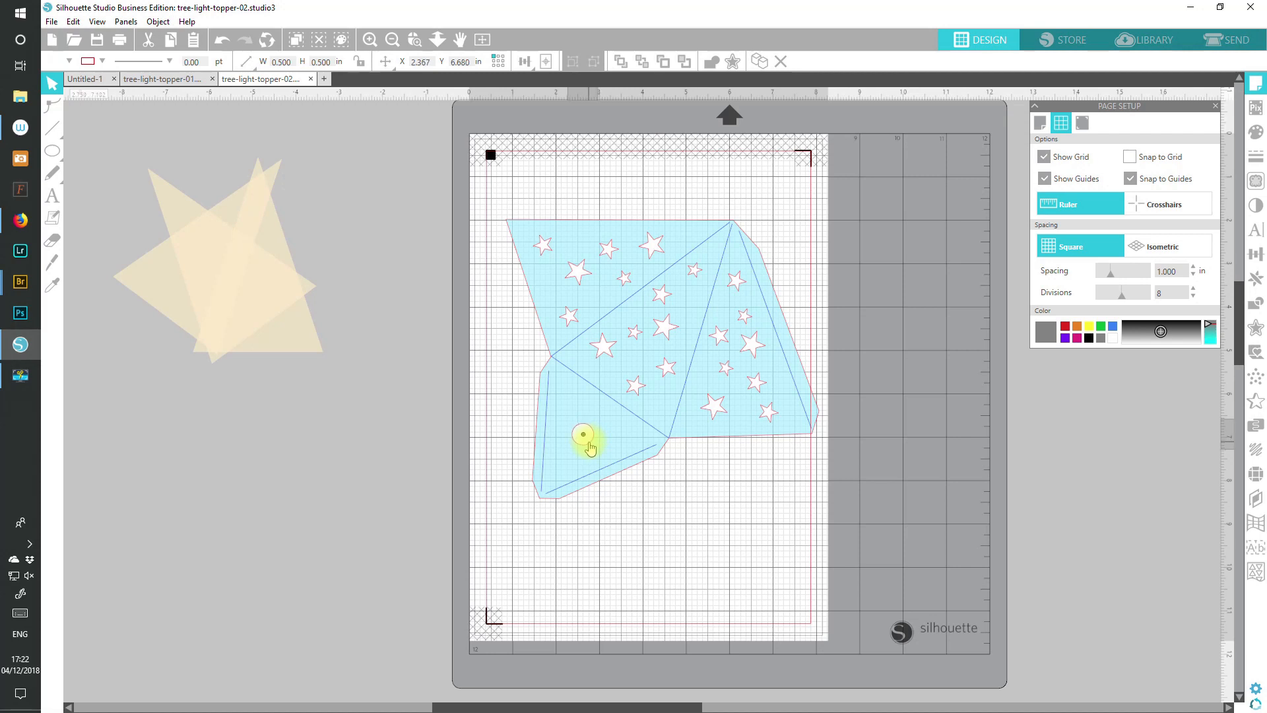
left_click(592, 454)
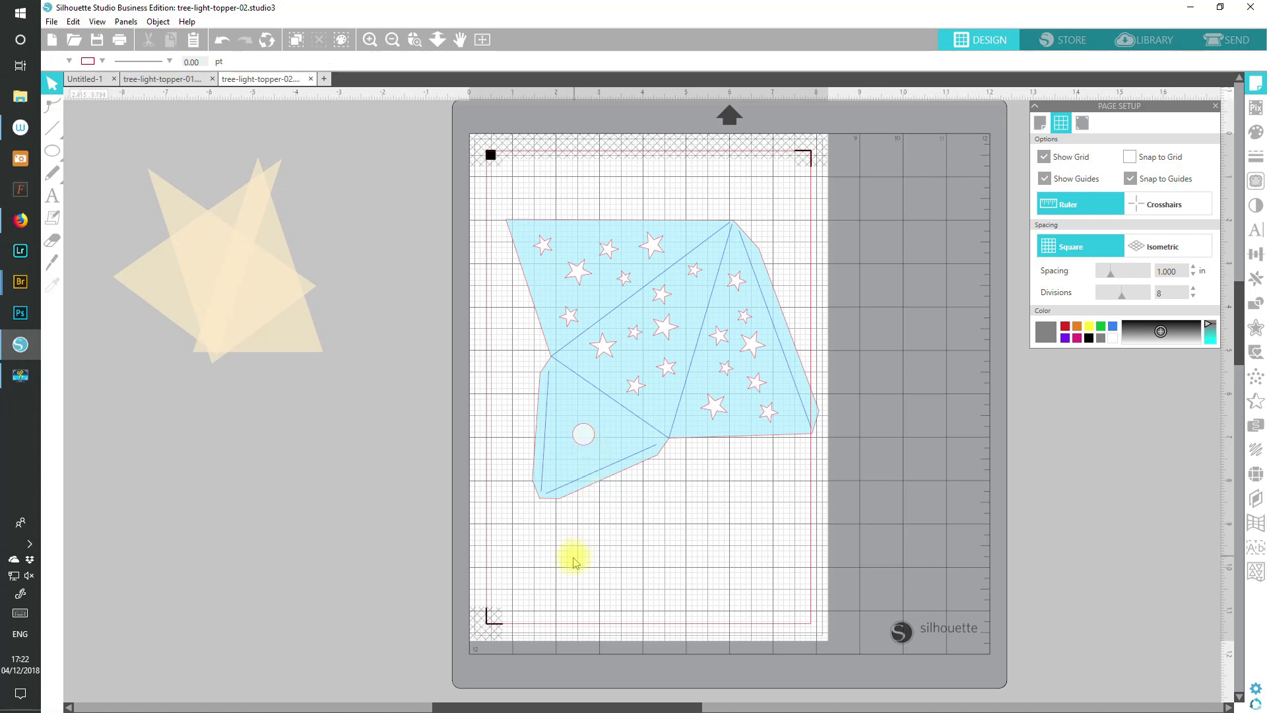
- Select every piece of the rotated template, including the repositioned light hole, and group them again
left_click_drag(433, 192, 898, 592)
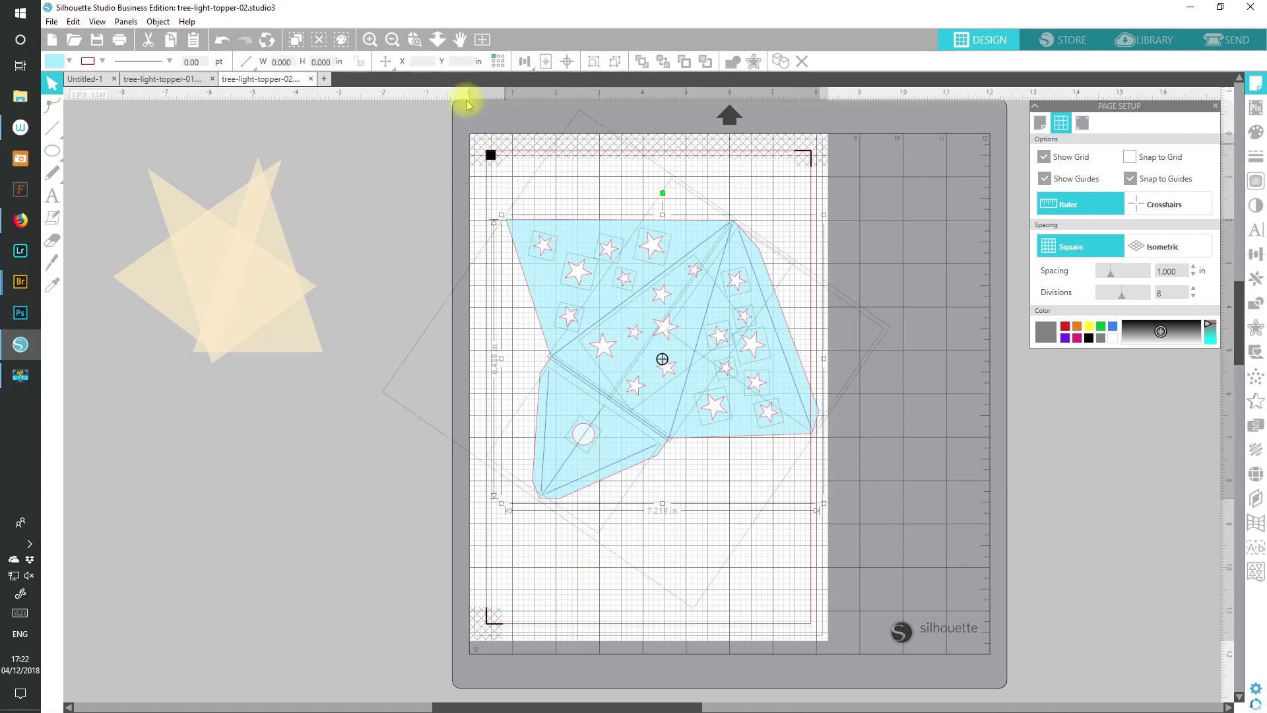
left_click(594, 62)
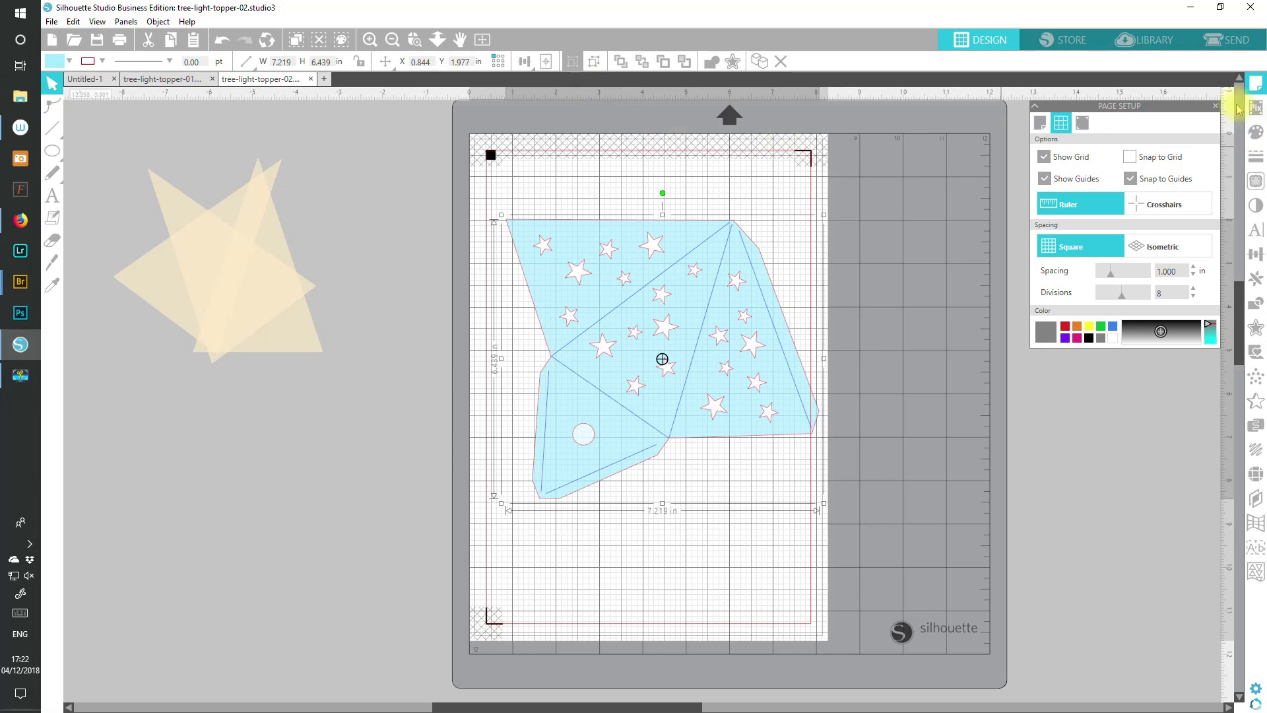
- Set up the cut job by line colour, ordering the blue RGB (10,10,255) fold lines ahead of the red RGB (255,0,0) lines
left_click(1226, 42)
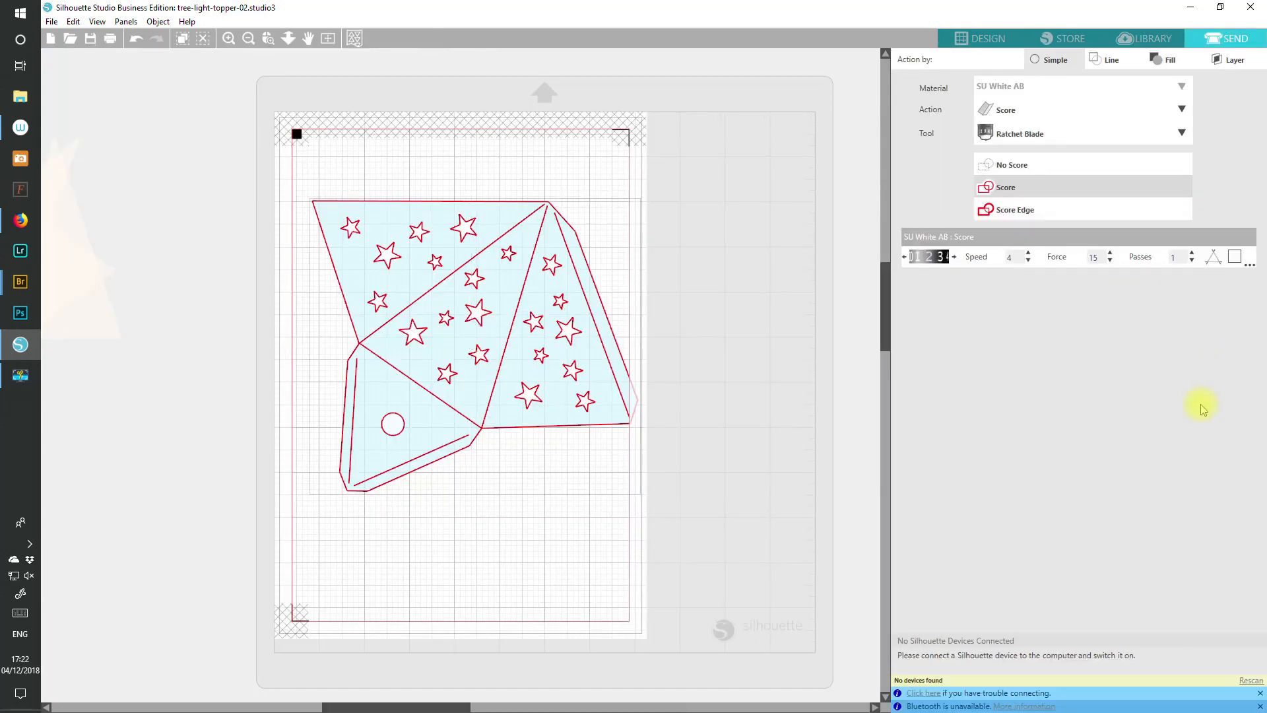
left_click(1113, 60)
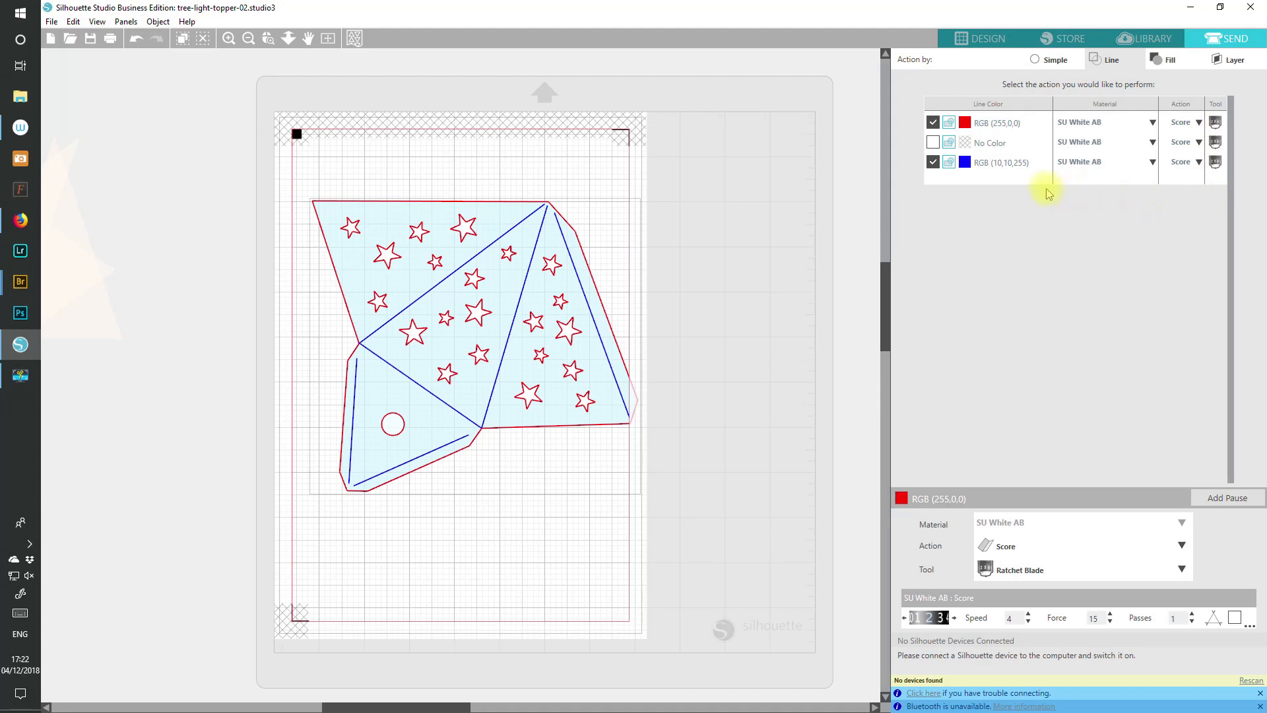
left_click_drag(997, 165, 996, 122)
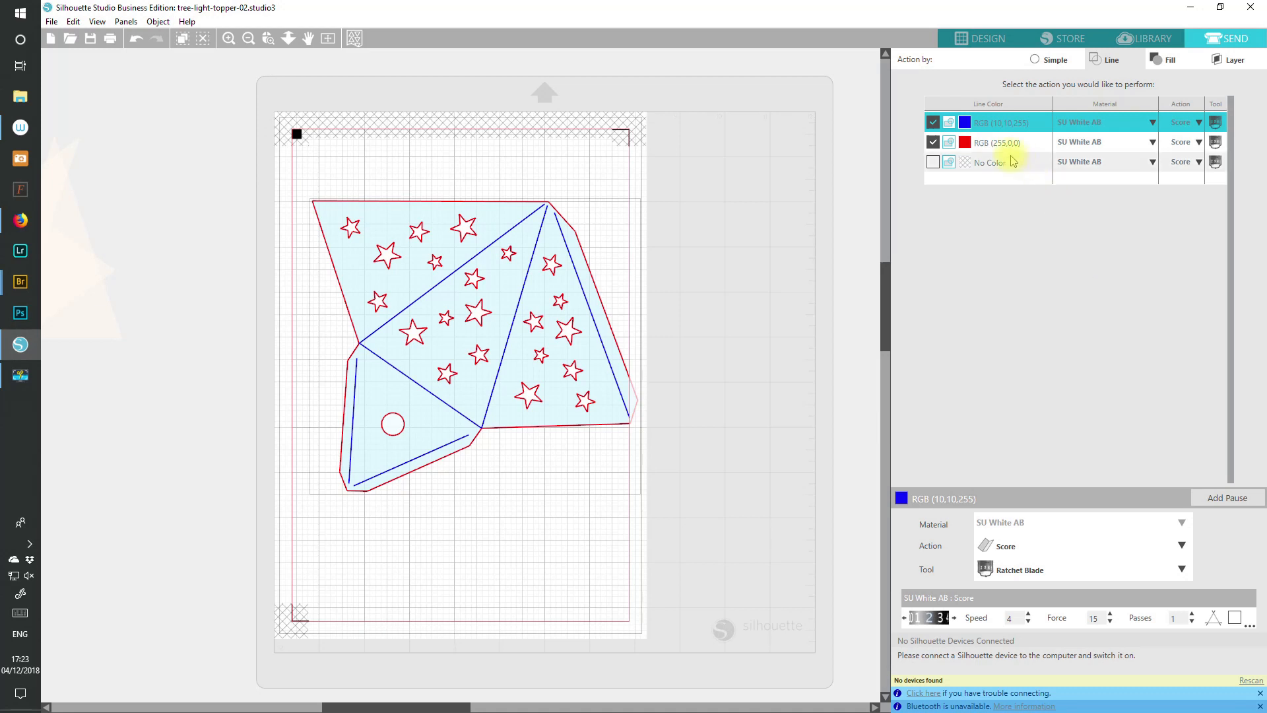
left_click(1033, 142)
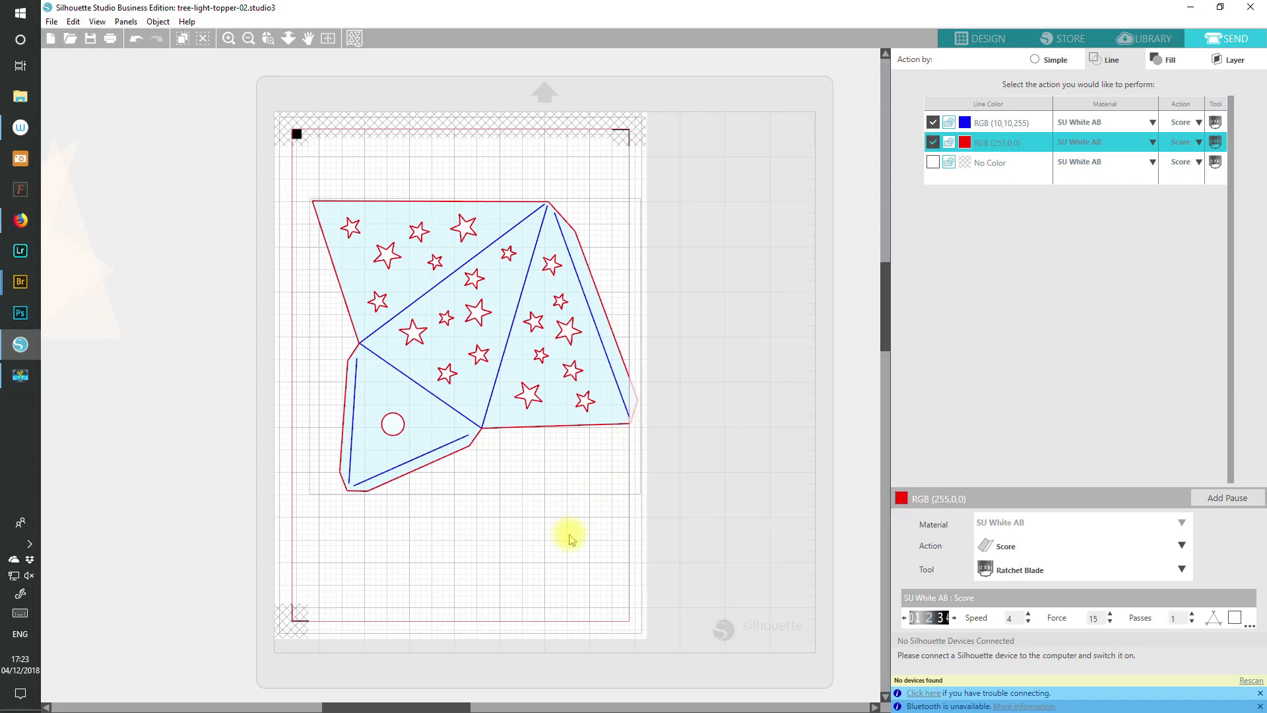
- Return to the design workspace, bring one cream triangle from the pile over to the template's edge, and put it back with the other triangles
left_click(980, 39)
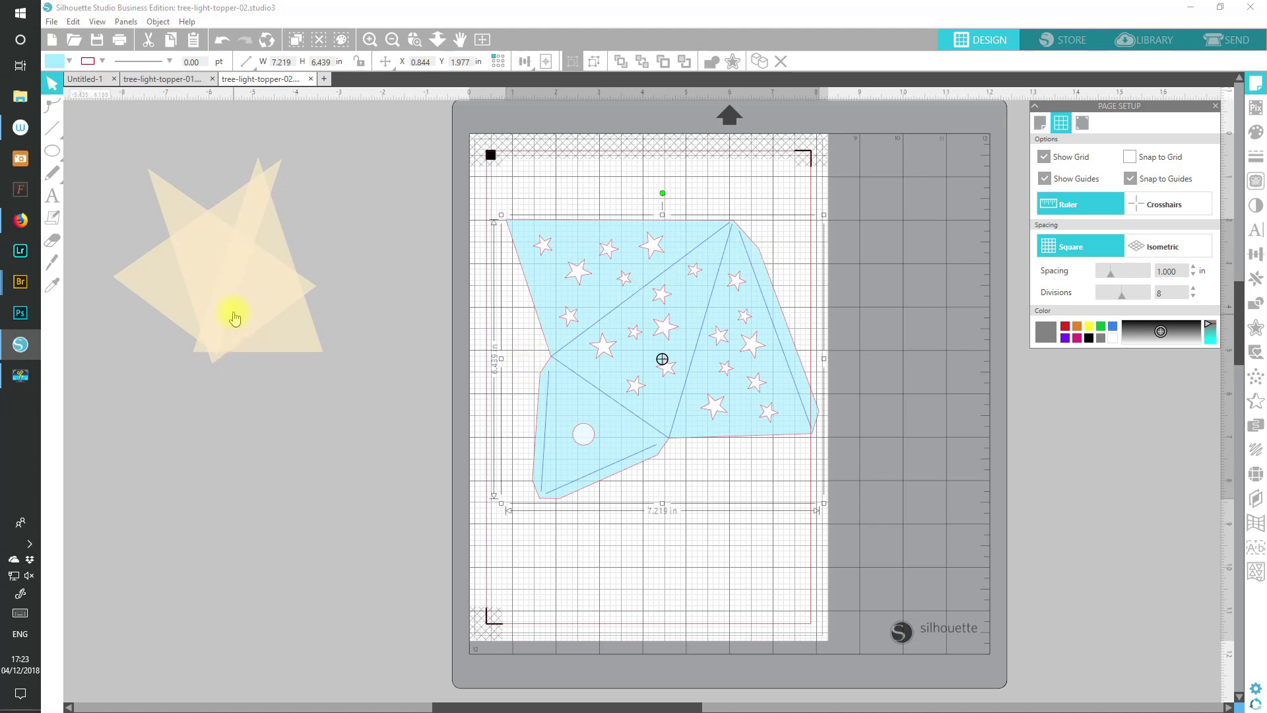
left_click(209, 261)
left_click_drag(209, 261, 421, 318)
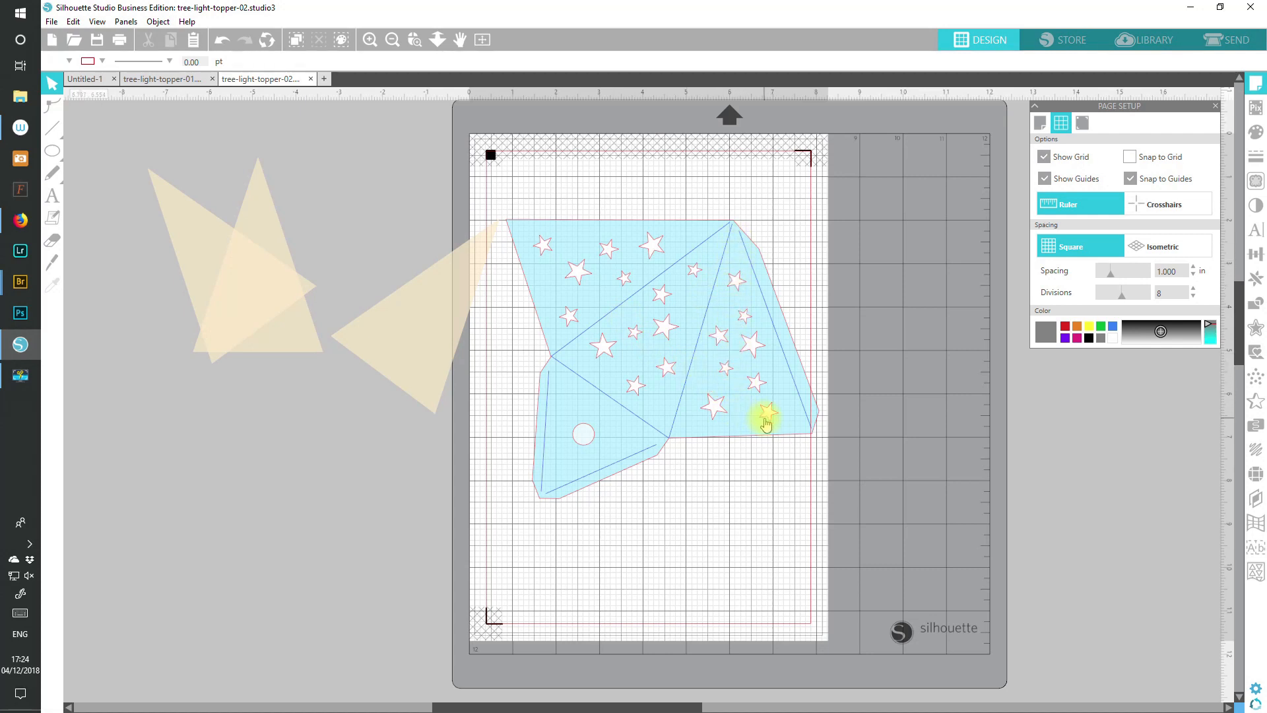
left_click_drag(405, 368, 294, 343)
left_click(328, 602)
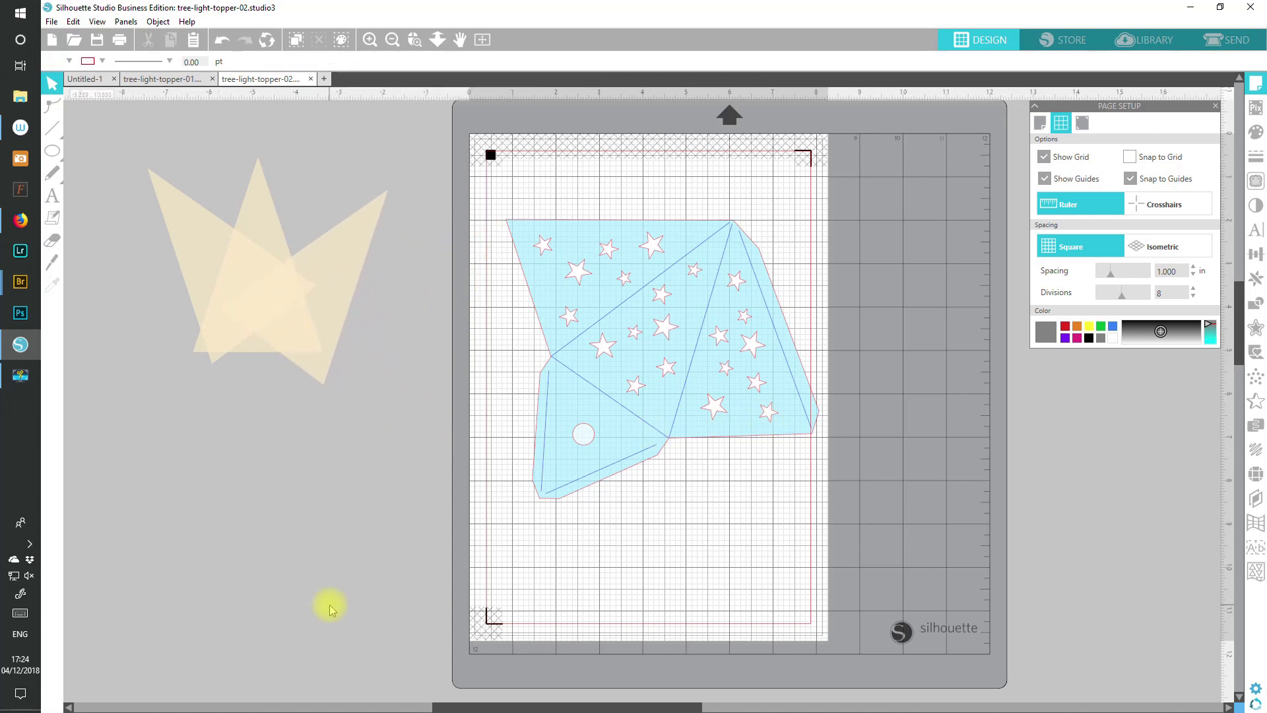